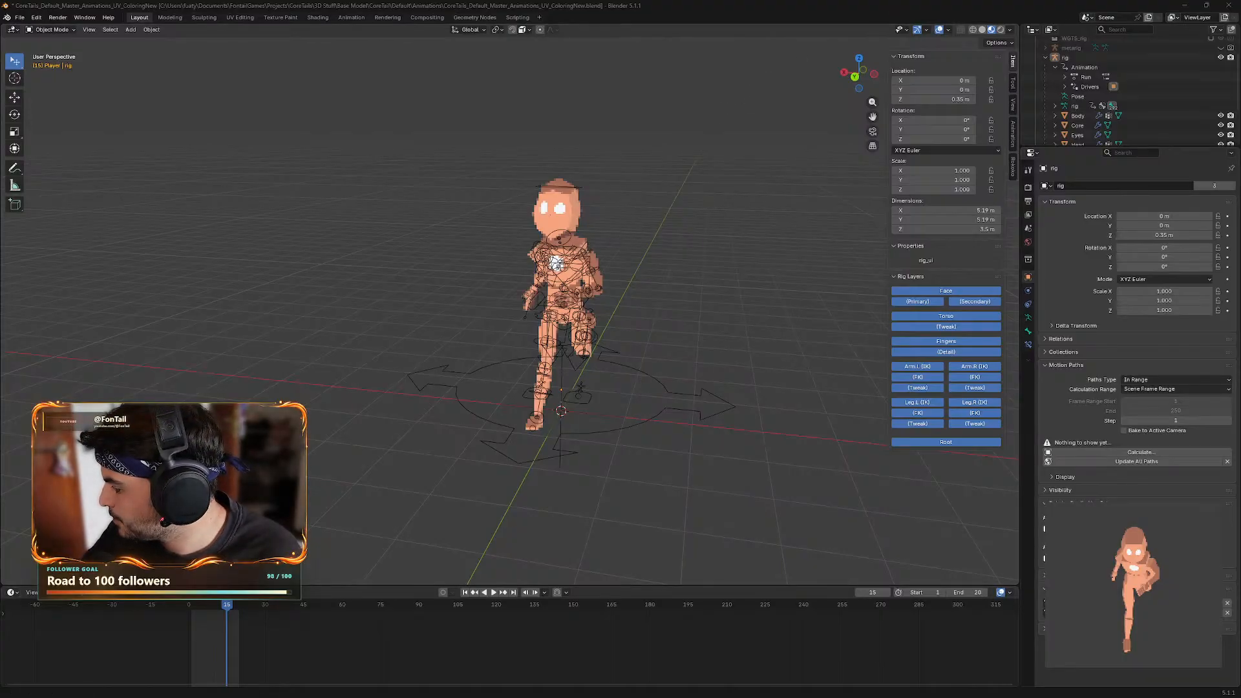
key("super+d")
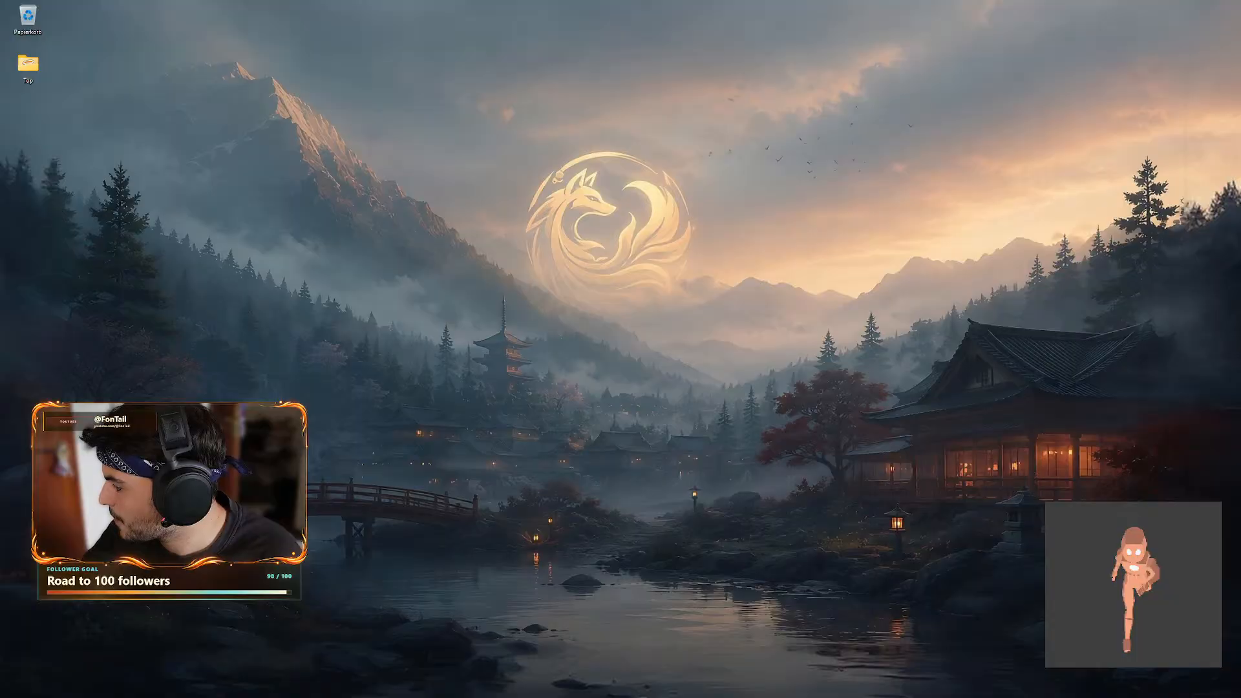
key("super+d")
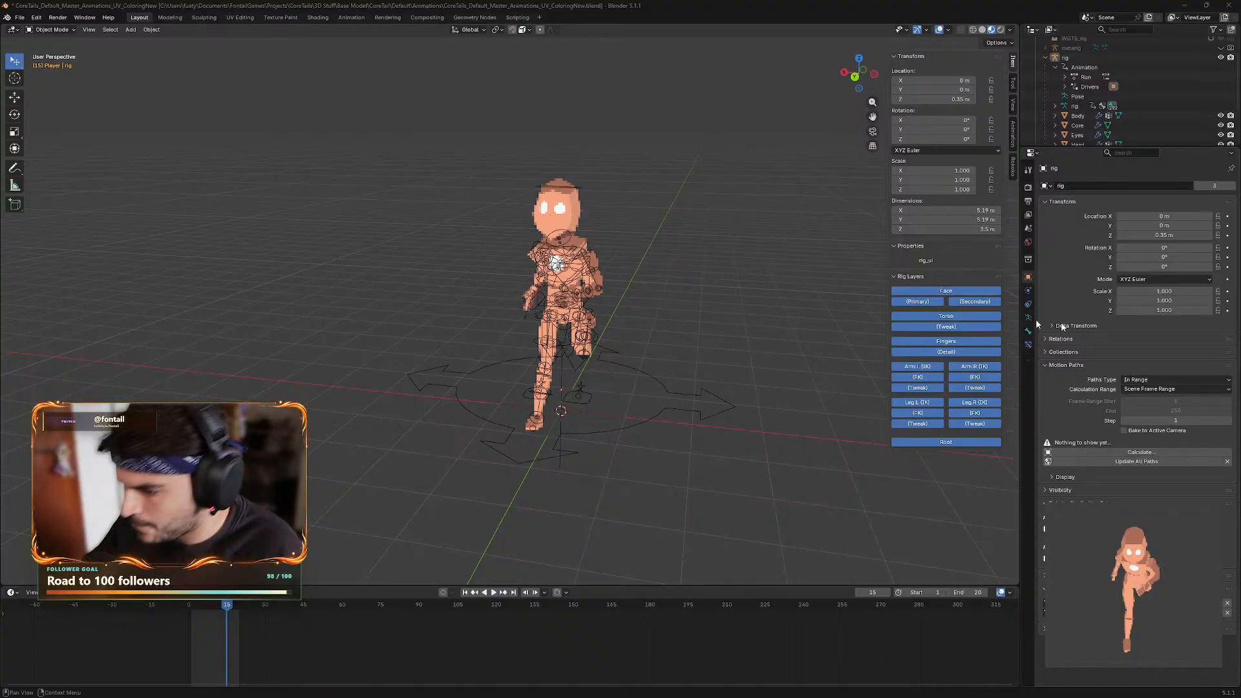
- Open CoreTail_Death_Front.aseprite in Aseprite from the Death folder inside Renders
mouse_move(507, 683)
left_click(451, 687)
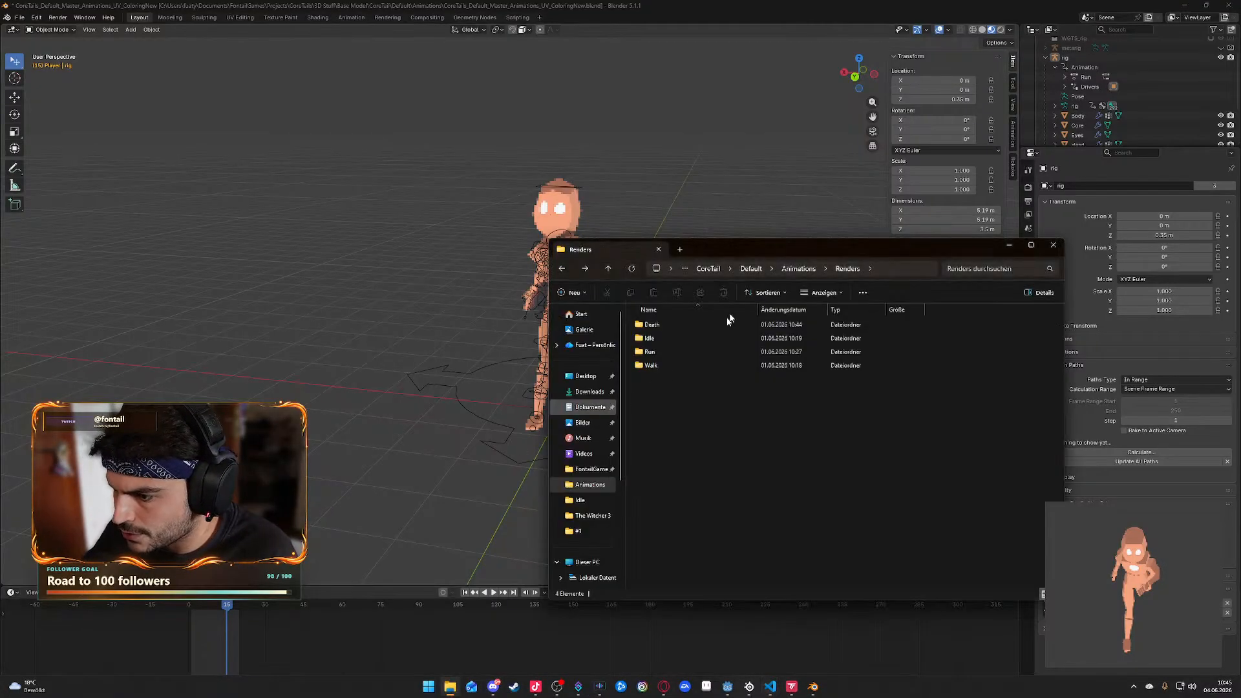
left_click_drag(725, 250, 462, 80)
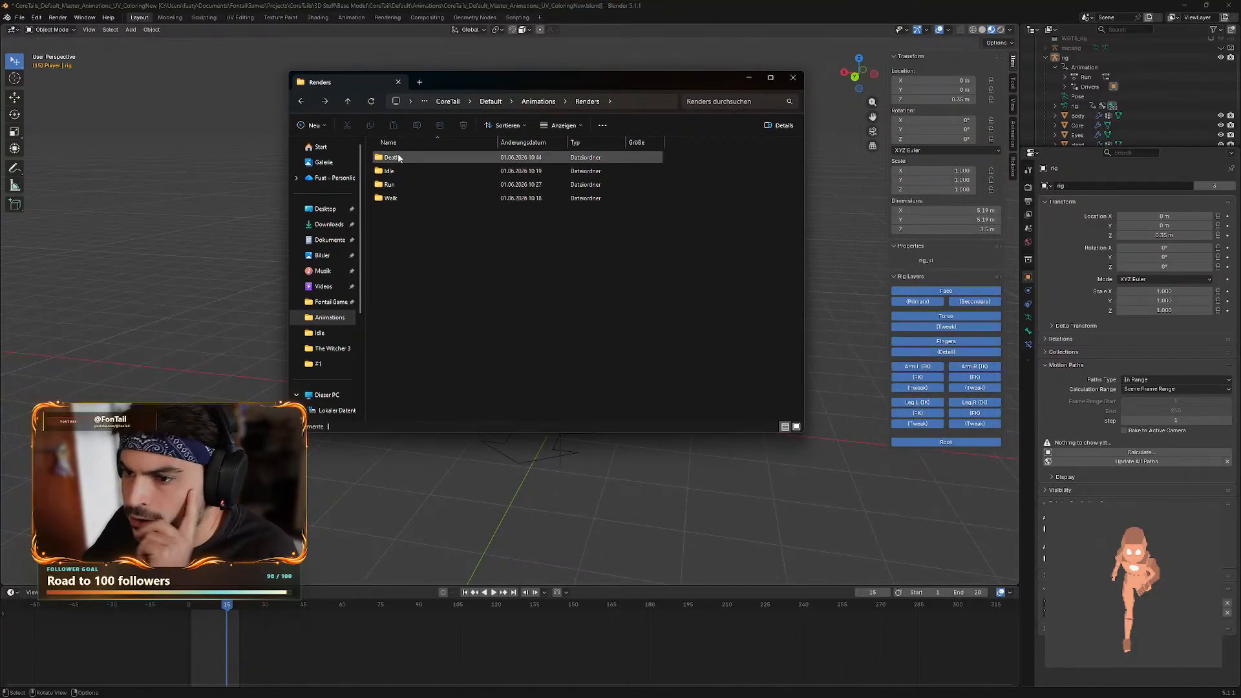
left_click(407, 158)
double_click(408, 159)
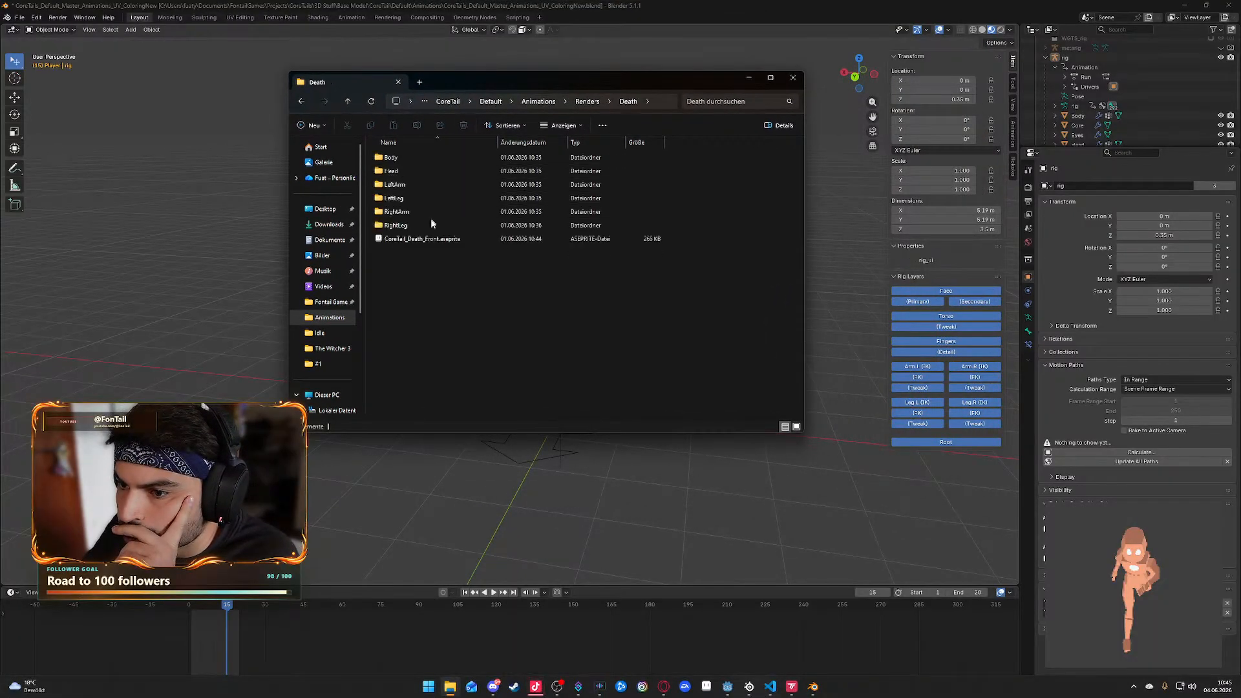
double_click(426, 242)
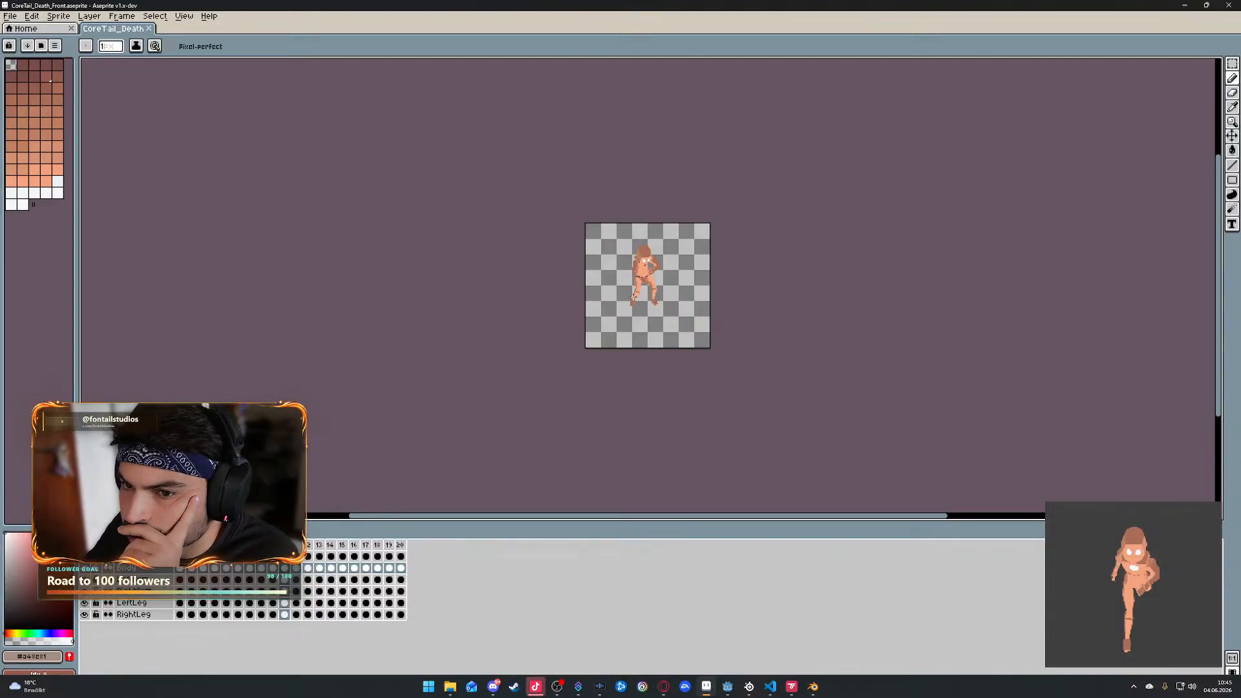
- Toggle the arm, leg and body layers' visibility to inspect the separate parts of the death animation
scroll(673, 376, "up", 3)
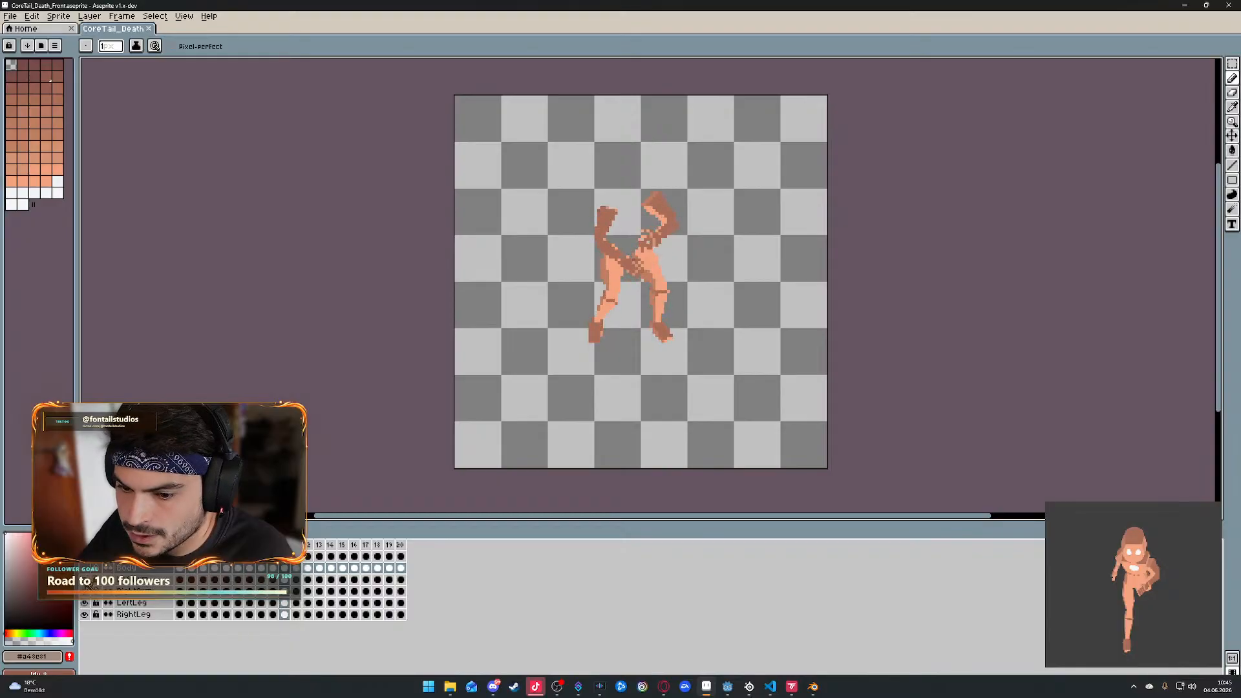
left_click(84, 589)
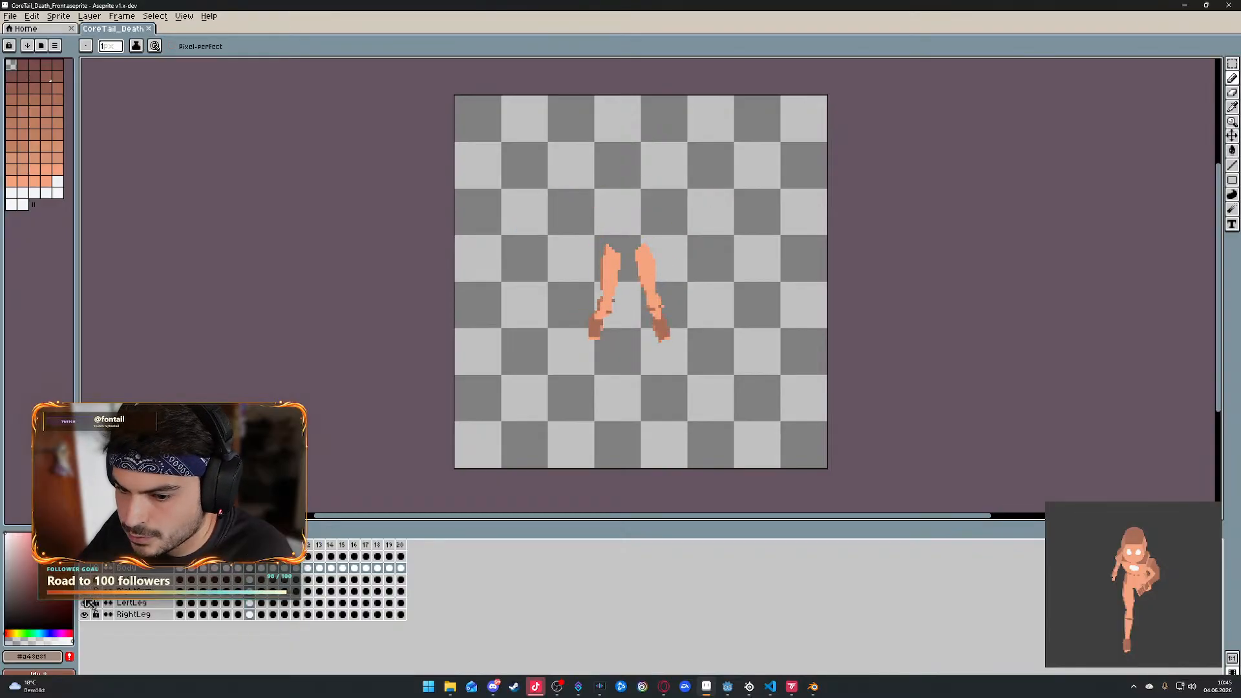
left_click(86, 602)
left_click(86, 602)
left_click(85, 590)
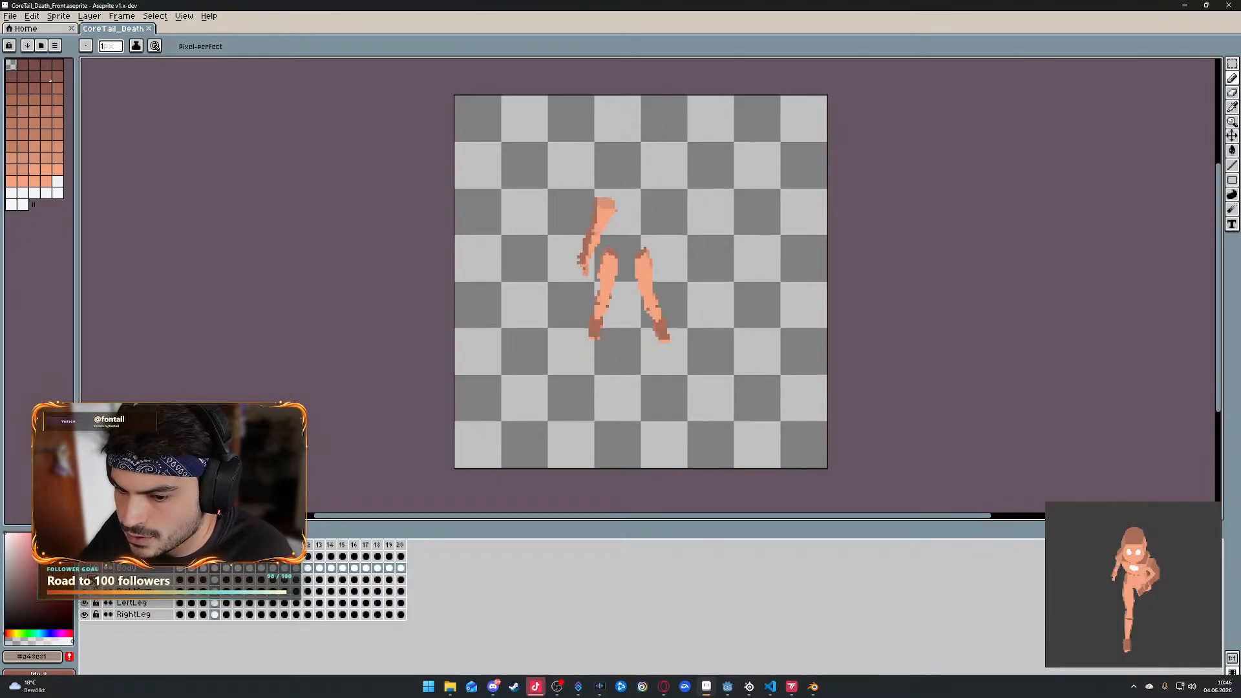
left_click(86, 579)
left_click(86, 570)
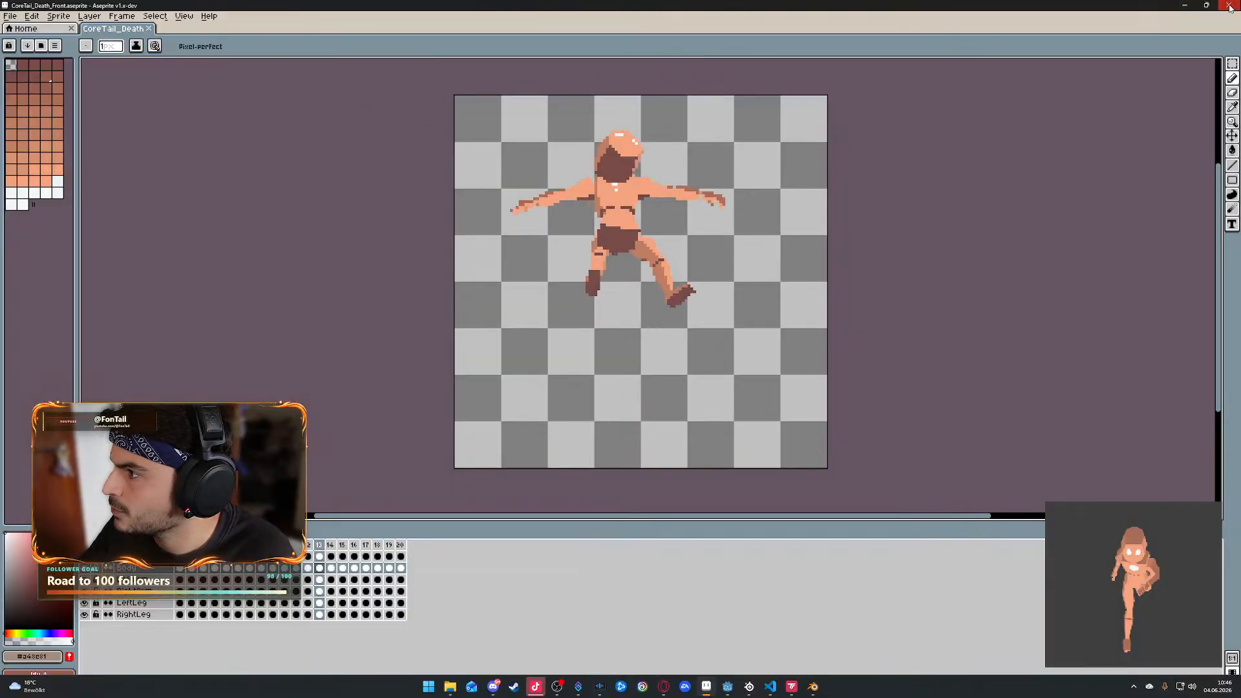
- Leave the death sprite file, switch to Godot Engine and run the demo_room scene
key("alt+Tab")
left_click(368, 250)
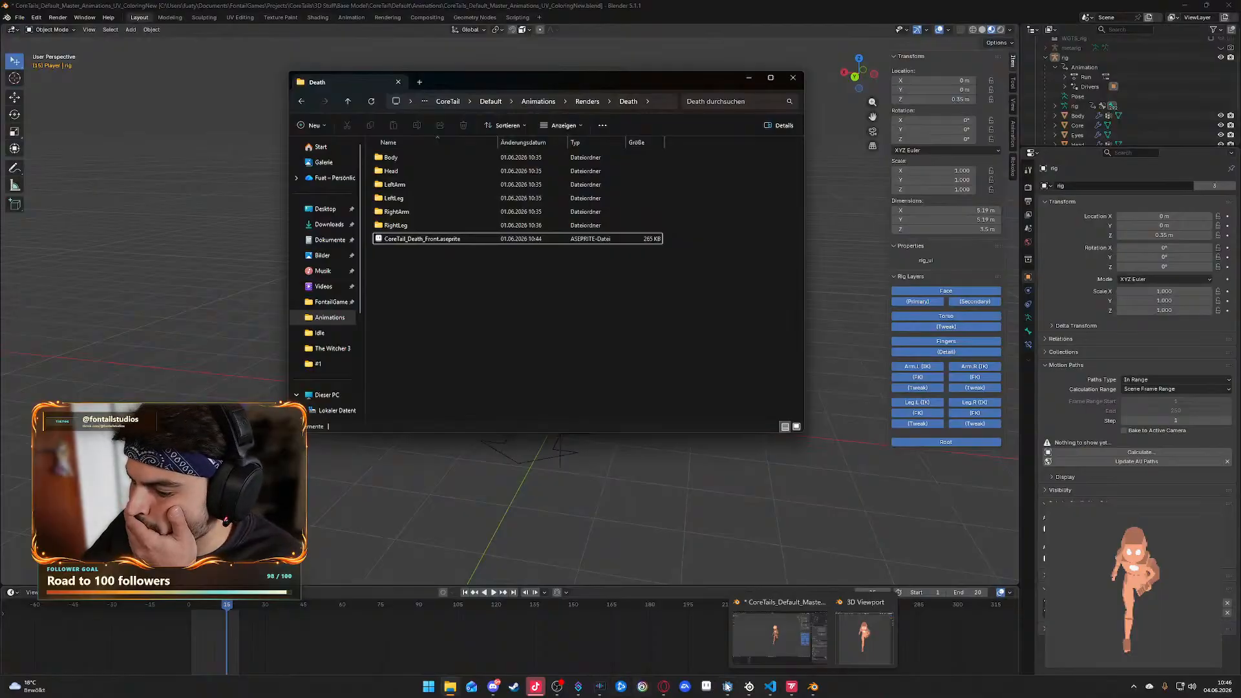
left_click(727, 686)
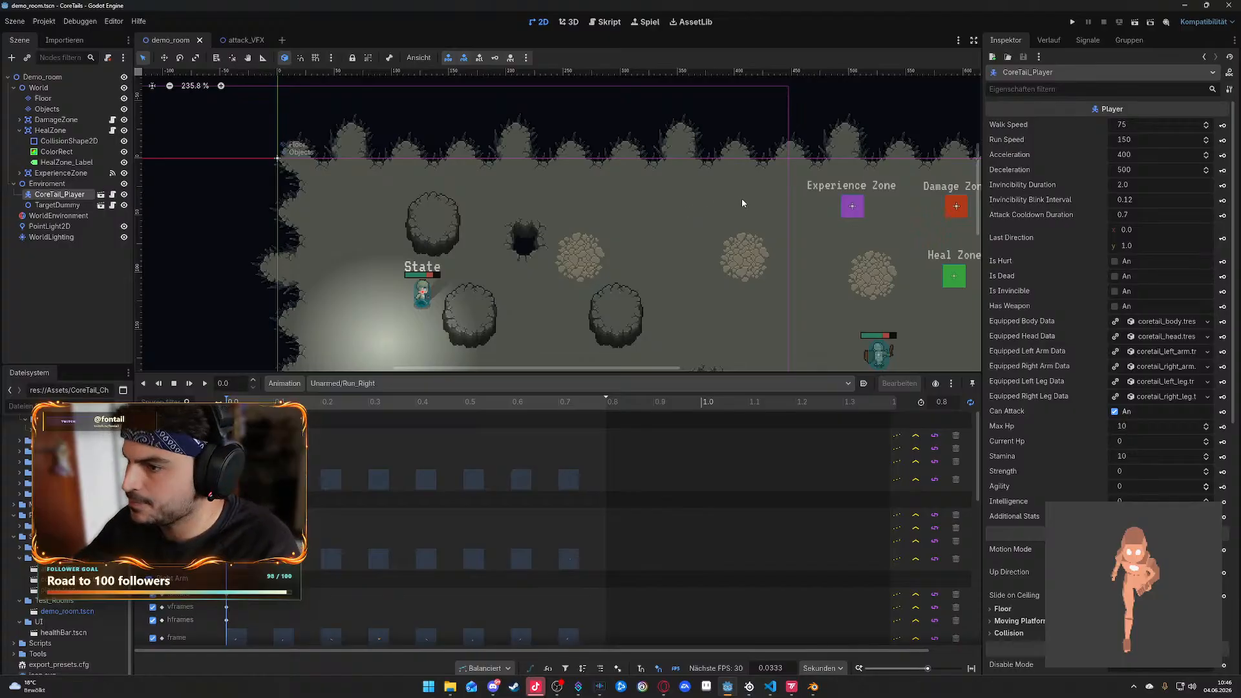
left_click(1142, 21)
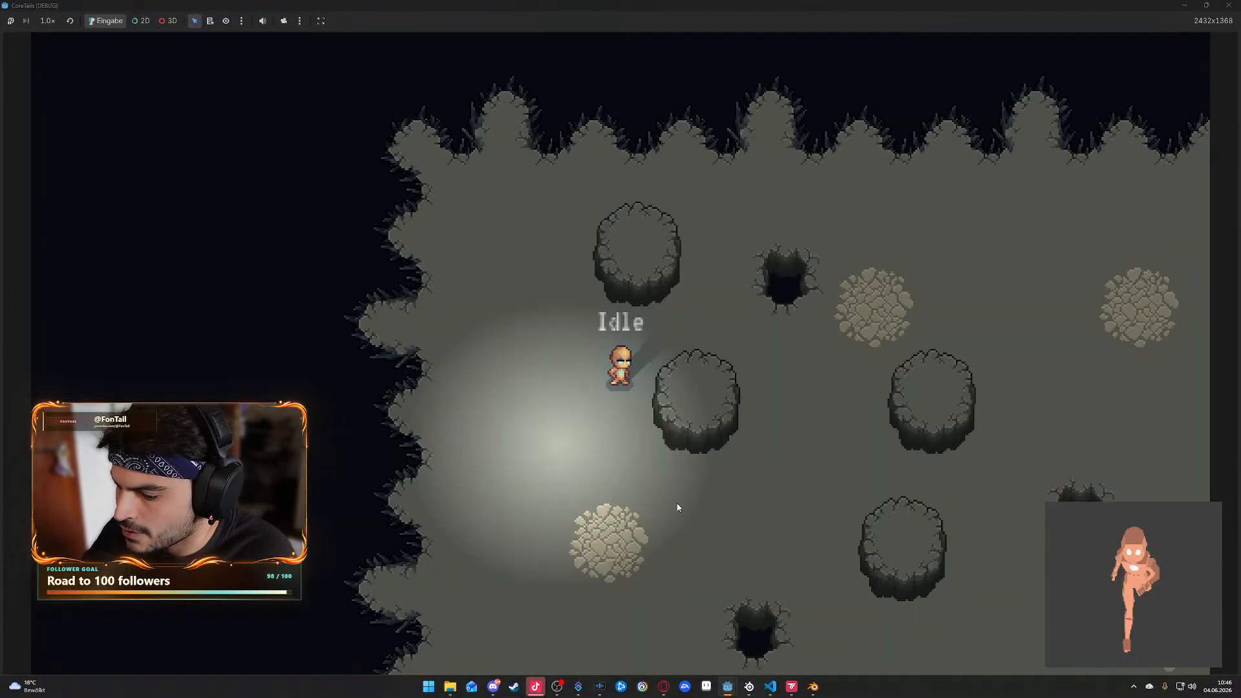
- Playtest one attack, then walk and run the player character through the cave toward the target dummy
left_click(677, 507)
left_click(536, 683)
left_click(725, 411)
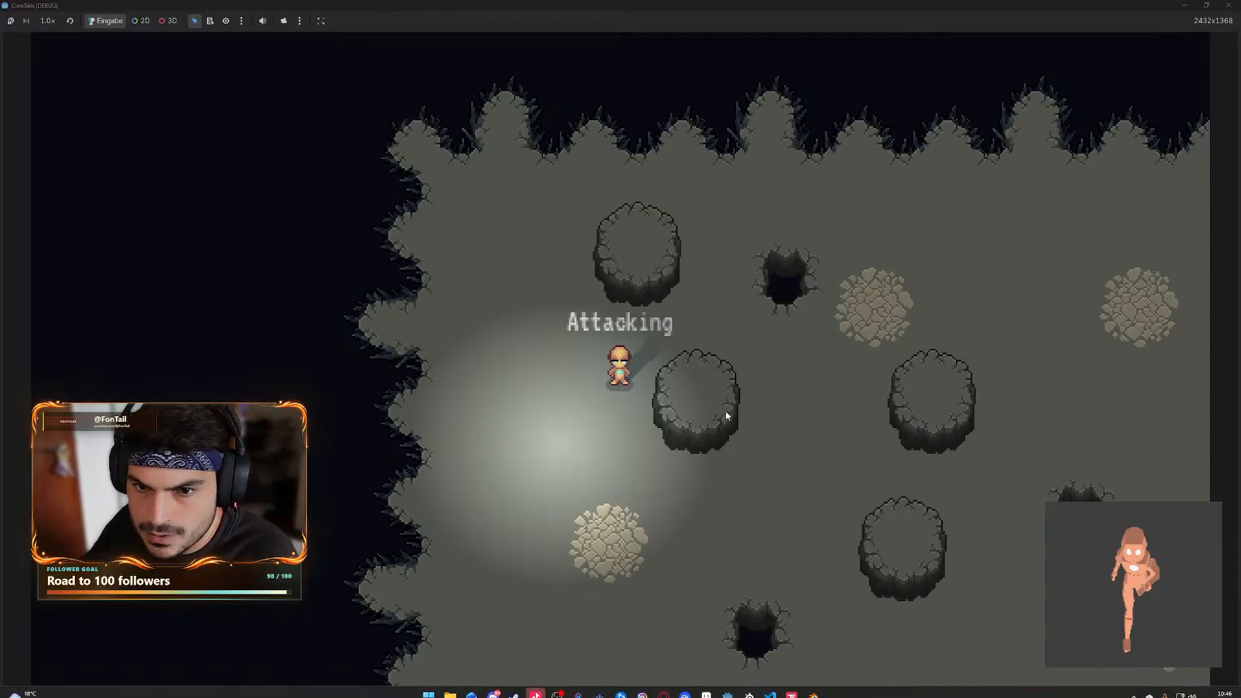
key("s")
key("d")
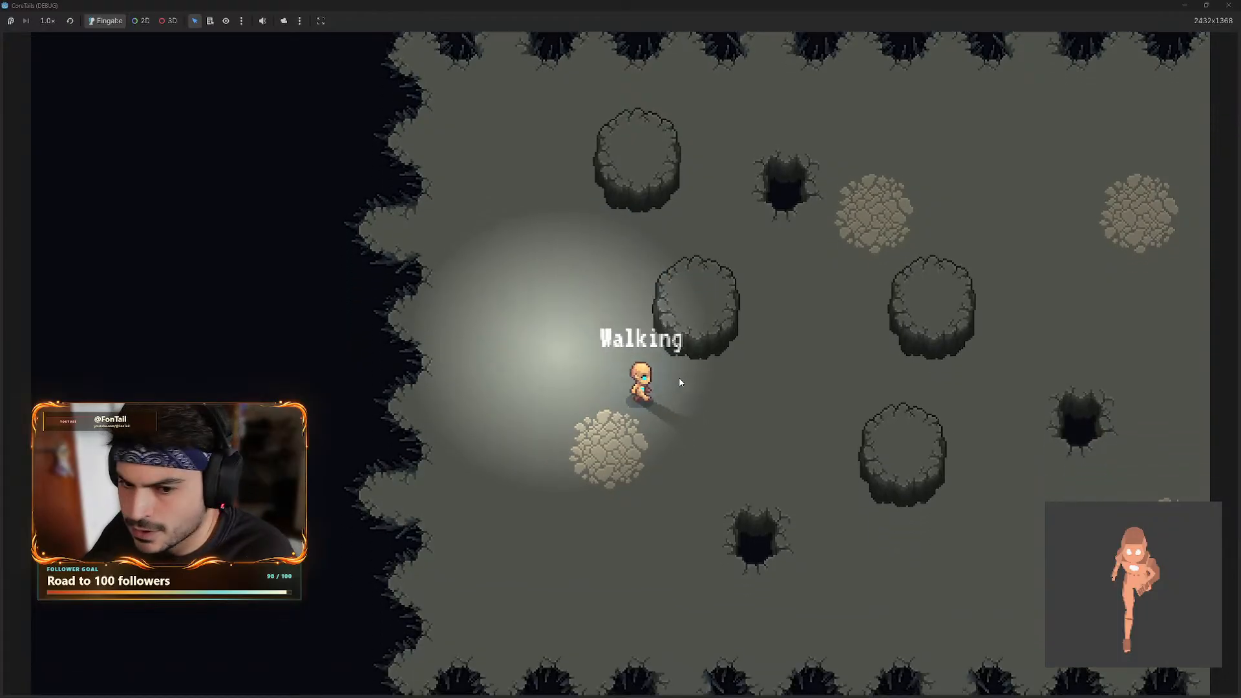
key("shift")
key("w")
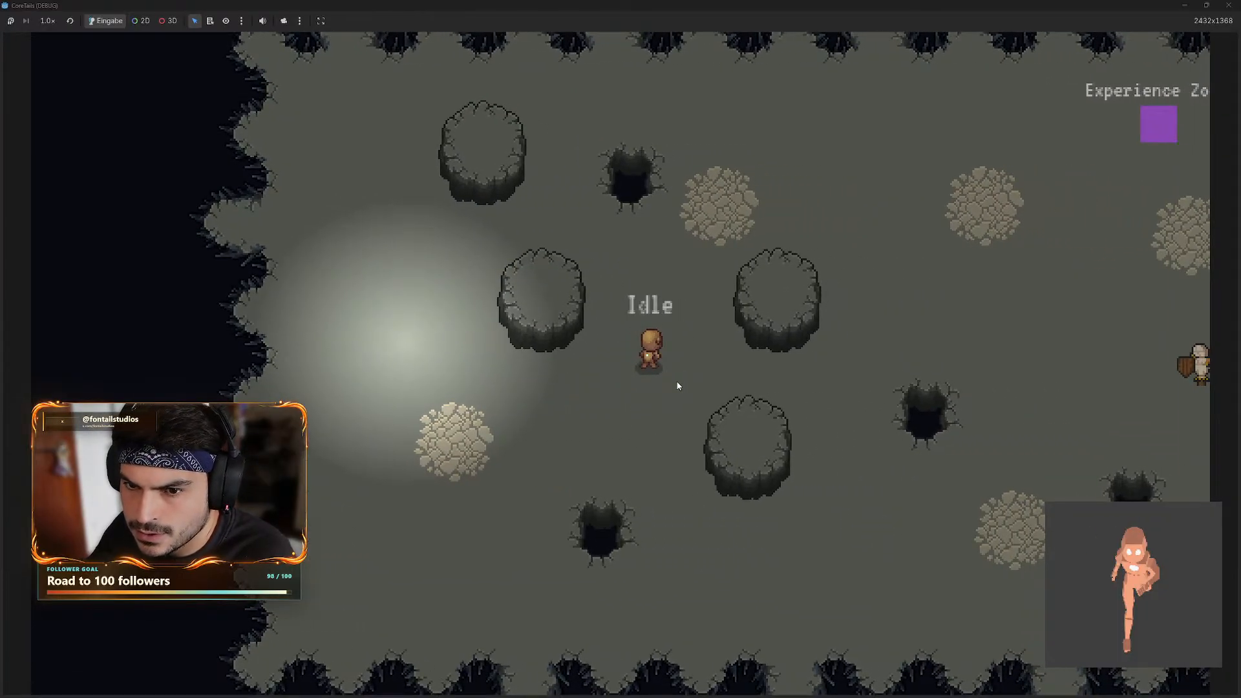
key("a")
key("d")
key("shift")
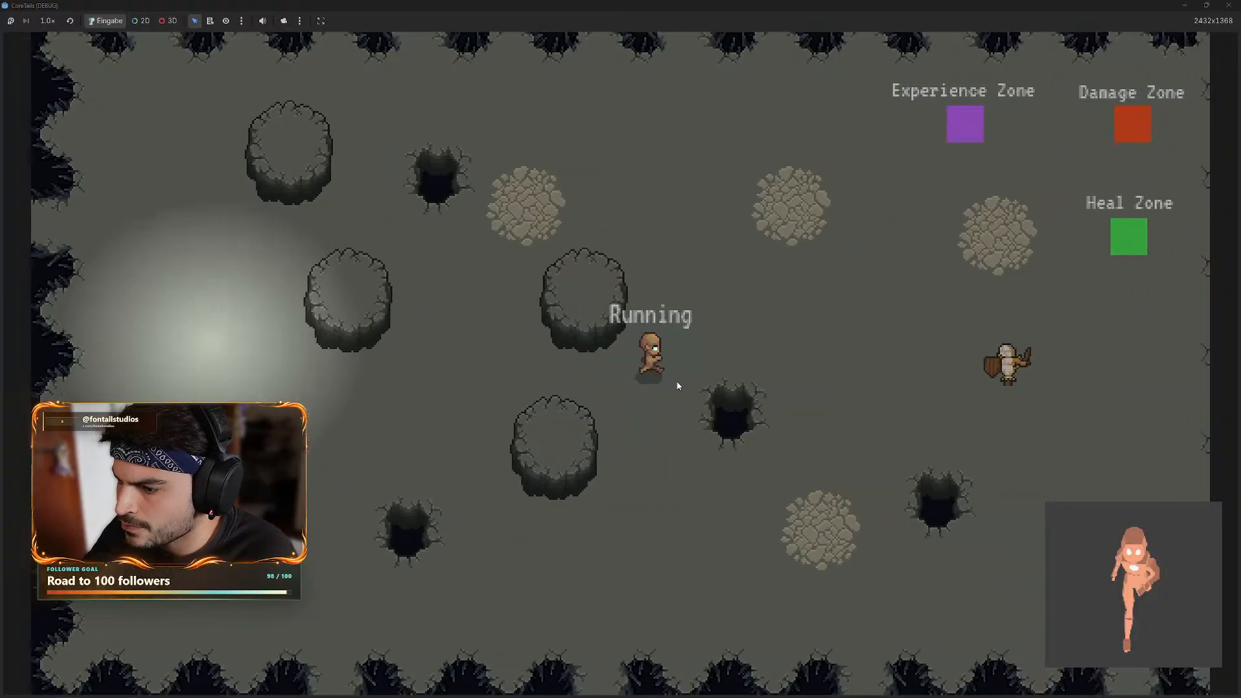
key("w")
key("s")
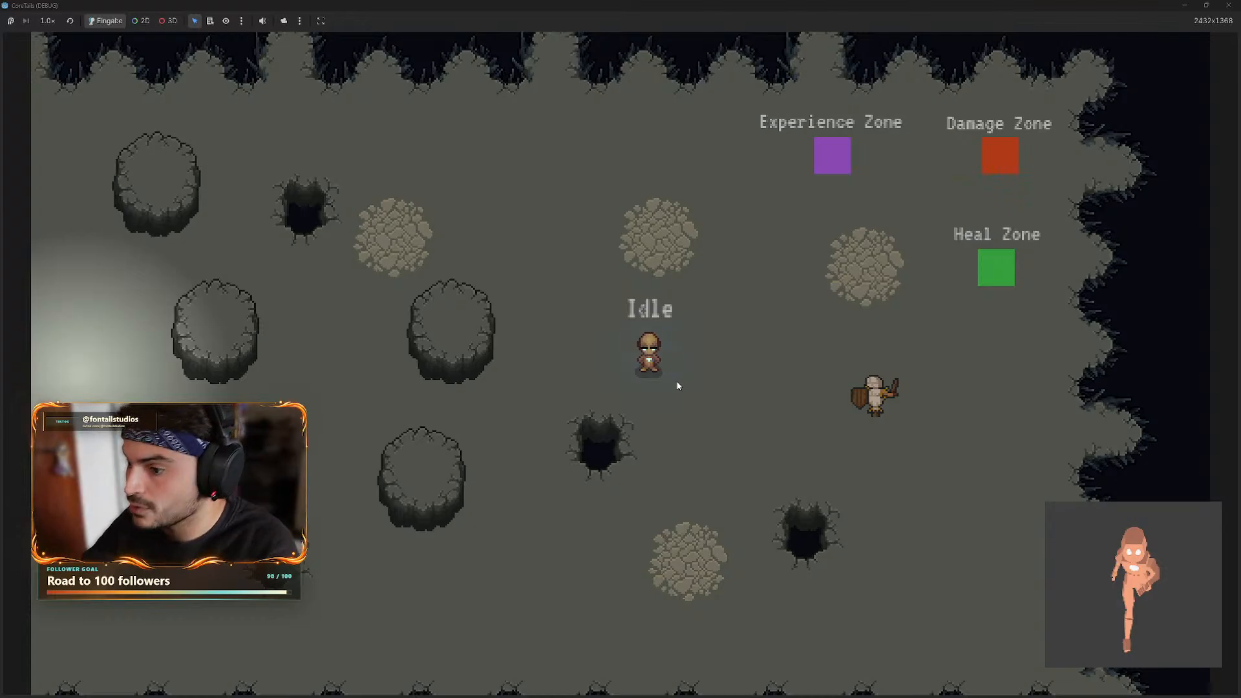
- Run and walk the player in changing directions near the target dummy to examine the movement animations
left_click(687, 337)
key("s")
key("d")
key("shift")
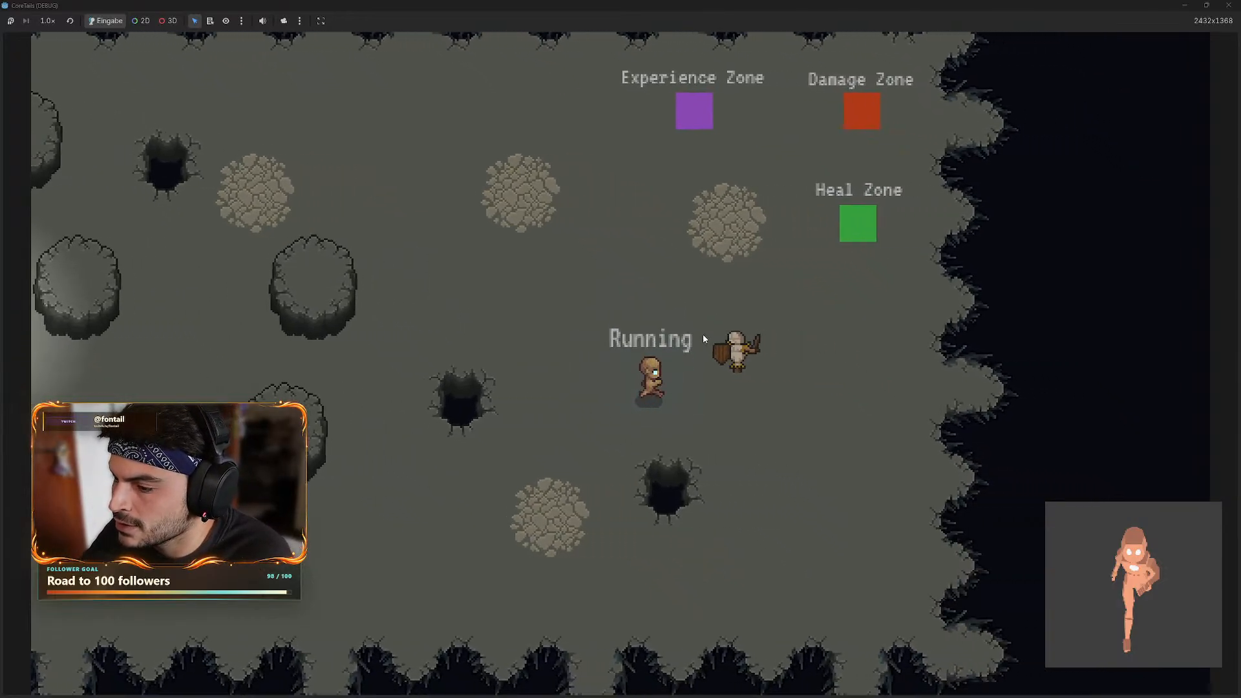
key("w")
key("a")
key("s")
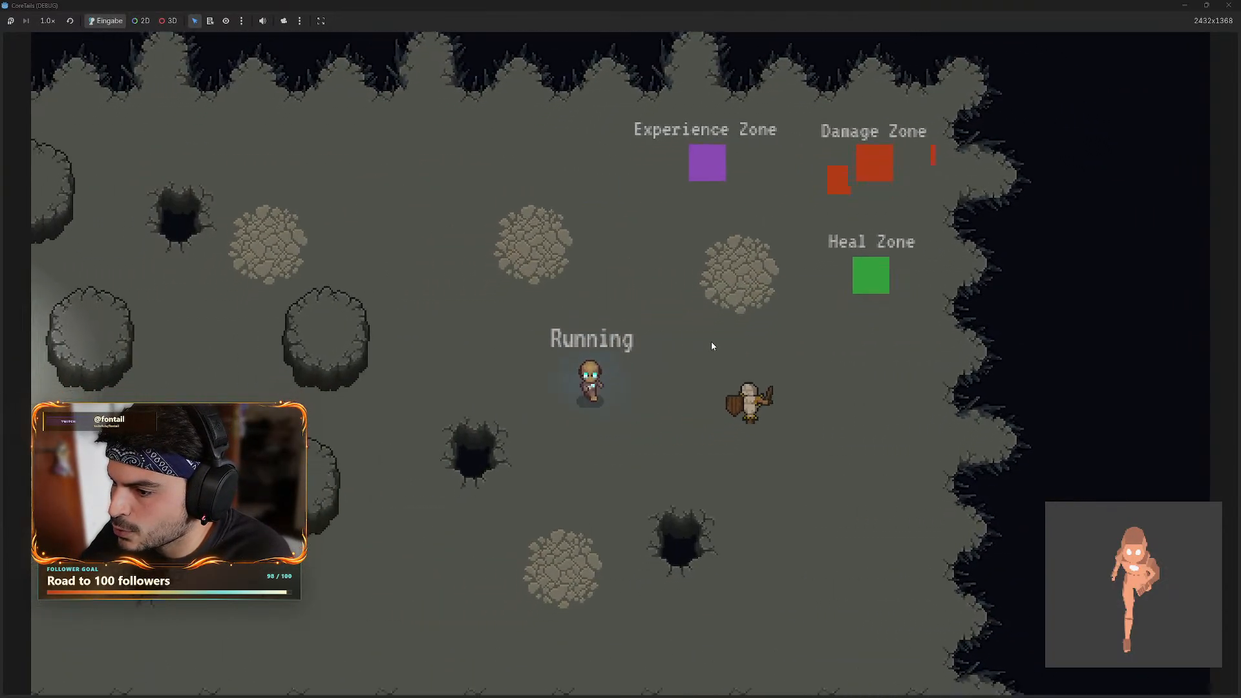
key("a")
key("w")
key("d")
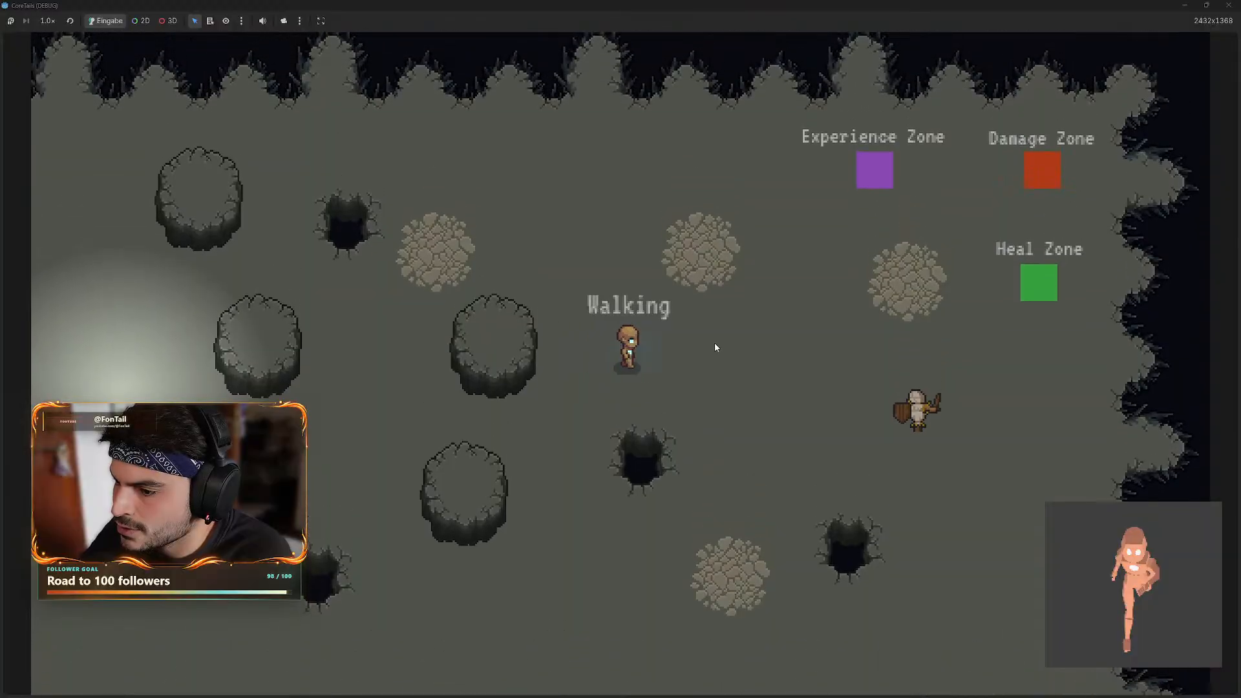
key("s")
key("d")
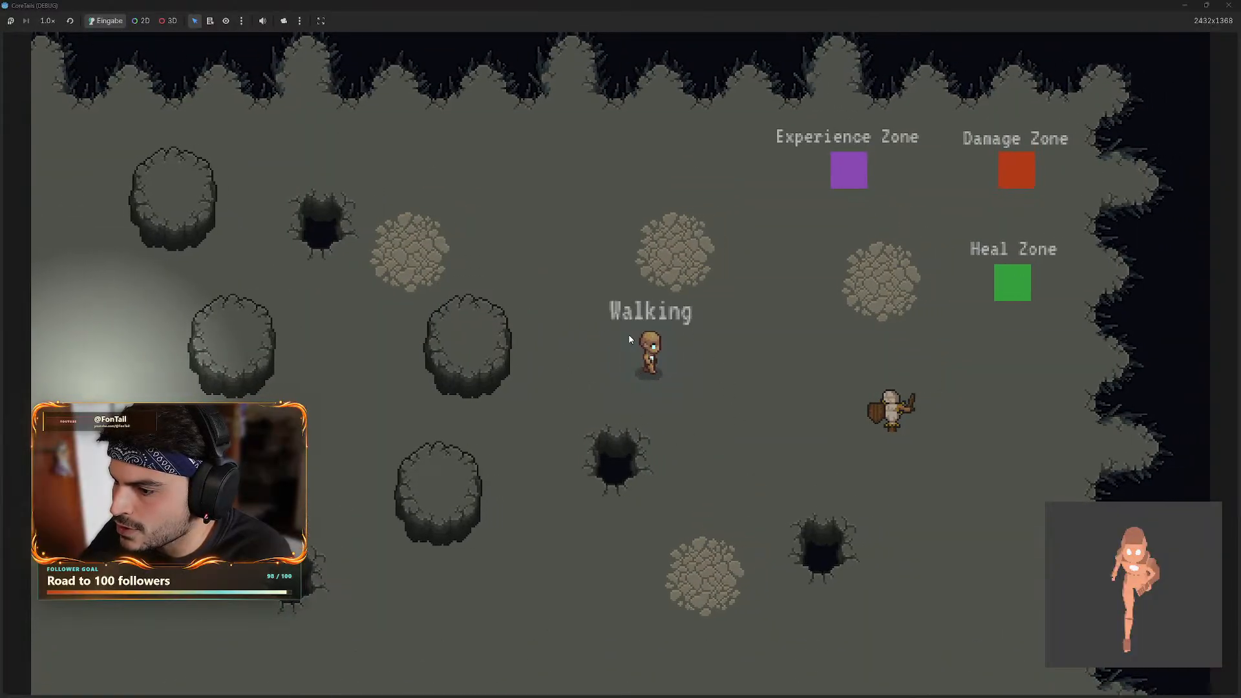
key("w")
key("shift+d")
key("shift+s")
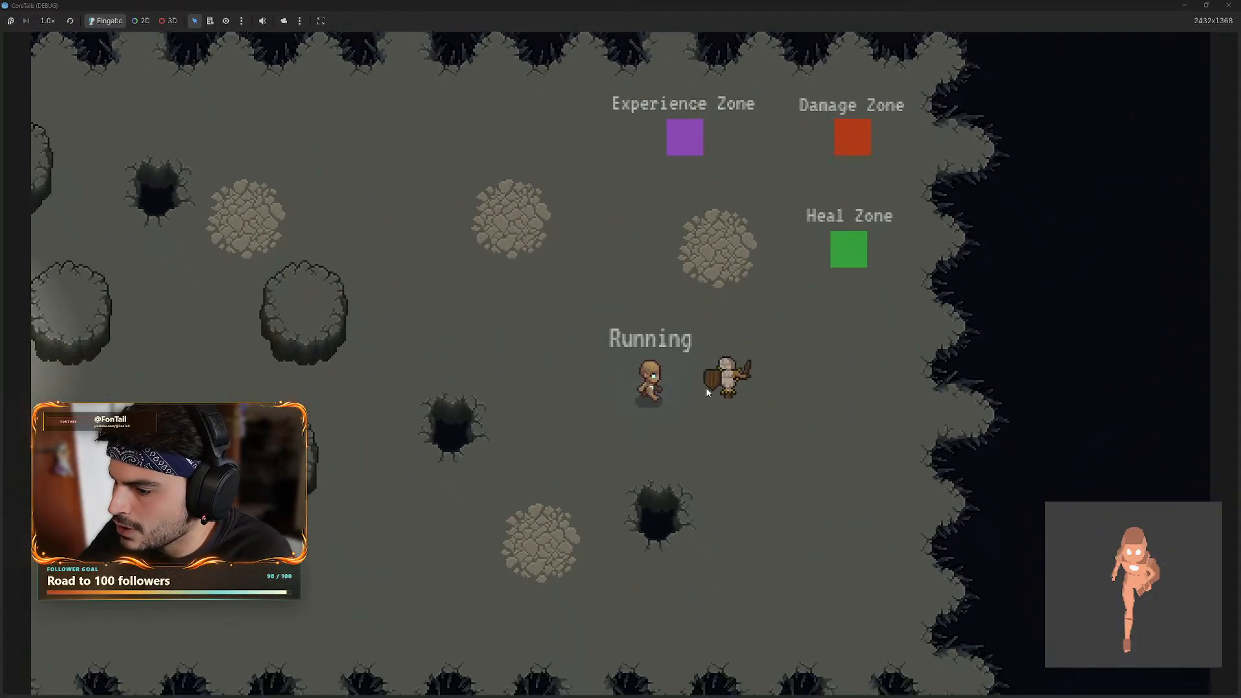
- Attack around the target dummy from different positions to test the attack effect and hit reaction
left_click(704, 363)
key("a")
left_click(723, 337)
key("w")
key("d")
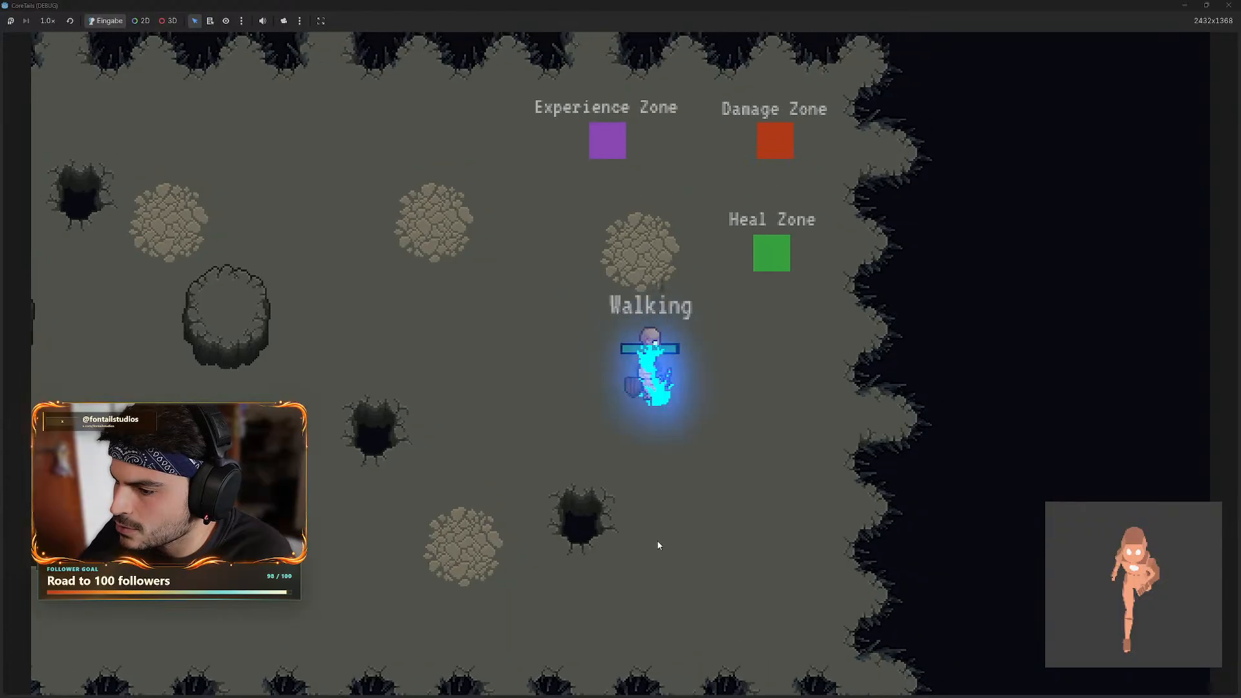
key("a")
key("w")
left_click(706, 550)
key("s")
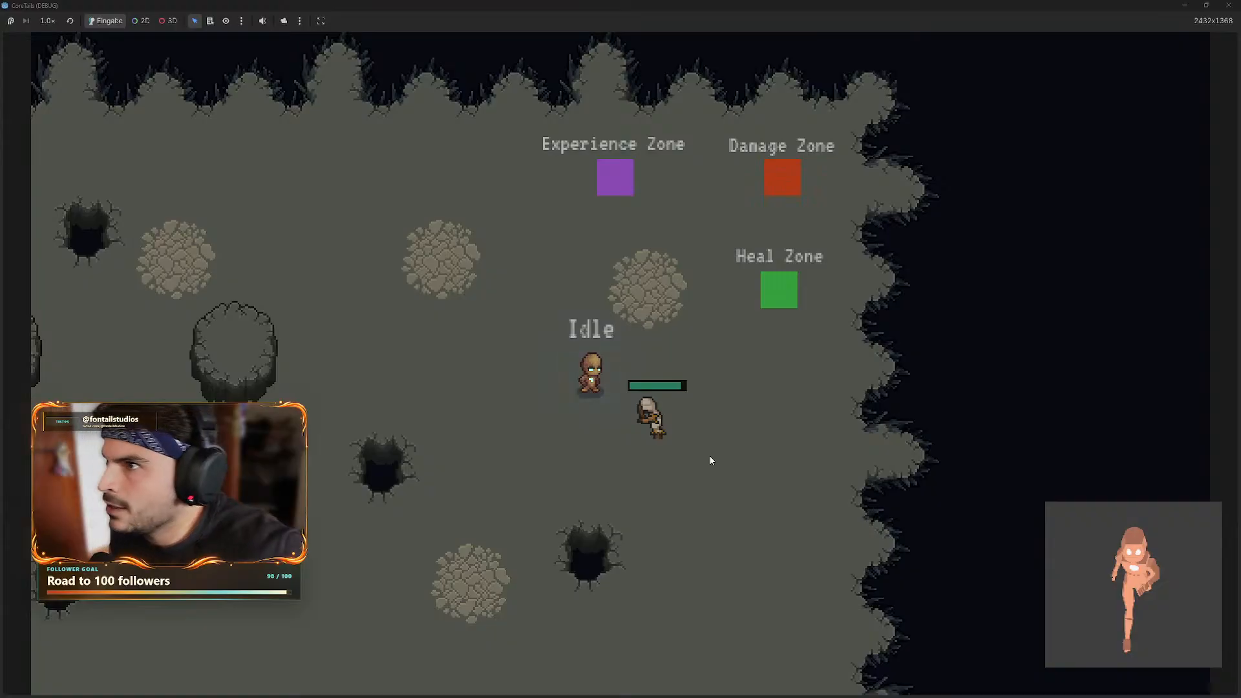
left_click(724, 420)
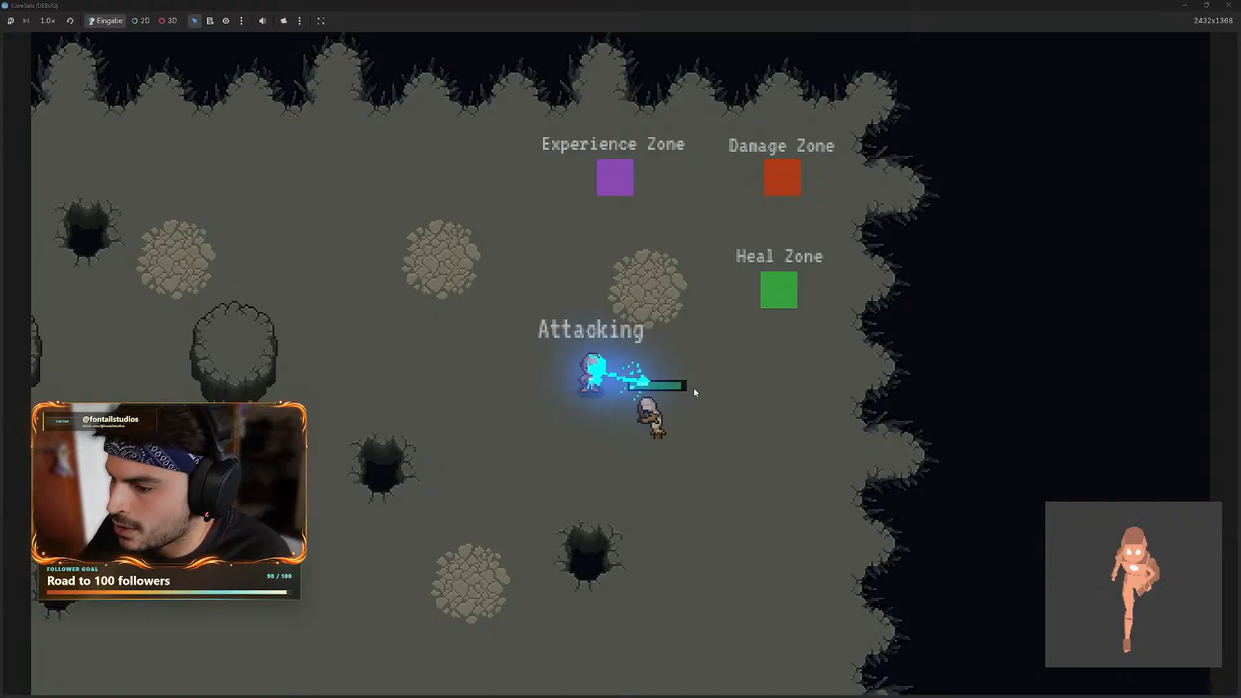
key("s")
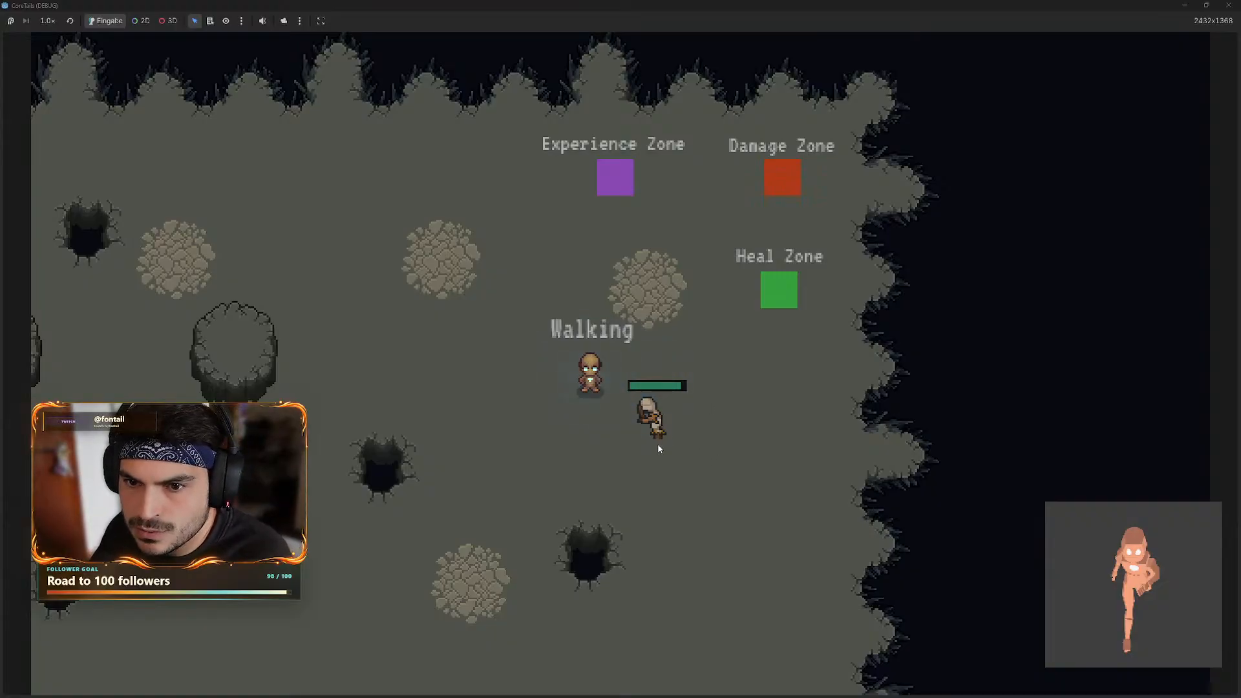
- Move the player away from the dummy to the large rocks and run back, checking the directional animations
key("a")
key("w")
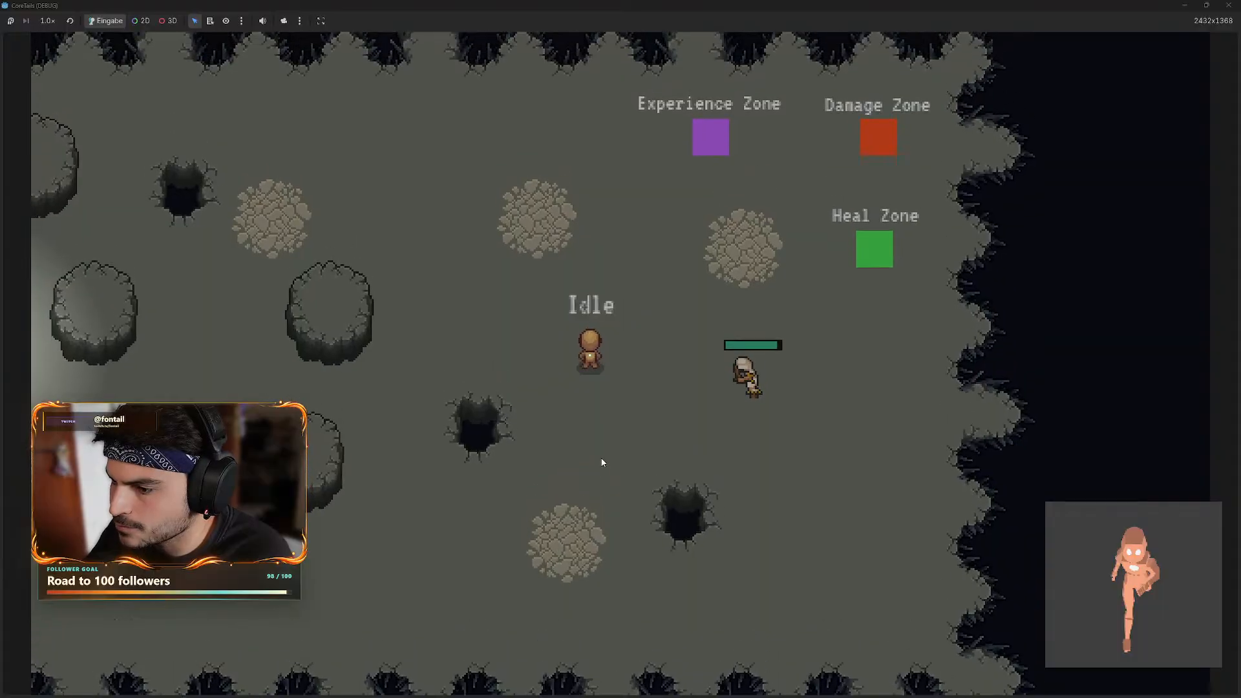
key("w")
key("a")
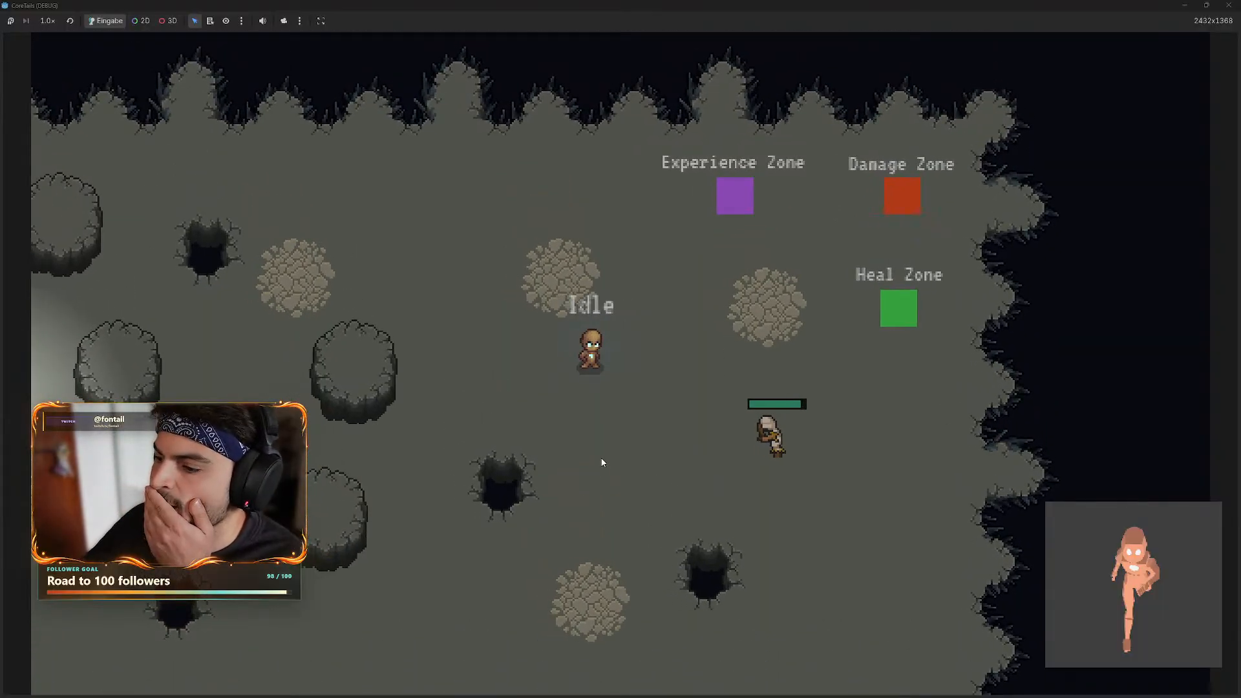
left_click(591, 391)
key("shift+a")
key("s")
key("d")
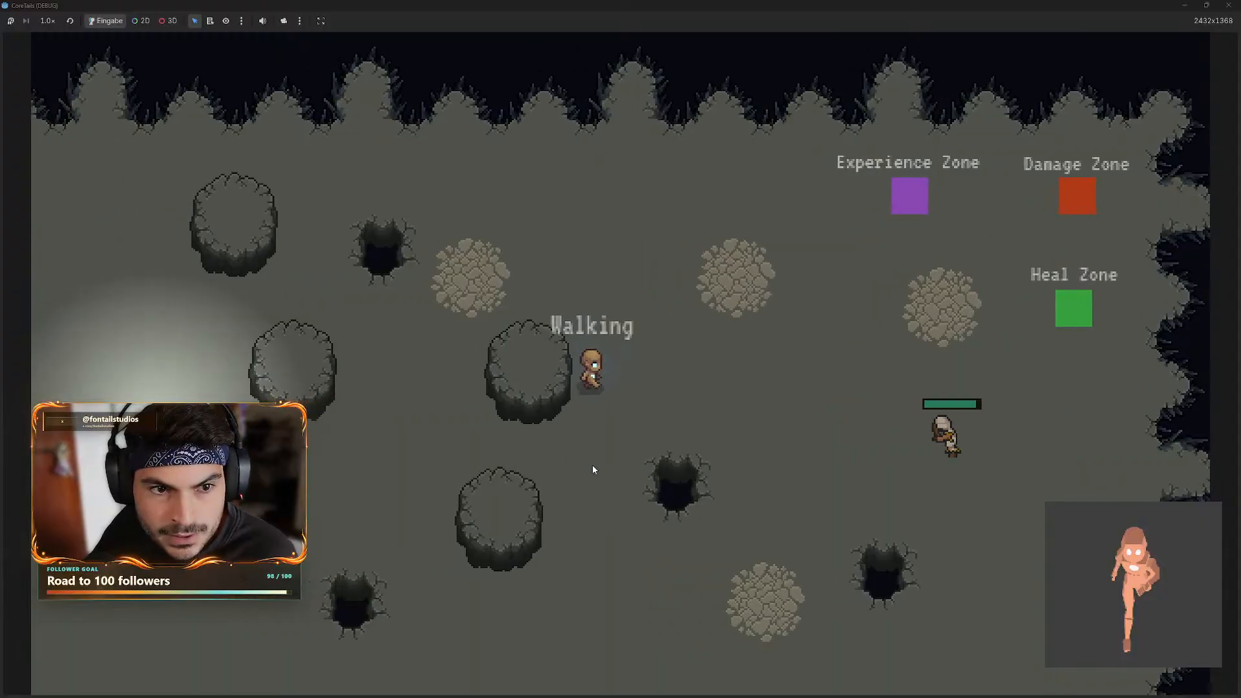
key("shift+d")
key("w")
key("d")
key("s")
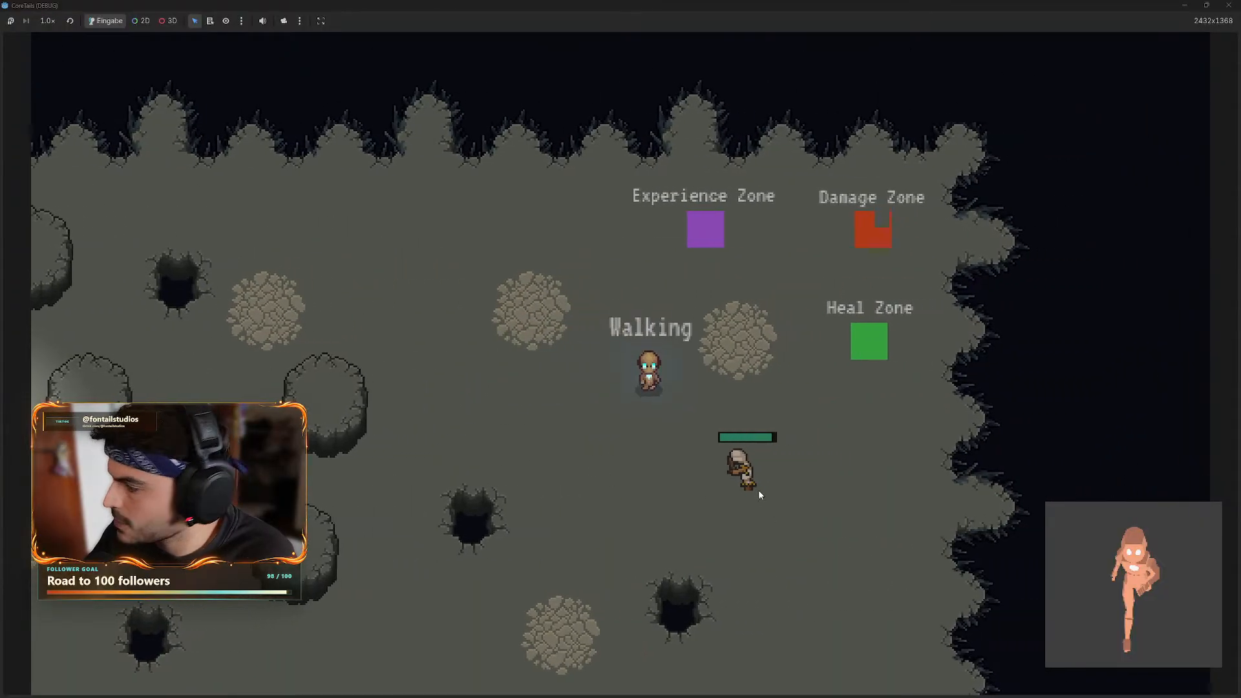
- Attack the target dummy again at close range while moving diagonally toward it
left_click(742, 502)
left_click(741, 502)
key("s")
key("d")
left_click(743, 482)
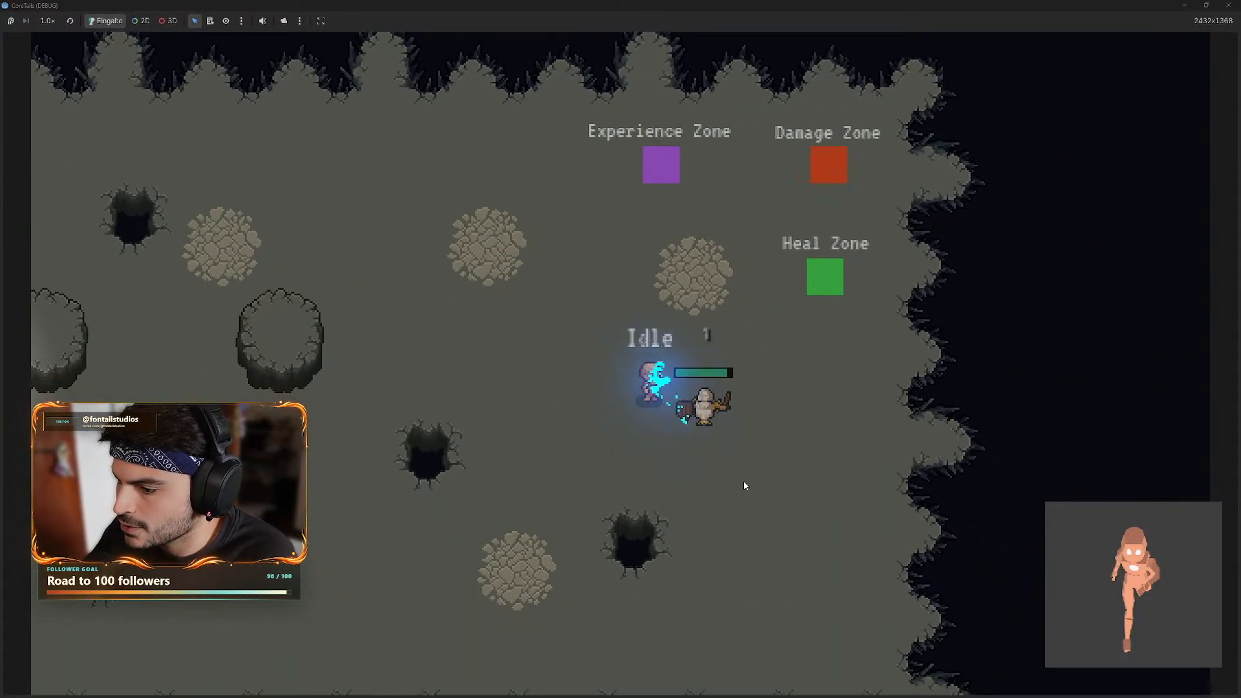
left_click(768, 454)
- Run the player past the dummy up to the Damage Zone to test taking damage
key("s")
key("shift+d")
key("shift+w")
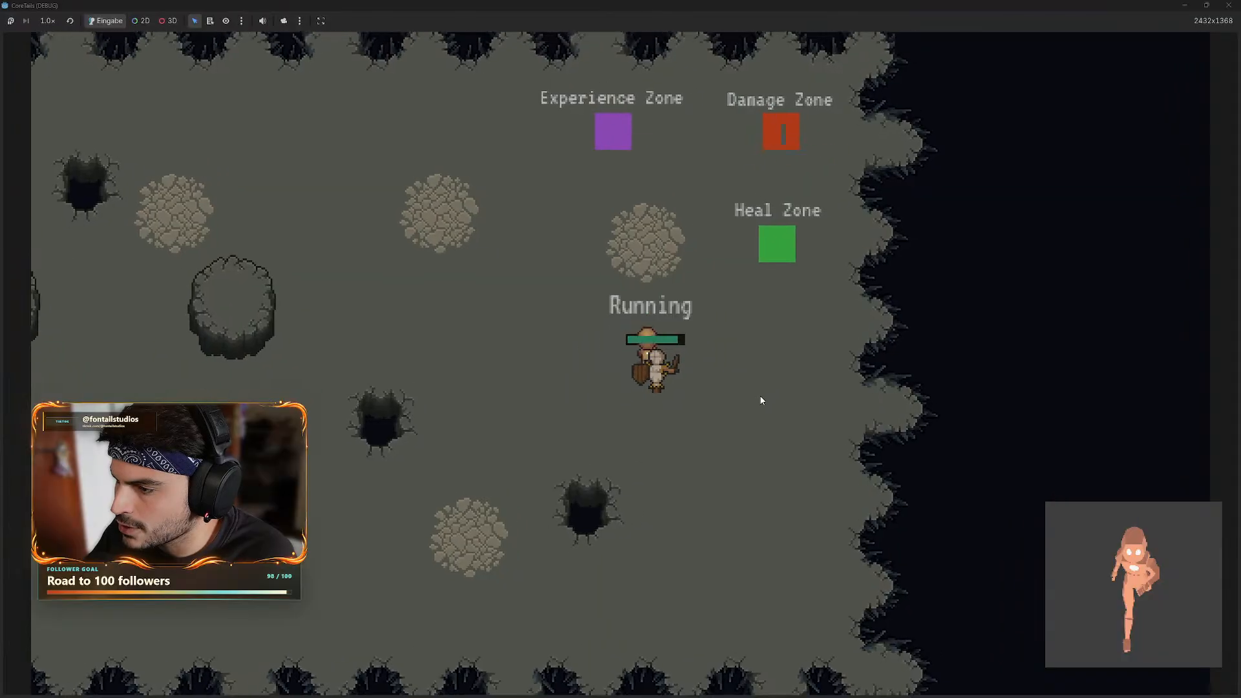
key("w")
key("d")
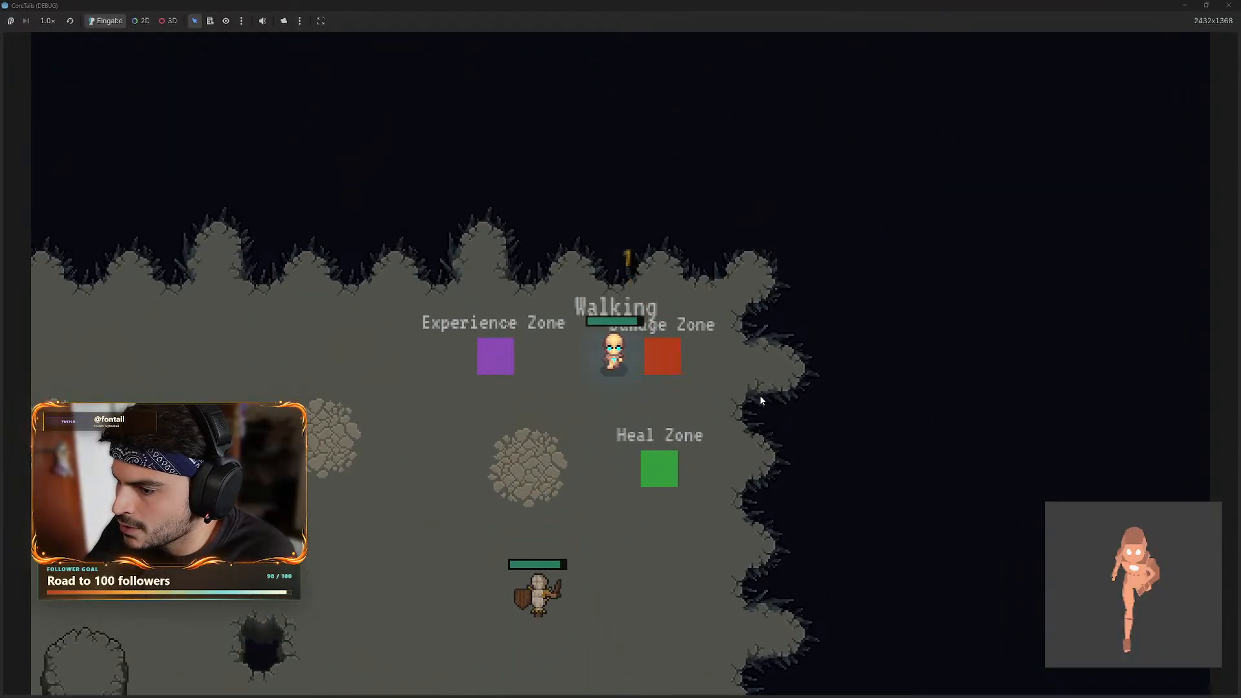
- Walk the player in small circles beside the Damage Zone to check all four facing directions
key("a")
key("s")
key("d")
key("w")
key("a")
key("s")
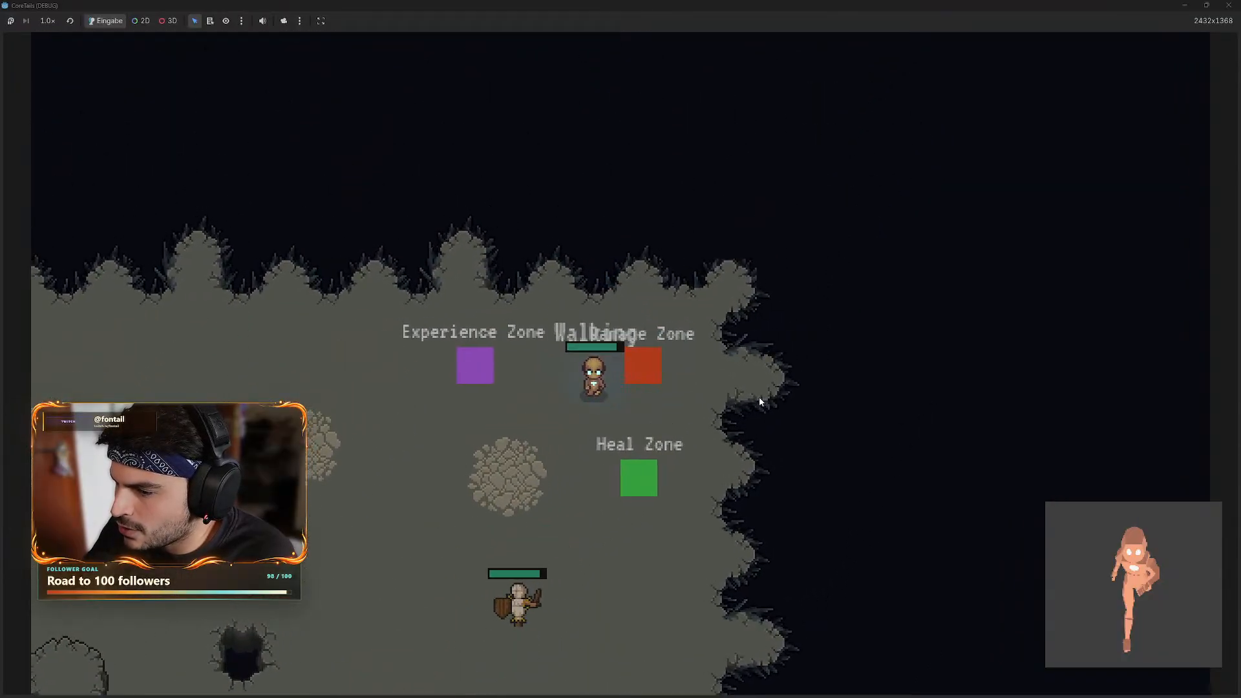
- Circle the player along the near edge of the Damage Zone, brushing into it to test damage while walking
key("d")
key("w")
key("a")
key("s")
key("s")
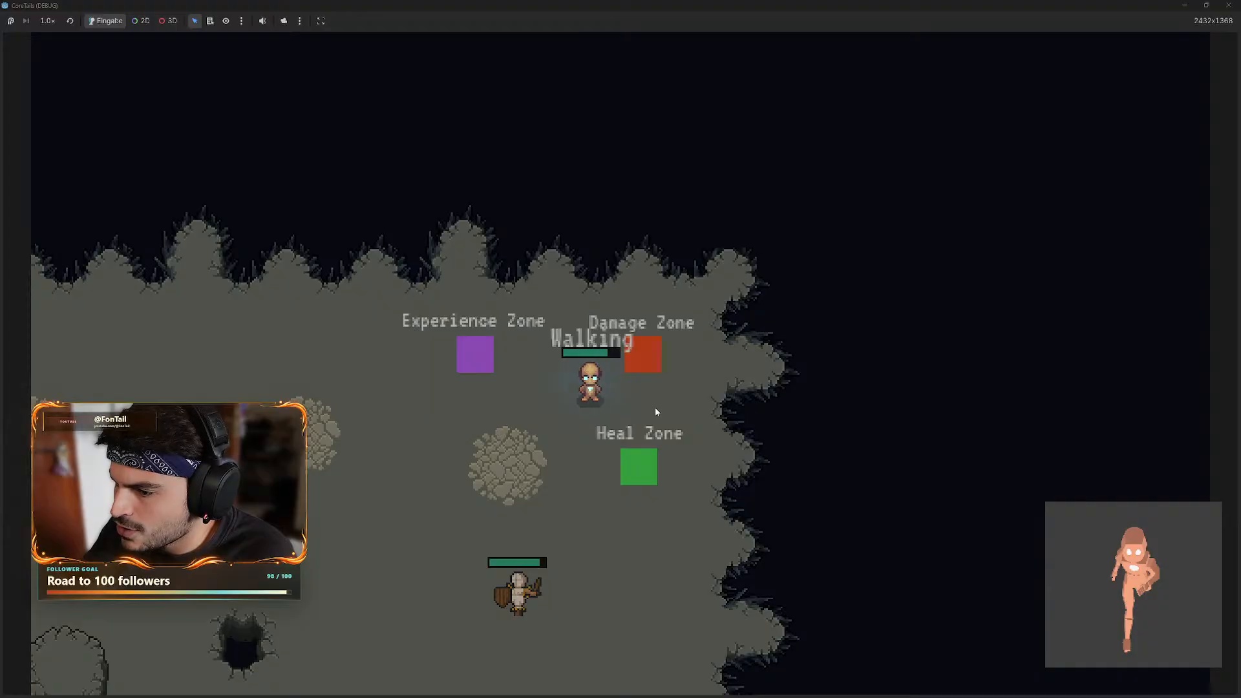
key("w")
key("s")
key("d")
key("w")
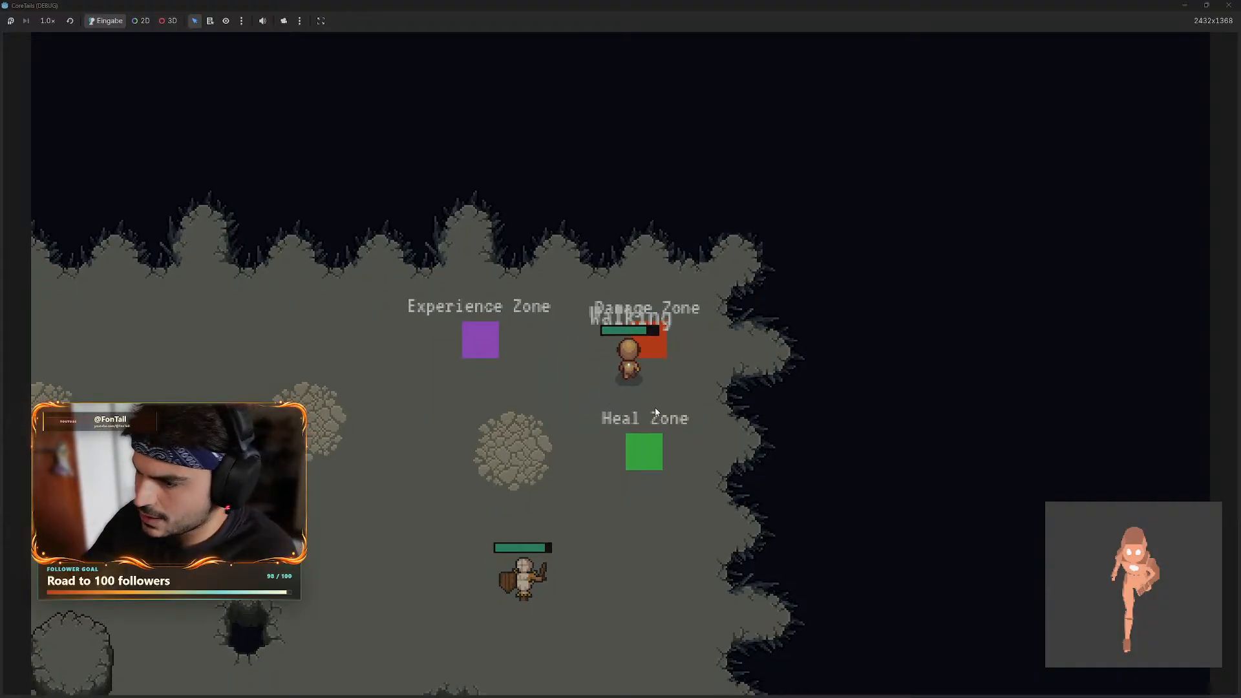
- Loop the player in and out of the Damage Zone and down toward the Heal Zone, checking the hurt reaction from several directions
key("a")
key("s")
key("d")
key("w")
key("a")
key("s")
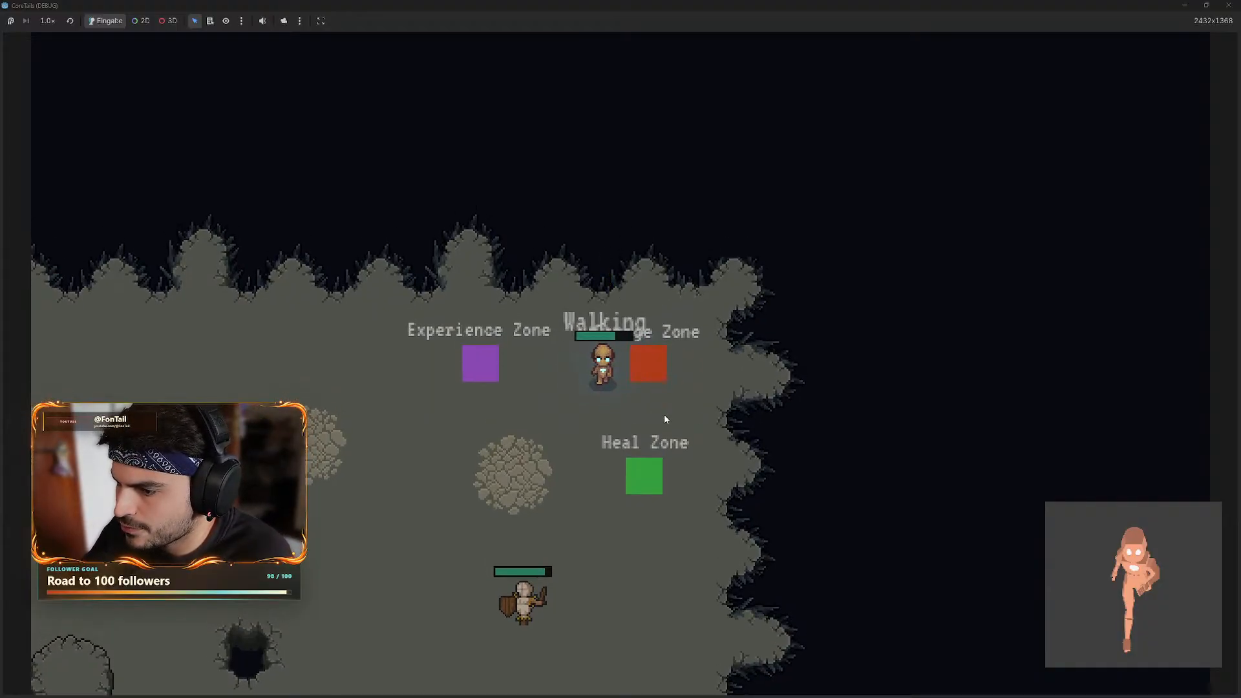
key("d")
key("w")
key("a")
key("s")
key("d")
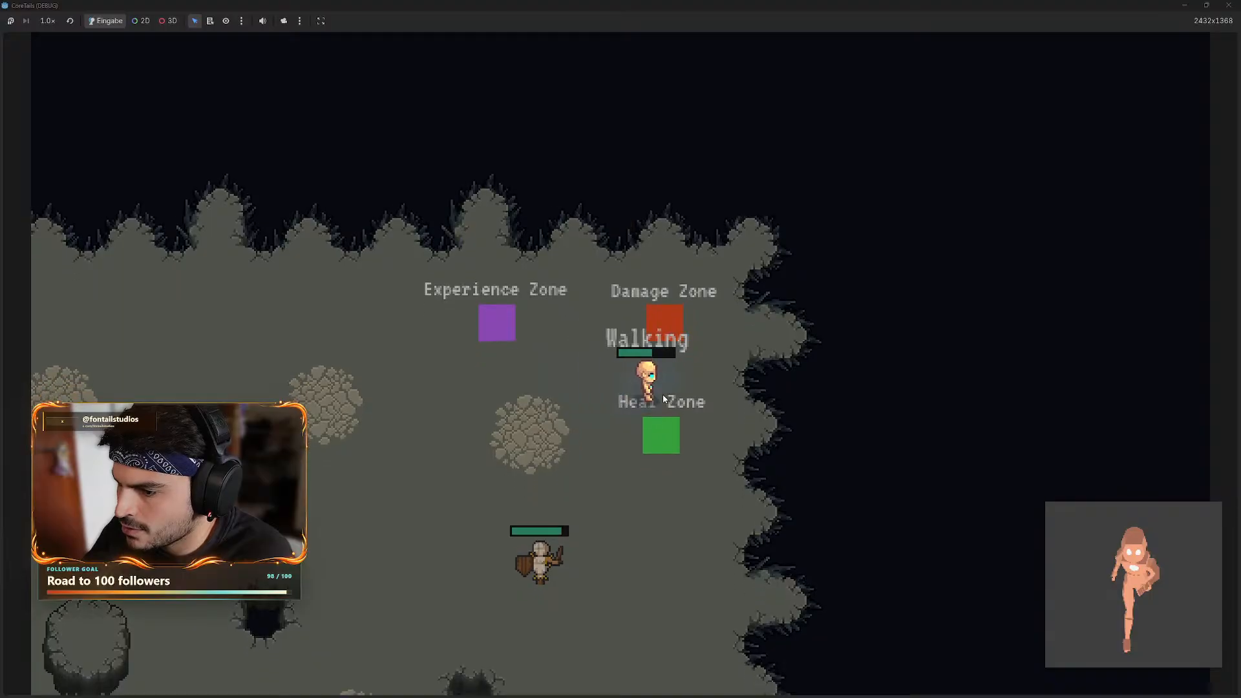
- Walk the player directly onto the Damage Zone from below and circle back through it to take more hits
key("w")
key("a")
key("s")
key("d")
key("w")
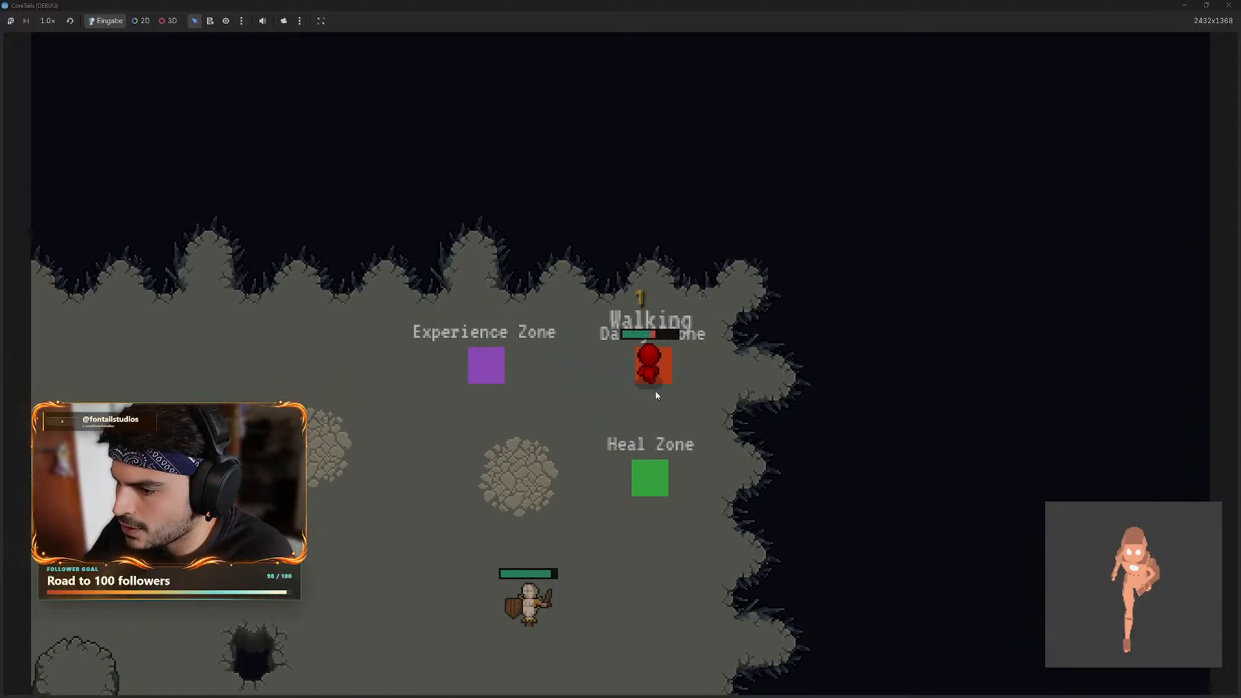
key("a")
key("s")
key("w")
key("d")
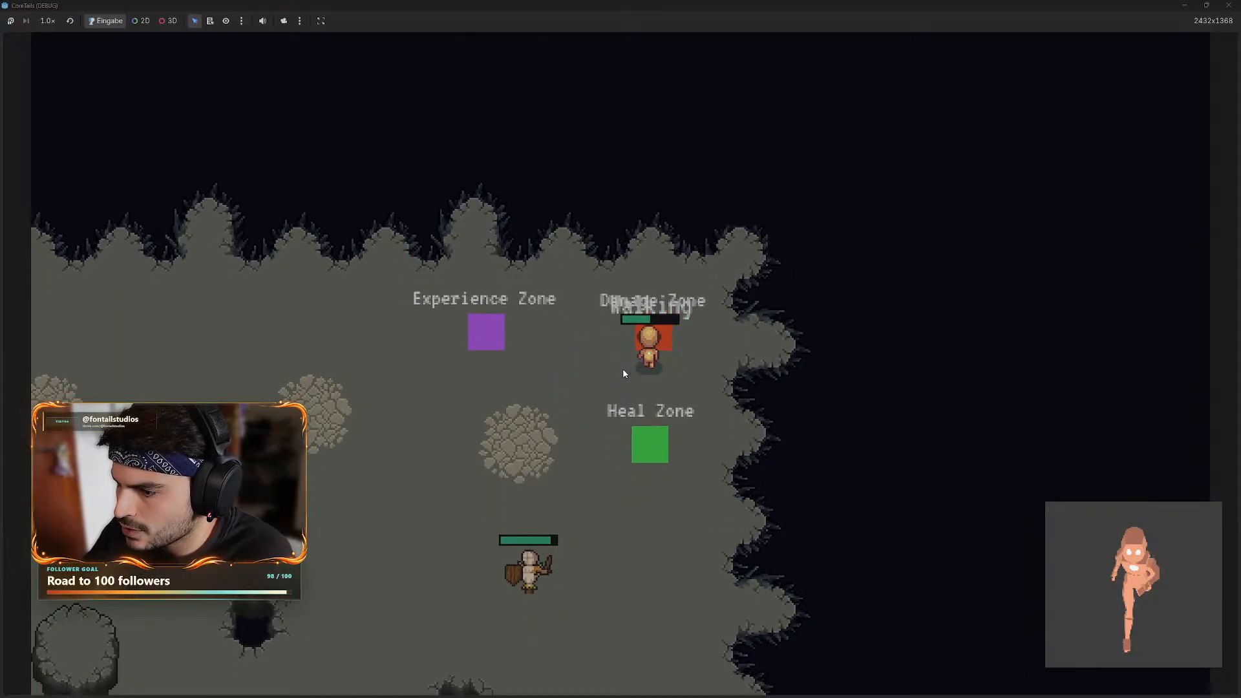
- Move the player off the Damage Zone, circle between it and the Experience Zone, and stop to check the idle state
key("w")
key("a")
key("s")
key("w")
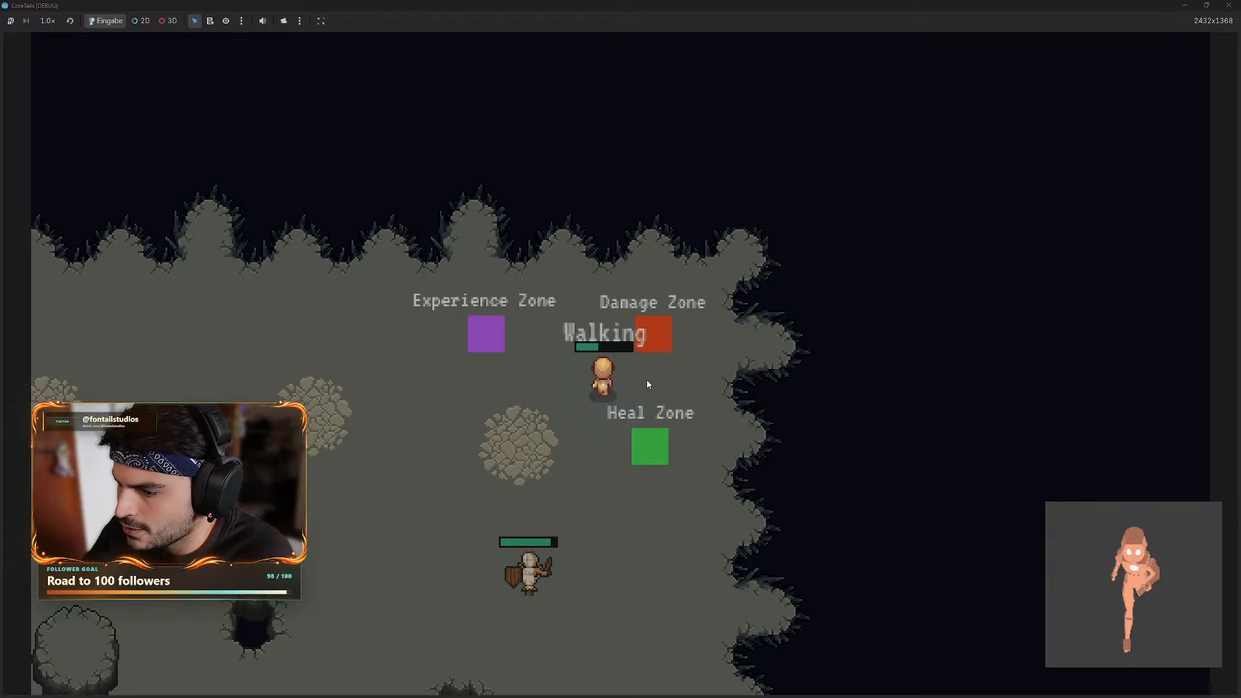
left_click(654, 389)
key("s")
key("a")
key("w")
key("d")
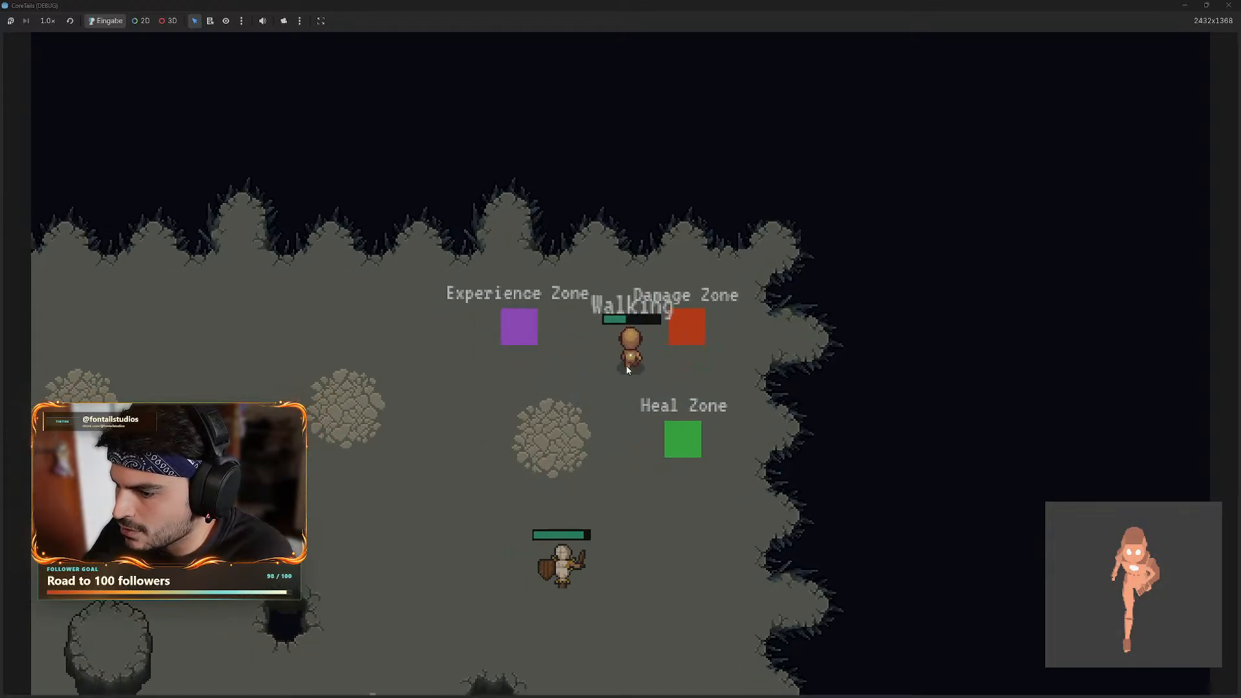
key("s")
key("a")
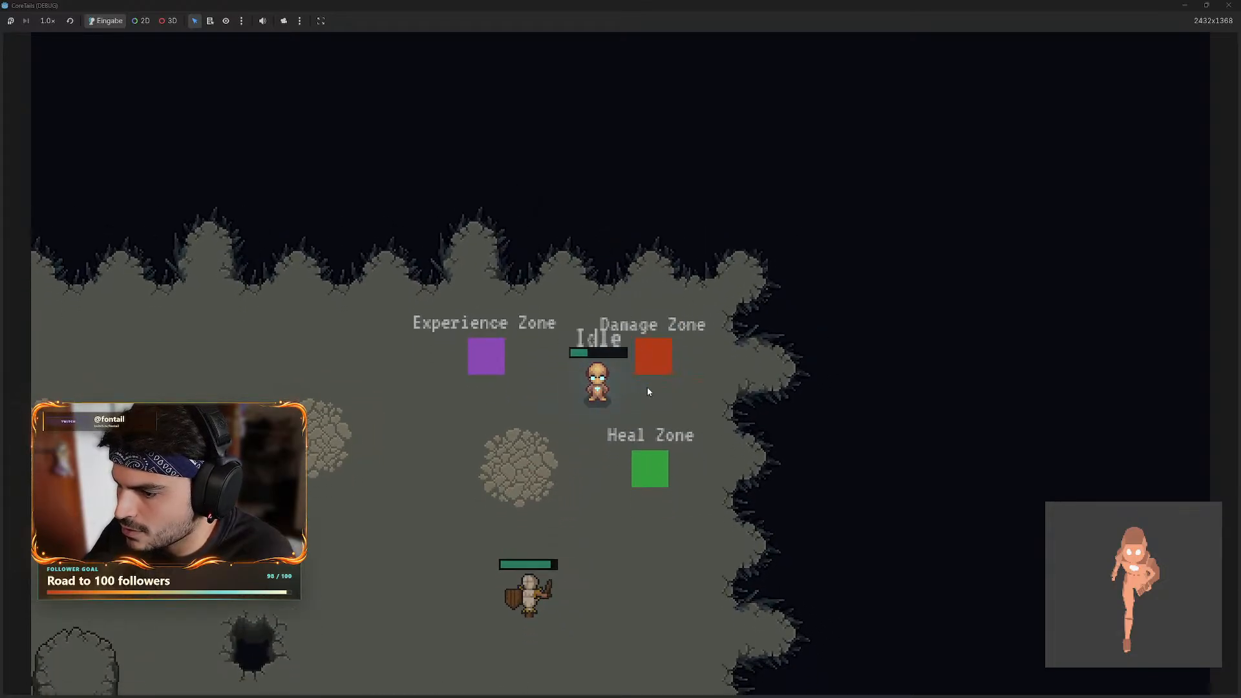
left_click(649, 391)
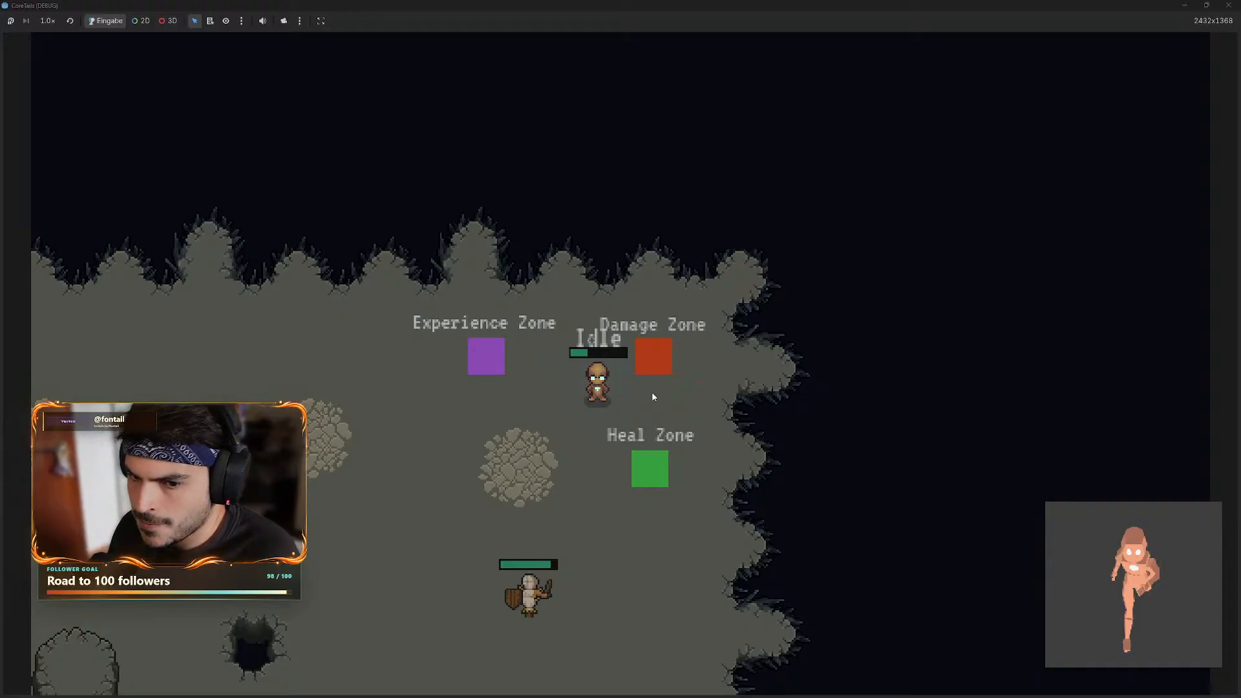
- Walk the player onto the edge of the Heal Zone and stand there to test health regeneration
key("d")
key("s")
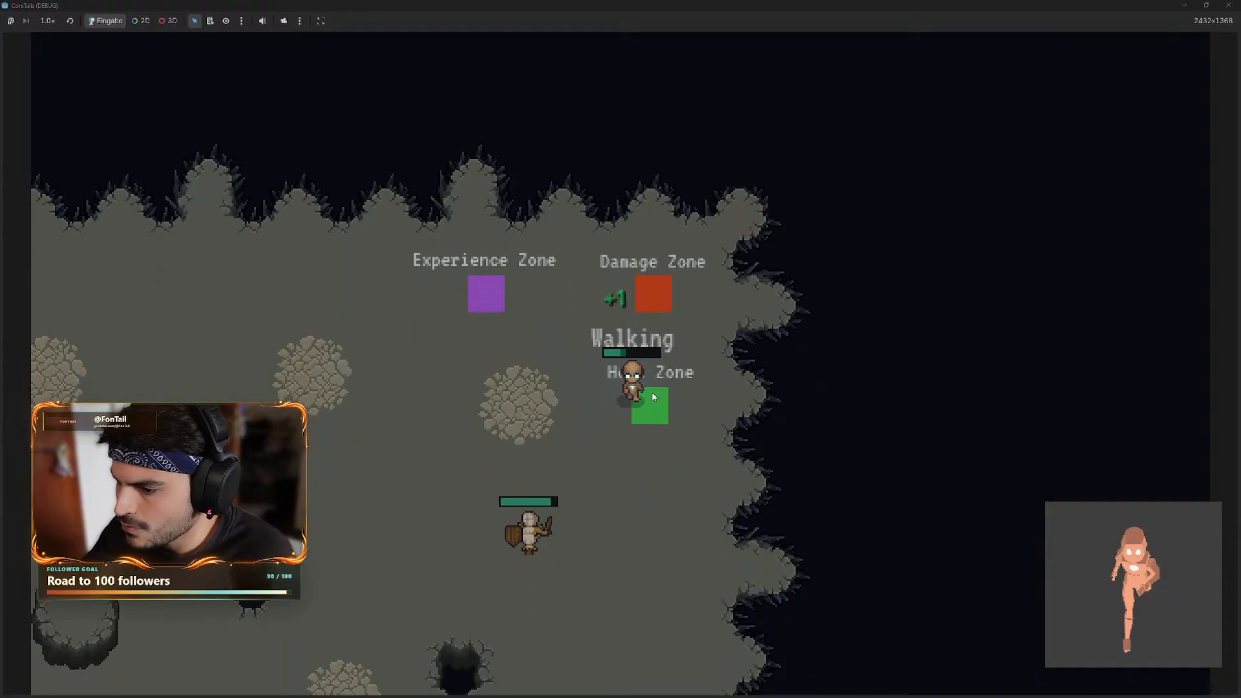
key("d")
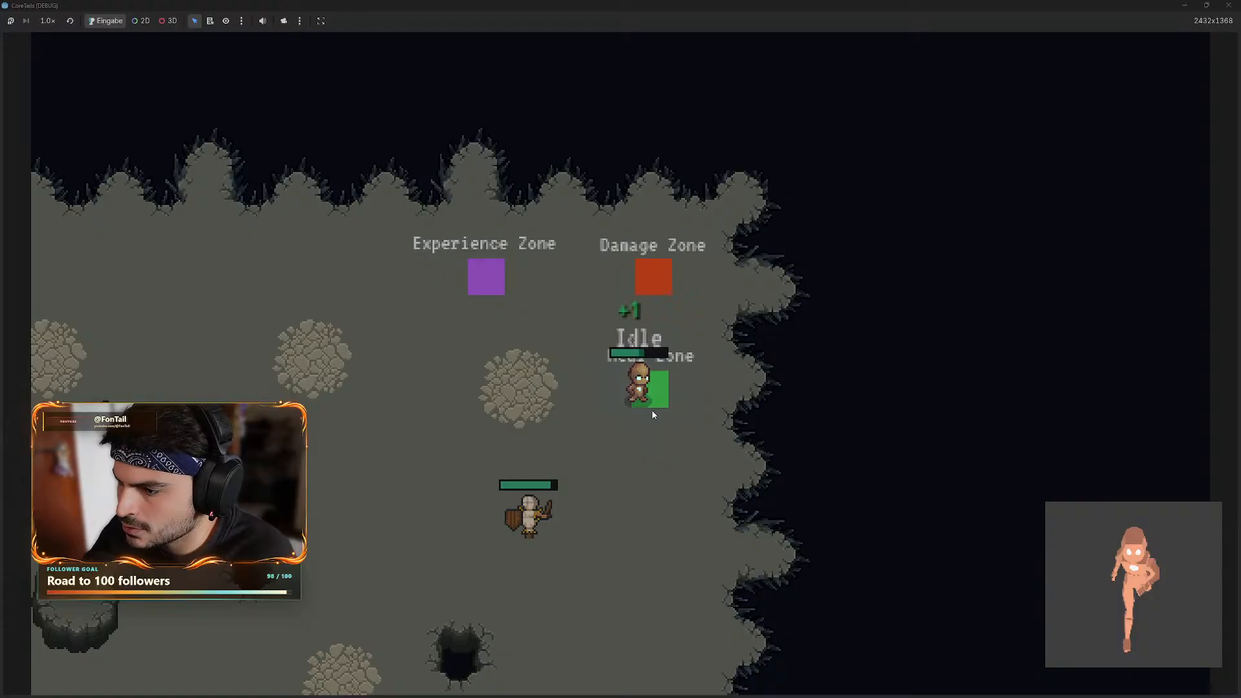
left_click(621, 449)
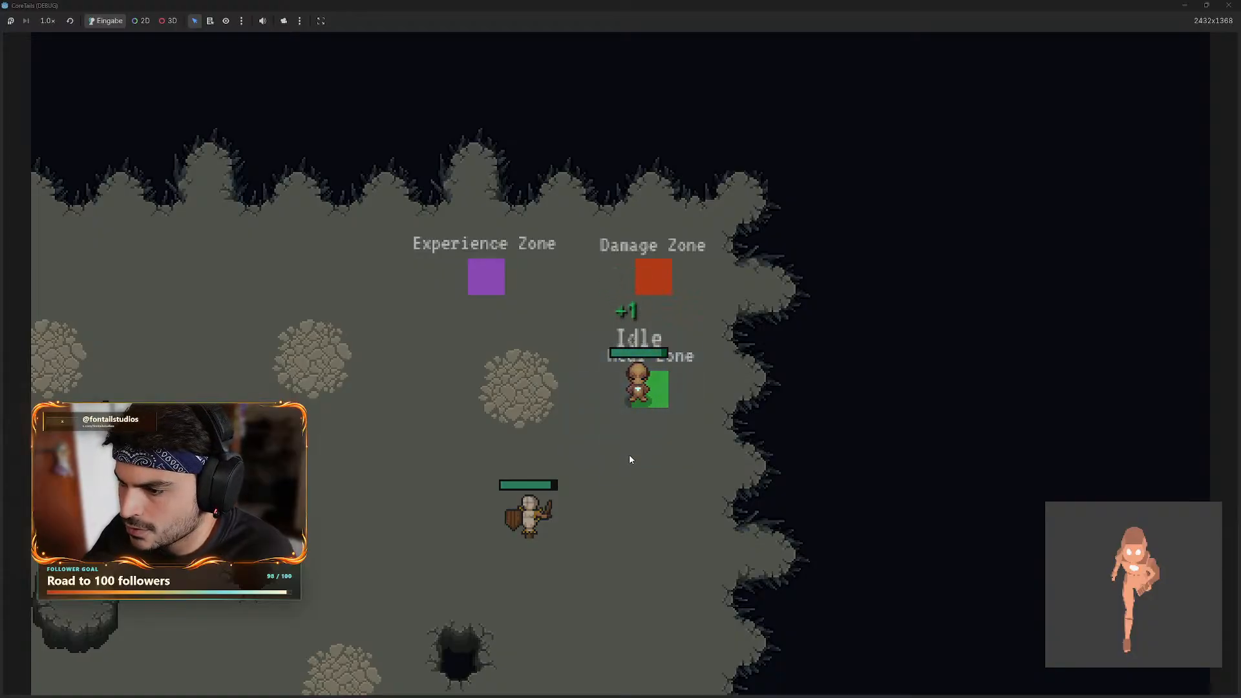
- Walk the player from the Heal Zone down past the target dummy, attacking repeatedly on the way to test attacks while moving
key("s")
key("a")
left_click(624, 472)
left_click(648, 505)
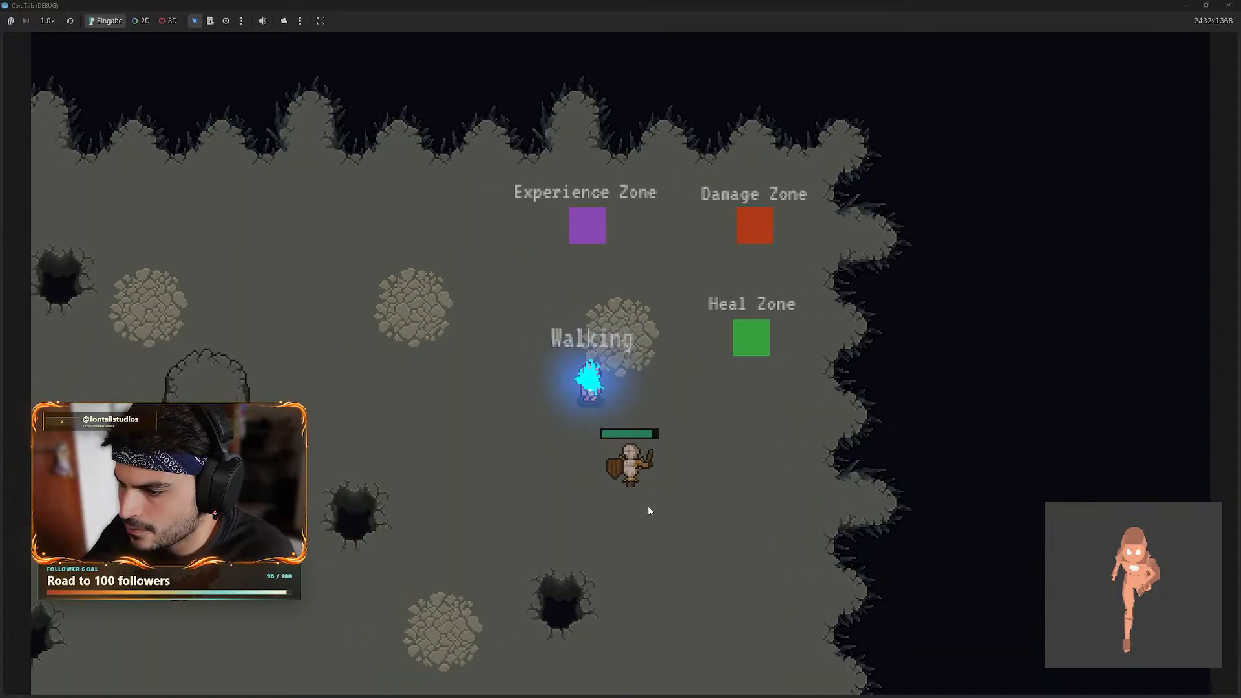
key("s")
left_click(673, 481)
key("s")
left_click(685, 310)
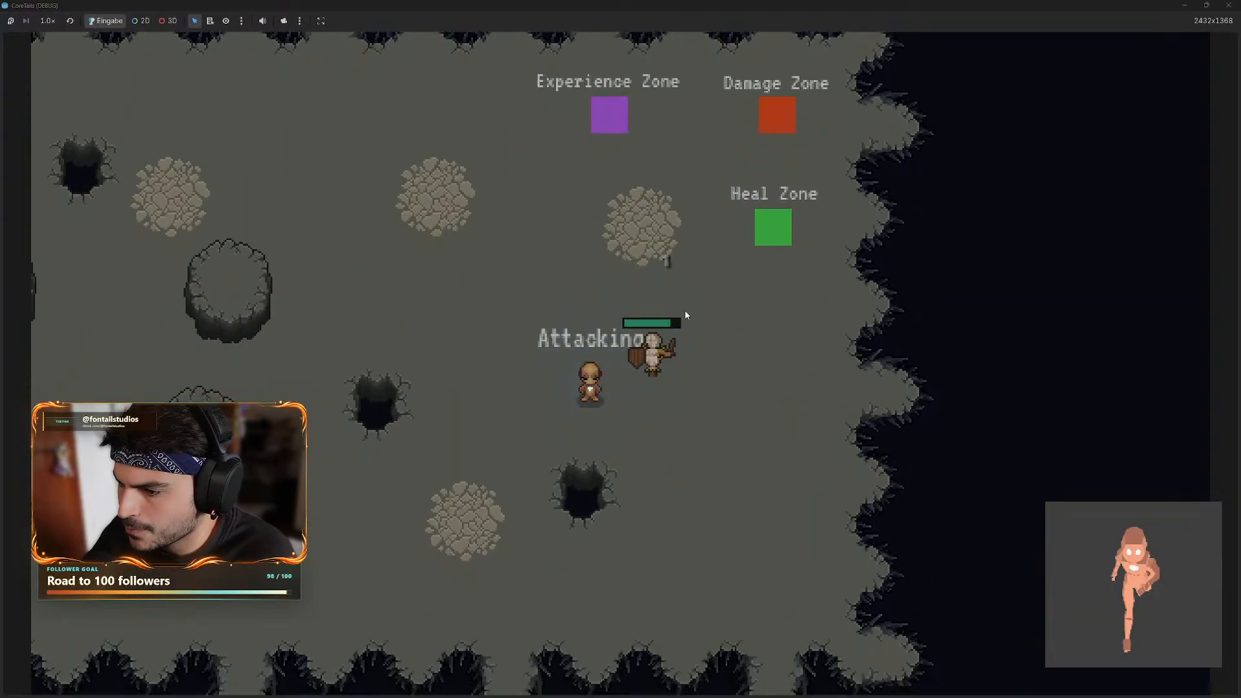
key("a")
- Close the running game, open the Animation editor for CoreTail_Player, and widen the scene and file system docks
left_click(1227, 5)
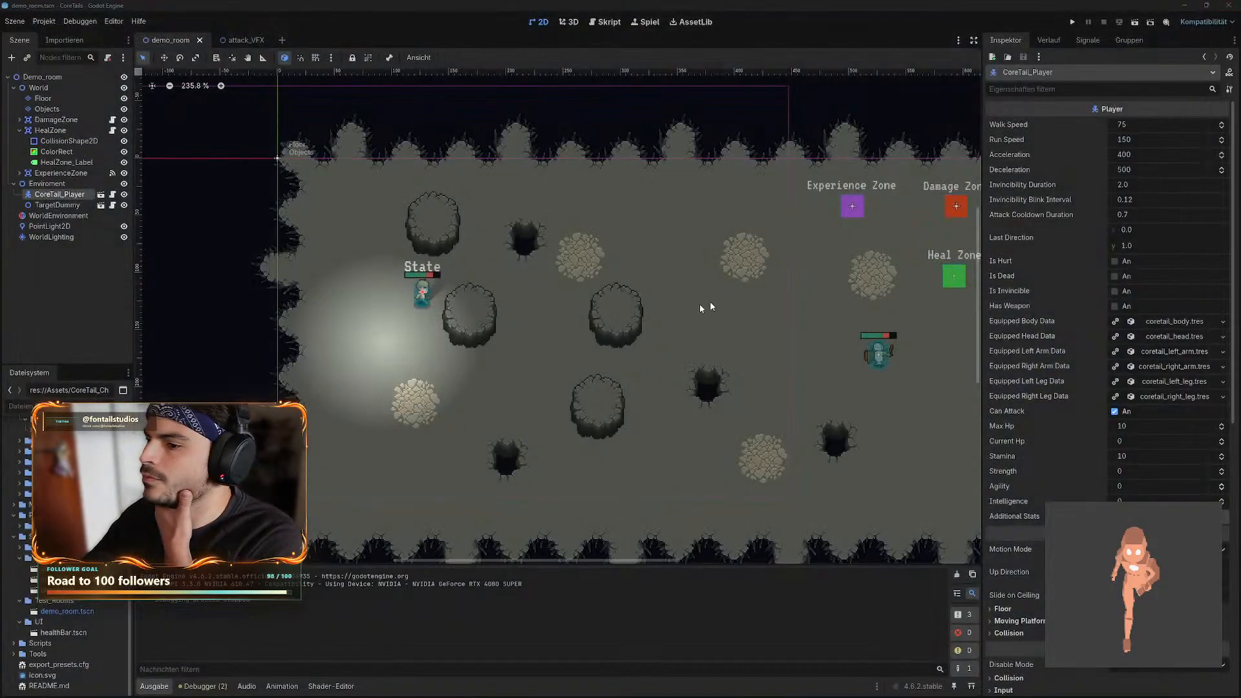
left_click(282, 686)
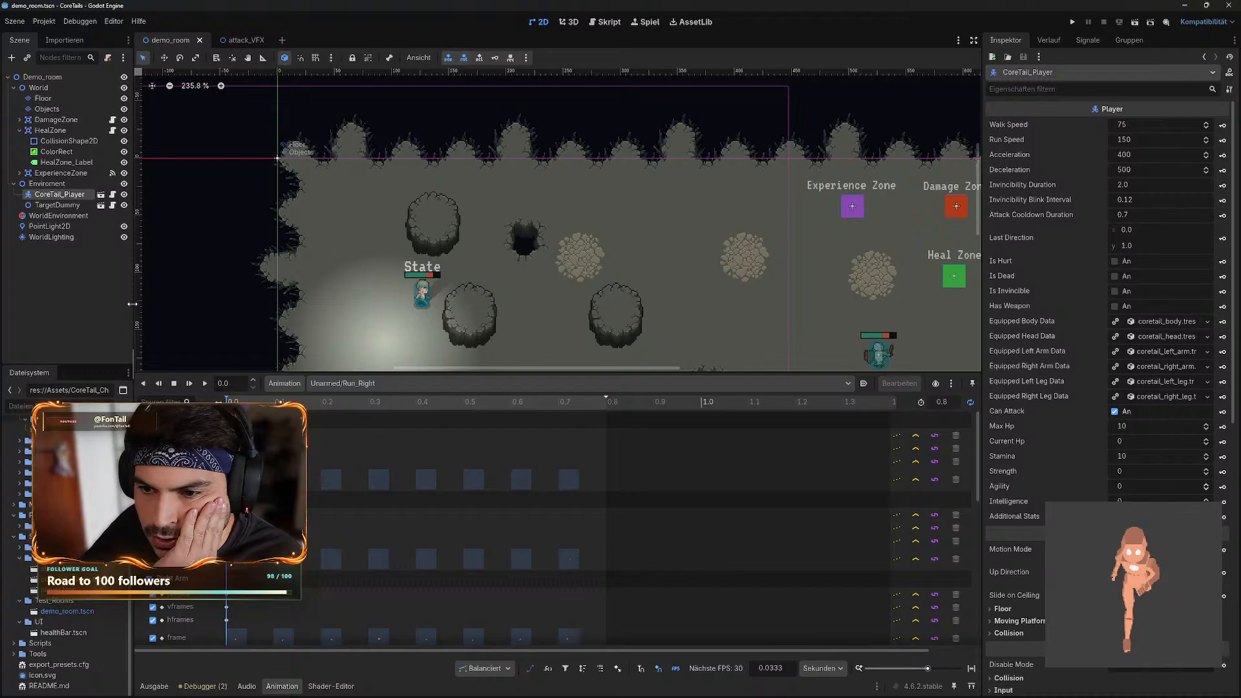
left_click_drag(133, 305, 349, 307)
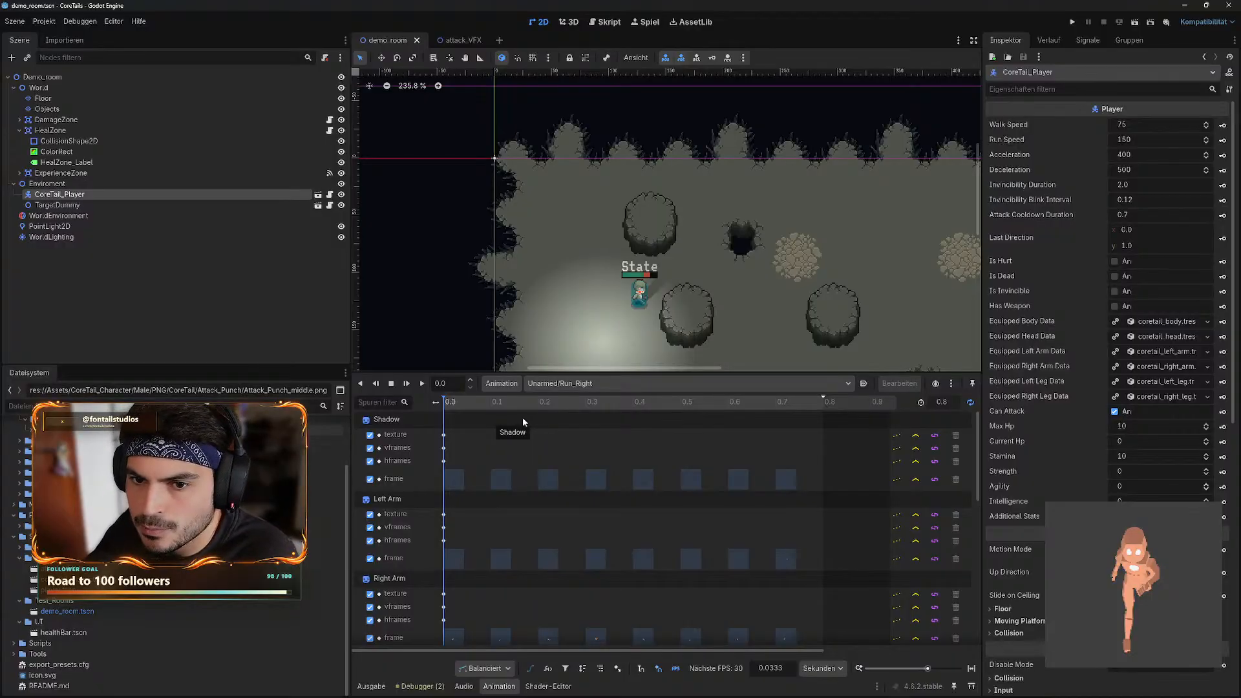
- Look through the player's Unarmed animations, briefly load Run_Up, and switch the editor to Unarmed/Walk_Down
left_click(576, 385)
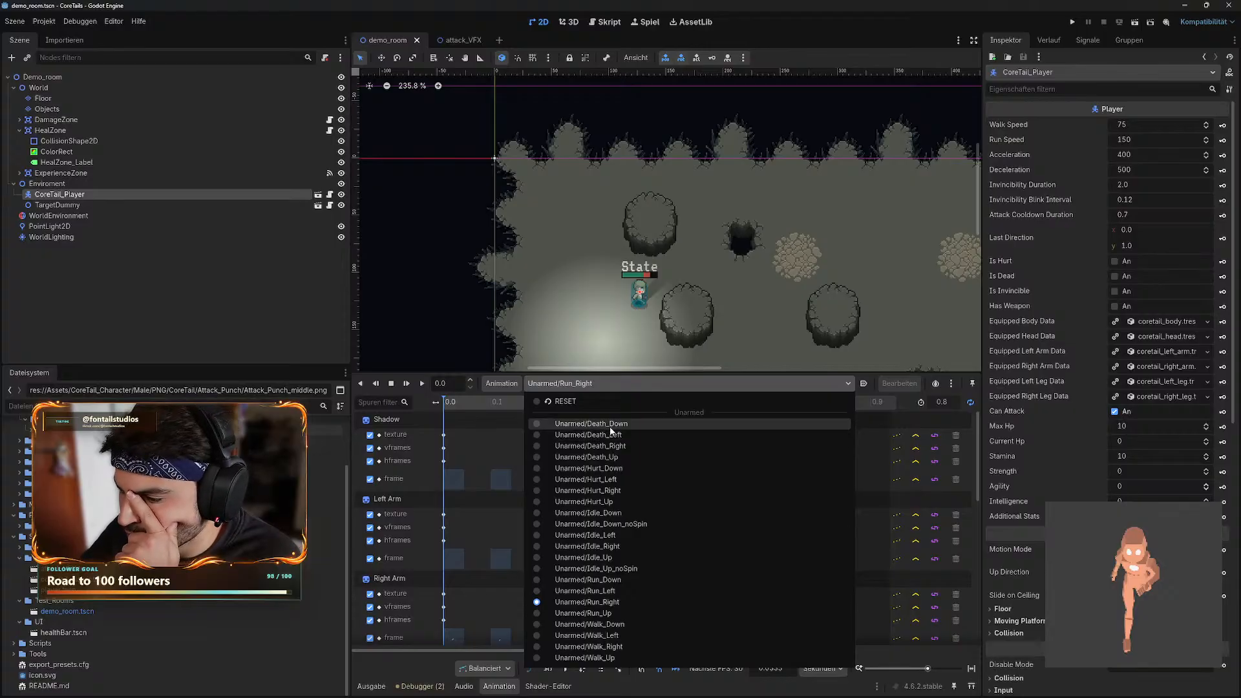
left_click(614, 613)
left_click(613, 384)
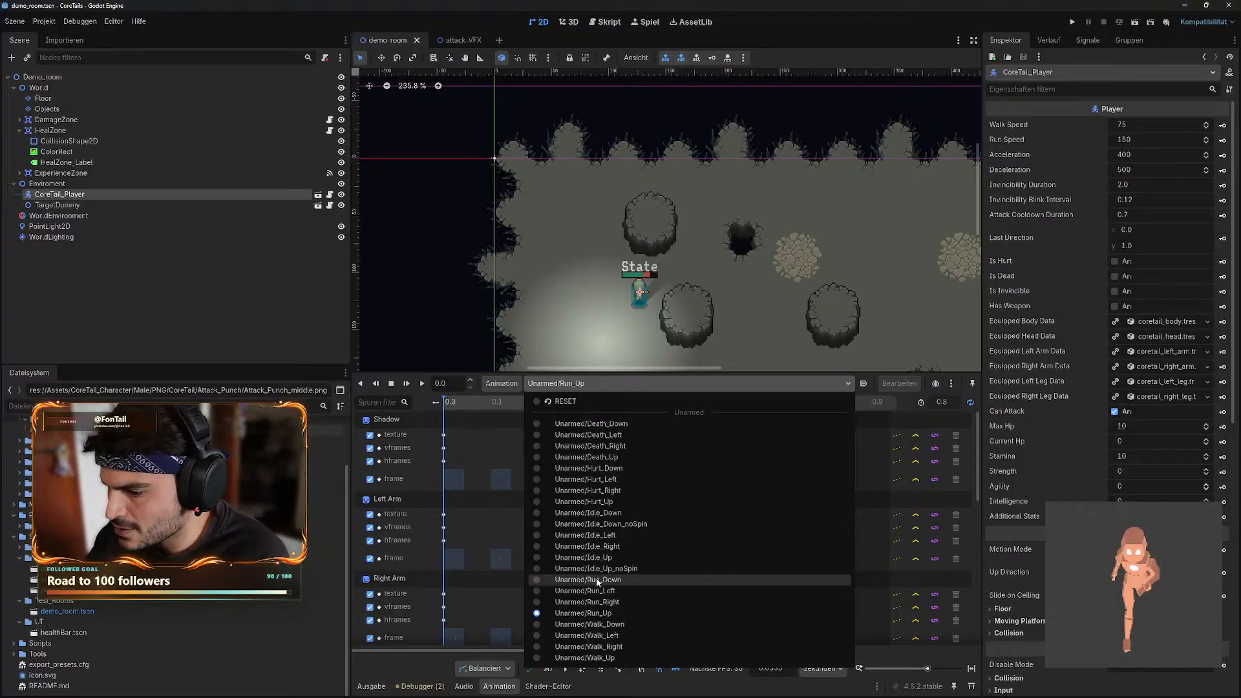
left_click(619, 625)
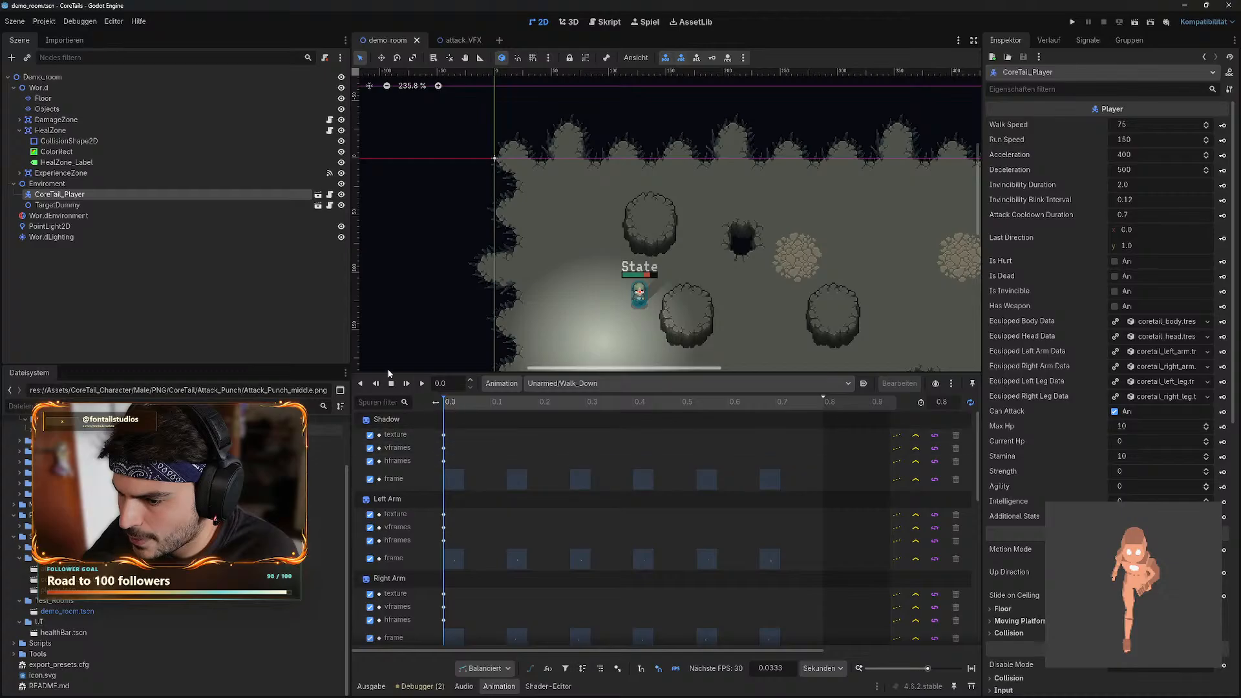
- Play Unarmed/Walk_Down with a close view of the player, review its body-part tracks, and stop the playback
key("d")
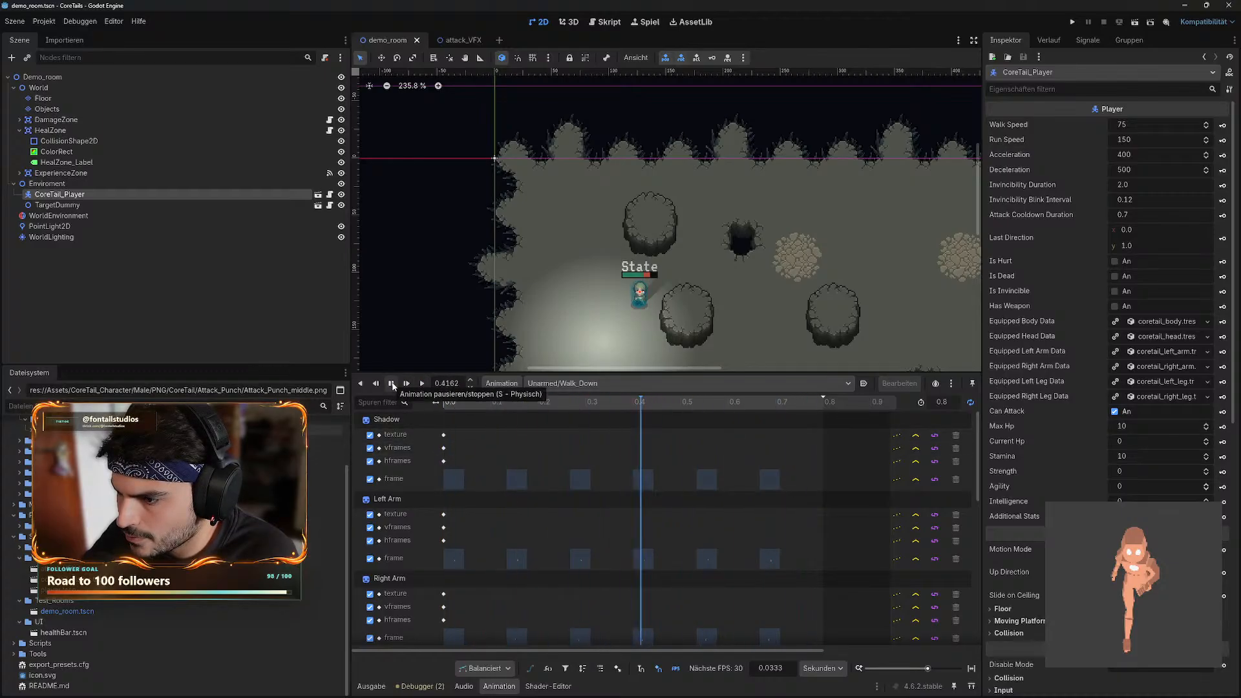
scroll(673, 315, "up", 5)
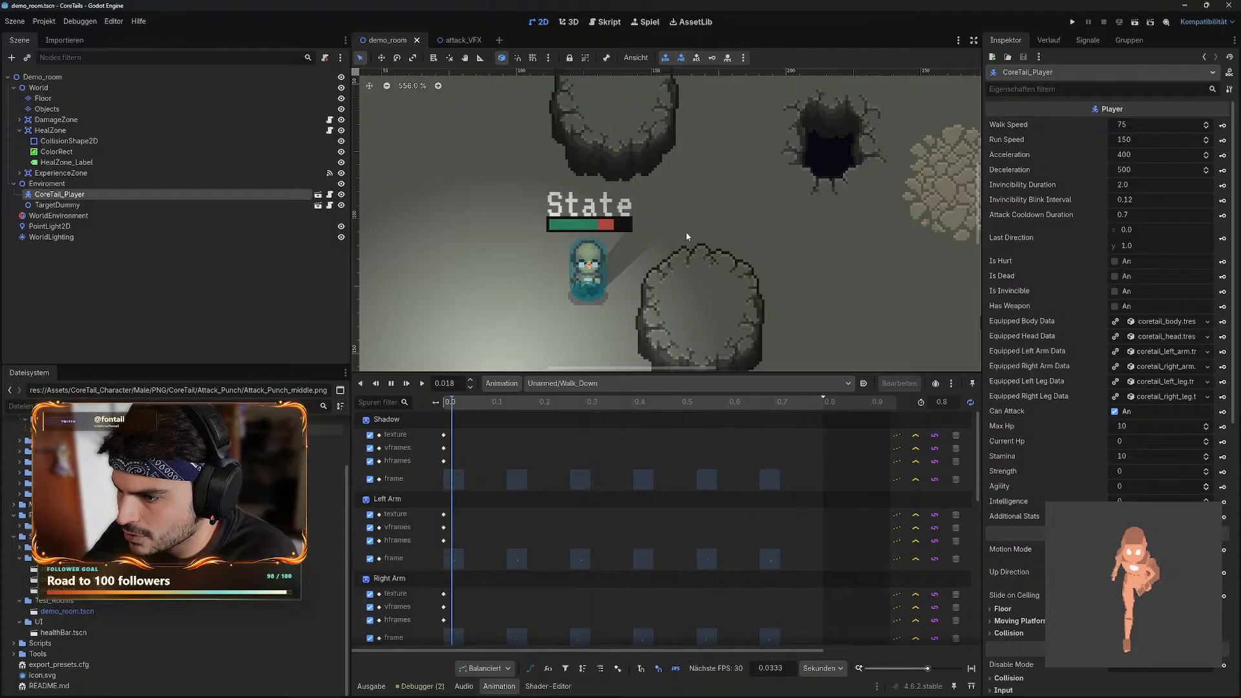
middle_click_drag(691, 221, 800, 177)
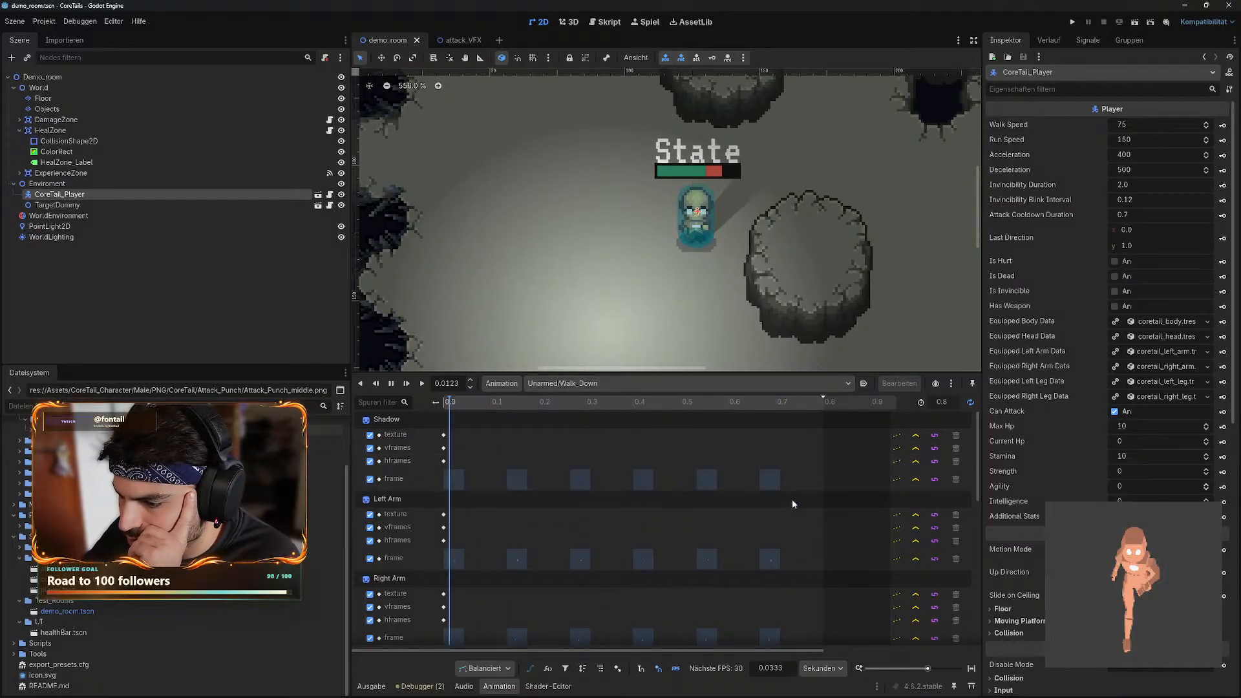
scroll(672, 464, "down", 3)
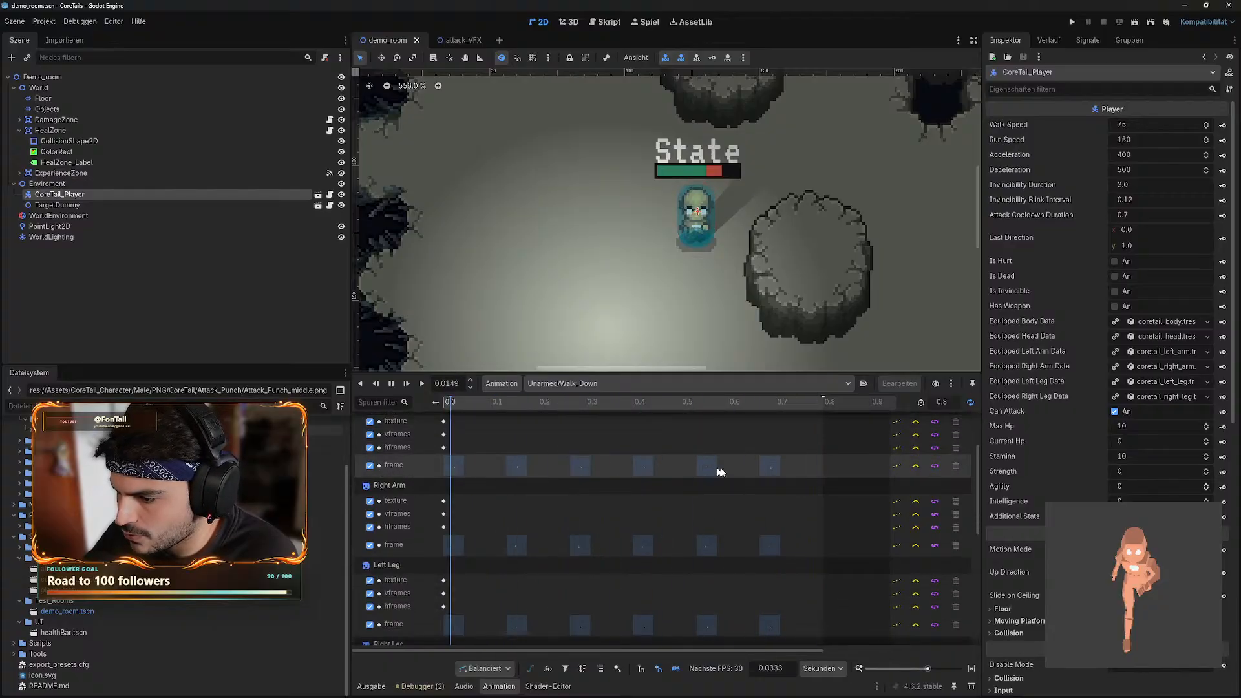
scroll(771, 467, "up", 3)
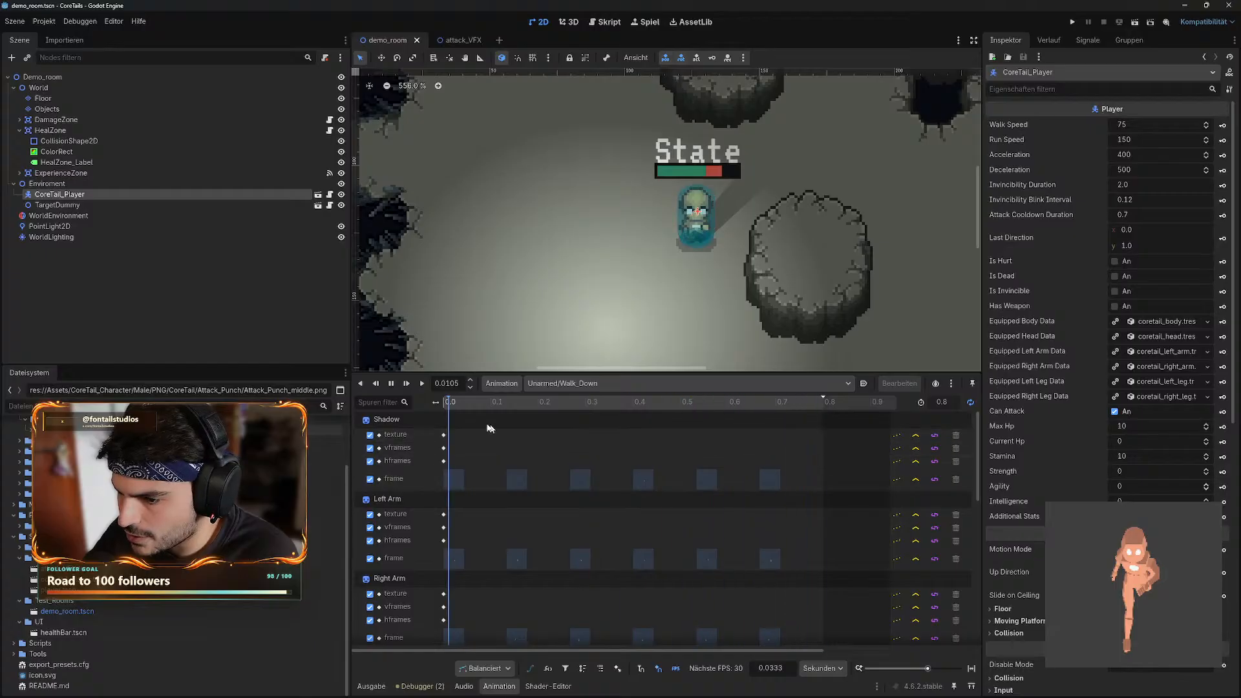
left_click(390, 383)
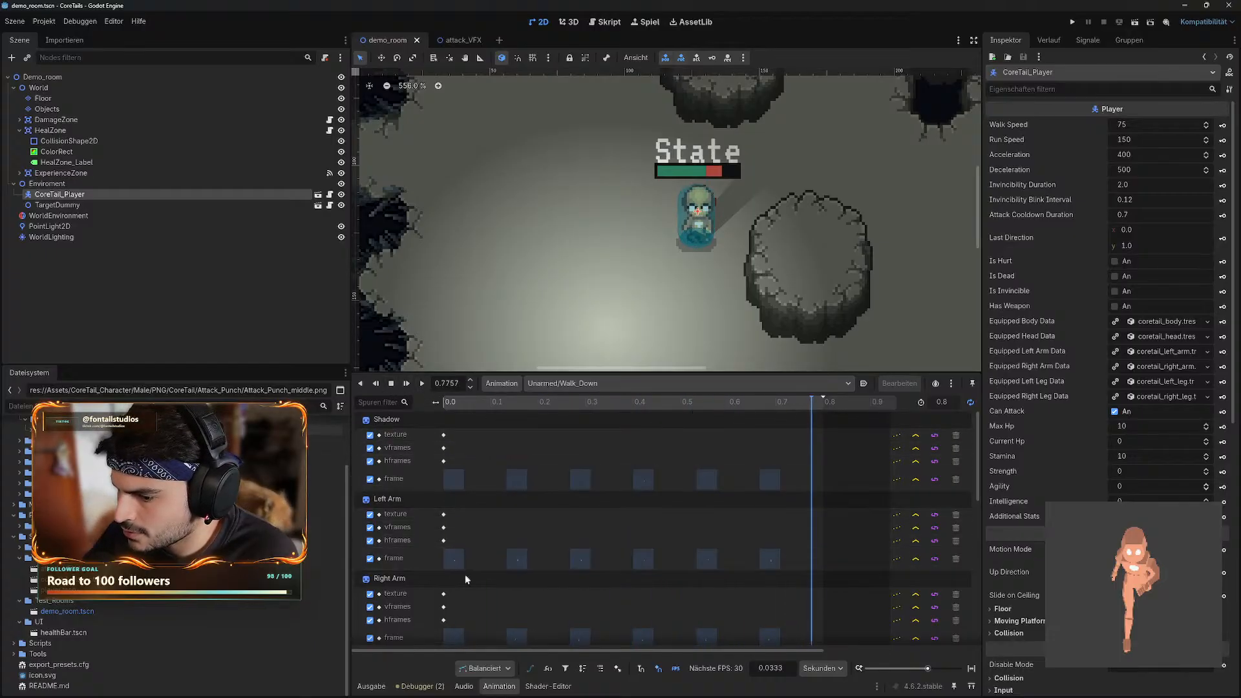
- Select the Left Arm texture key at time 0.0 in Walk_Down and check which texture file it uses
scroll(468, 556, "down", 1)
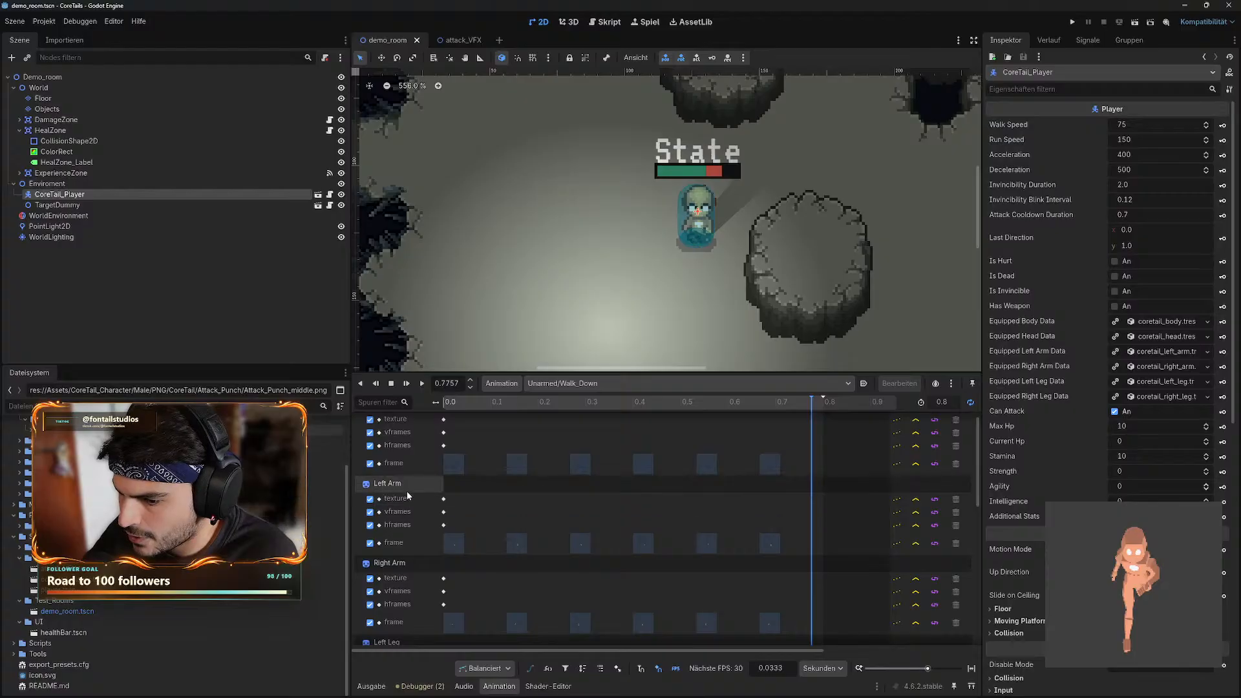
left_click(443, 498)
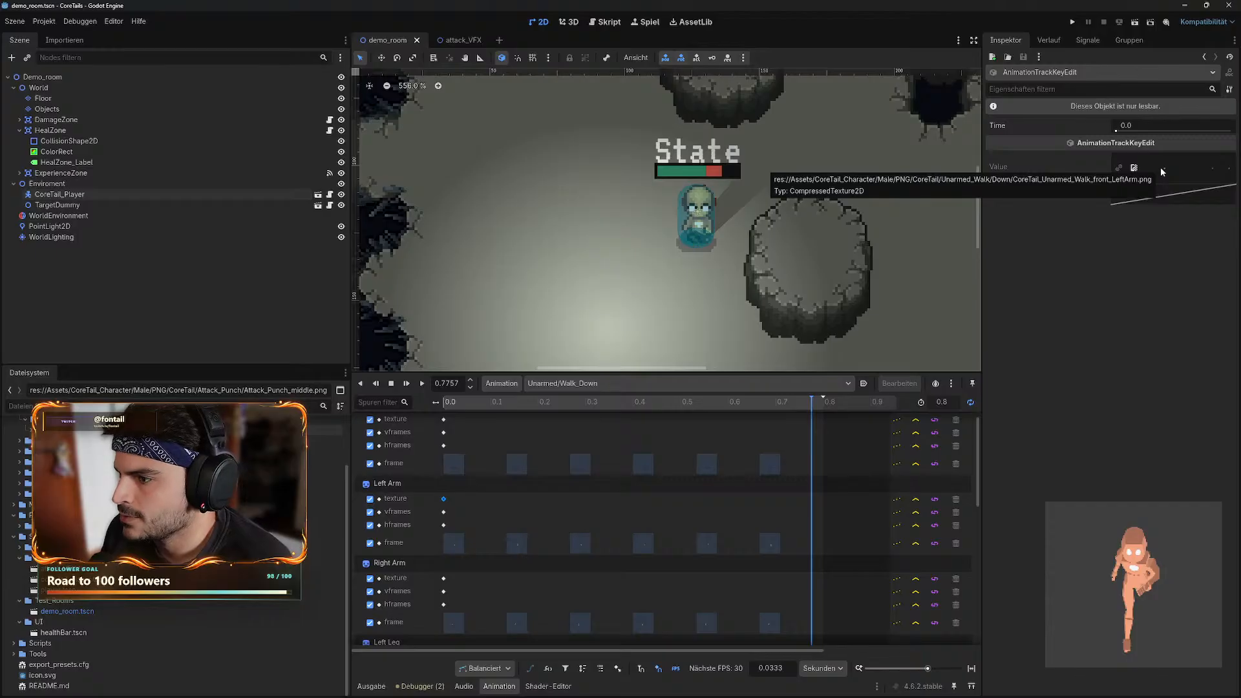
mouse_move(489, 694)
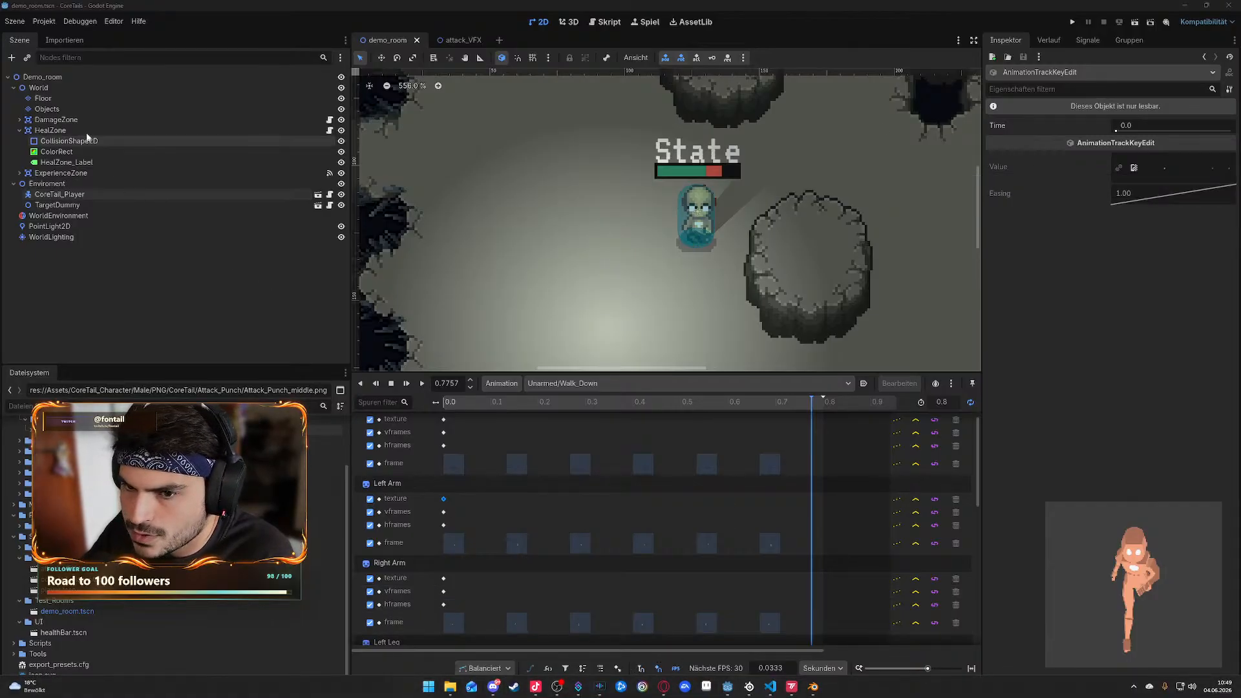
- Locate the CoreTail Unarmed_Walk/Down folder among the project assets and open it in the system file manager
scroll(175, 491, "up", 3)
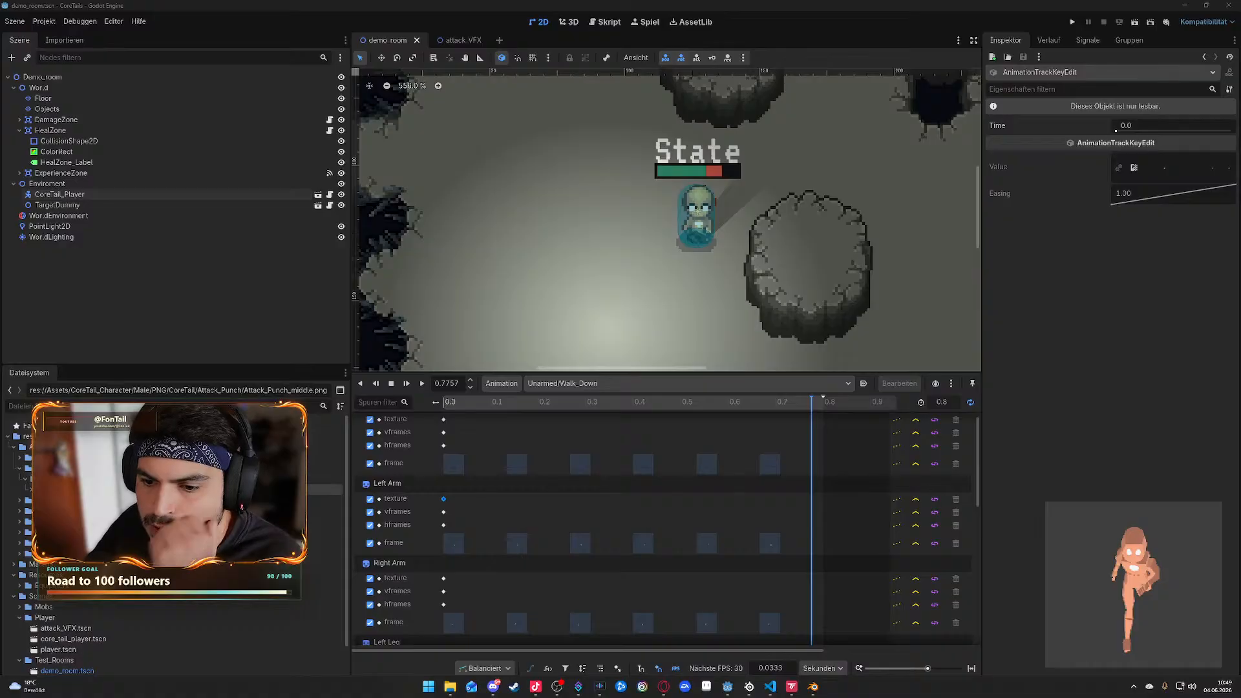
left_click(31, 489)
scroll(39, 491, "down", 1)
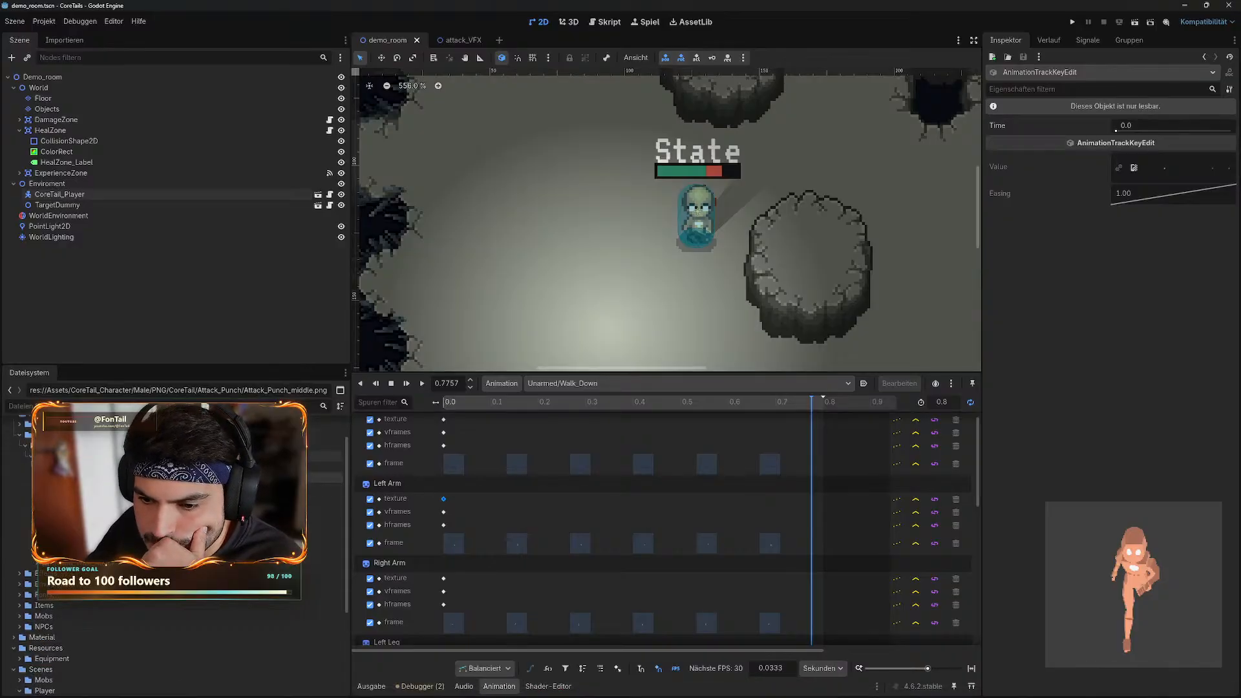
scroll(175, 517, "up", 2)
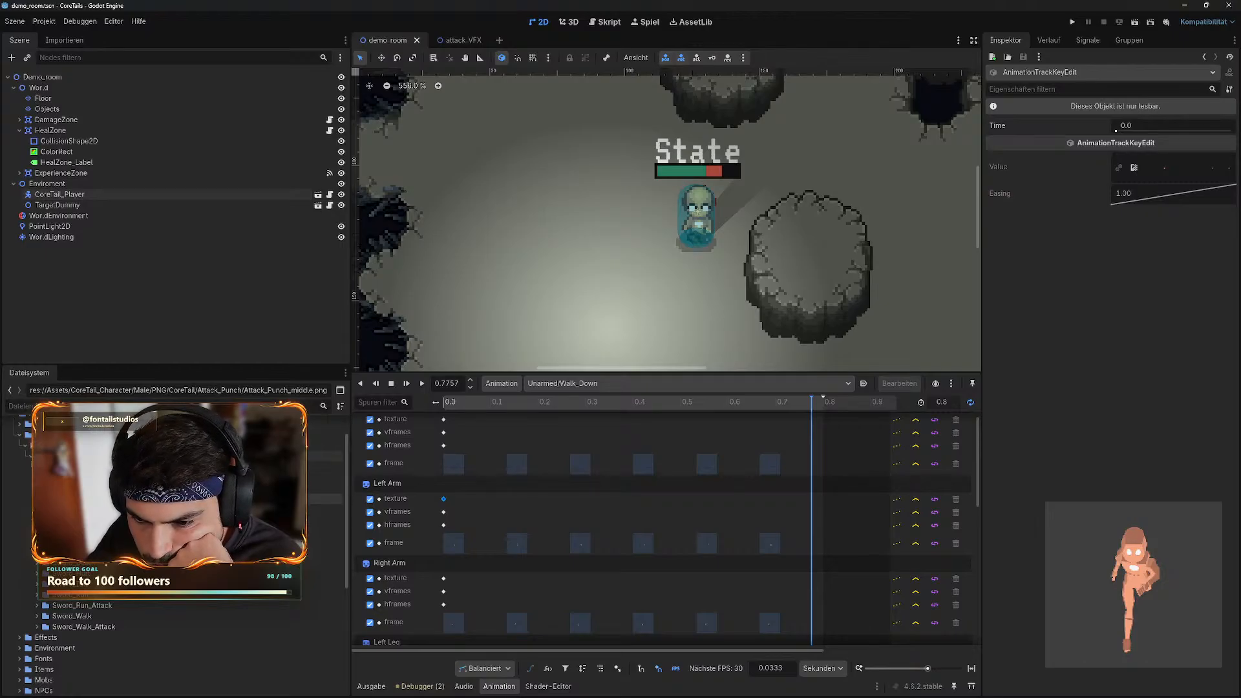
scroll(175, 556, "down", 1)
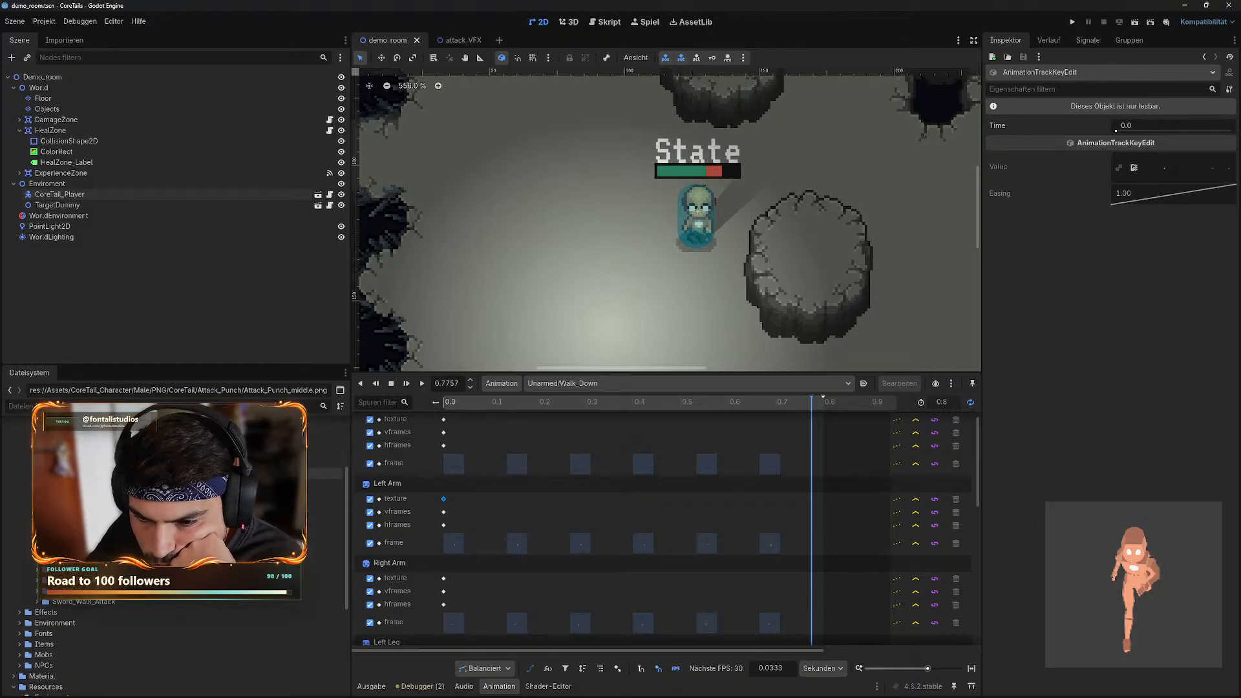
scroll(175, 646, "up", 3)
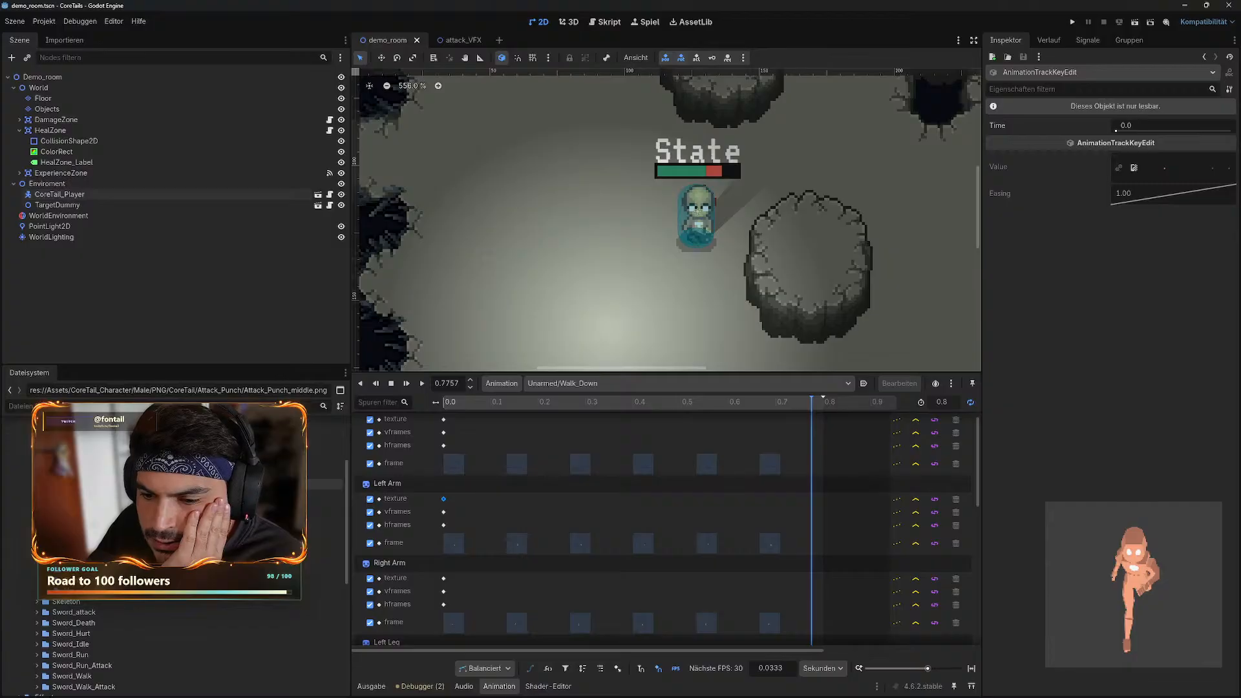
right_click(80, 474)
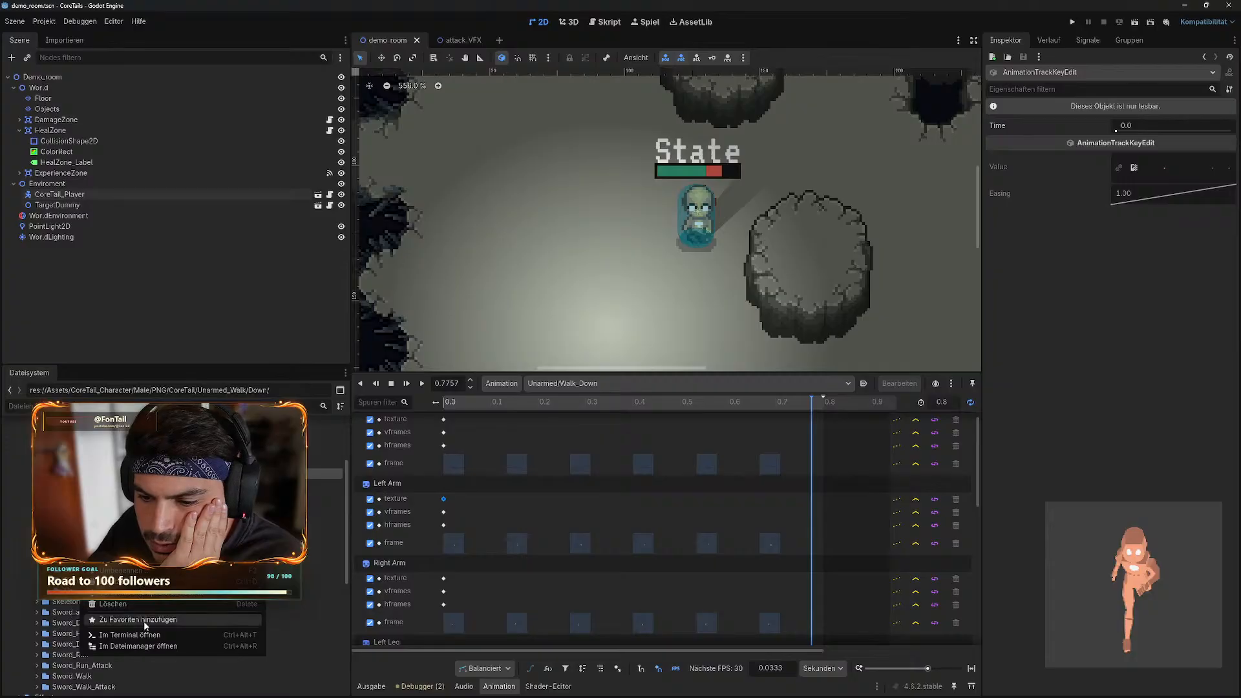
left_click(154, 647)
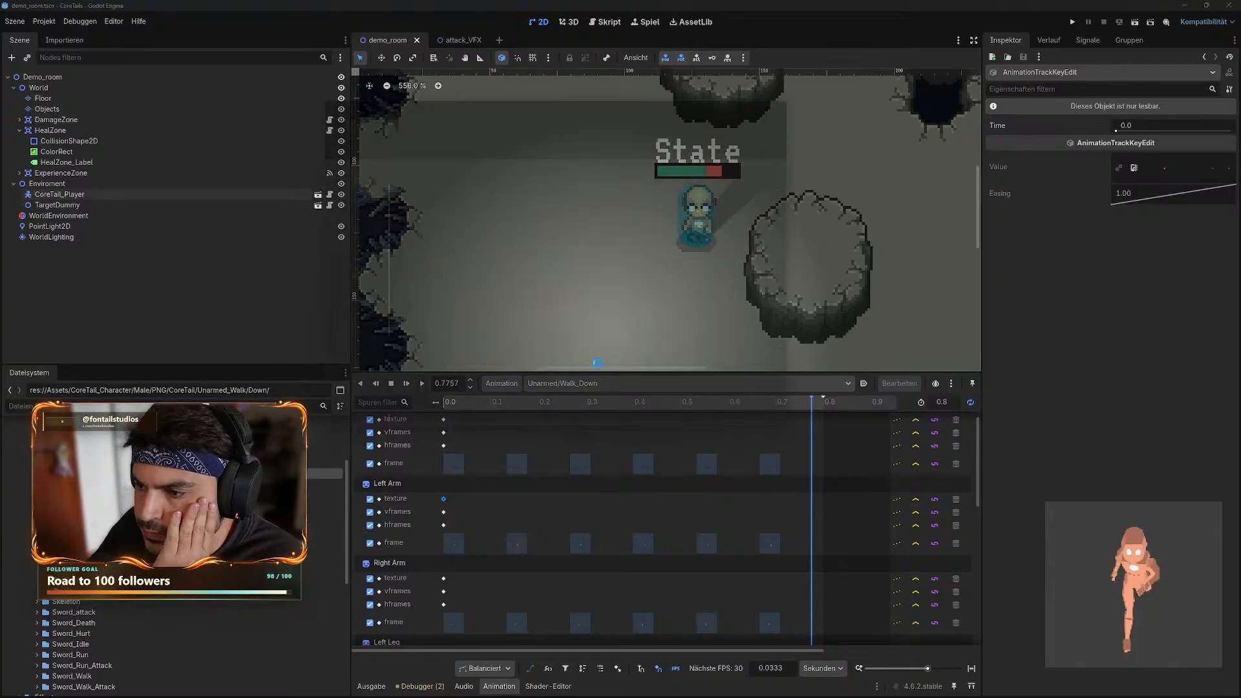
left_click_drag(499, 92, 482, 138)
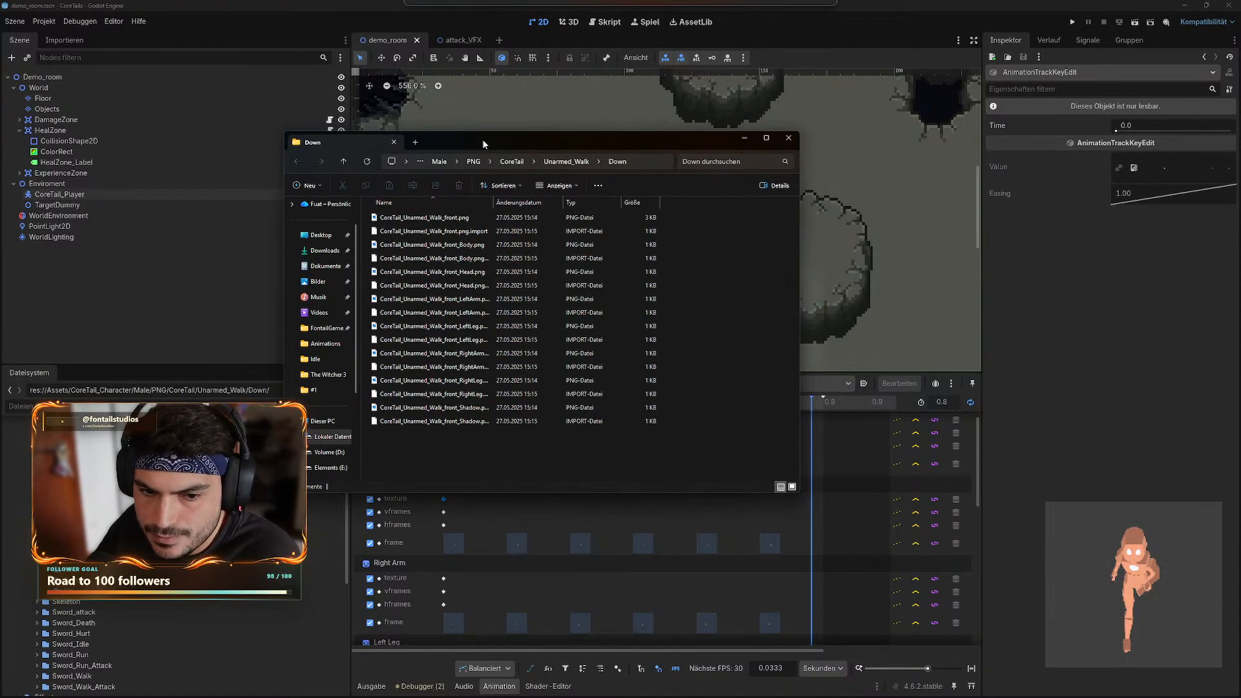
- View the sprite sheets CoreTail_Unarmed_Walk_front.png and CoreTail_Unarmed_Walk_front_Body.png up close, closing the image viewer after each
double_click(431, 220)
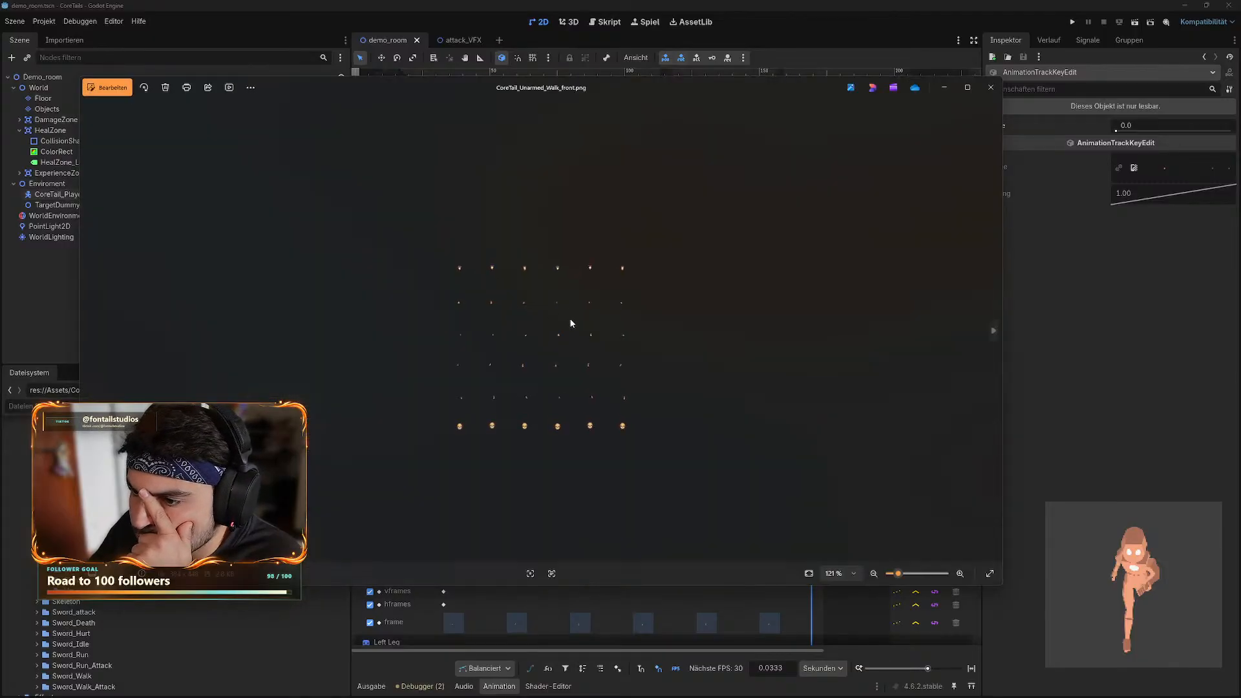
scroll(572, 344, "up", 1)
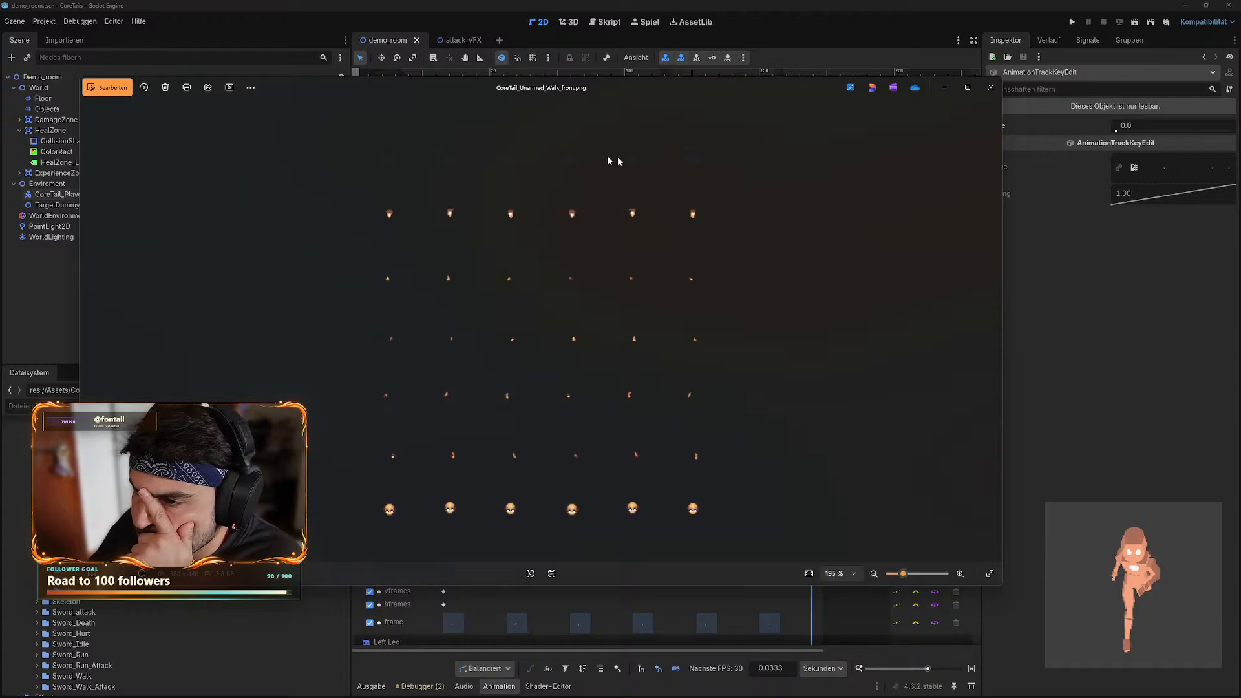
left_click(986, 94)
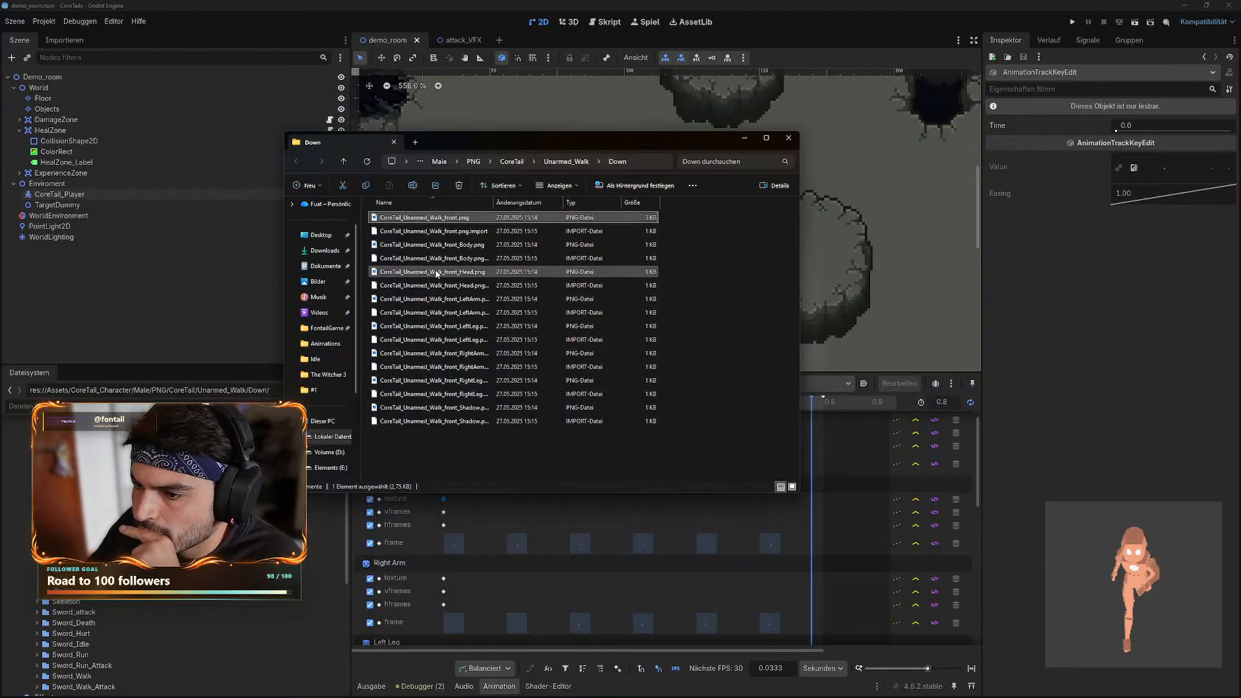
double_click(445, 245)
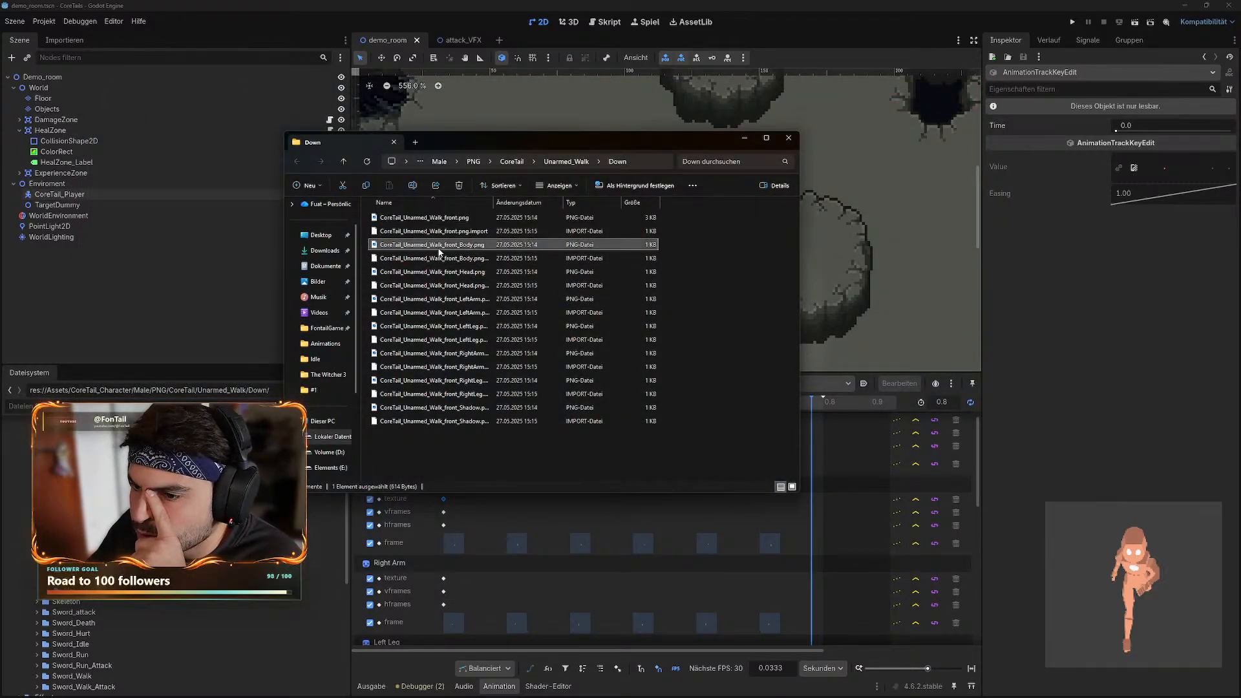
scroll(489, 336, "up", 4)
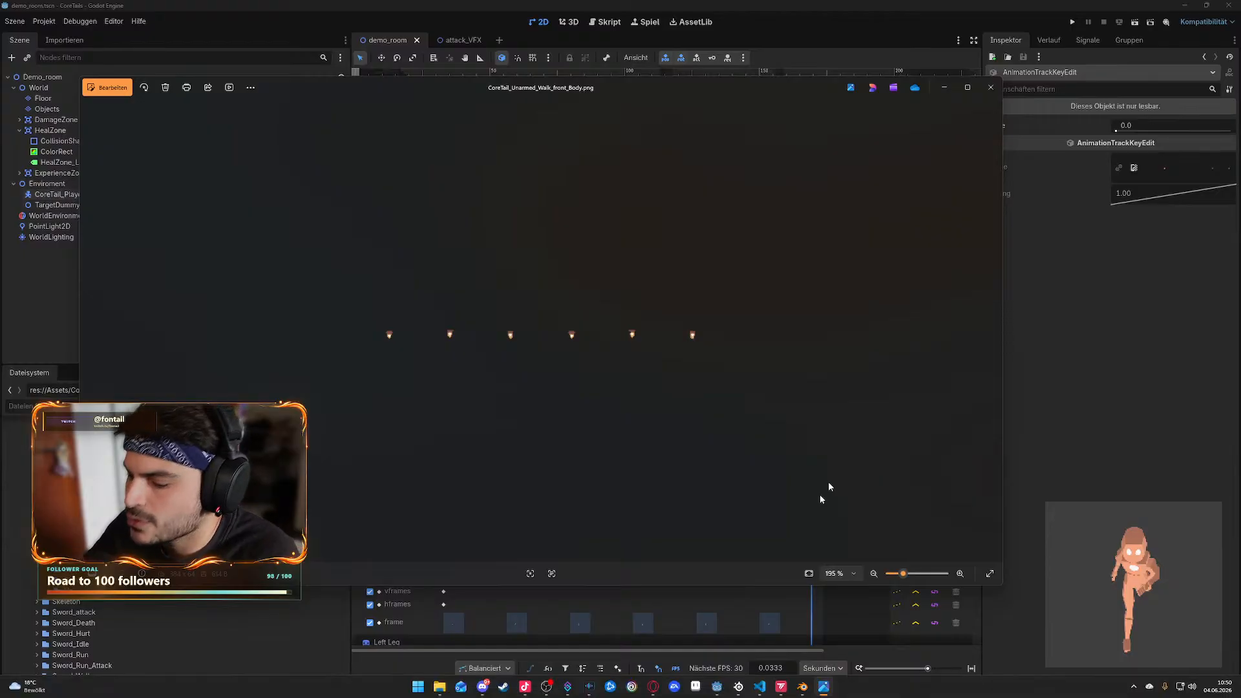
left_click(990, 87)
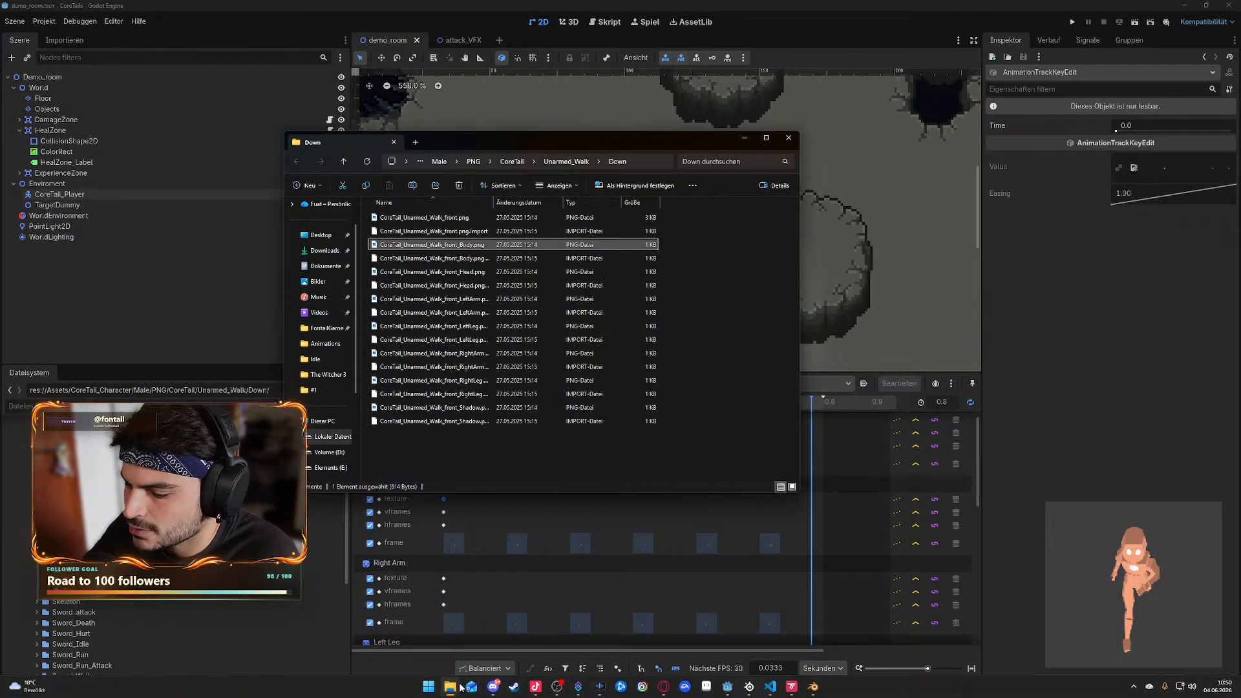
- Switch to the file manager window with the CoreTail renders and open the Walk/Head/00_front folder
mouse_move(448, 687)
left_click(432, 641)
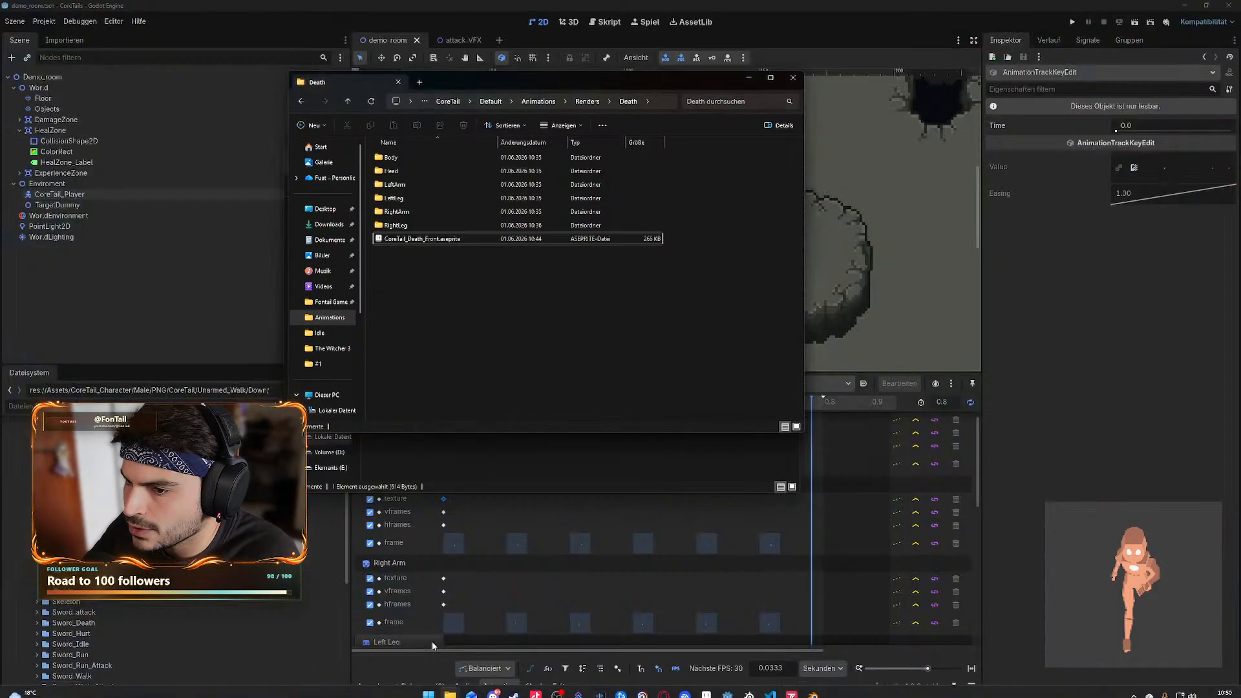
left_click(302, 101)
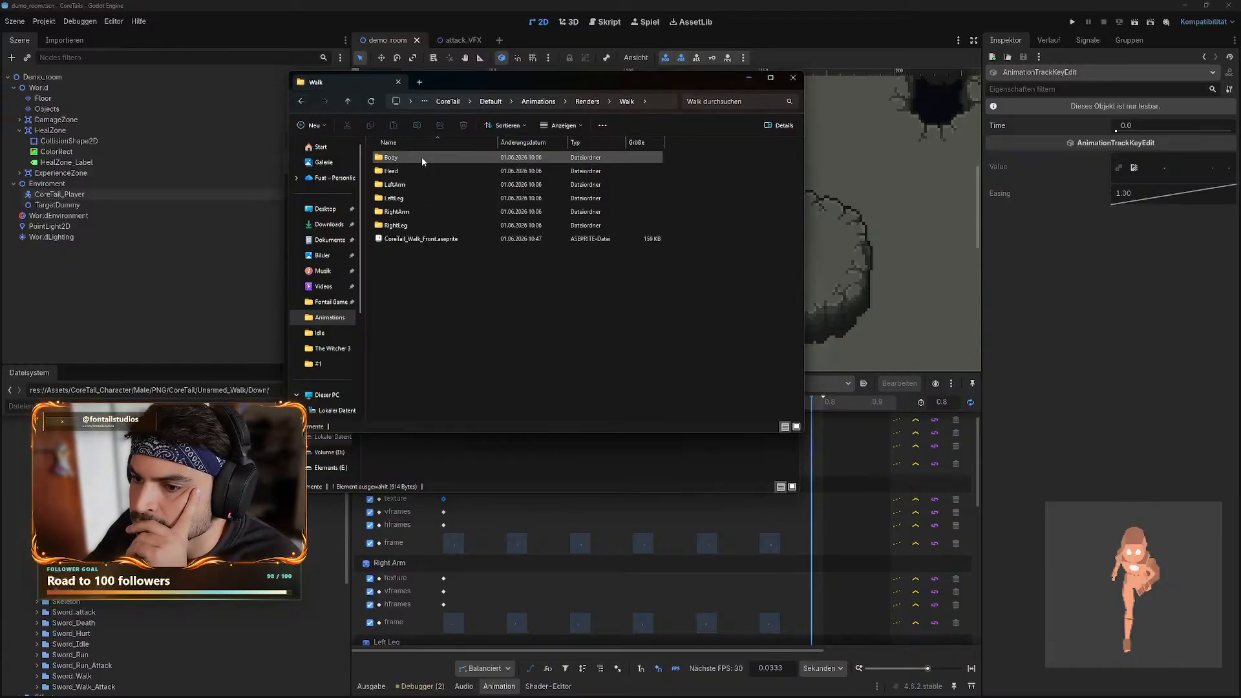
left_click_drag(707, 225, 417, 157)
double_click(408, 172)
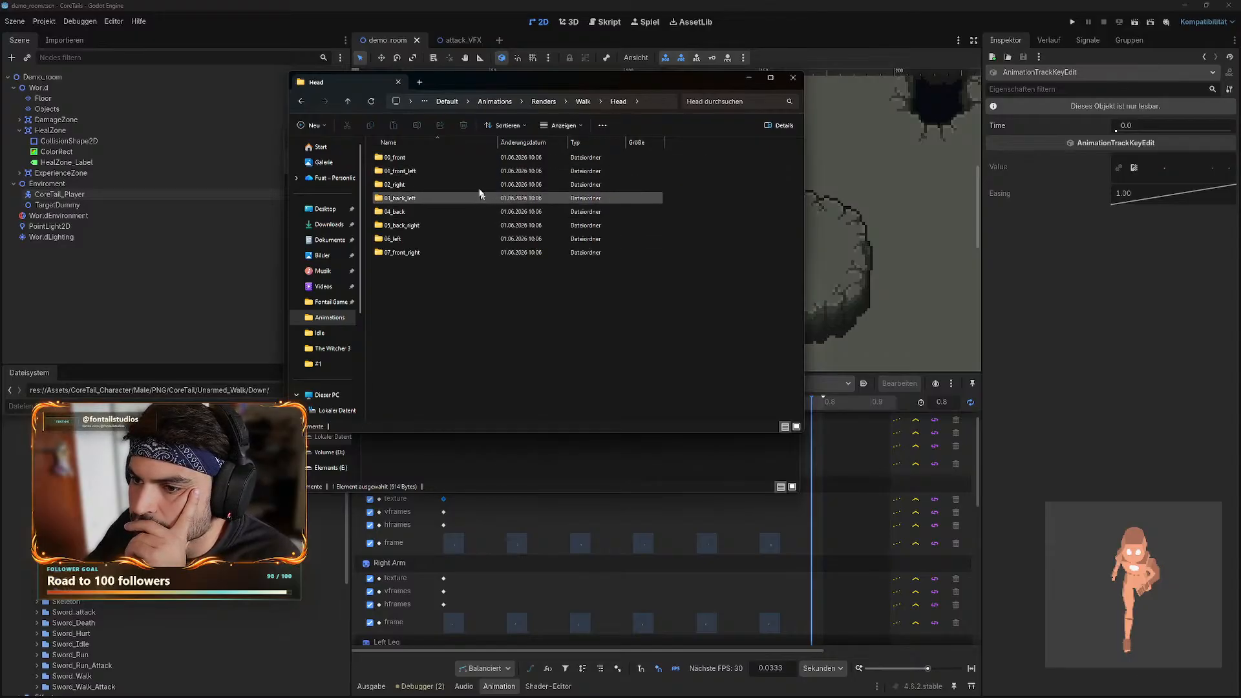
double_click(423, 159)
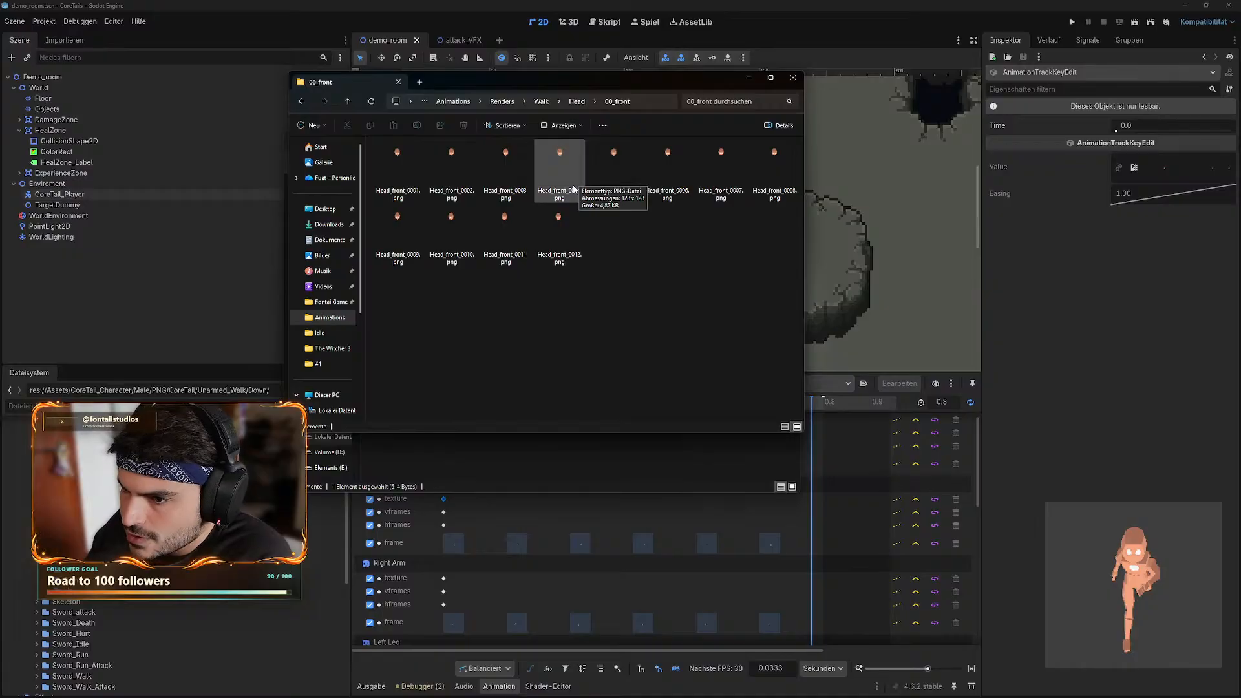
- Look through the individual Head_front PNG frames of the walk render and clear the selection
left_click(417, 194)
key("Right")
key("Right")
key("Right")
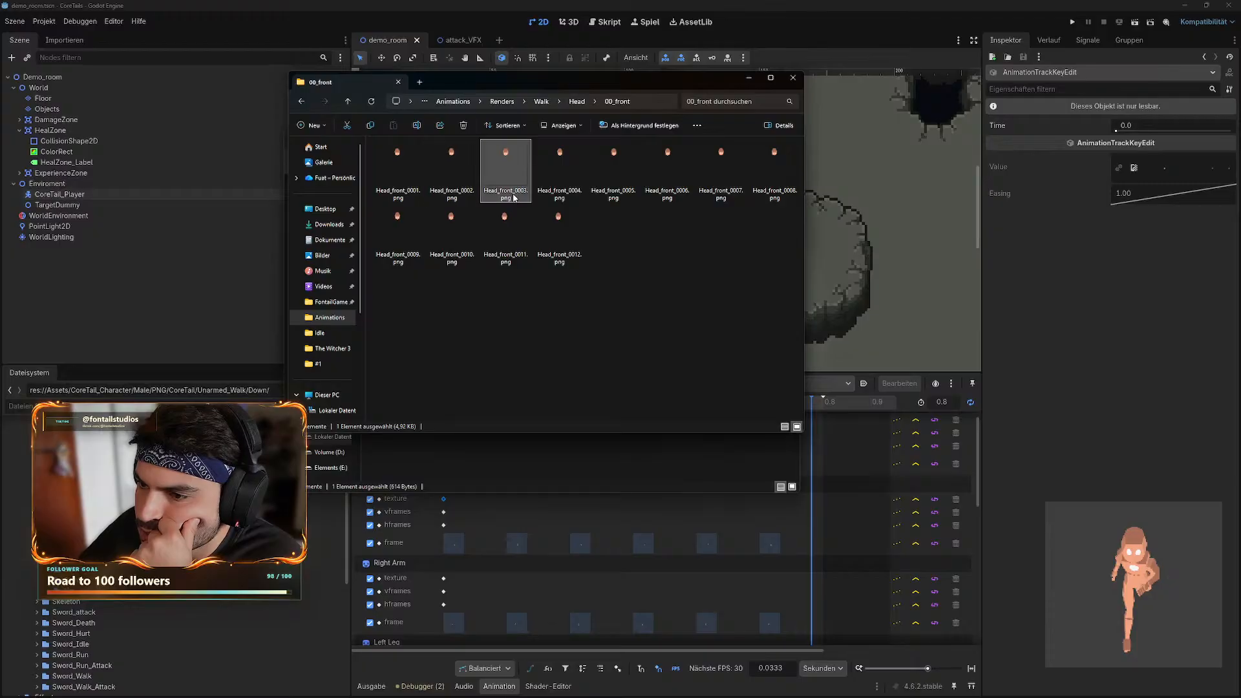
left_click_drag(763, 352, 393, 163)
left_click(662, 326)
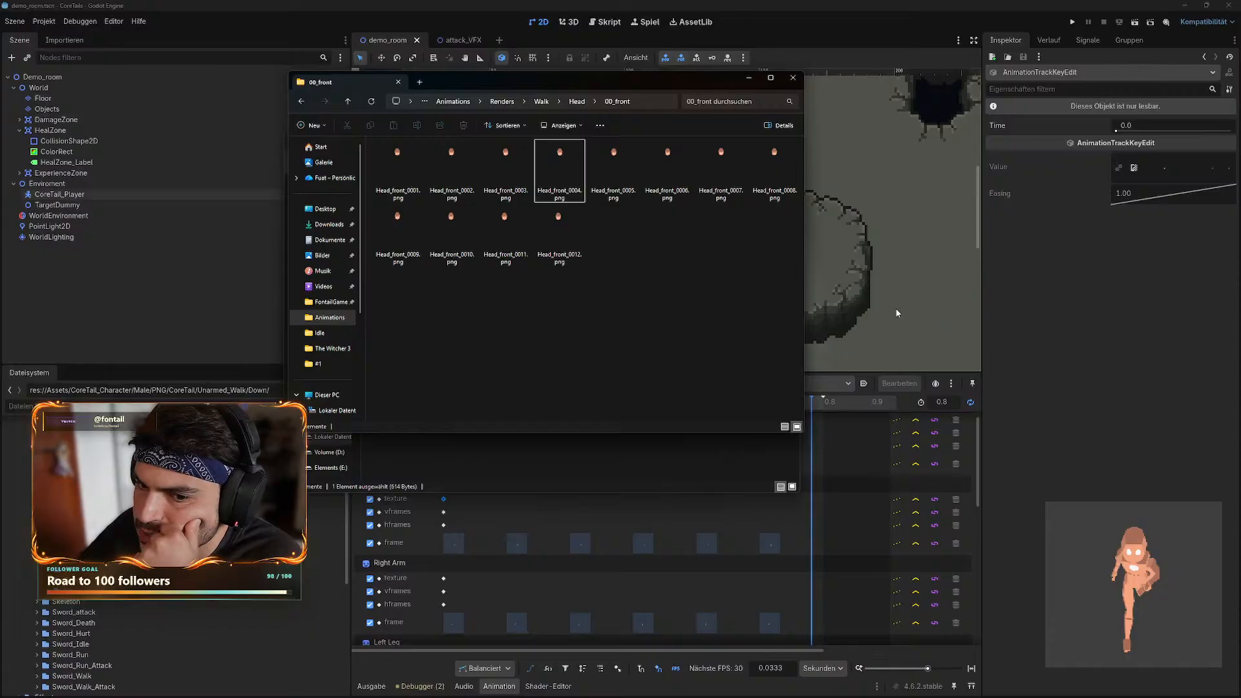
- Open CoreTail_Walk_Front.aseprite from the Walk folder in Aseprite, play the walk animation at a larger size, and close Aseprite
left_click(302, 101)
double_click(428, 239)
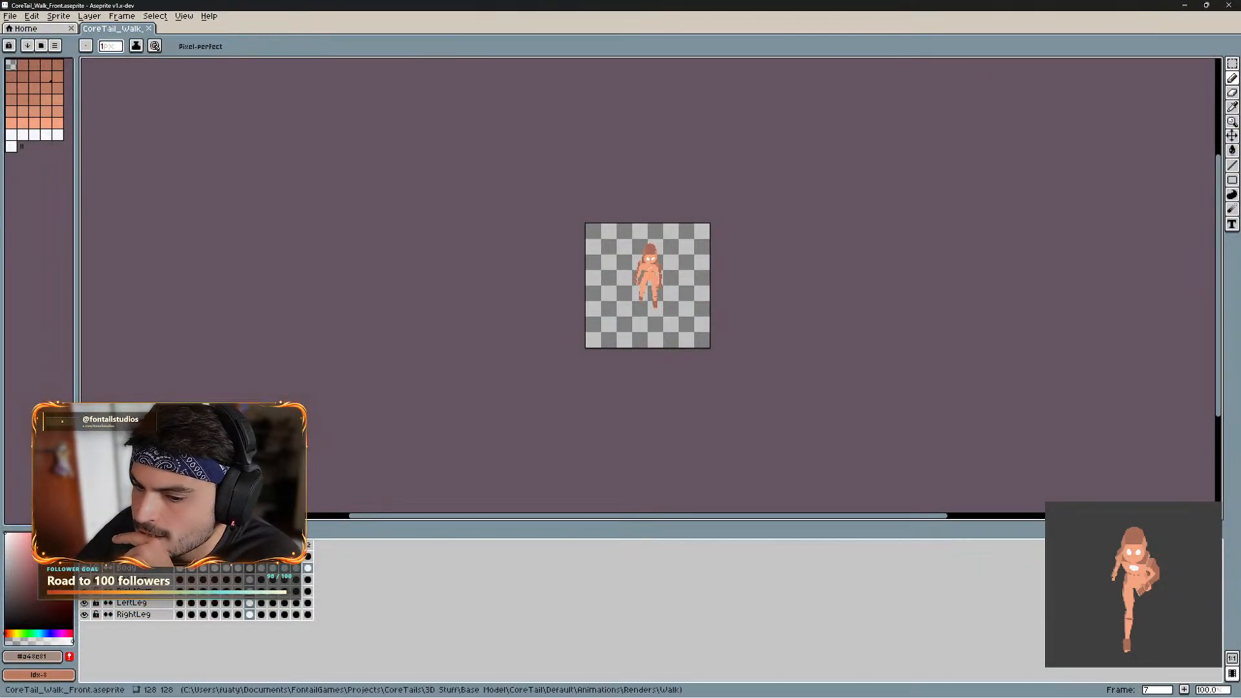
key("Return")
scroll(504, 327, "up", 1)
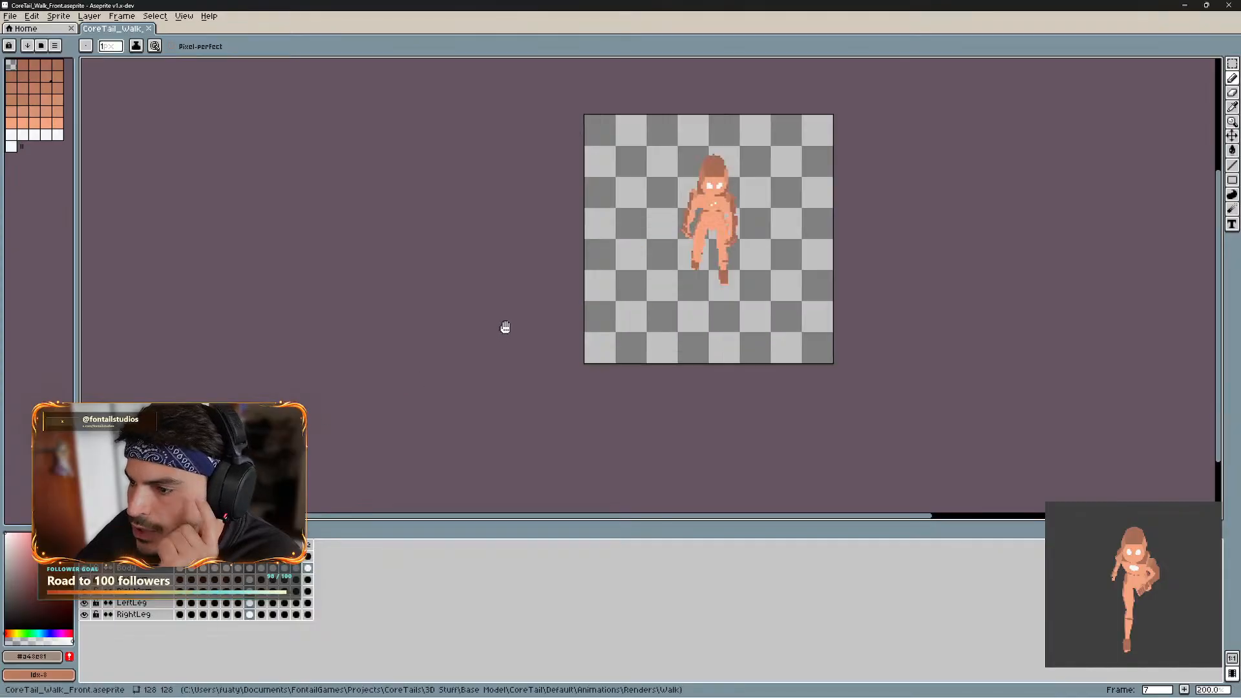
scroll(914, 316, "up", 3)
middle_click_drag(914, 316, 565, 496)
scroll(703, 416, "down", 2)
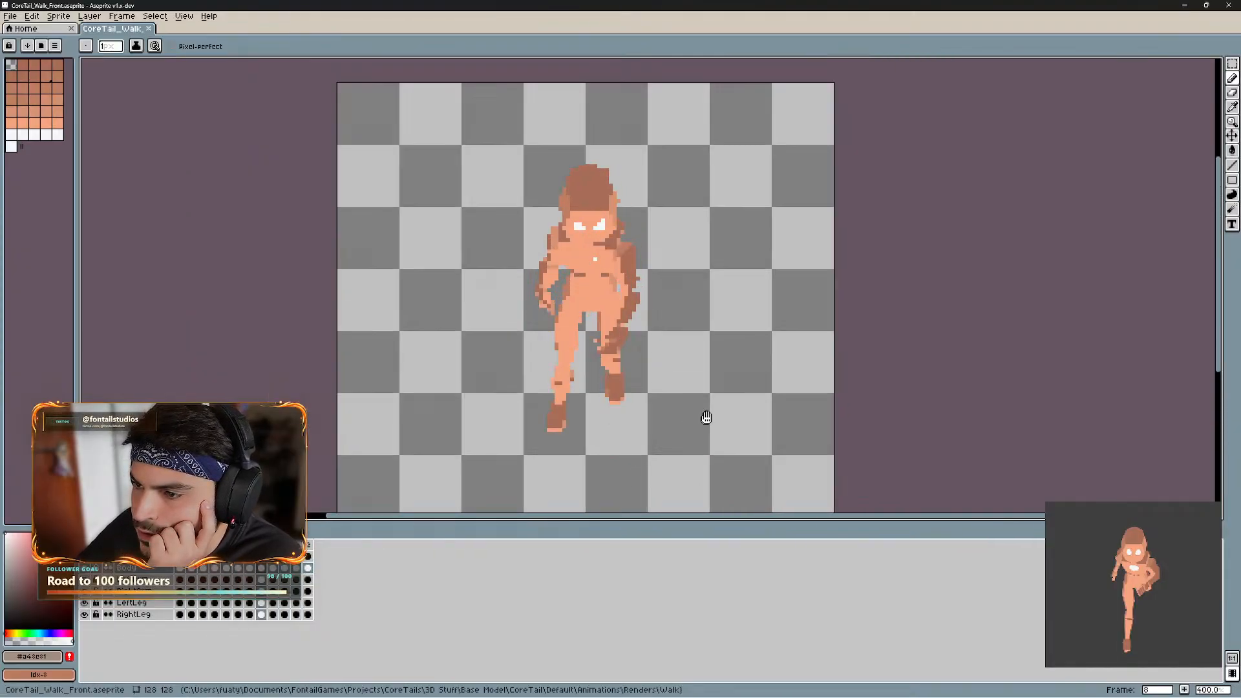
middle_click_drag(745, 337, 748, 313)
scroll(753, 321, "down", 1)
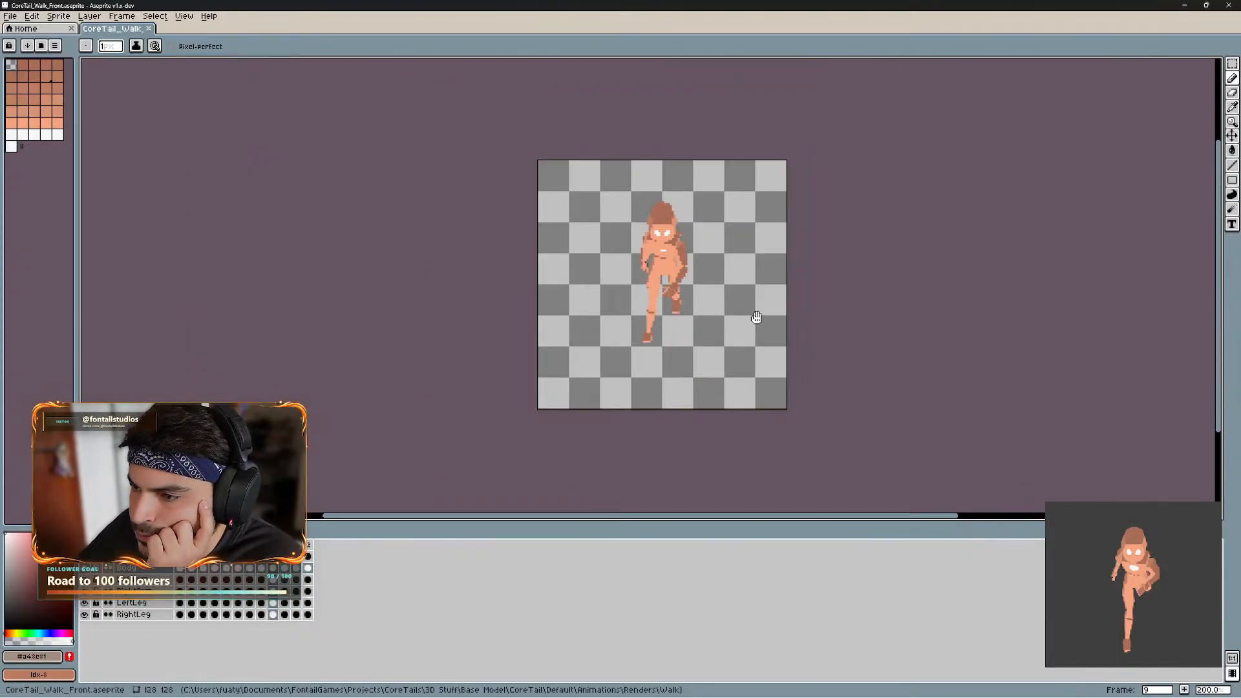
scroll(750, 324, "up", 1)
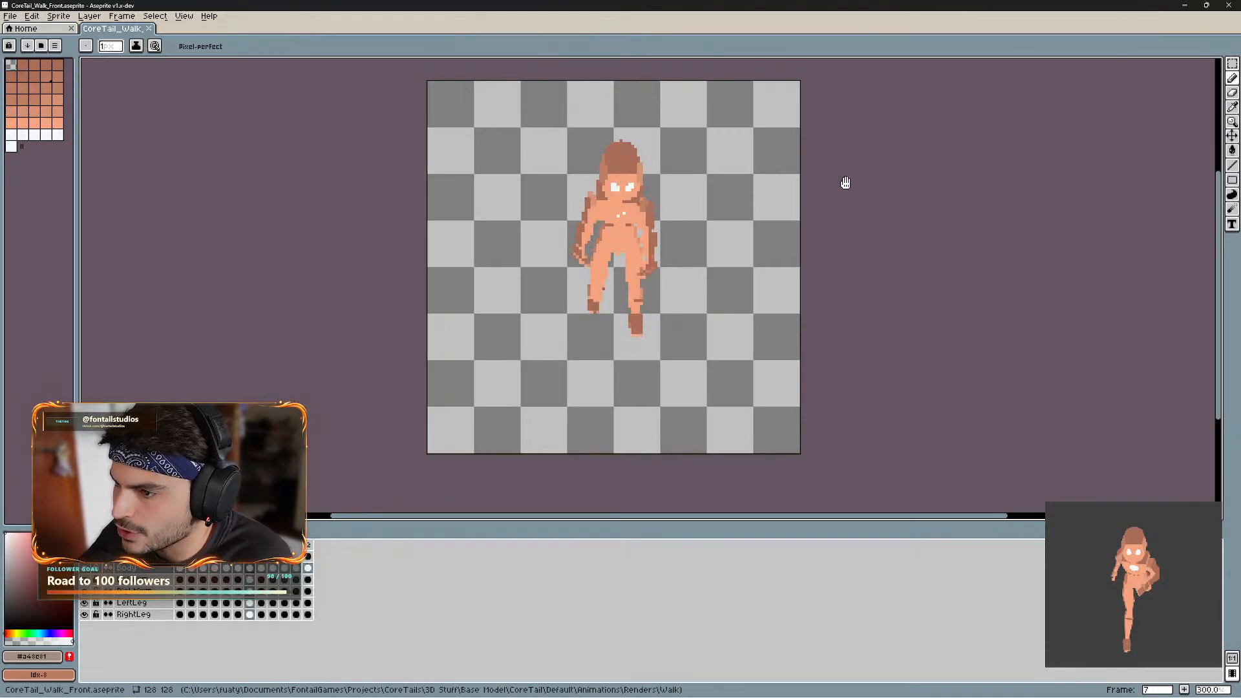
left_click(1227, 6)
left_click(473, 299)
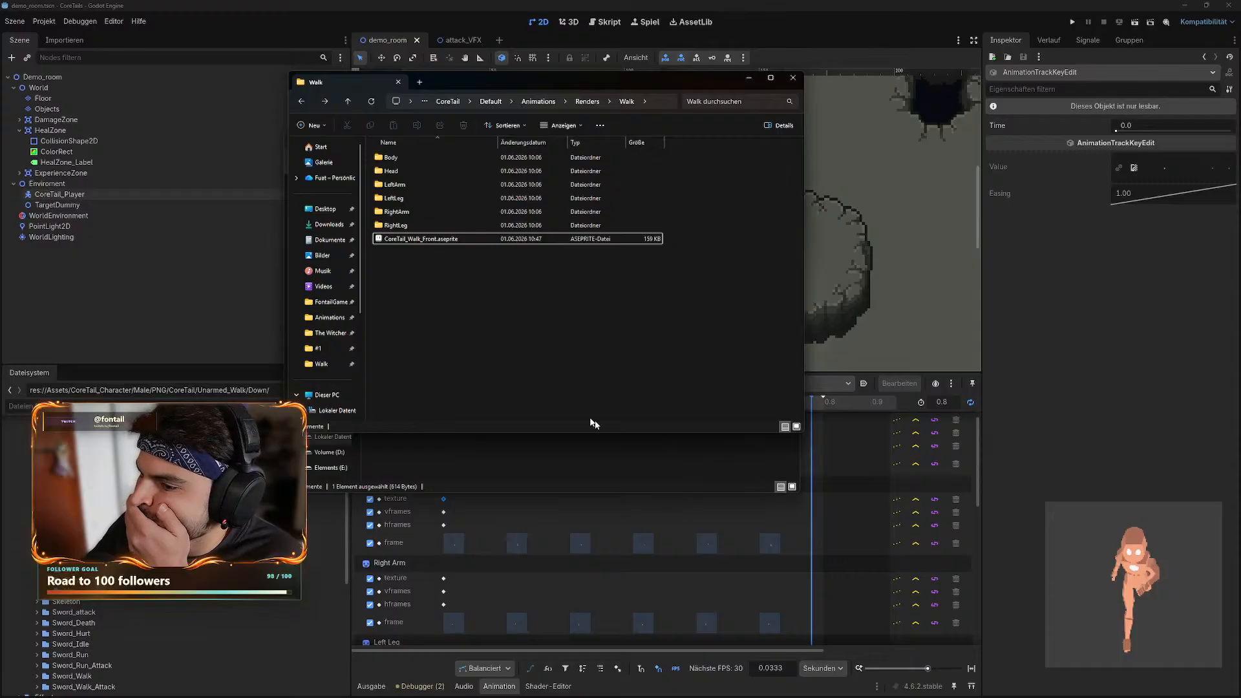
- Return to Godot, move the Walk_Down playhead to 0.0, and check which file the Shadow texture key uses
left_click(769, 495)
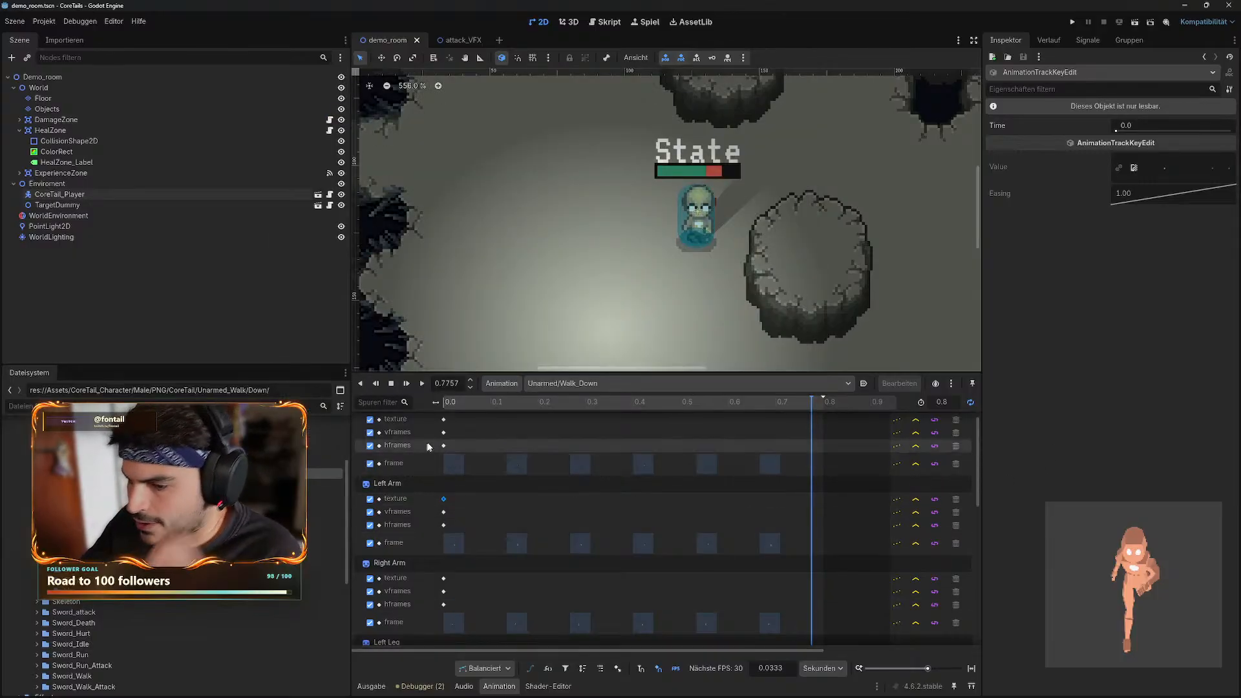
scroll(423, 444, "up", 1)
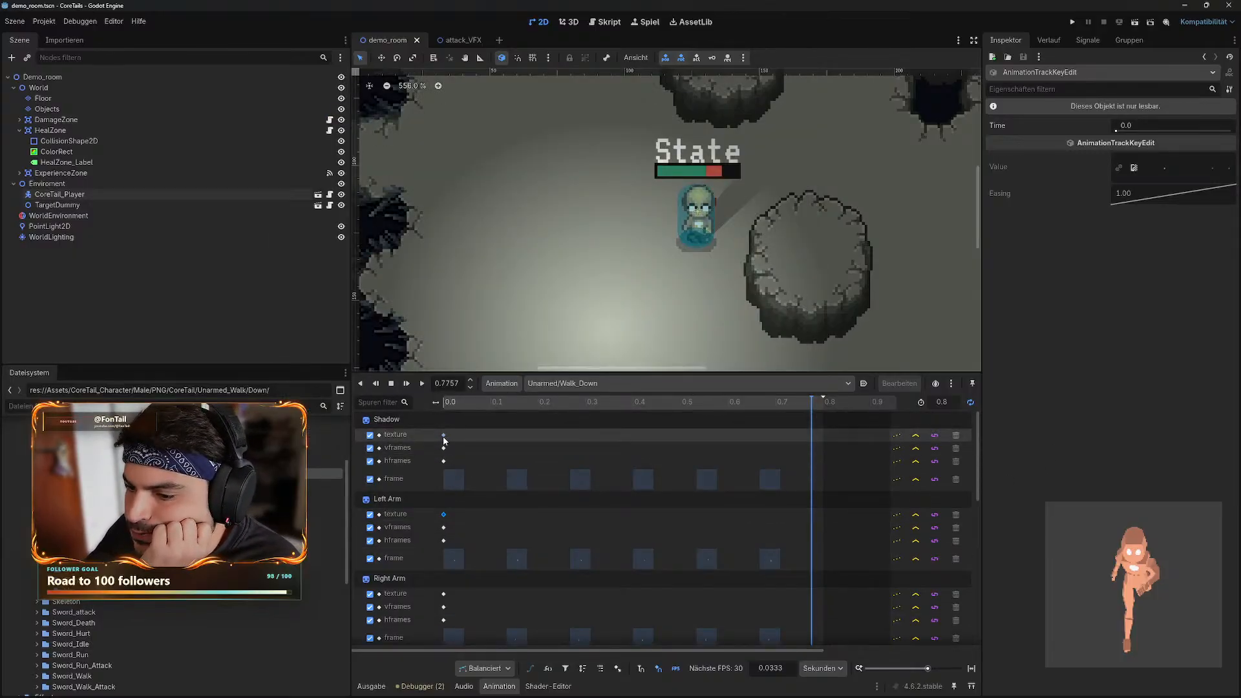
mouse_move(444, 440)
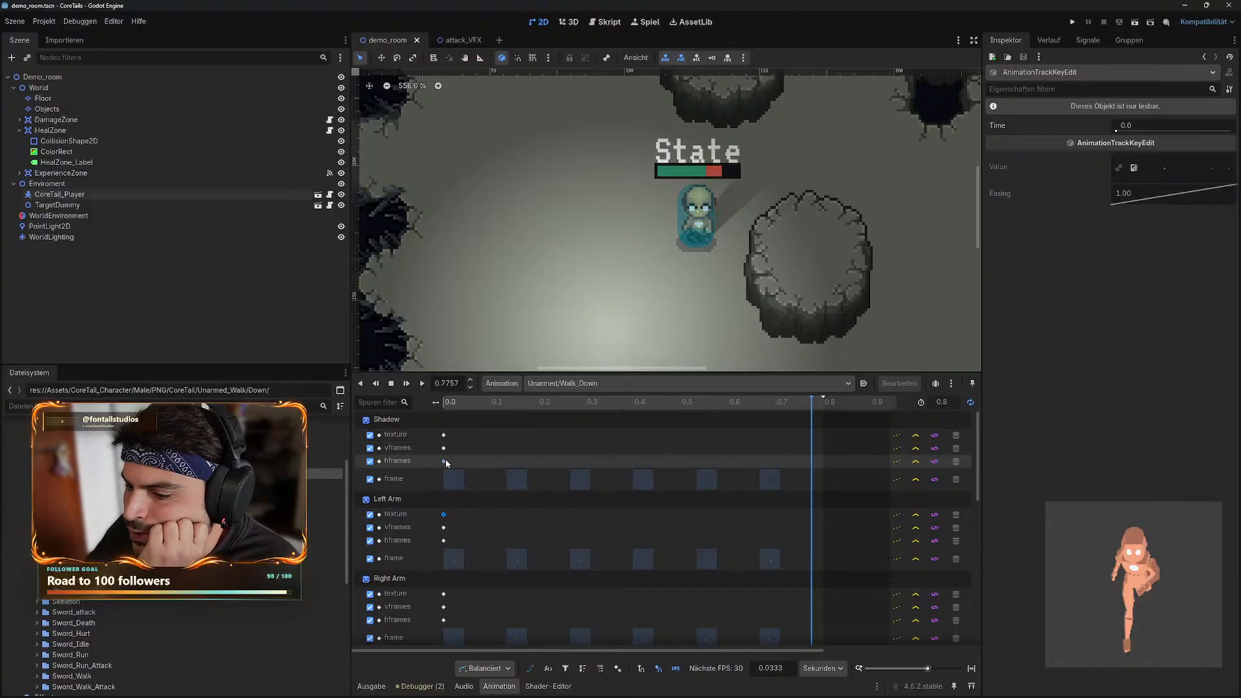
mouse_move(445, 461)
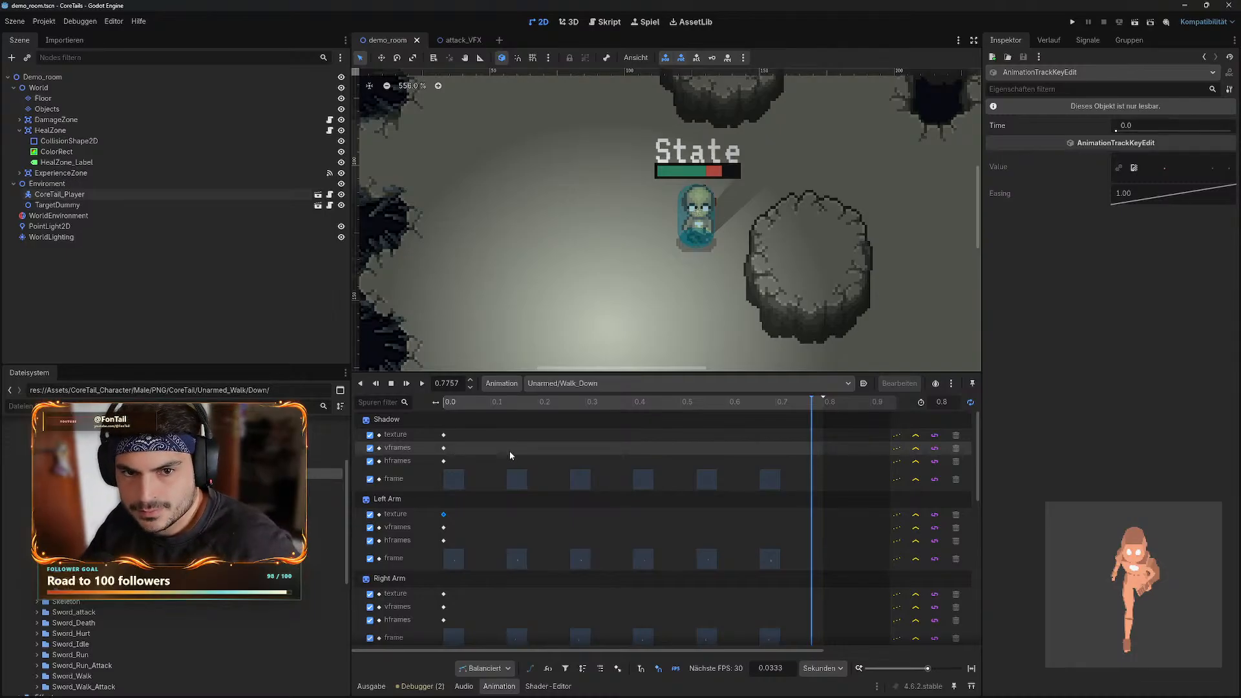
left_click(464, 440)
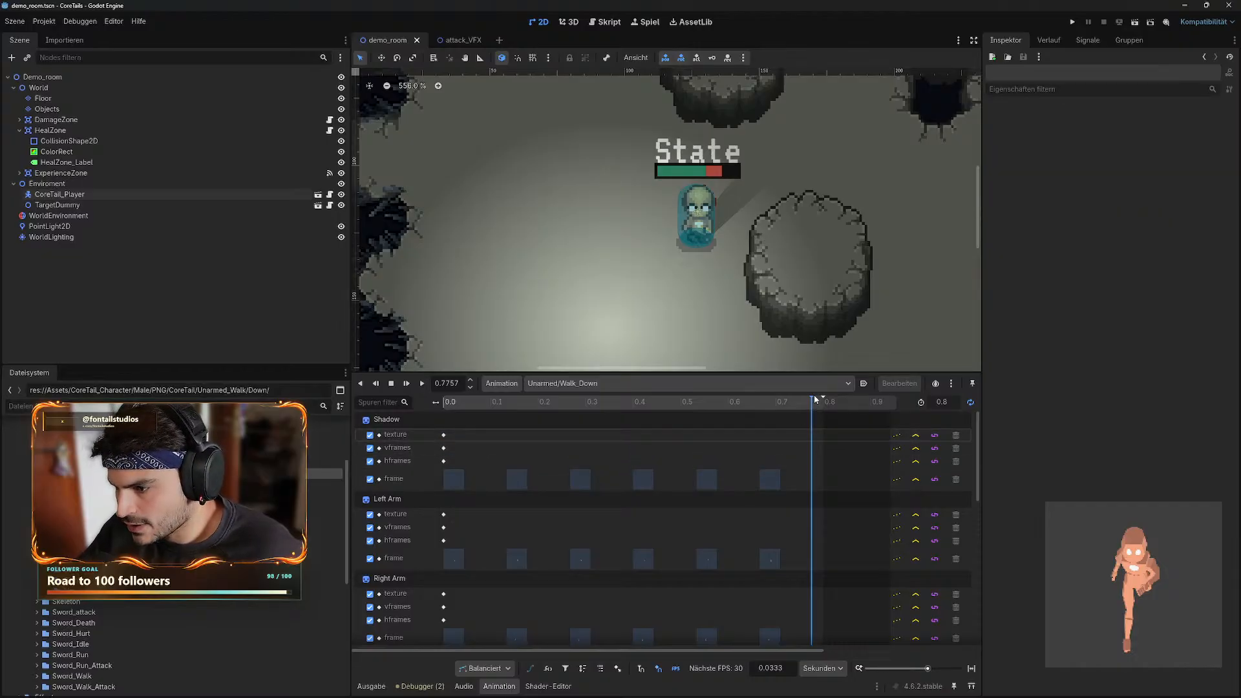
left_click_drag(816, 400, 442, 414)
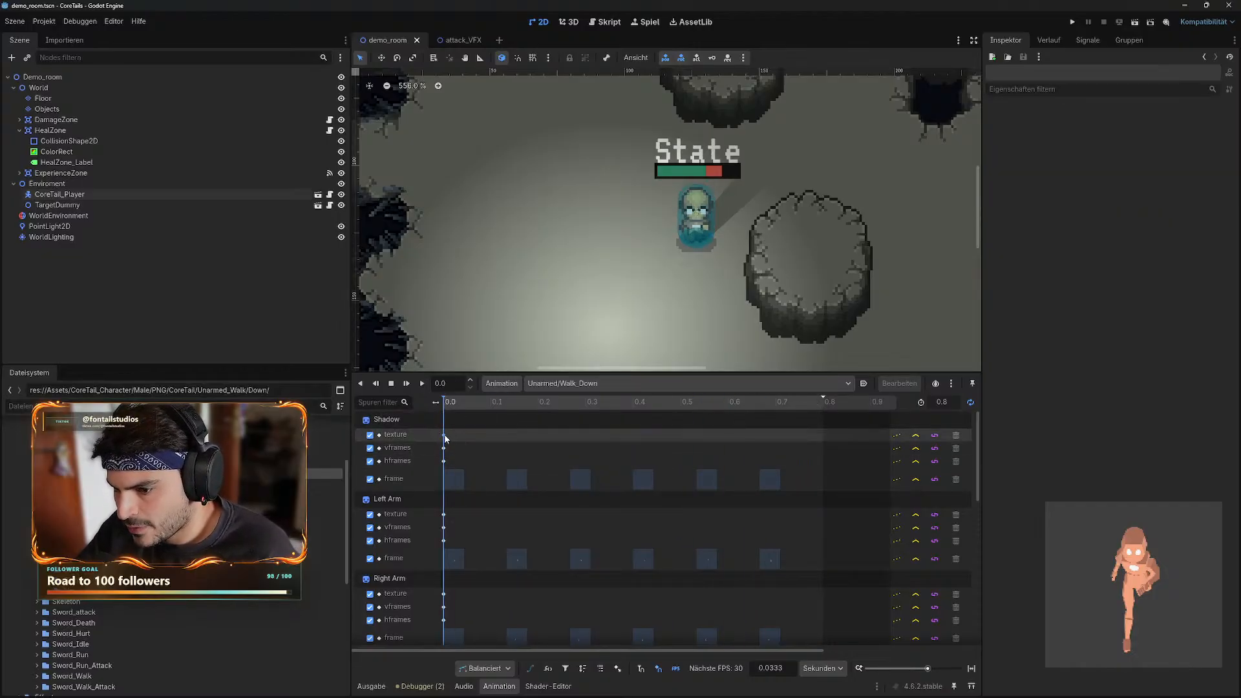
left_click(443, 435)
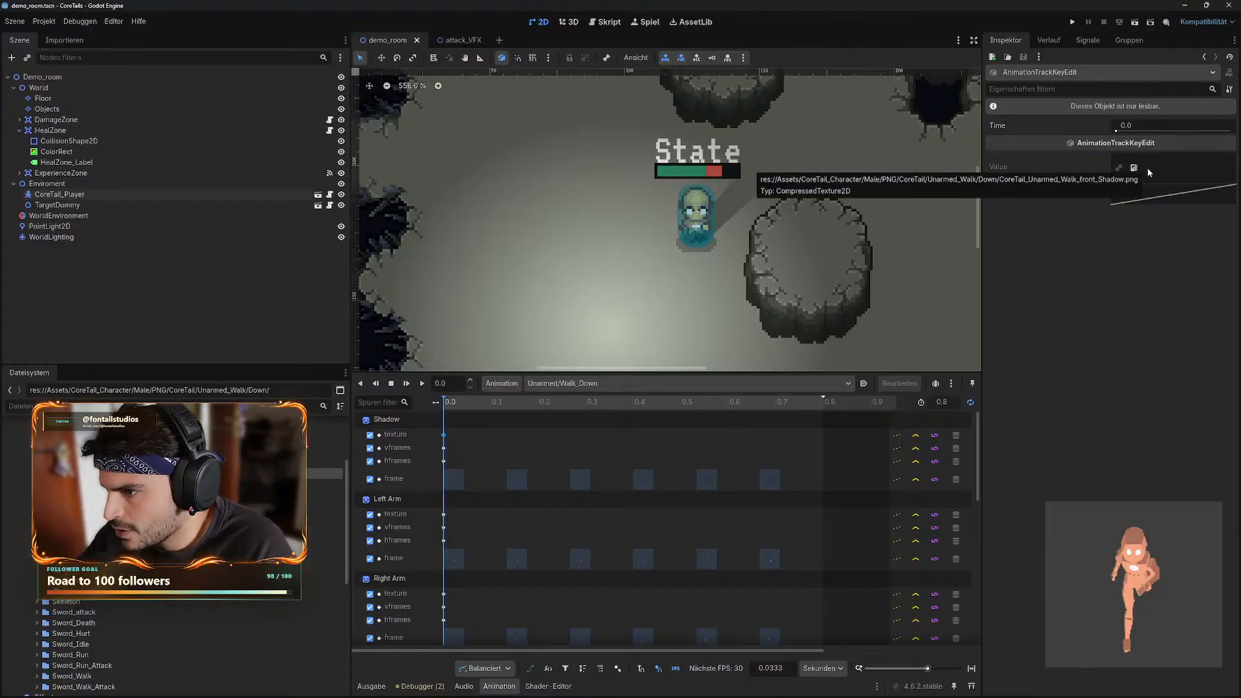
- Inspect the values of the Shadow track's first two frame keys and its hframes key in Walk_Down
left_click(453, 481)
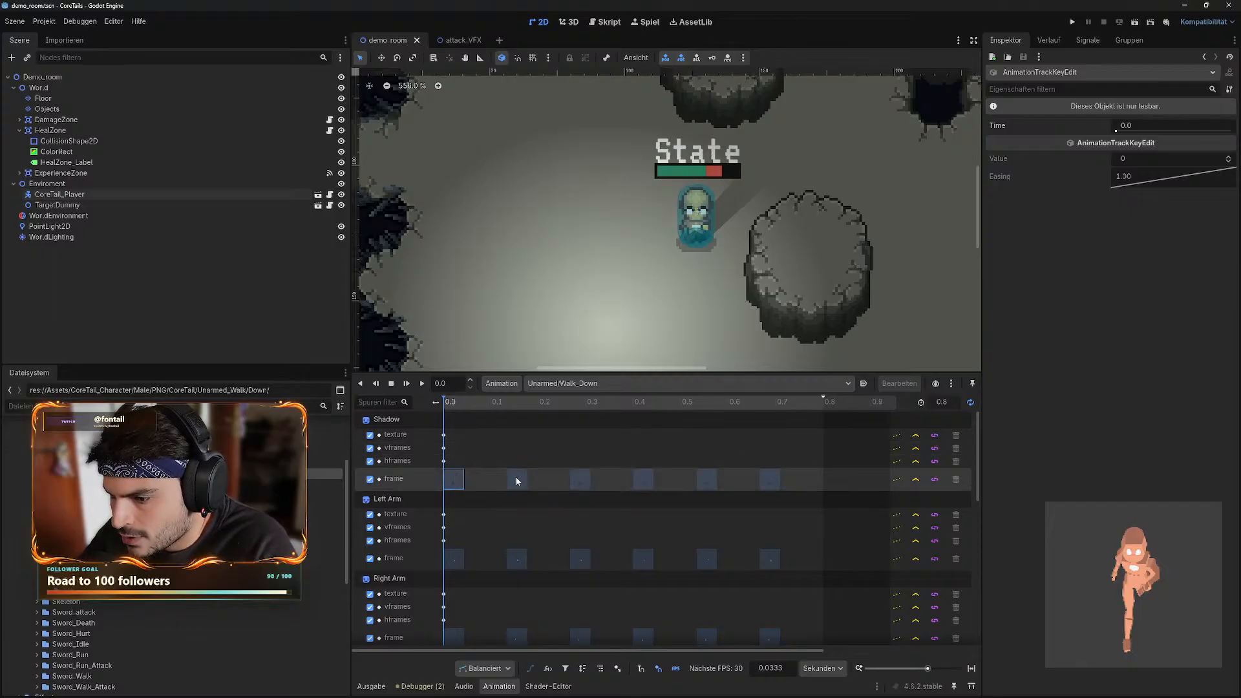
left_click(516, 481)
left_click(444, 459)
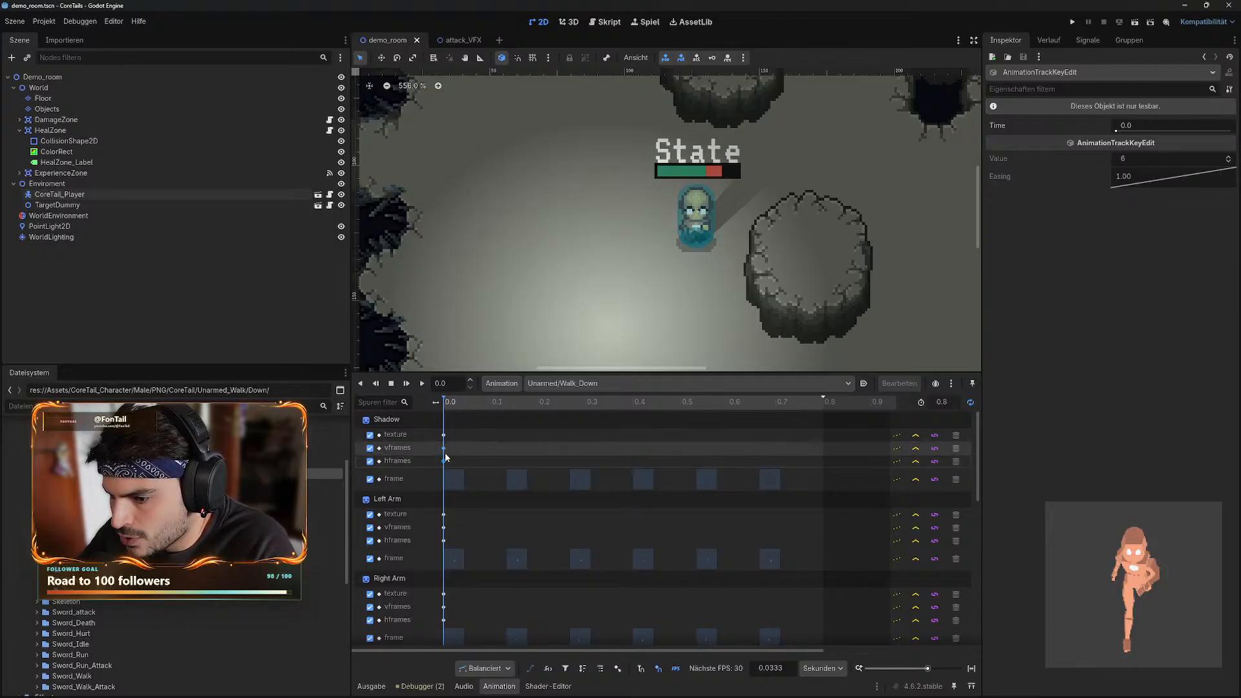
- Inspect the Shadow track's vframes key and its first five frame keys in Walk_Down
left_click(444, 449)
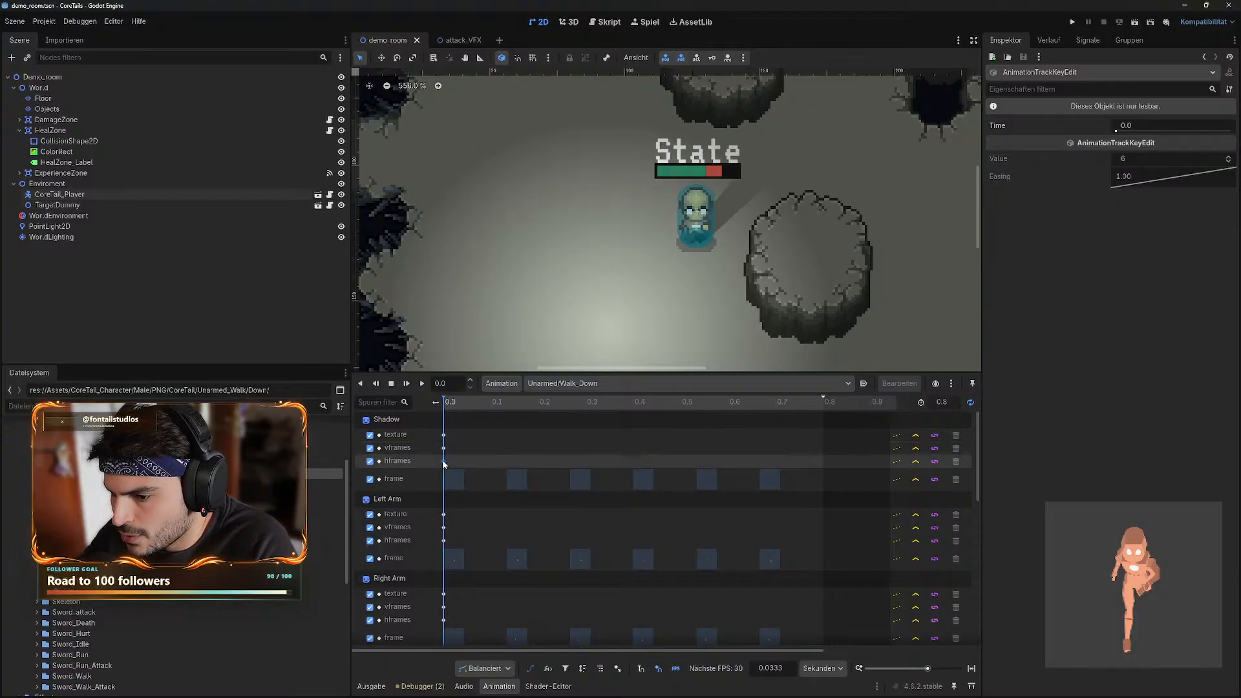
left_click(452, 480)
left_click(516, 481)
left_click(580, 481)
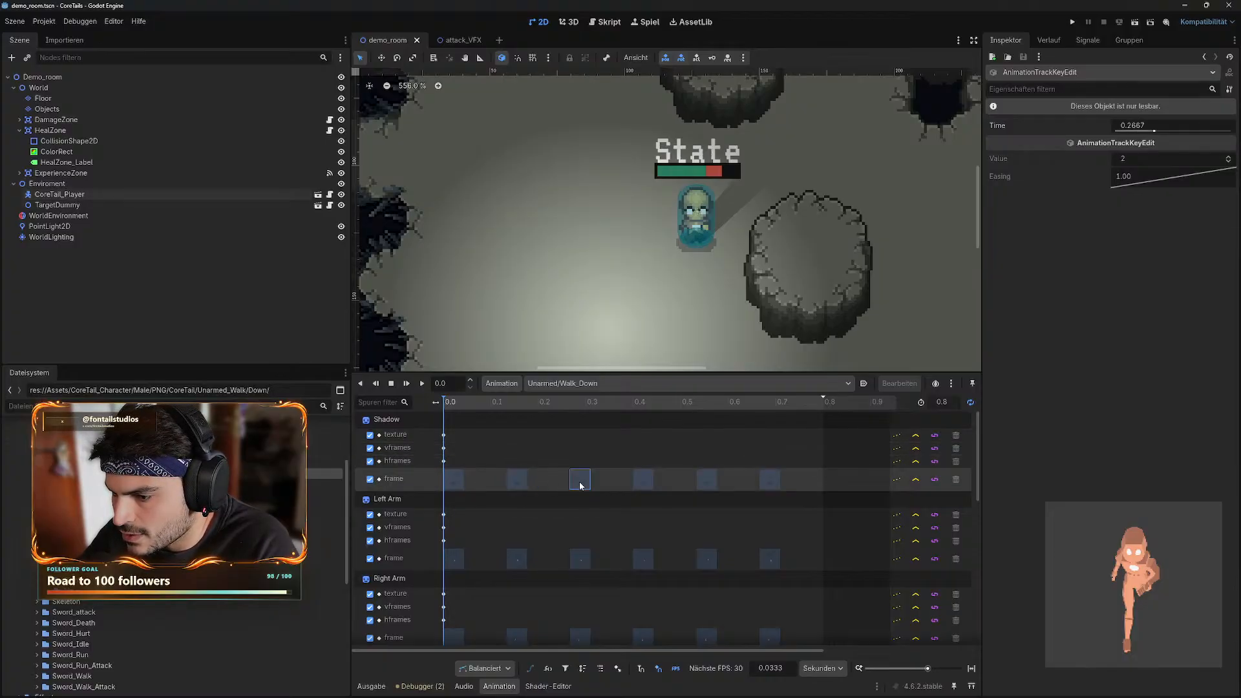
left_click(644, 481)
left_click(711, 484)
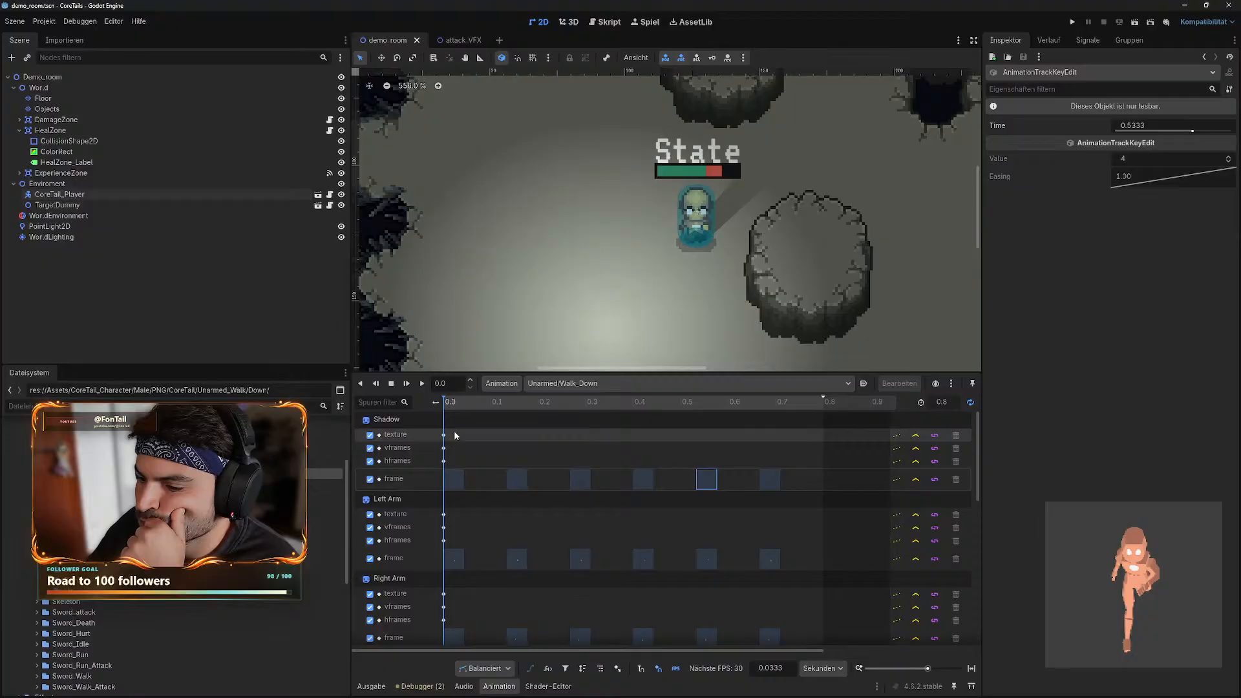
left_click_drag(445, 400, 785, 447)
left_click_drag(814, 435, 443, 468)
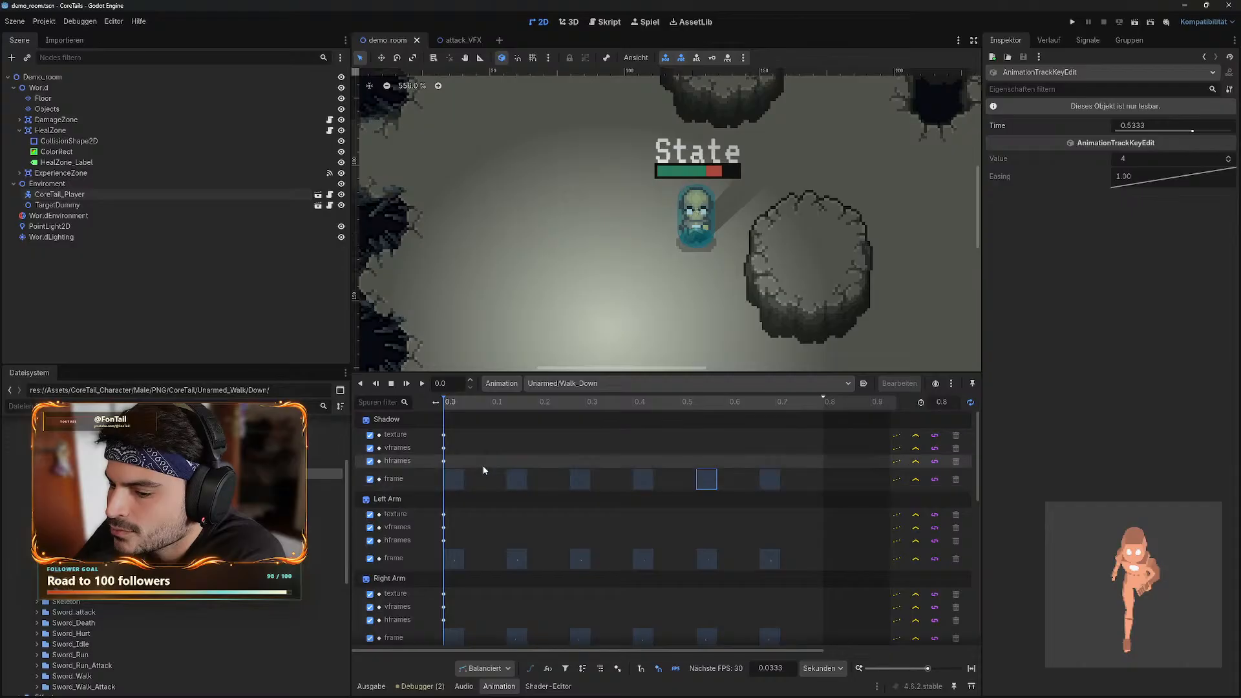
scroll(482, 464, "down", 2)
scroll(484, 458, "down", 1)
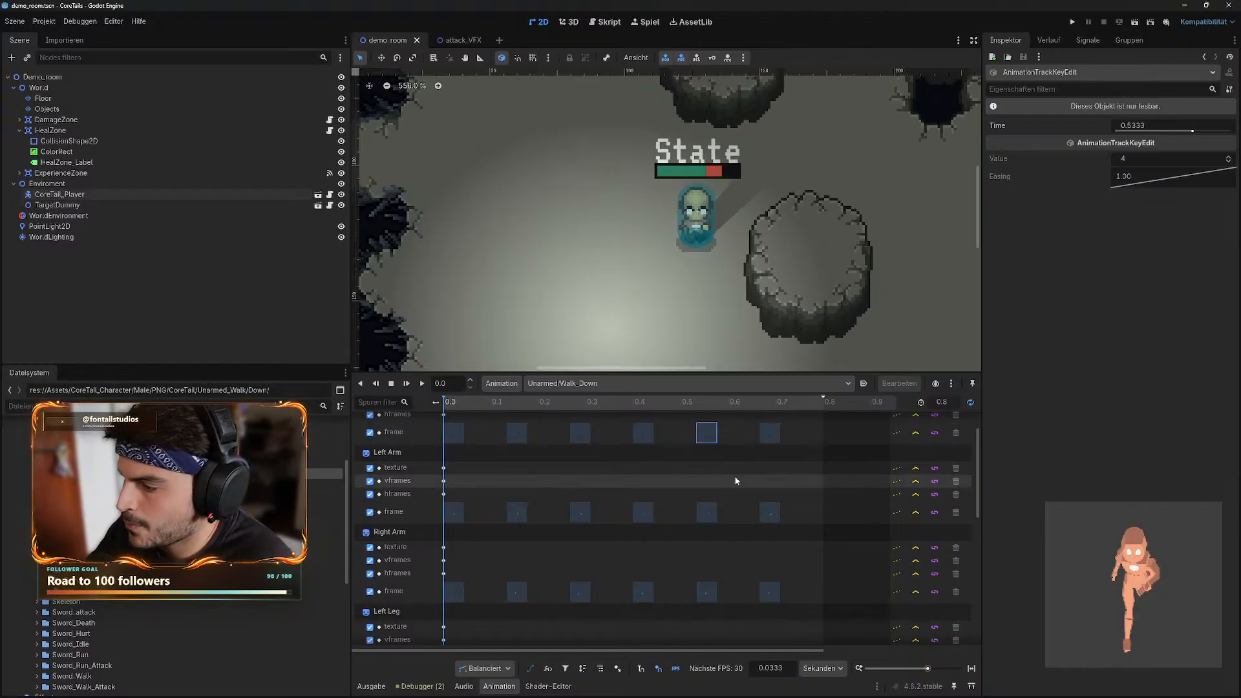
scroll(736, 480, "up", 1)
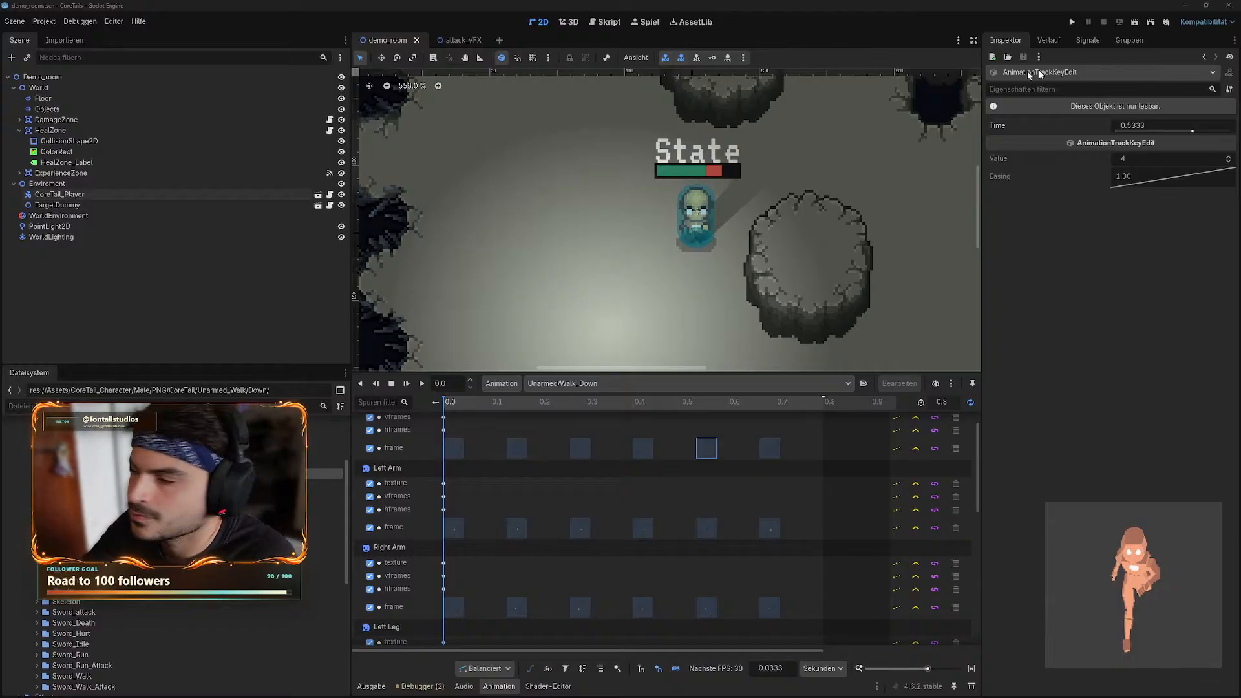
- Run the game and walk the character in all four directions, past the rock formations towards the target dummy
left_click(1124, 22)
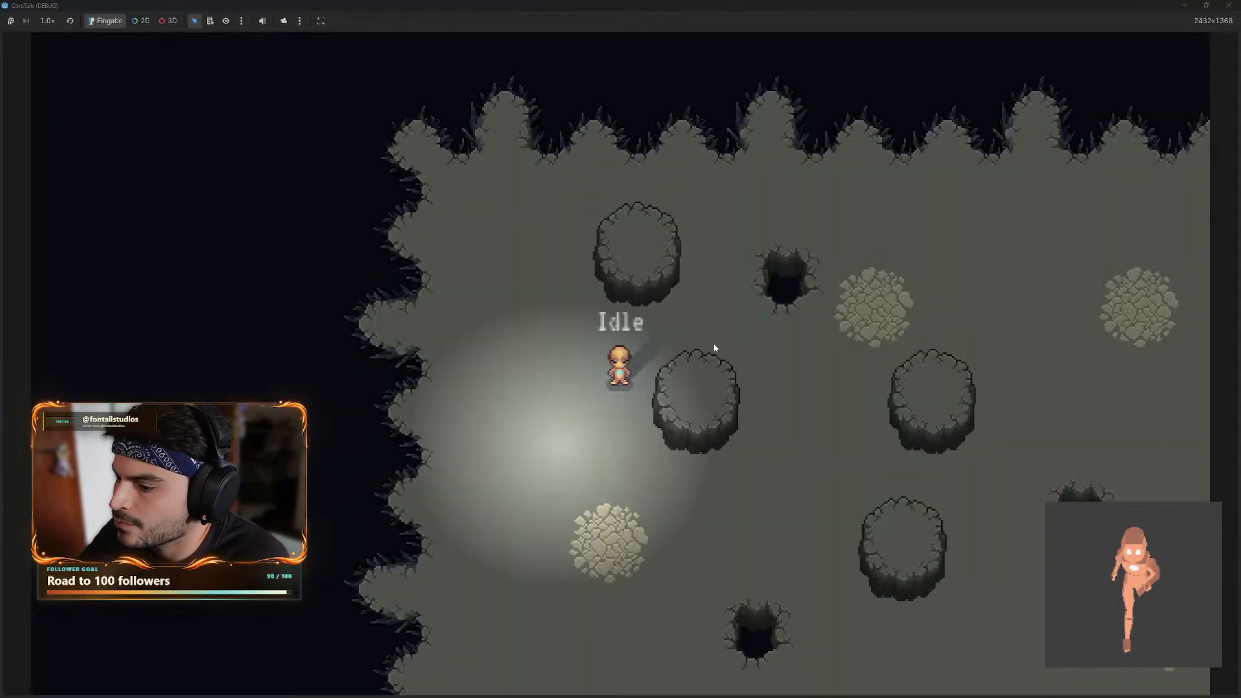
left_click(717, 349)
key("s")
key("d")
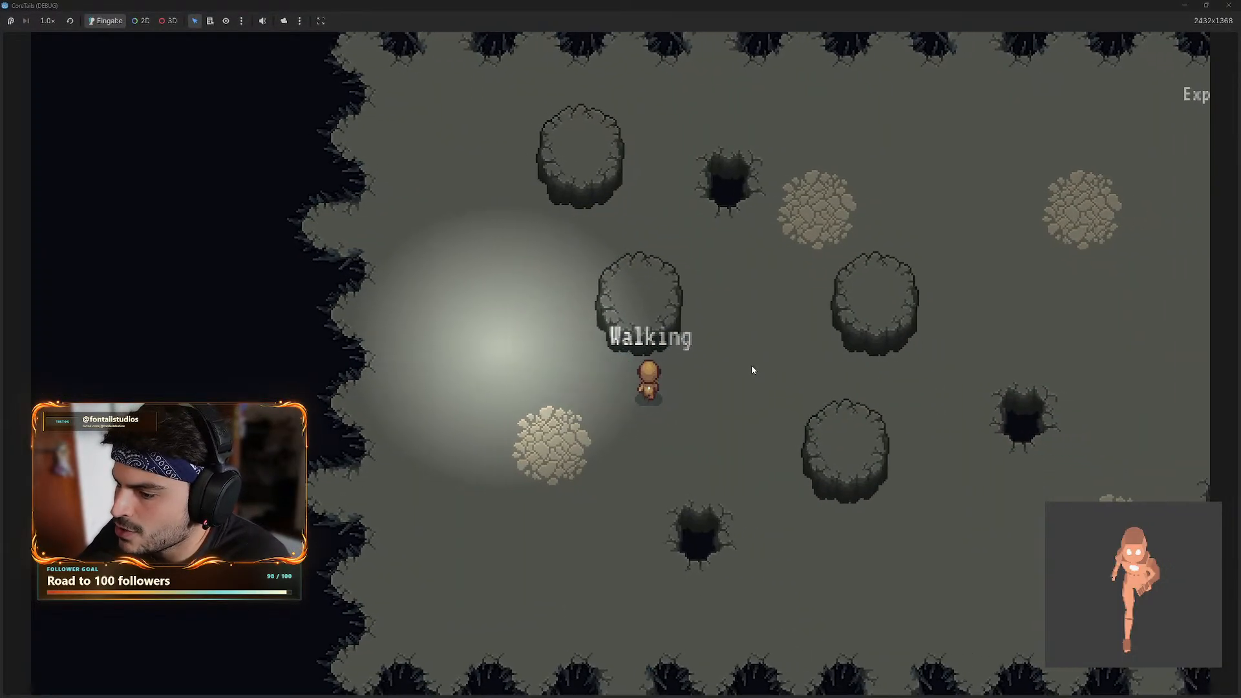
key("w")
key("a")
key("d")
key("s")
key("w")
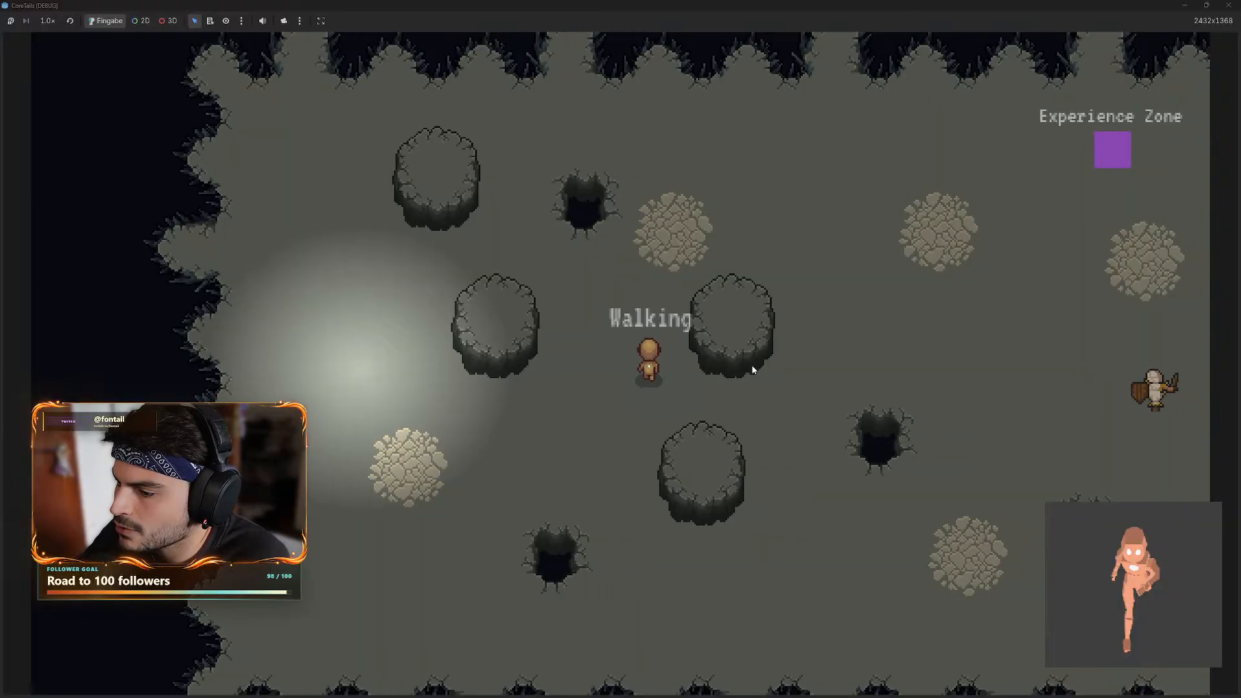
key("a")
key("s")
key("d")
key("w")
key("a")
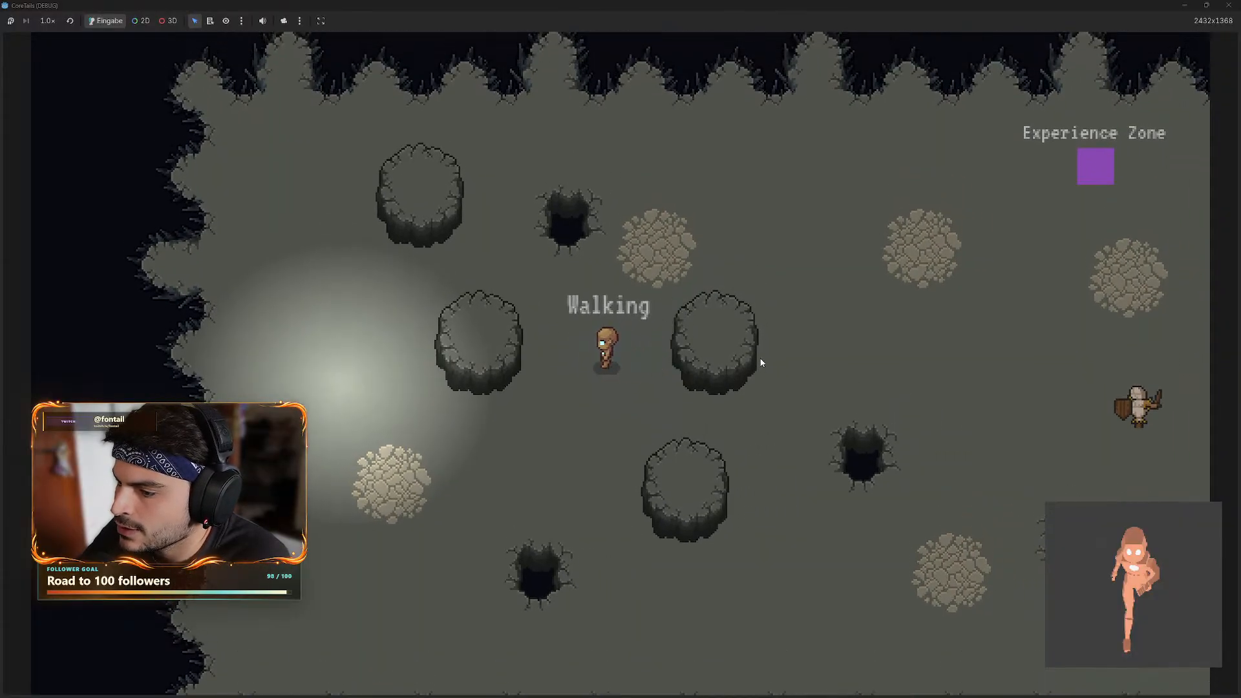
key("s")
key("d")
key("w")
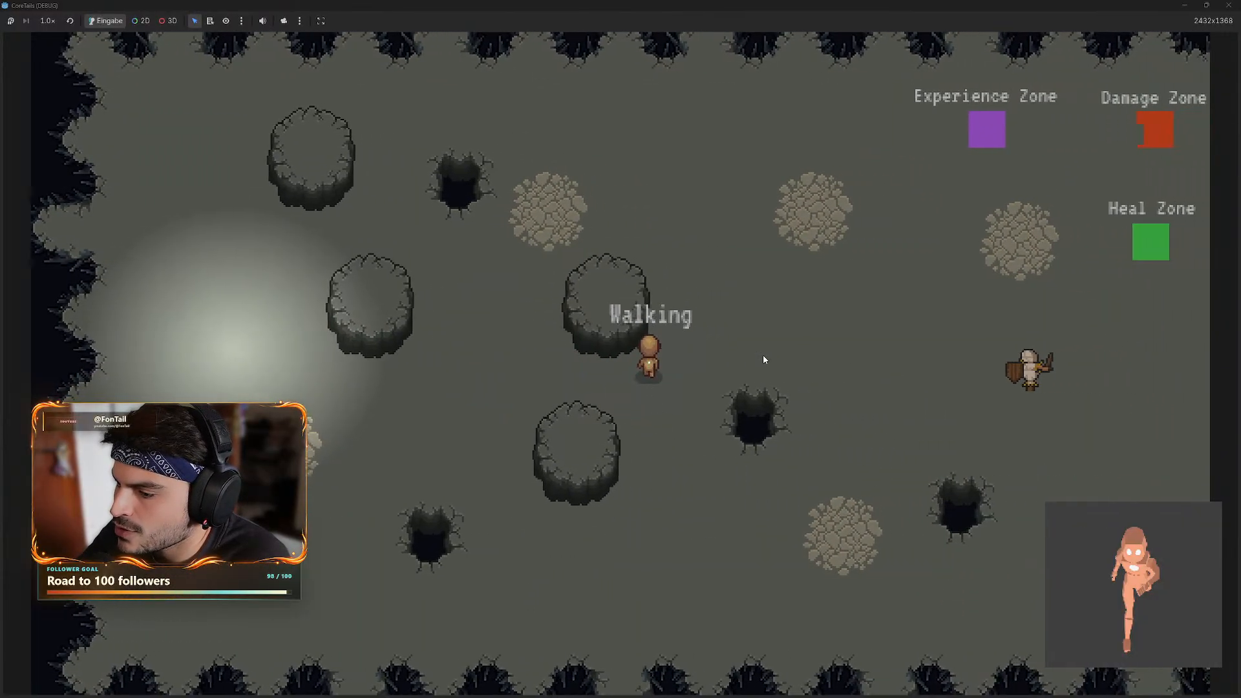
key("s")
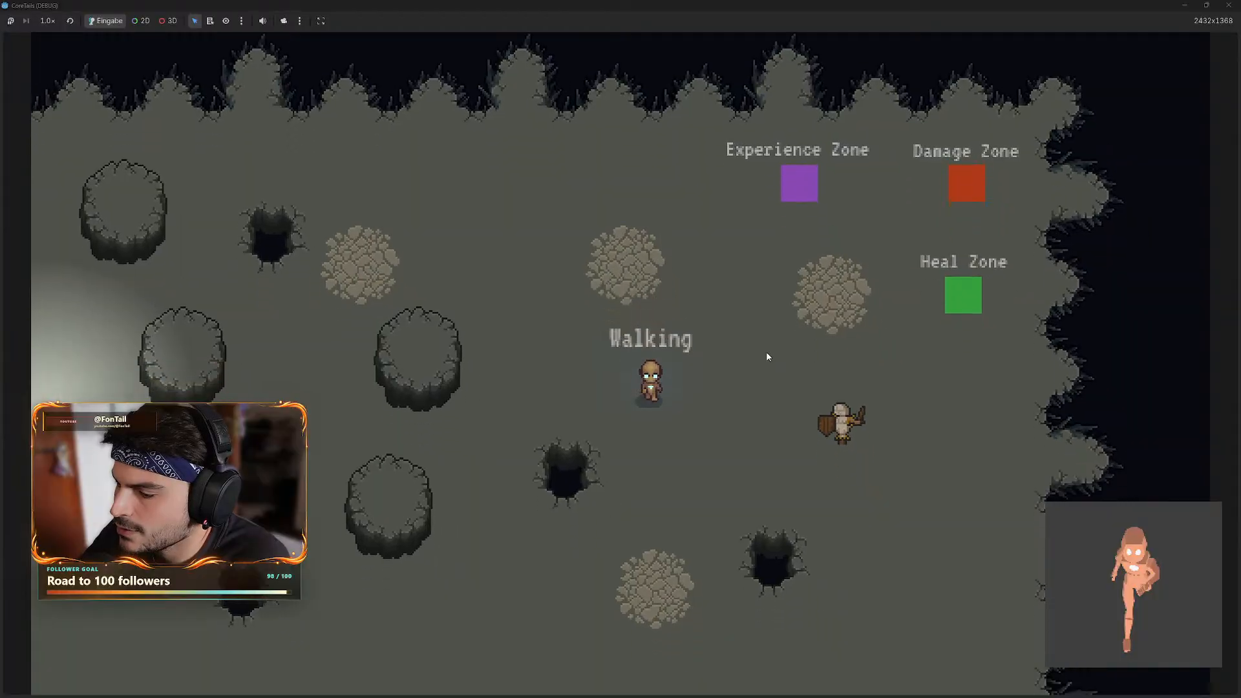
- Walk the character back and forth in every direction in the open area beside the target dummy to check its walk animations
key("a")
key("w")
key("d")
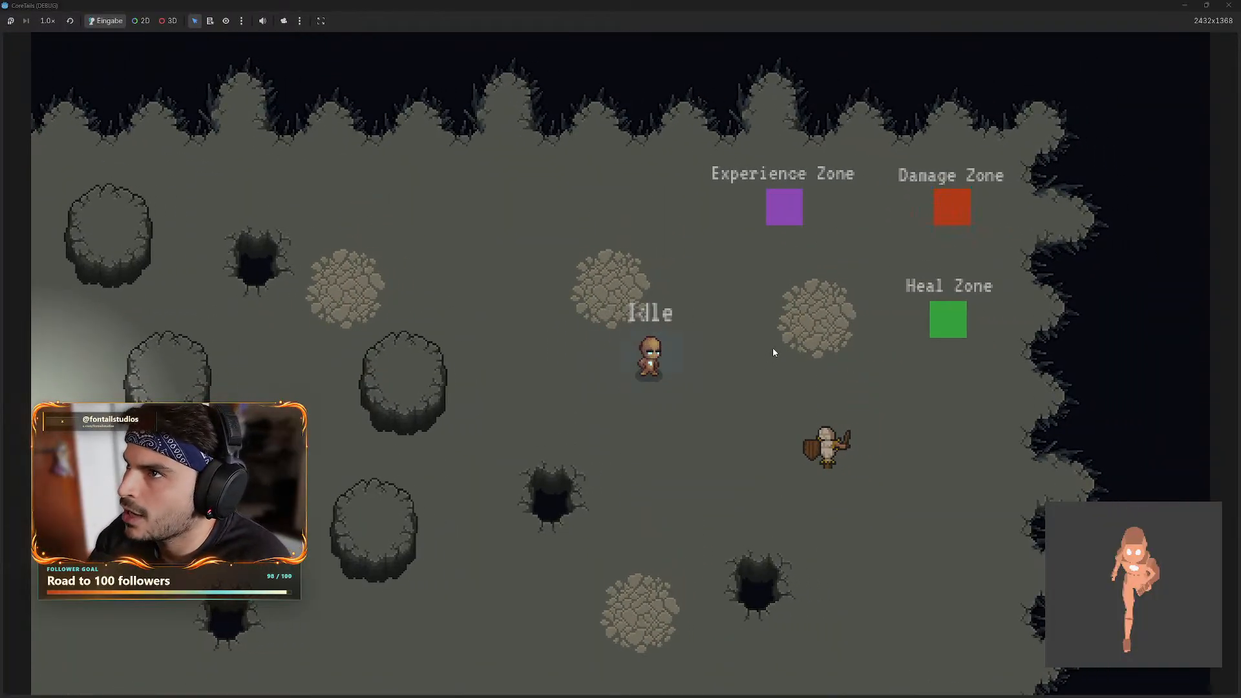
key("w")
key("d")
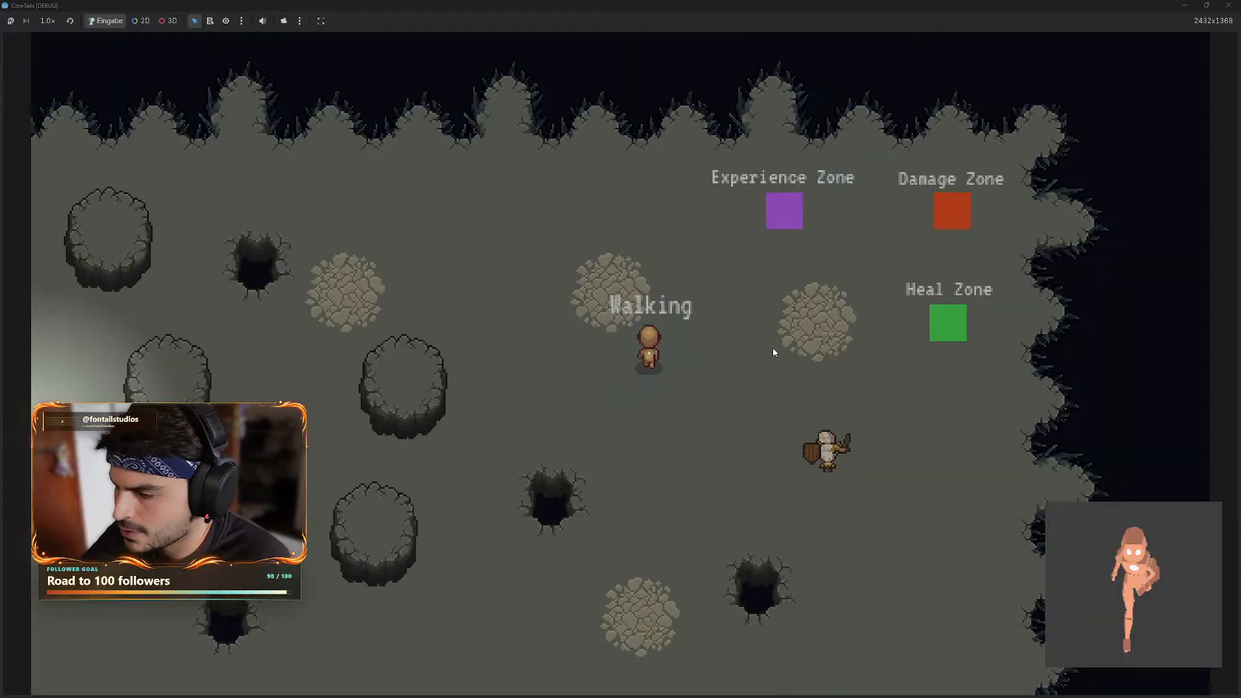
key("s")
key("a")
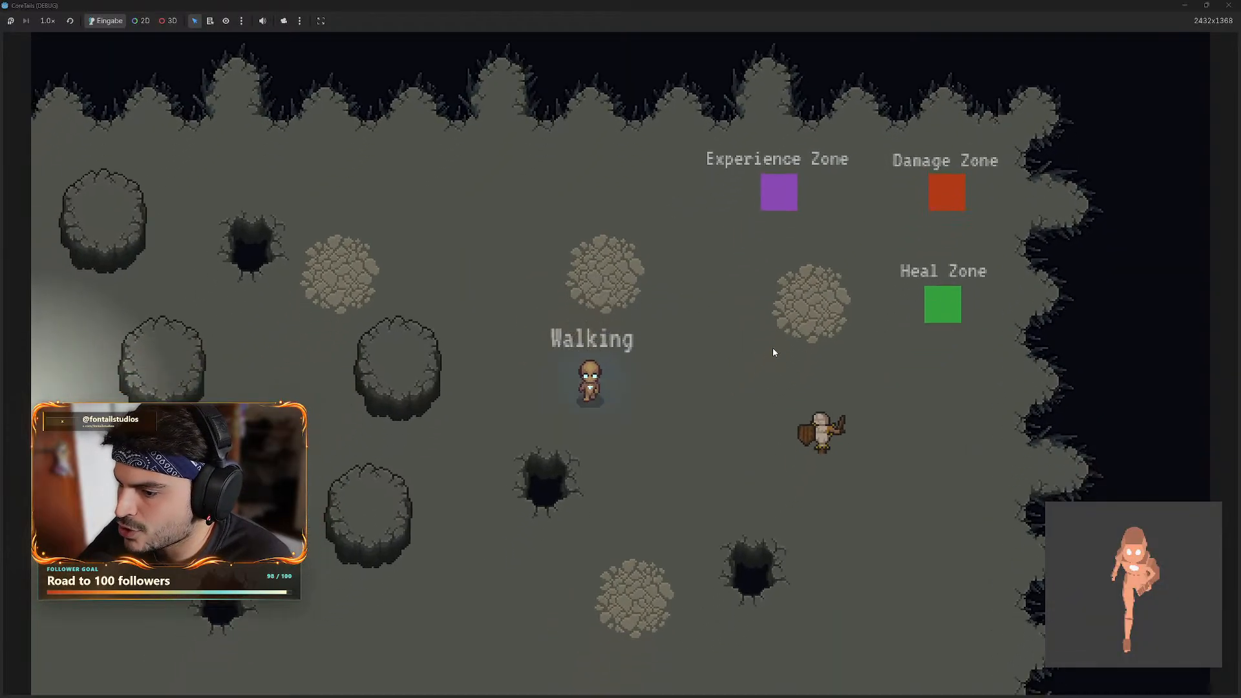
key("w")
key("d")
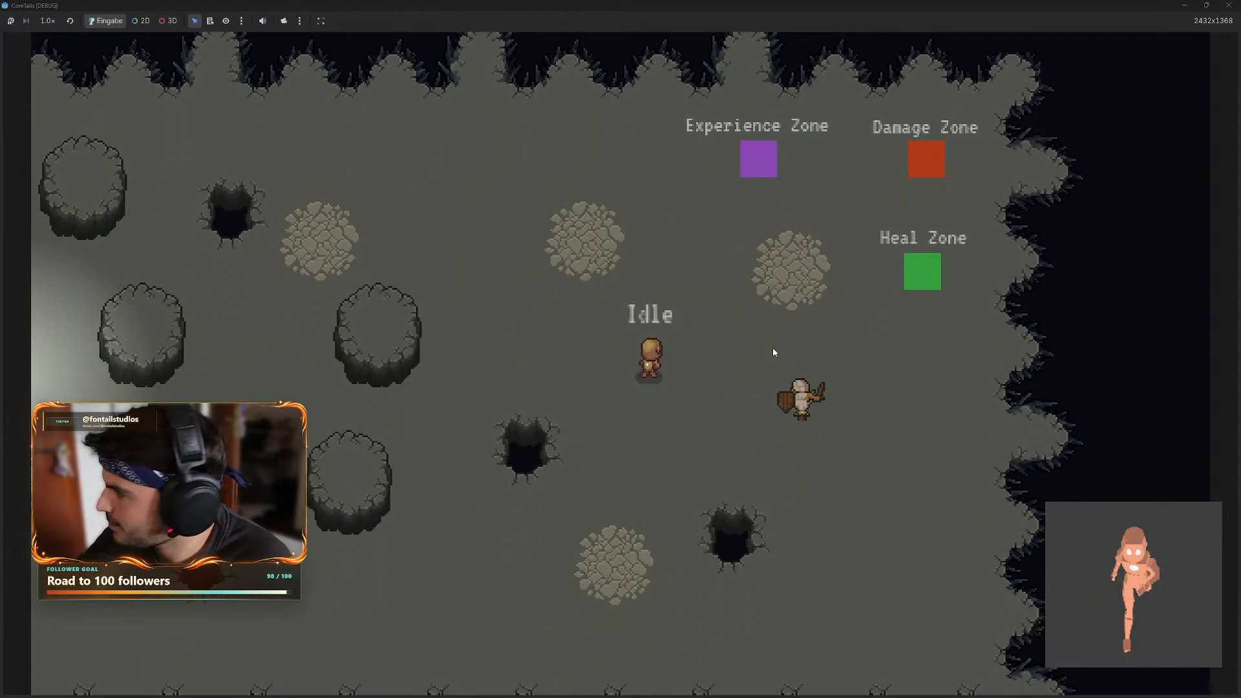
key("s")
key("d")
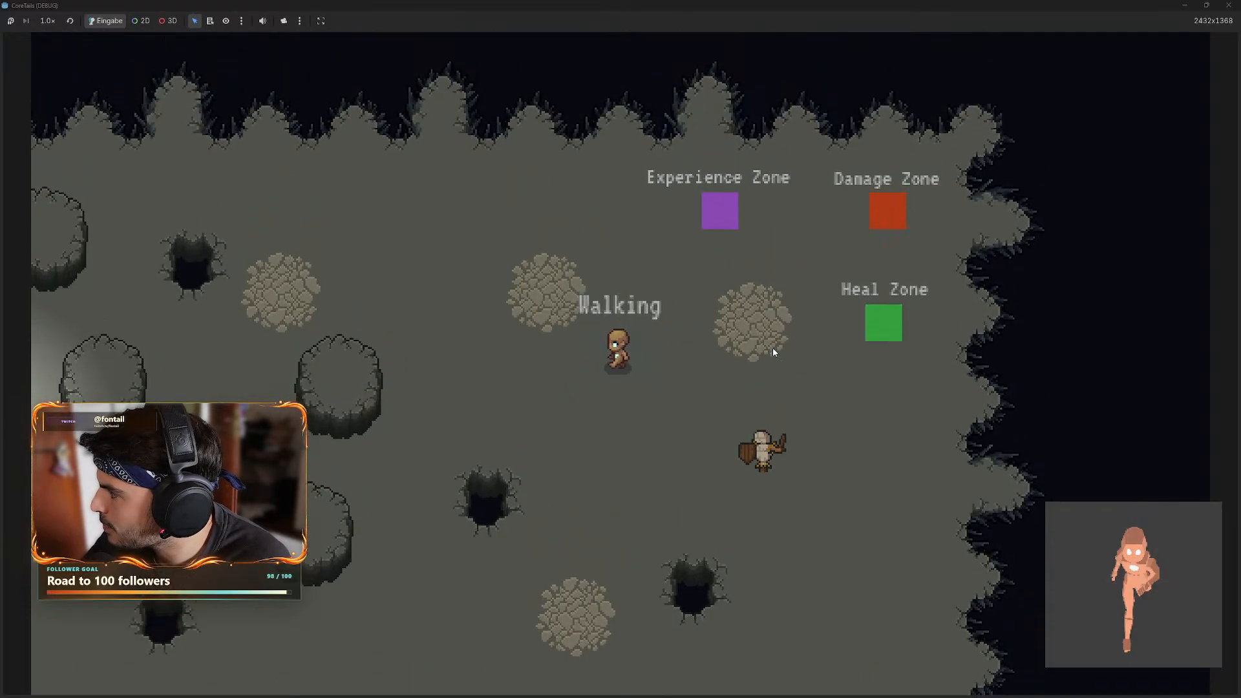
key("a")
key("d")
key("s")
key("a")
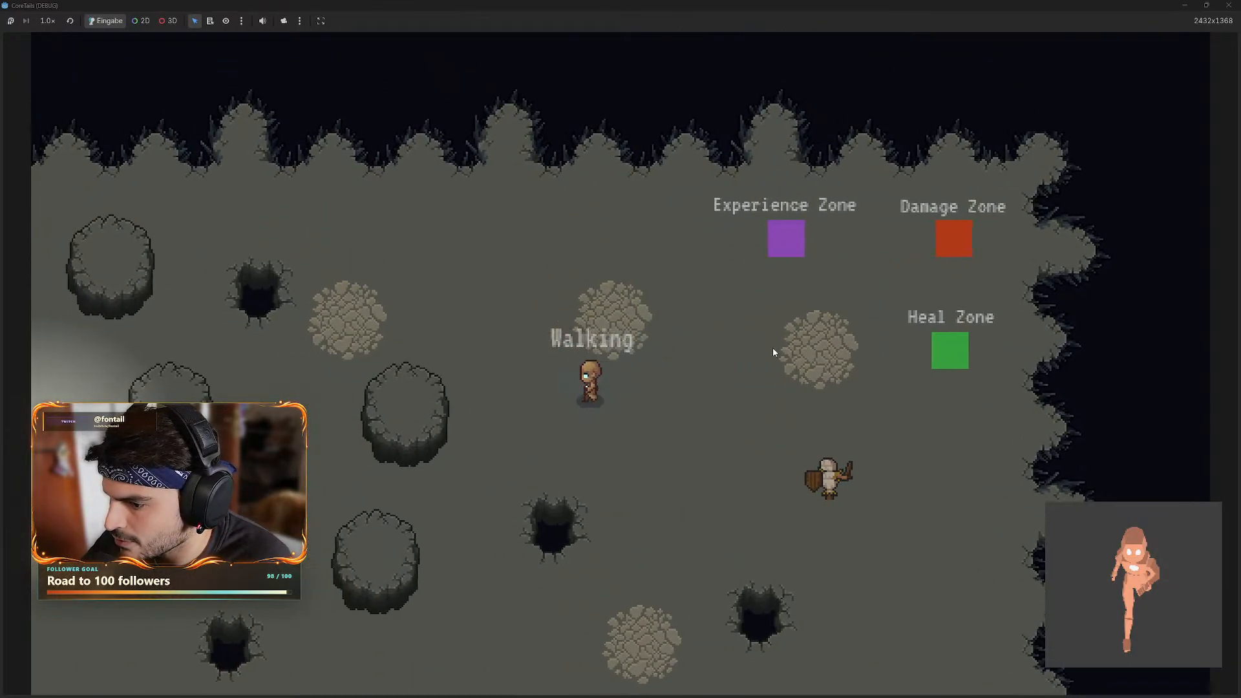
key("s")
key("w")
key("d")
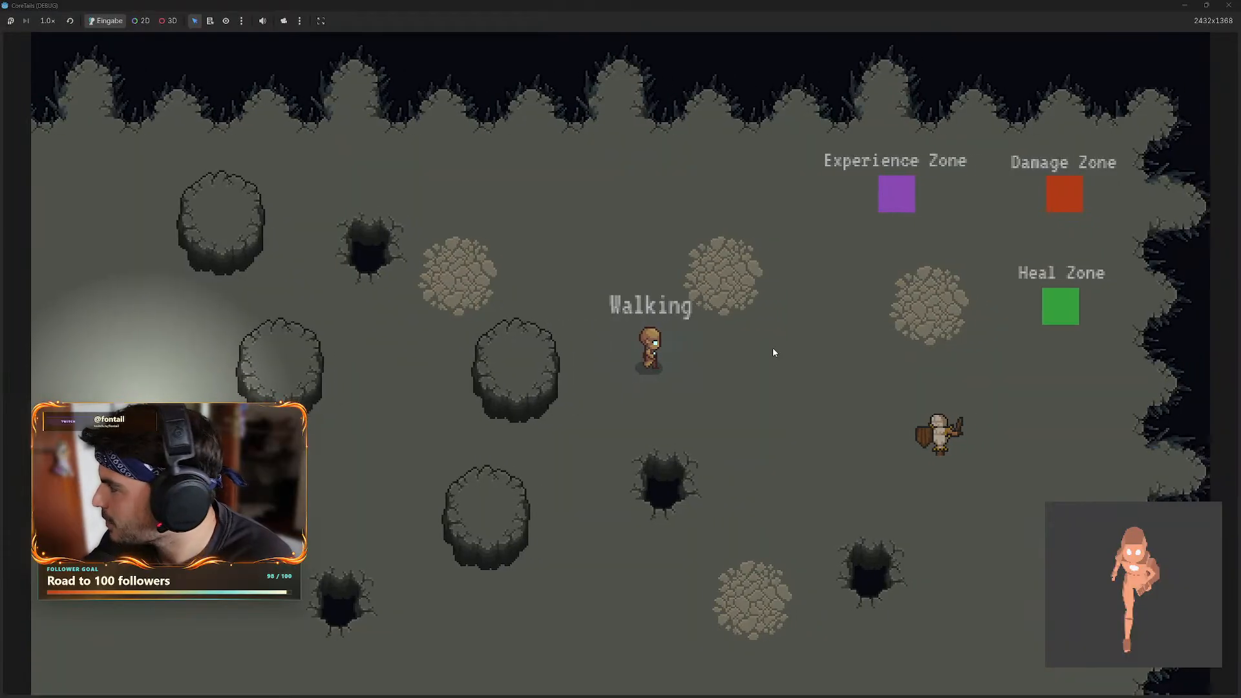
key("w")
key("d")
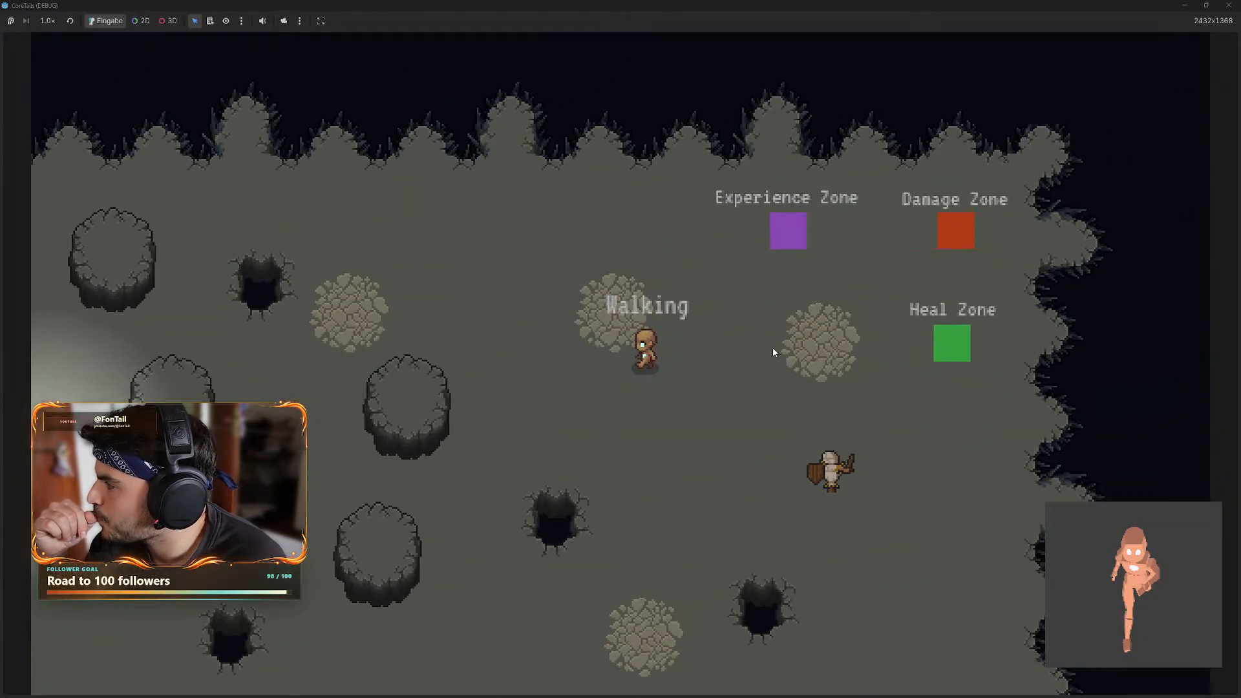
key("a")
key("w")
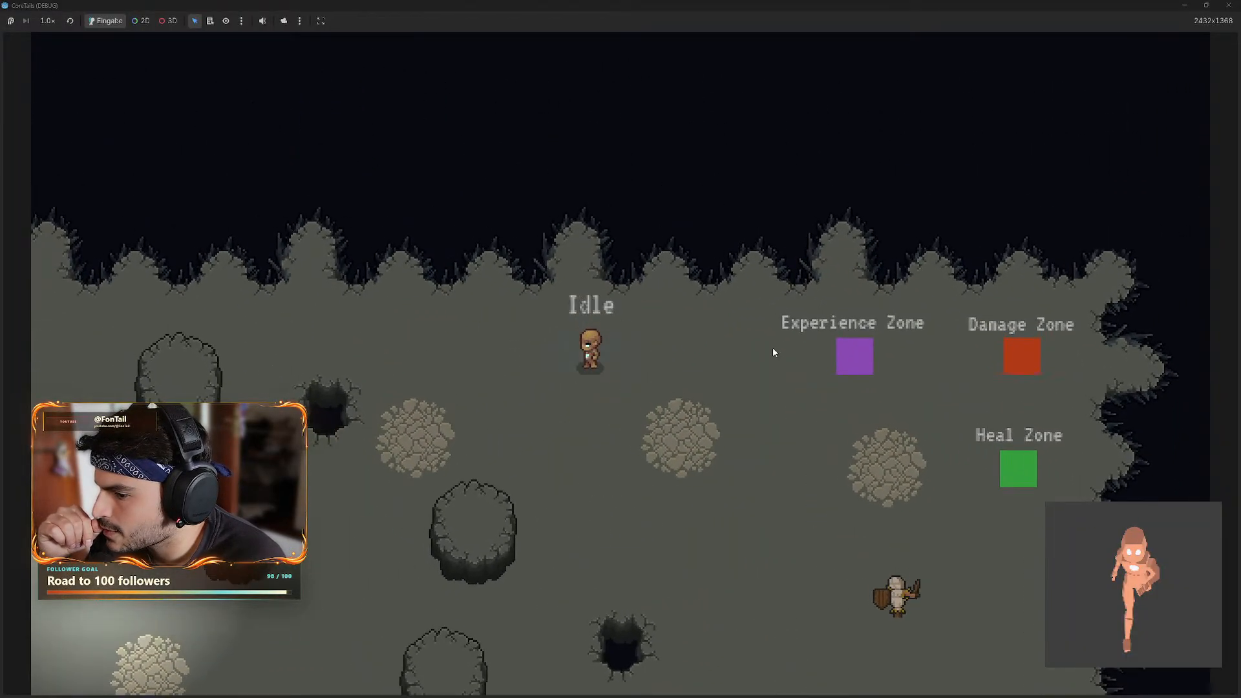
key("s")
key("a")
key("d")
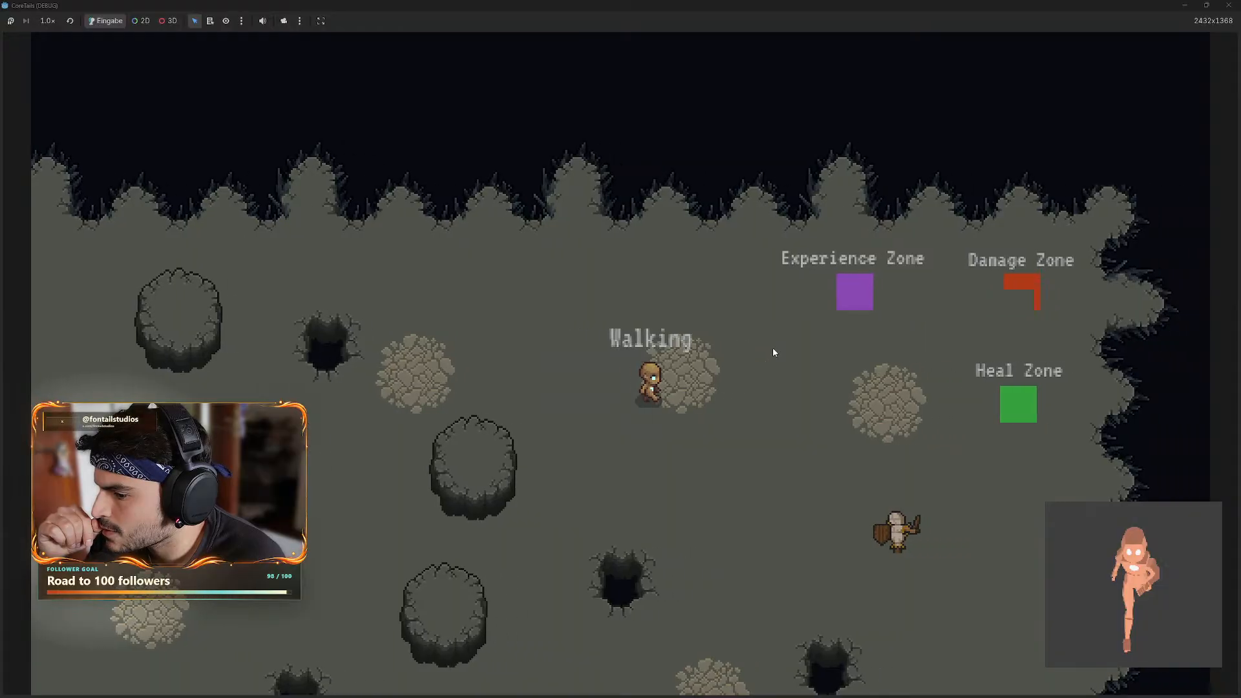
key("a")
key("d")
key("s")
key("d")
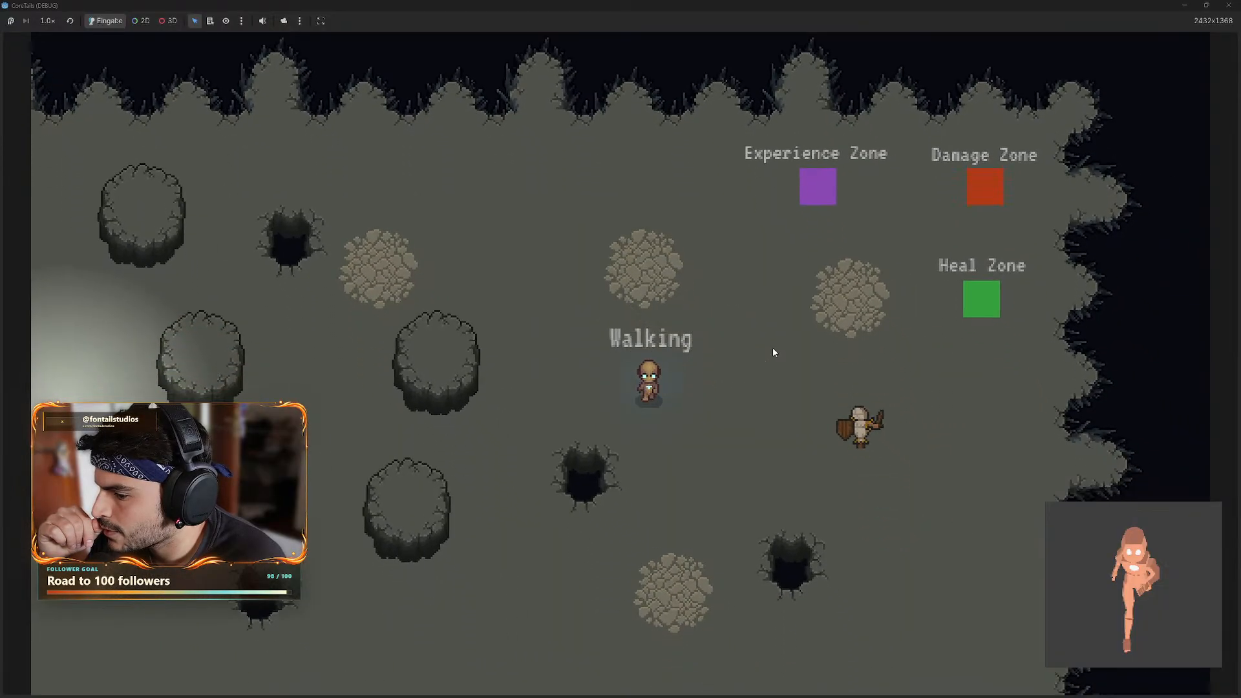
key("w")
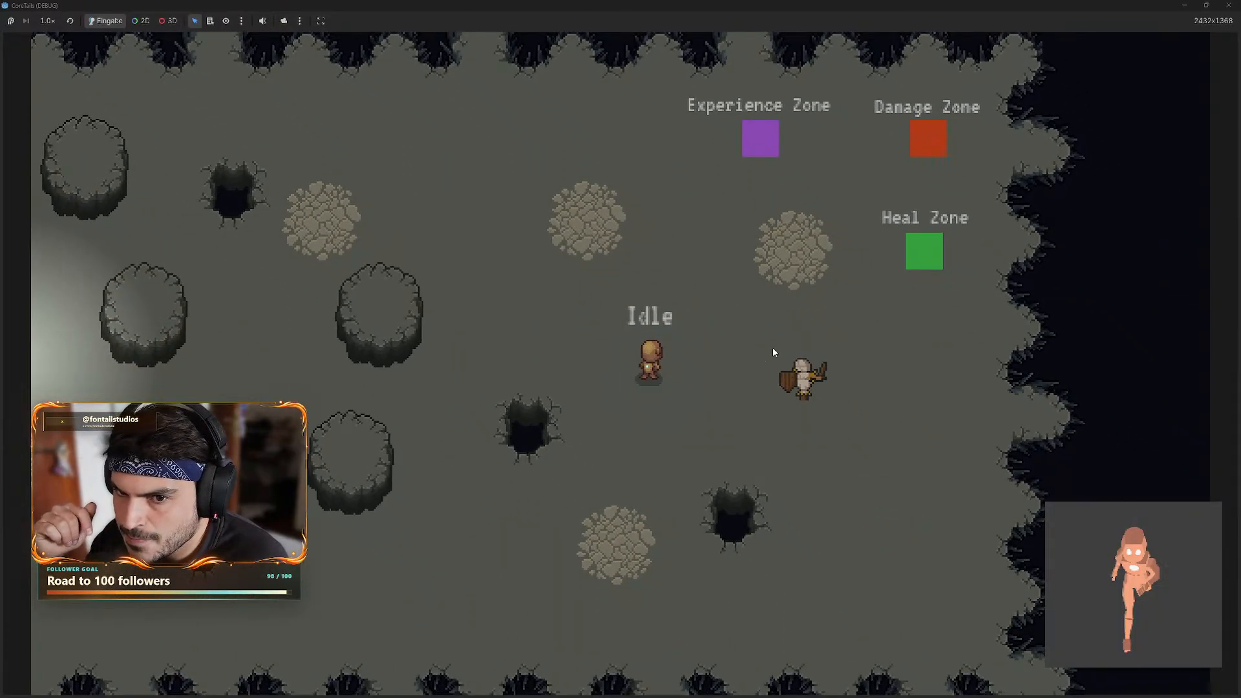
key("w")
key("w")
key("s")
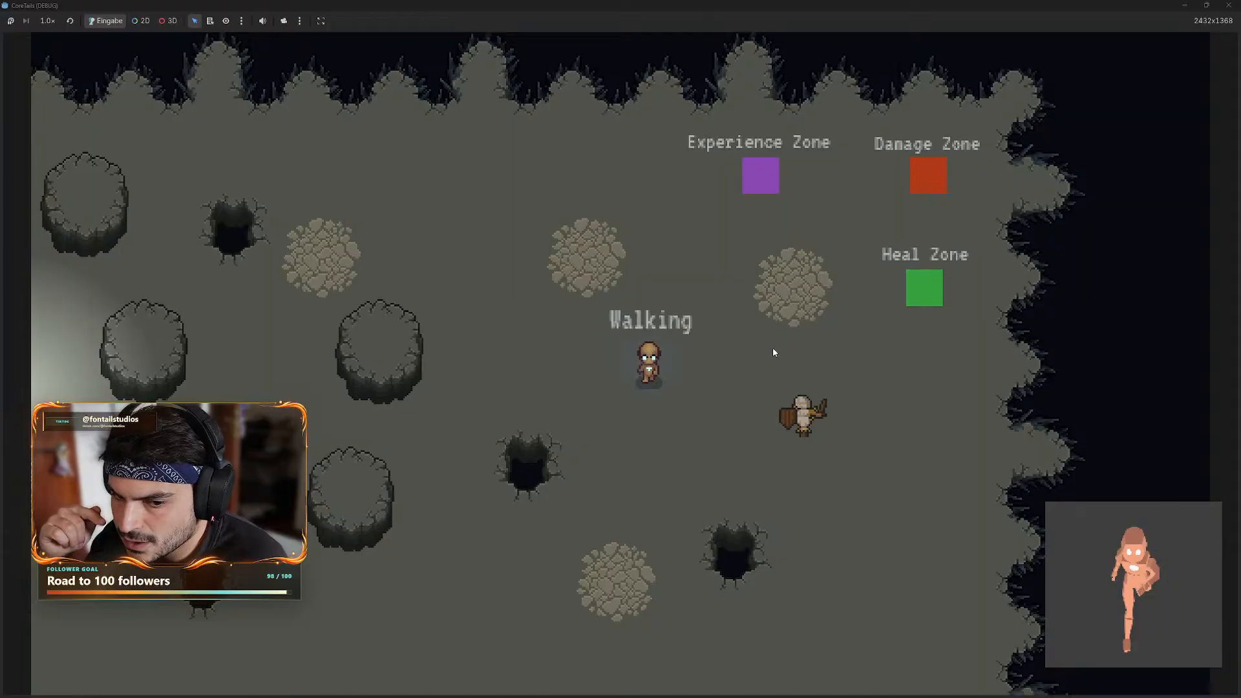
- Bring the character close to the target dummy, move away again, and check its idle poses facing up, down and sideways
key("s")
key("d")
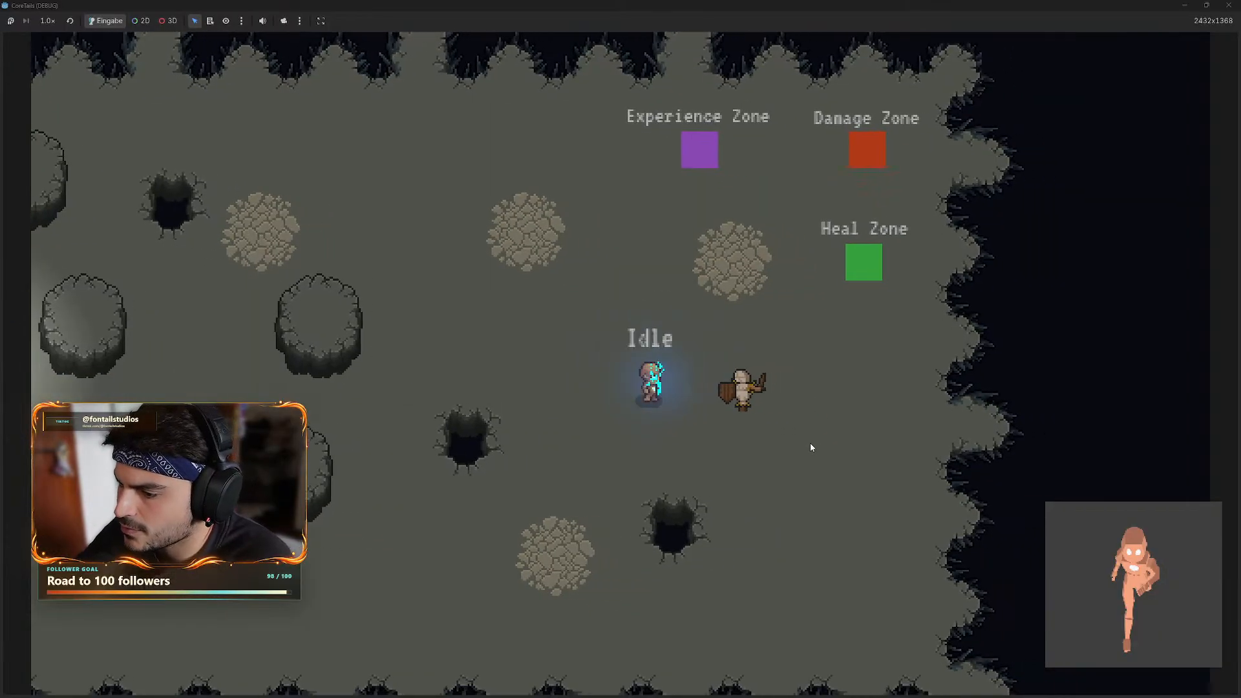
key("w")
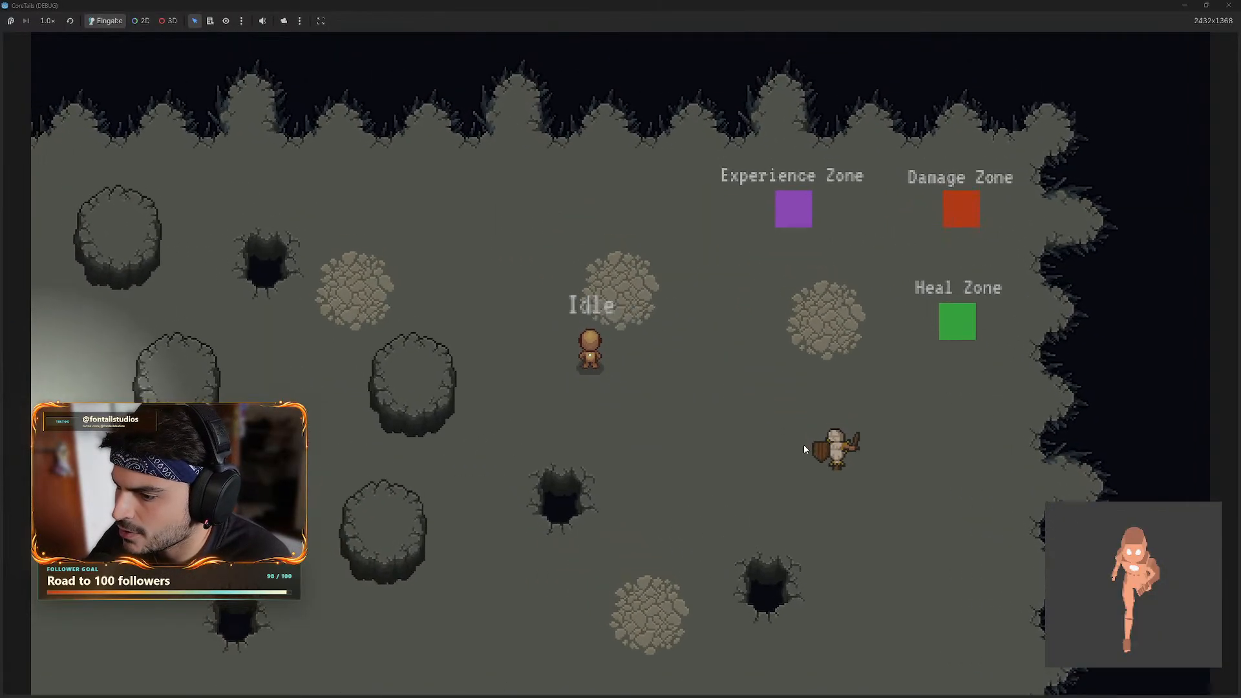
key("s")
key("d")
key("w")
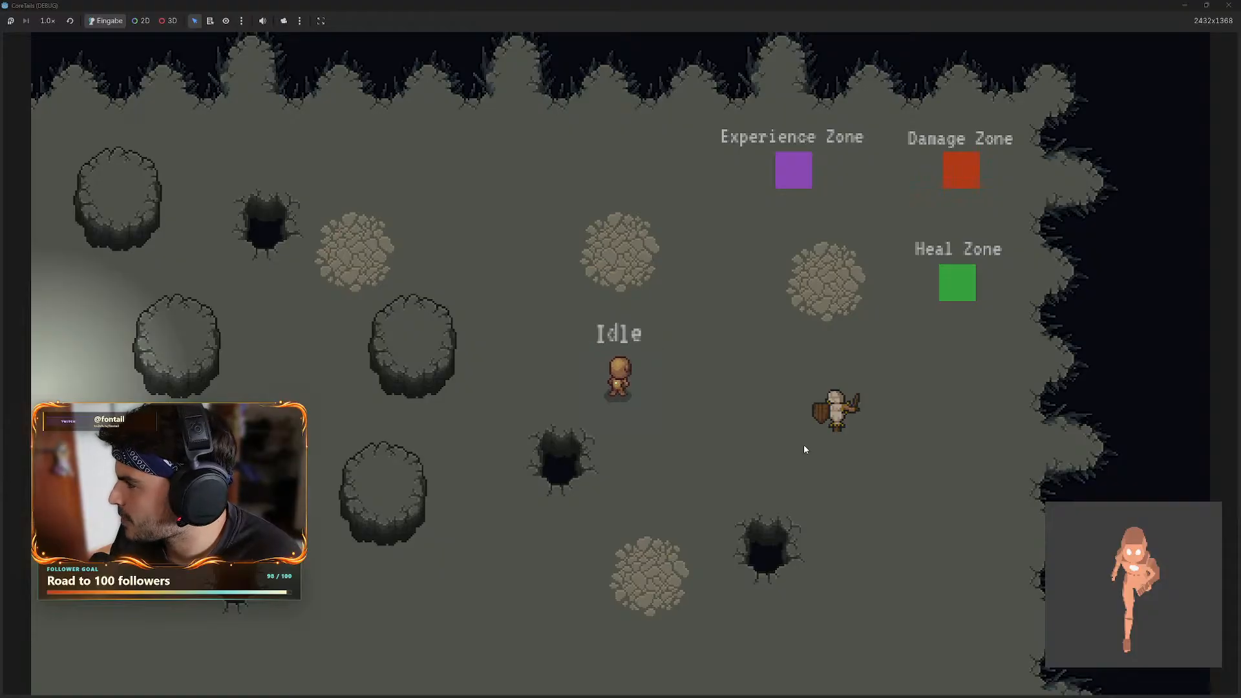
key("w")
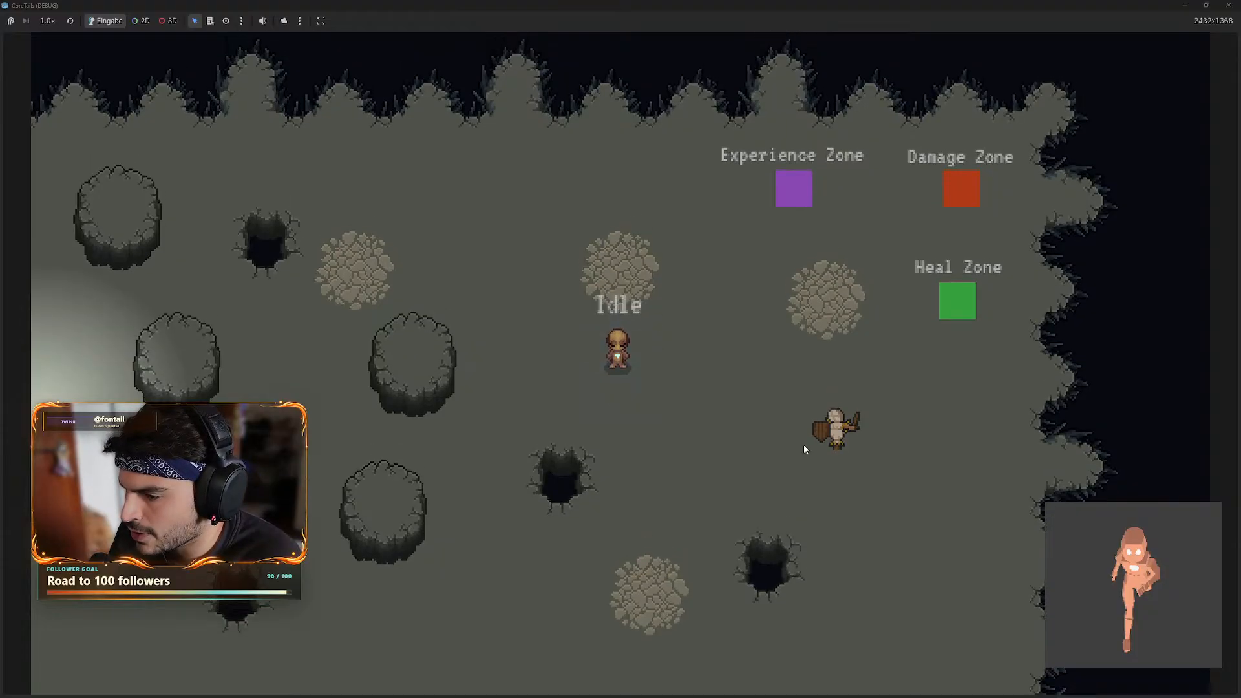
key("w")
key("d")
key("s")
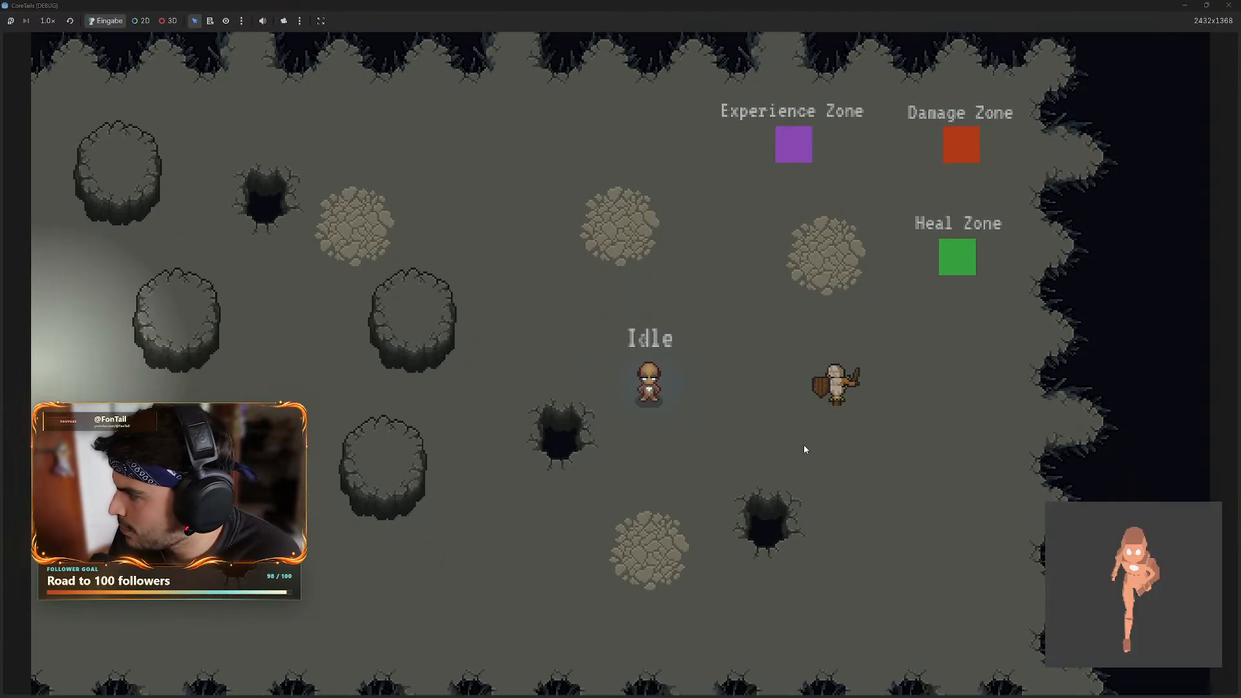
- Walk the character around the target dummy, up past the Heal Zone to the Experience Zone, and back to the open floor
key("s")
key("d")
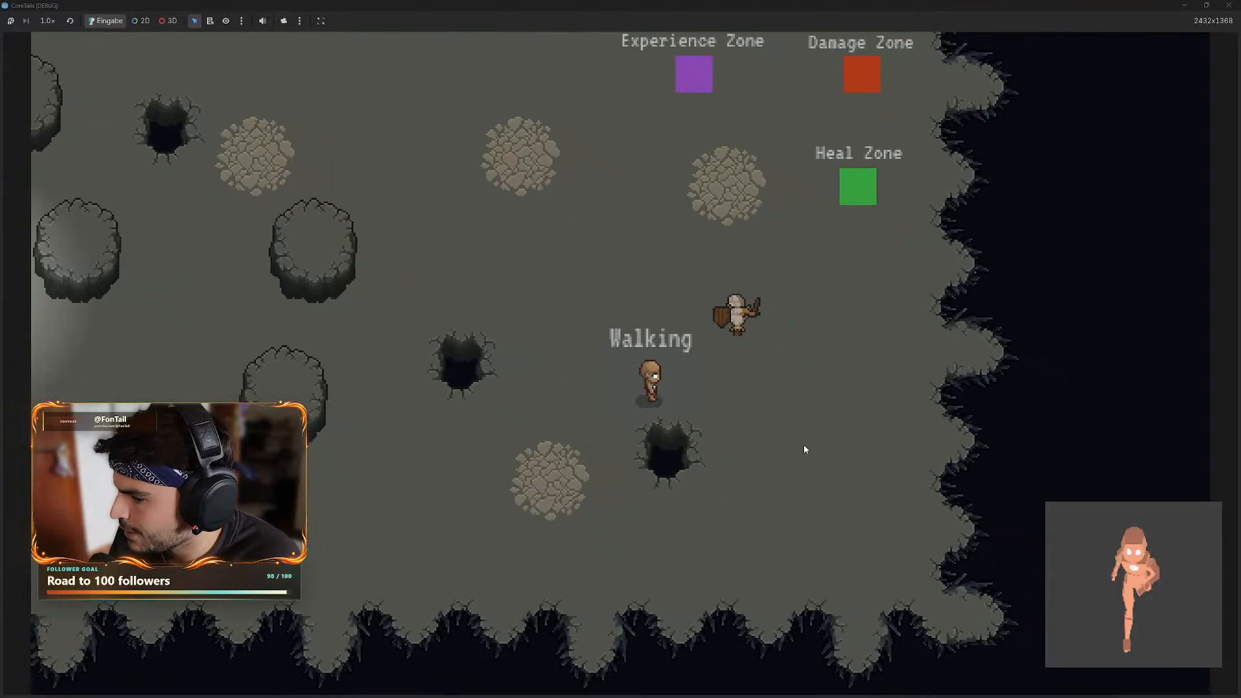
key("w")
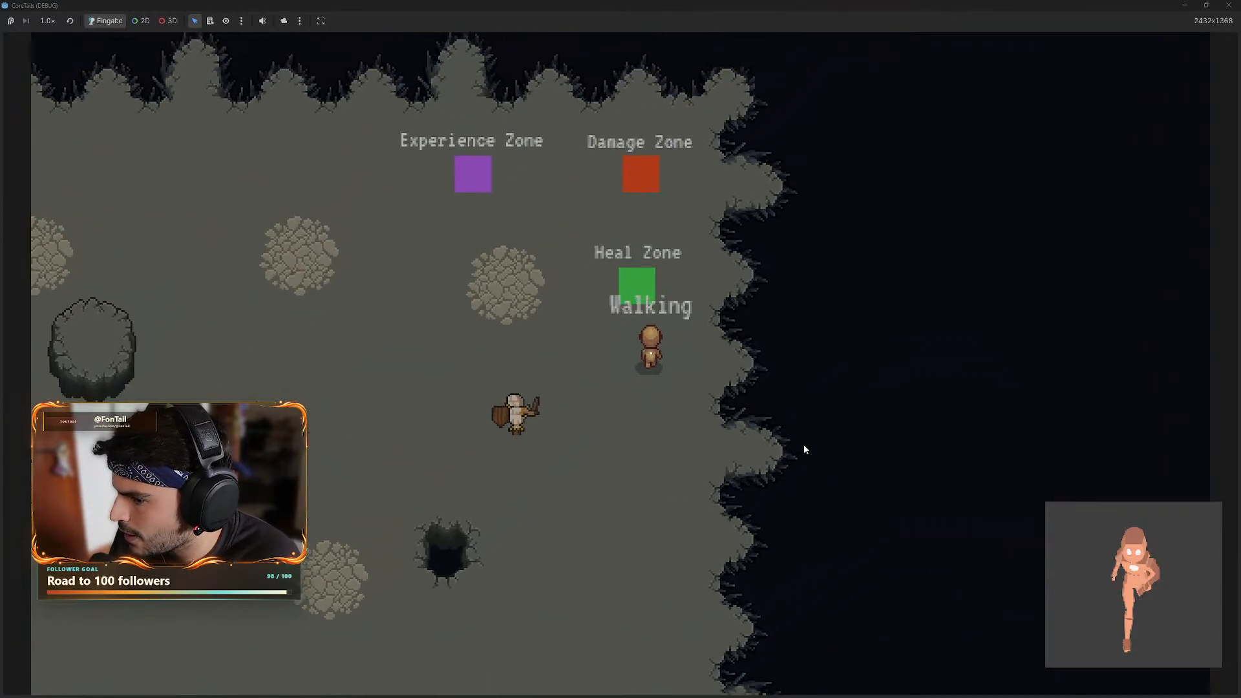
key("a")
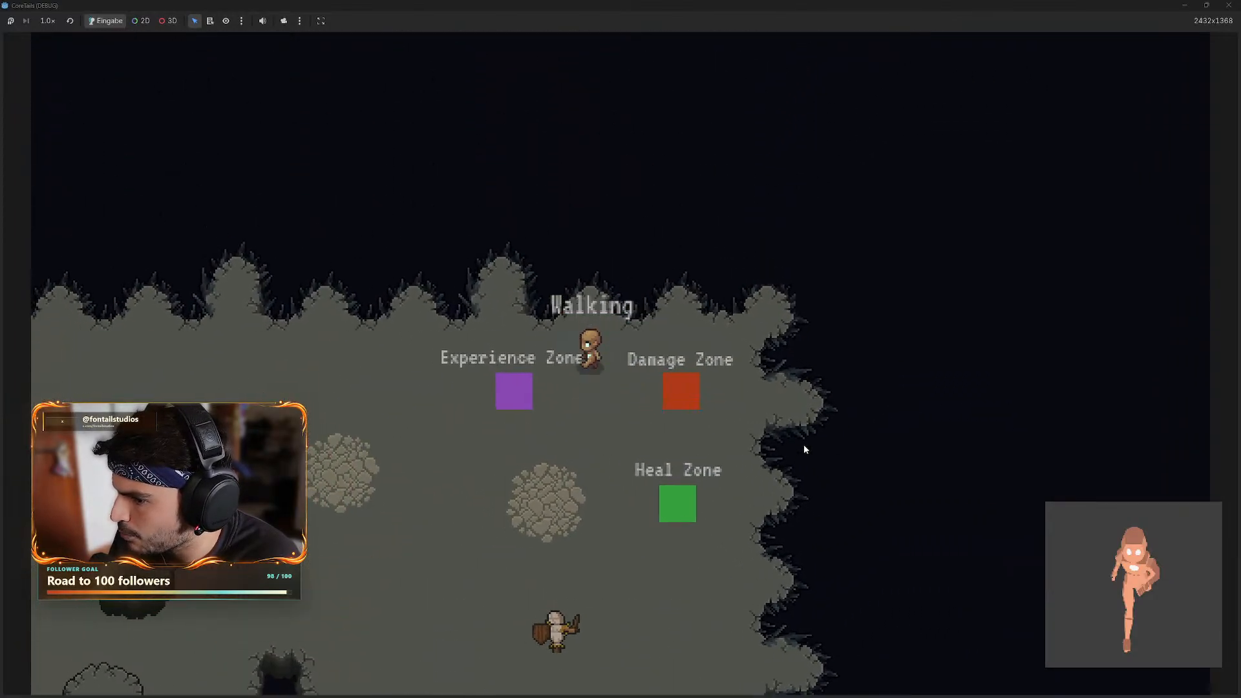
key("s")
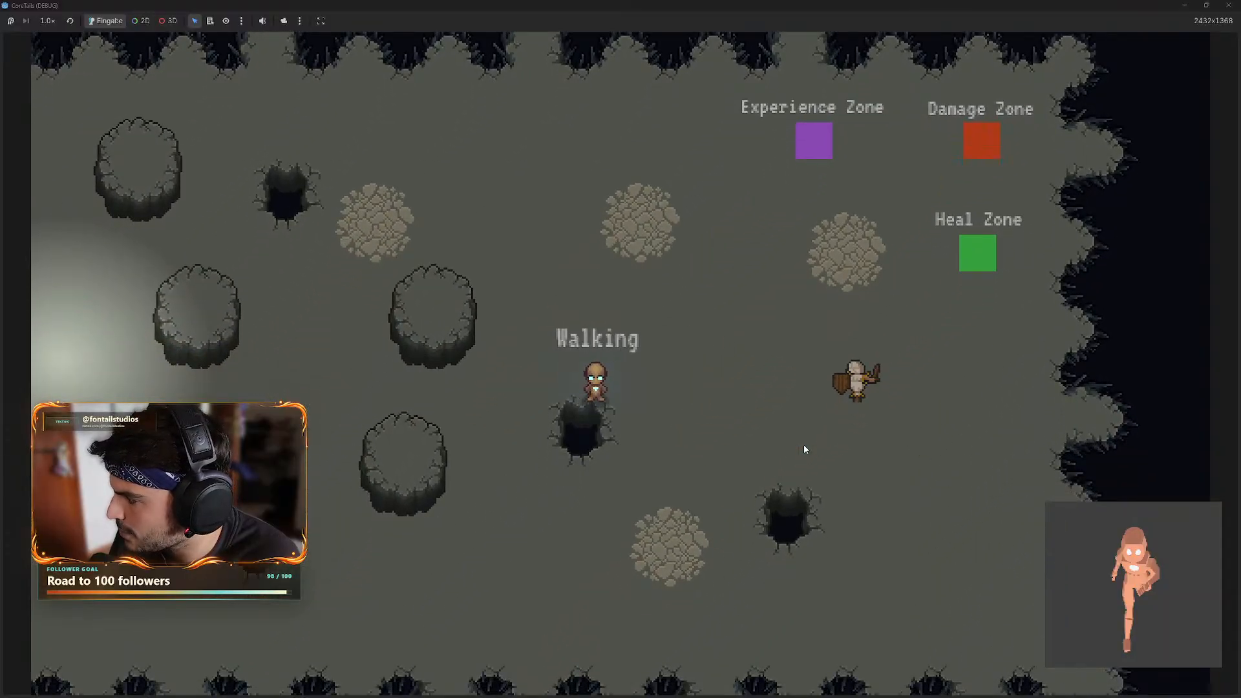
key("d")
key("w")
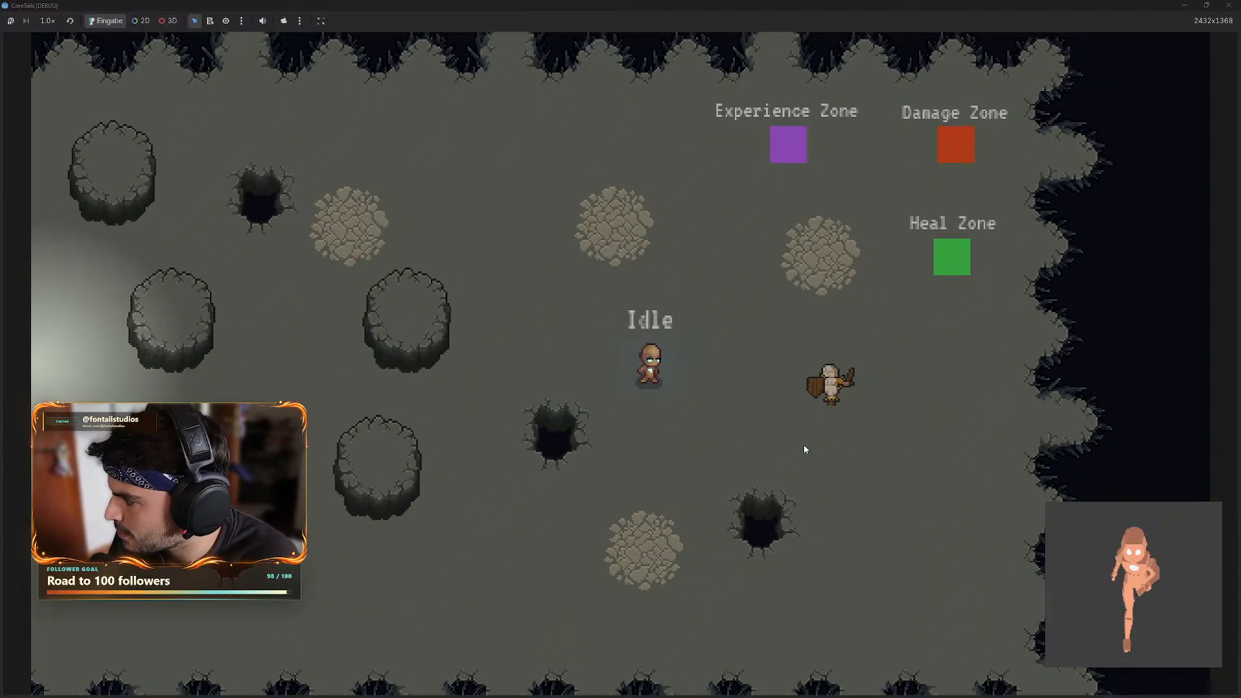
- Walk the character upward across the open floor, trigger its attack, and close the running game
key("w")
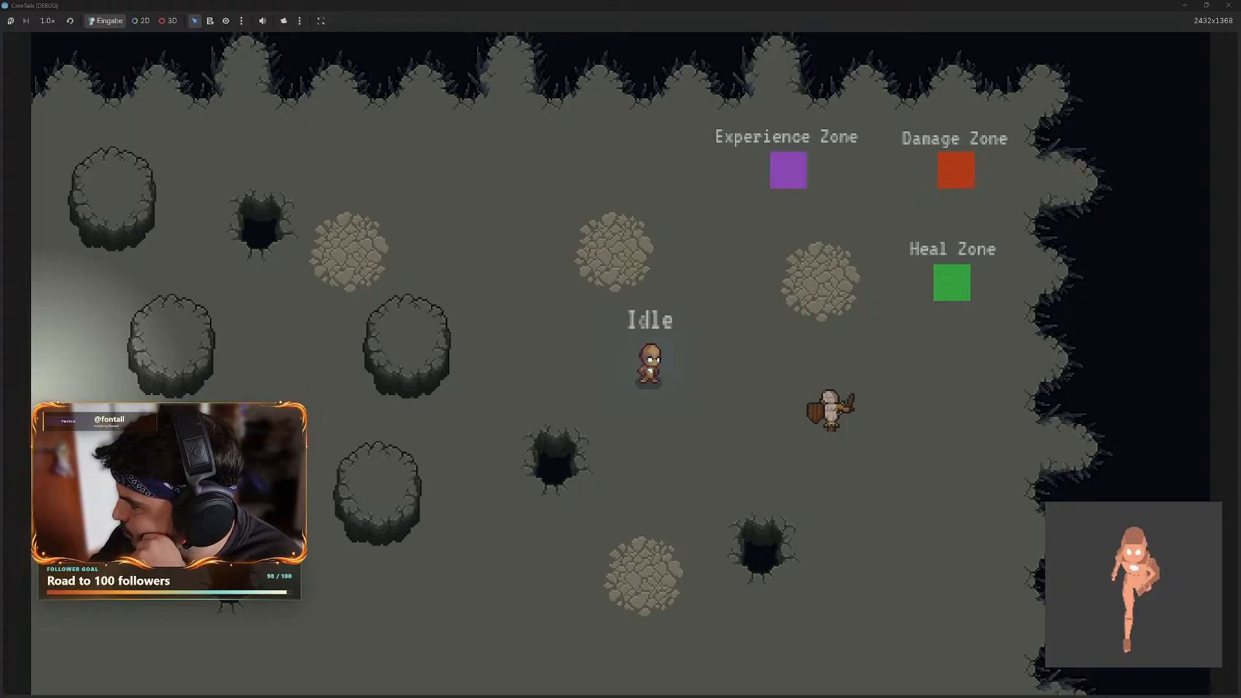
left_click(613, 367)
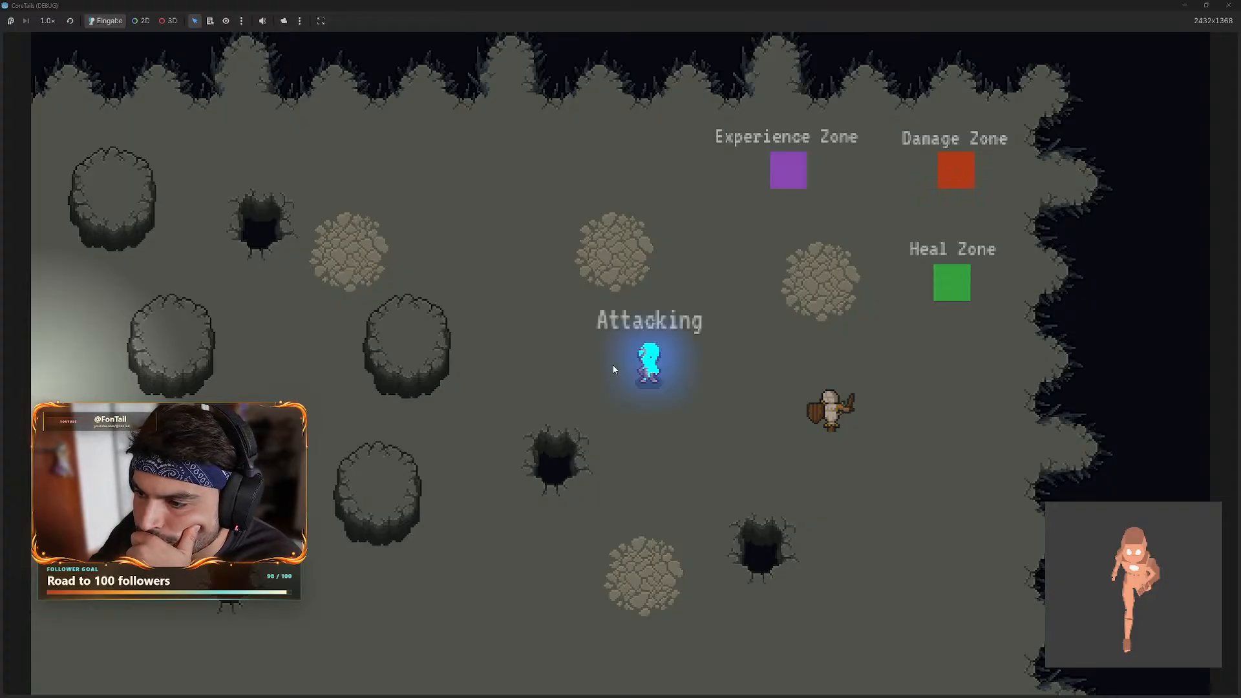
left_click(1226, 6)
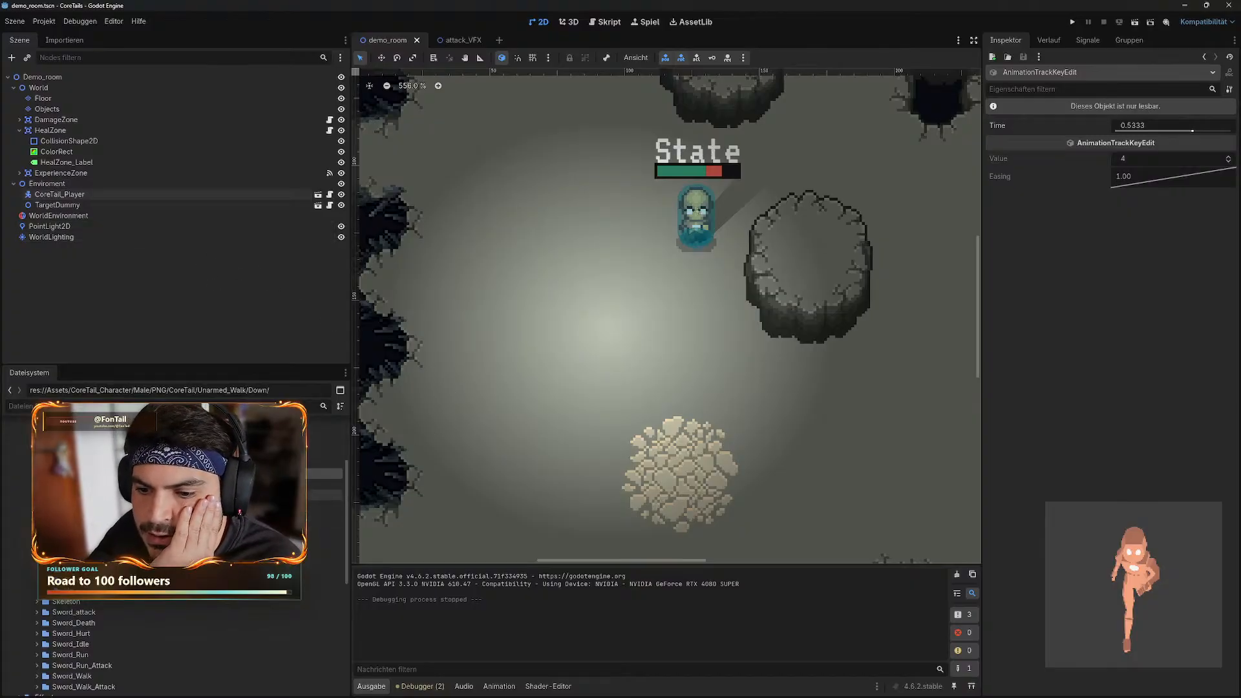
- Select the PNG folder of the male CoreTail character in the project's file system
scroll(64, 647, "up", 5)
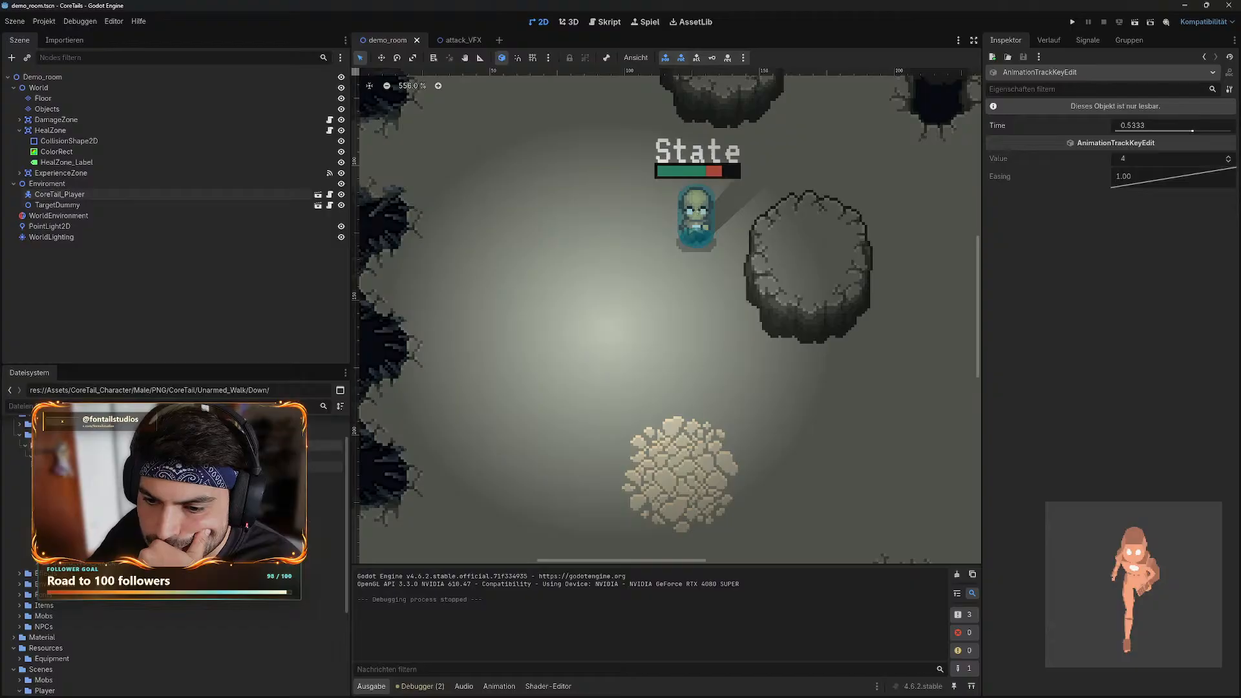
left_click(64, 445)
left_click(65, 456)
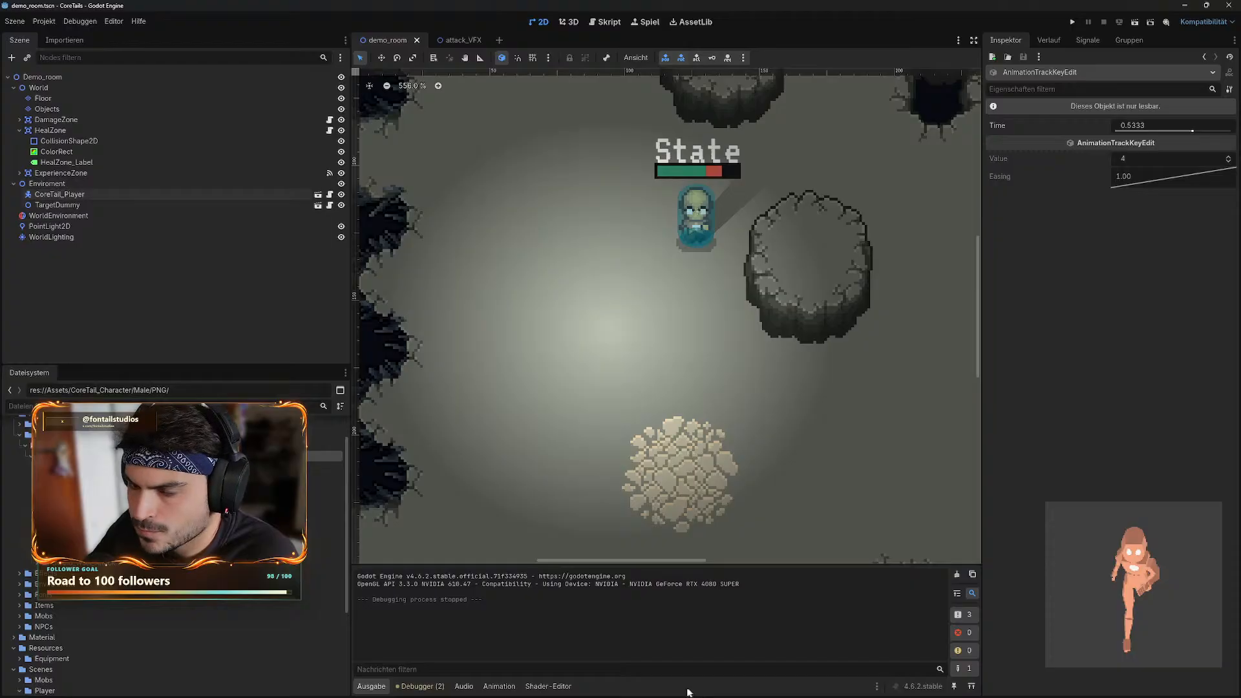
- Switch to File Explorer and arrange the Renders folder and the Unarmed_Walk Down sprite folder as two windows, both in view
key("super")
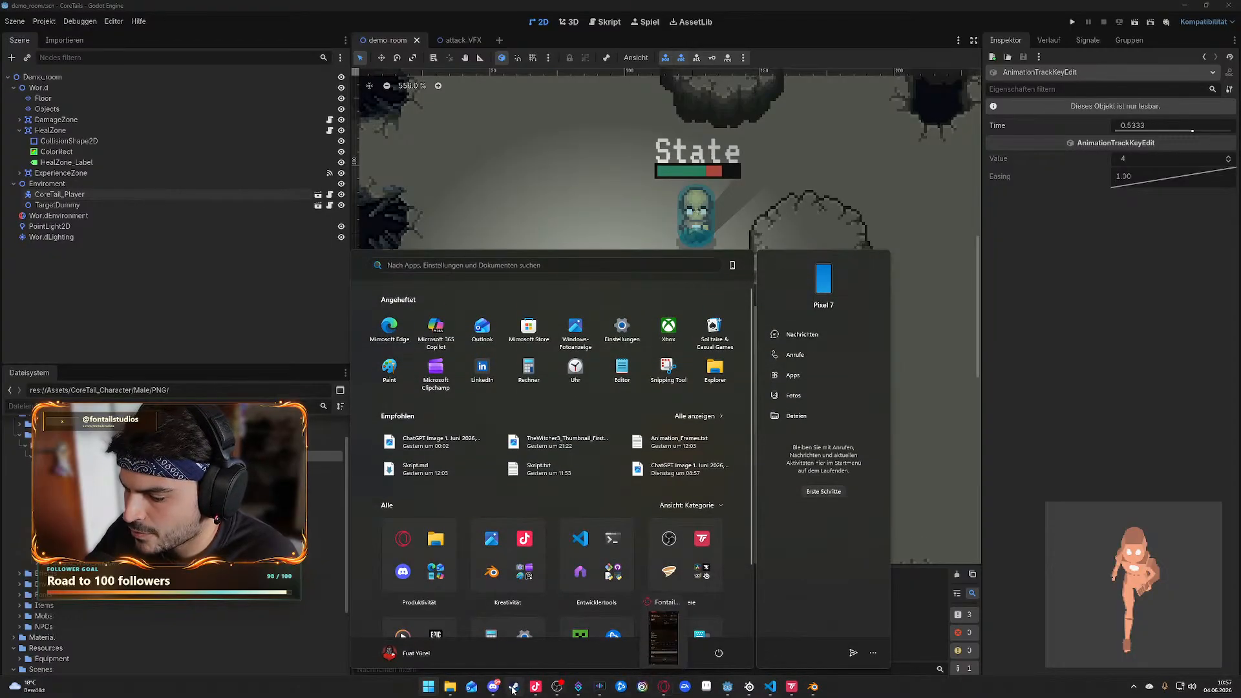
mouse_move(454, 687)
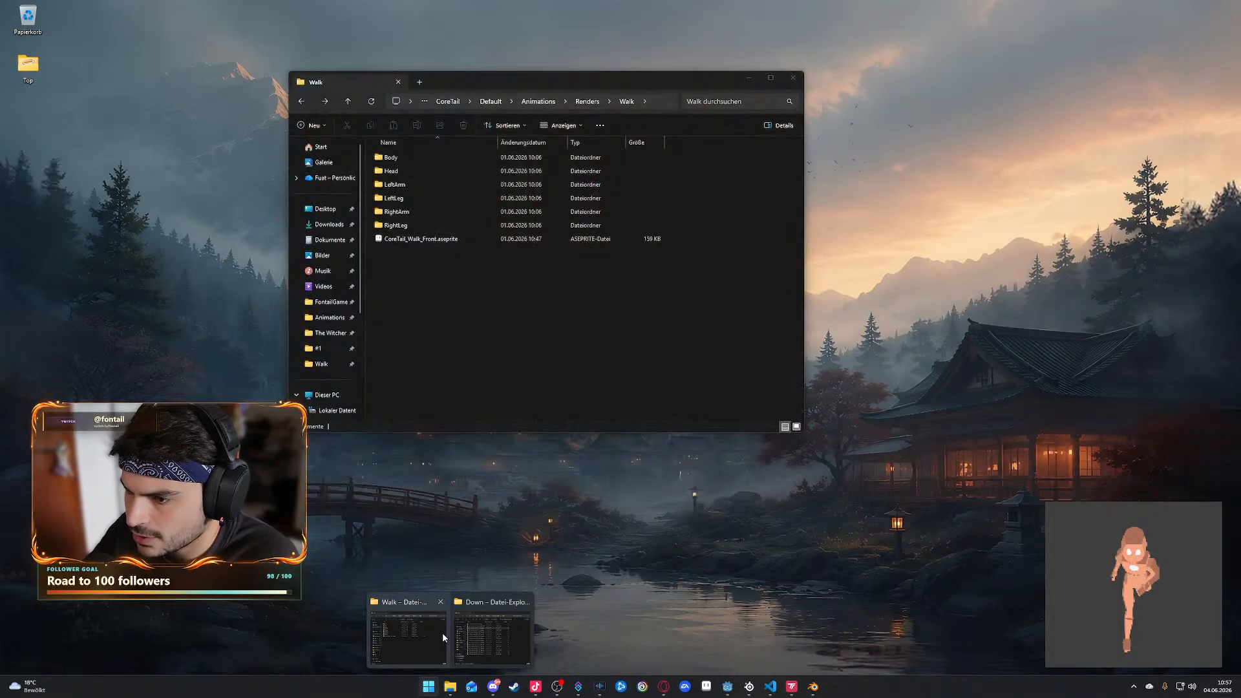
left_click(407, 637)
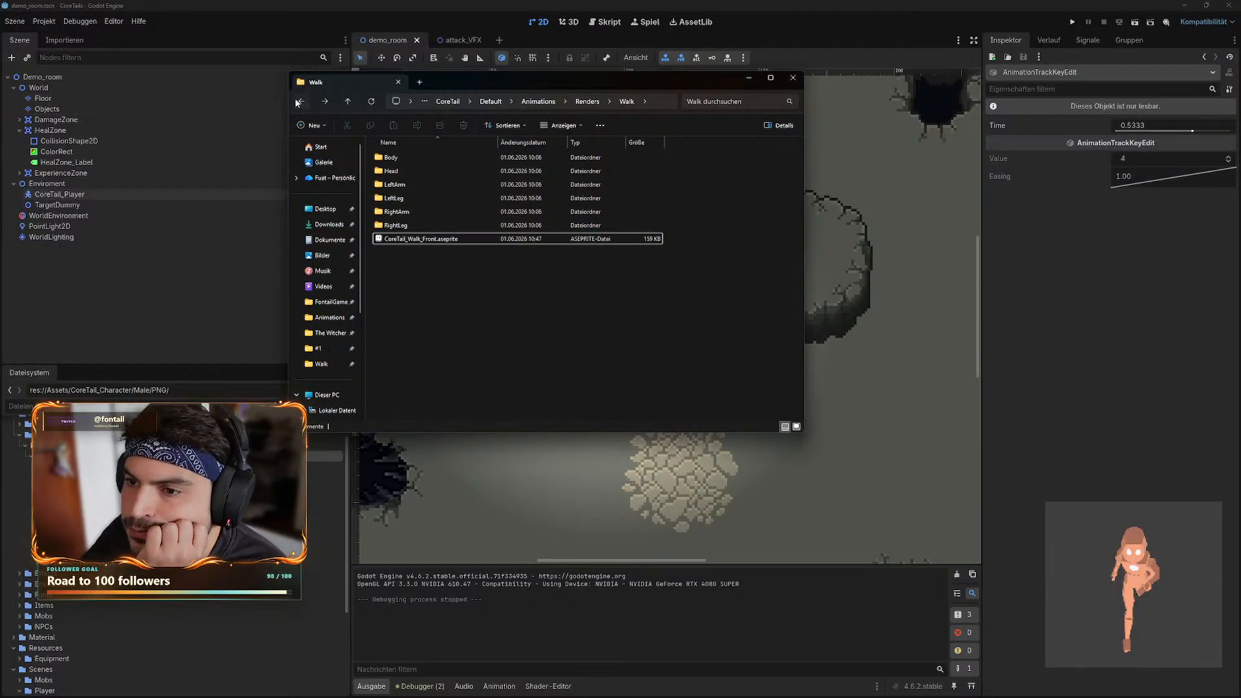
key("alt+Up")
left_click(485, 647)
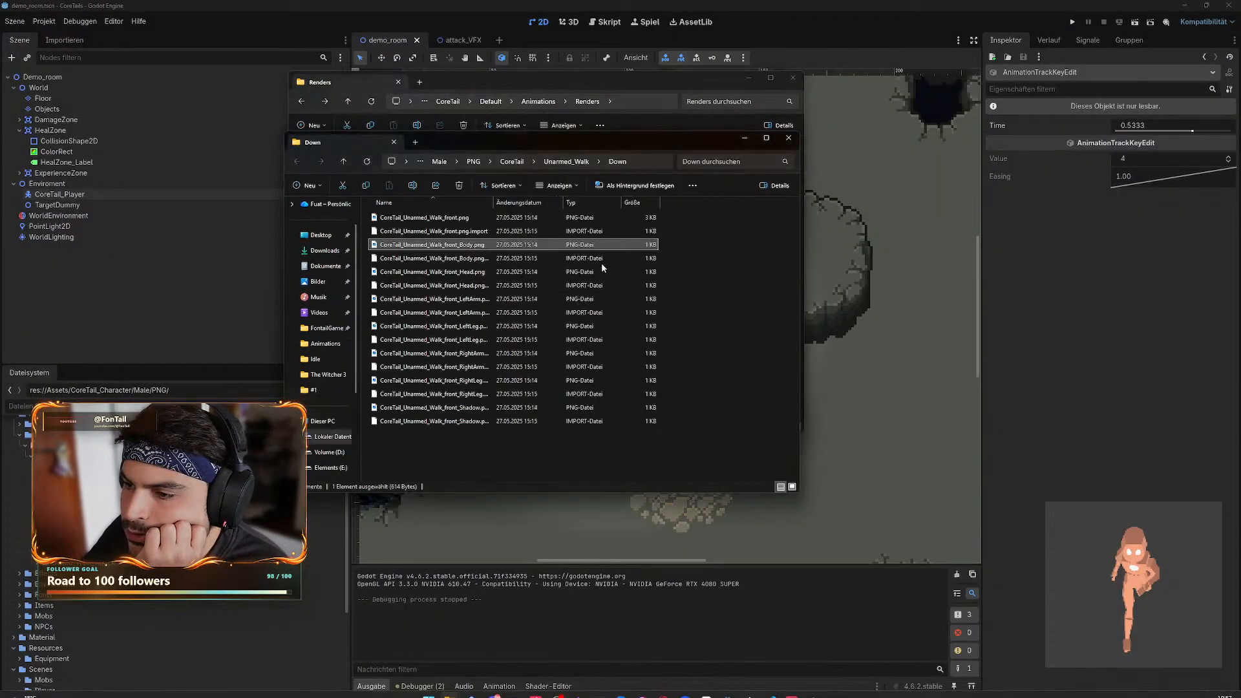
left_click_drag(575, 142, 645, 222)
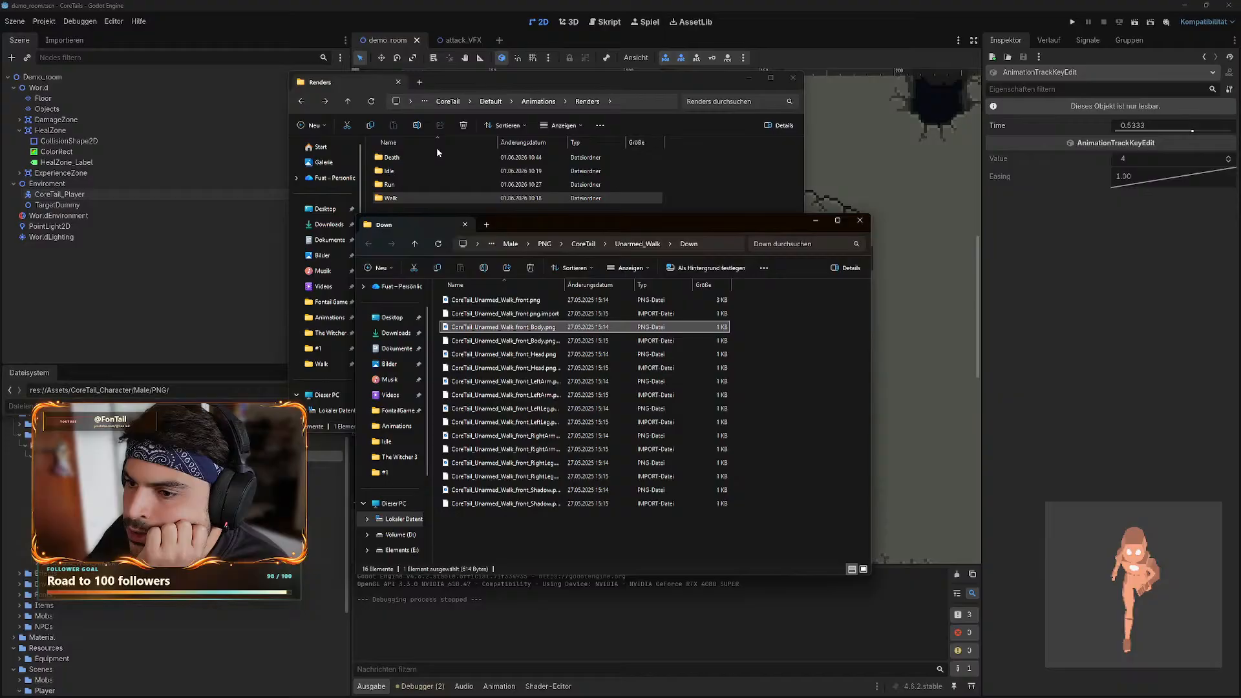
- Check the Animations folder and the Idle render folder in the renders window, and return to Renders
left_click(366, 76)
left_click(538, 101)
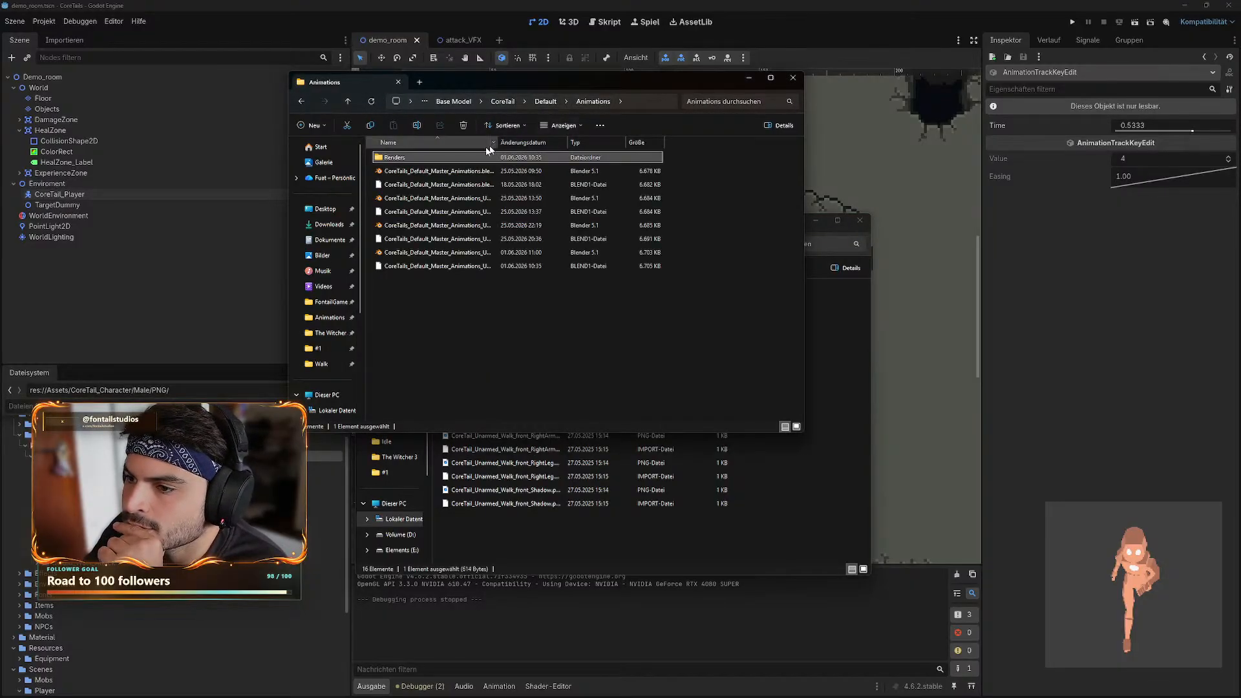
double_click(414, 159)
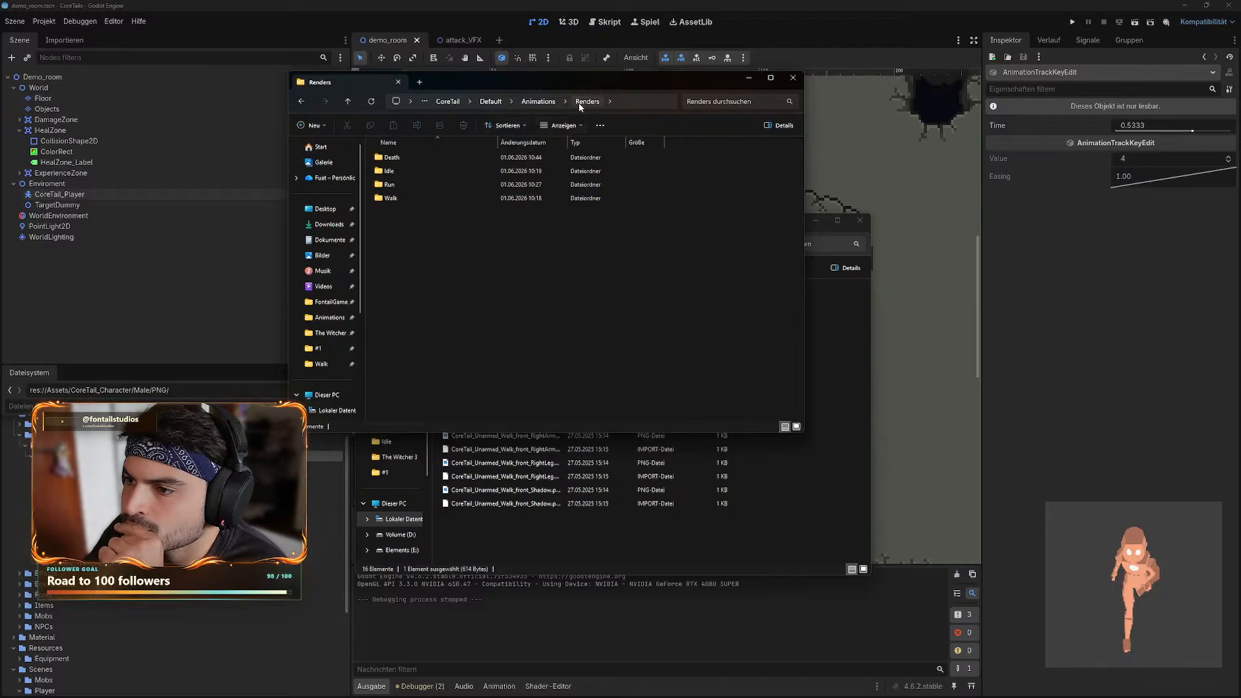
double_click(407, 171)
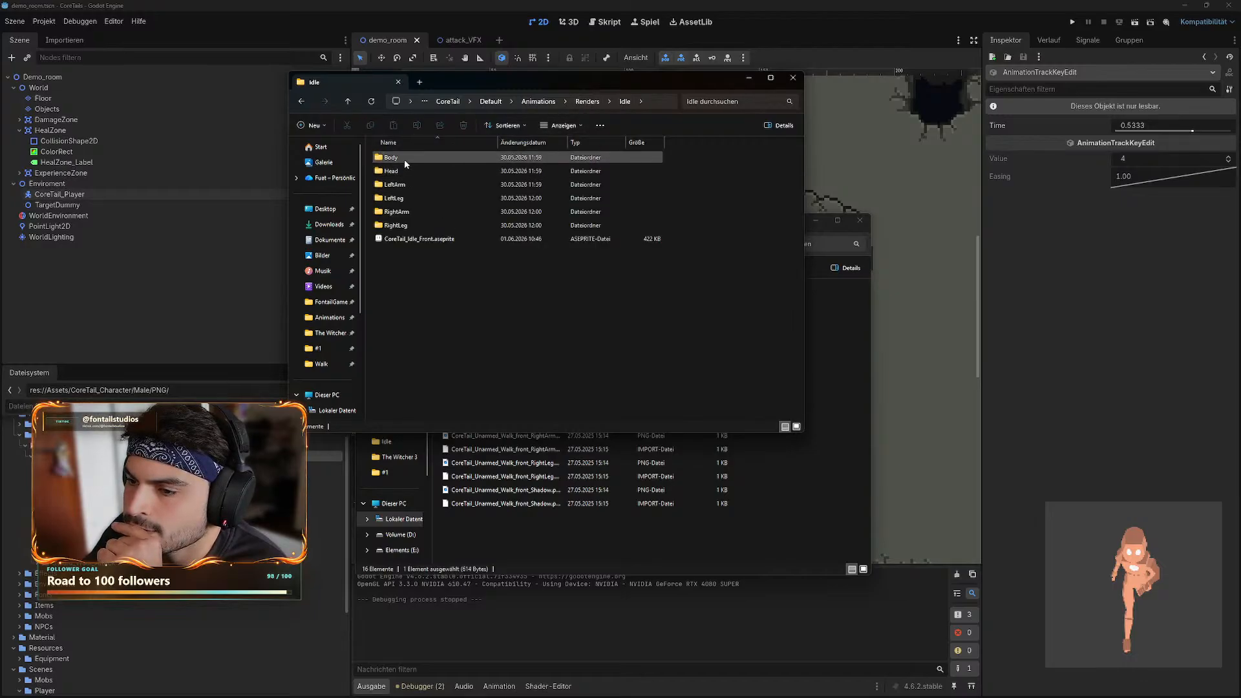
left_click(301, 102)
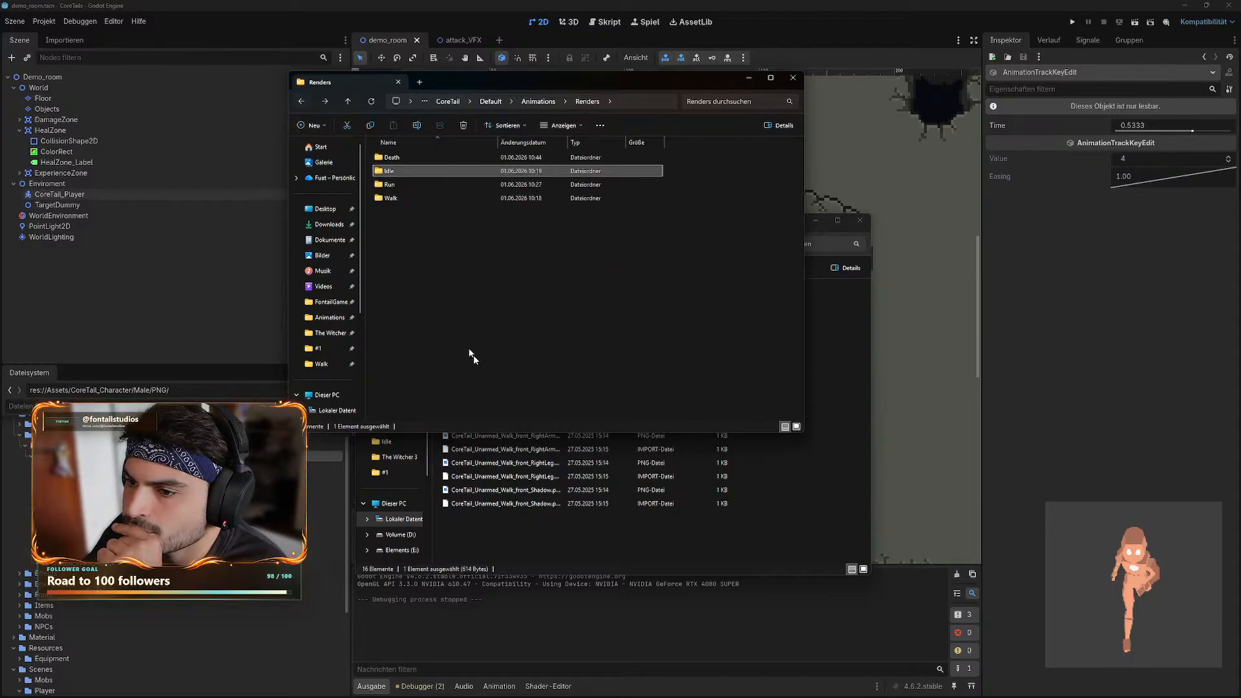
- Go up from the Unarmed_Walk Down sprites to CoreTail_Character and reopen Male, PNG and CoreTail to view the animation folders
left_click(568, 448)
left_click(624, 244)
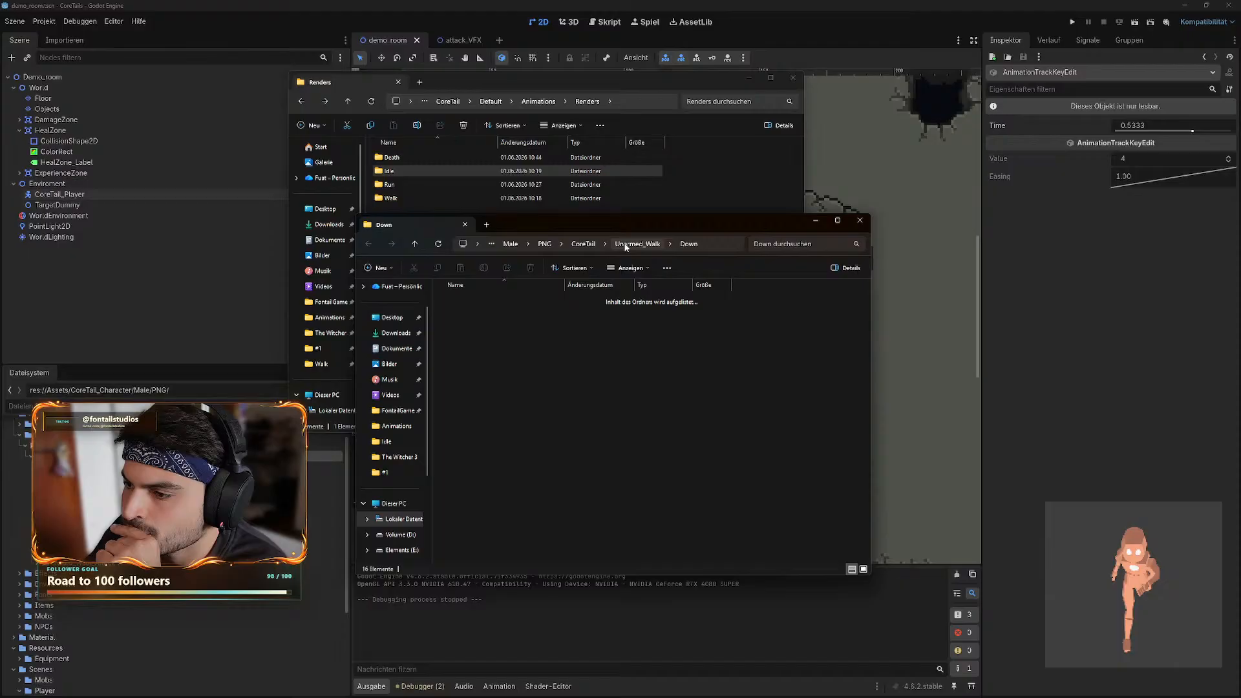
left_click(583, 244)
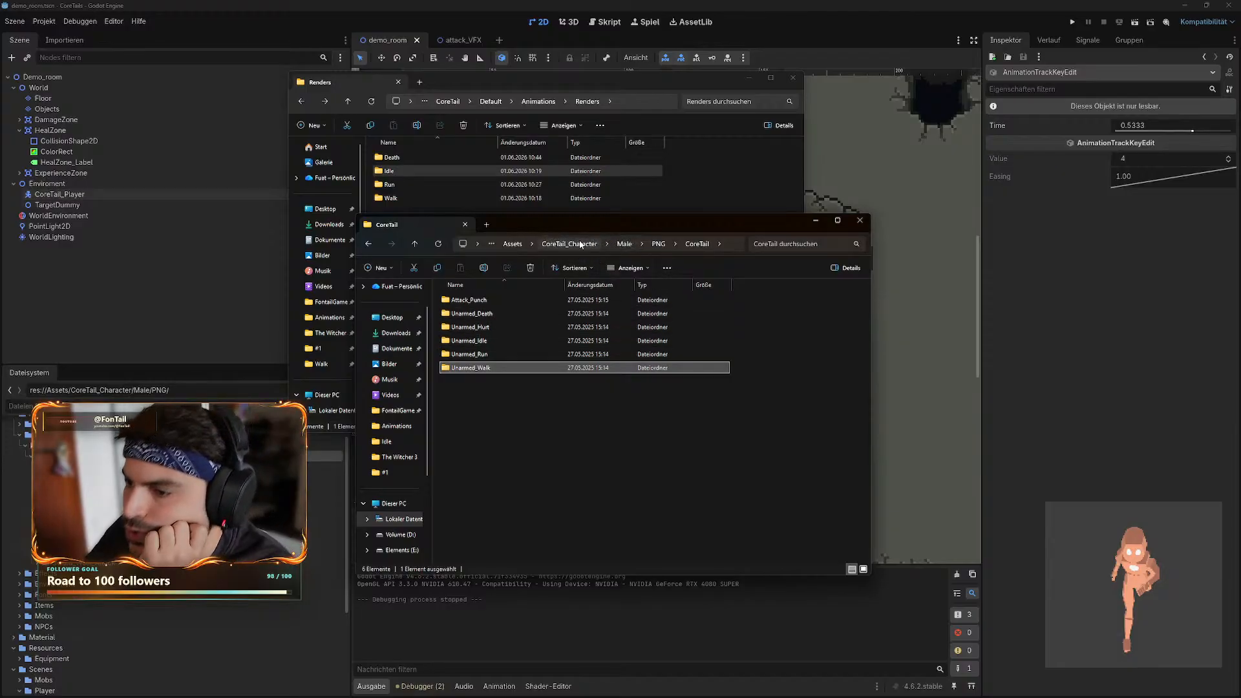
left_click(578, 243)
double_click(474, 301)
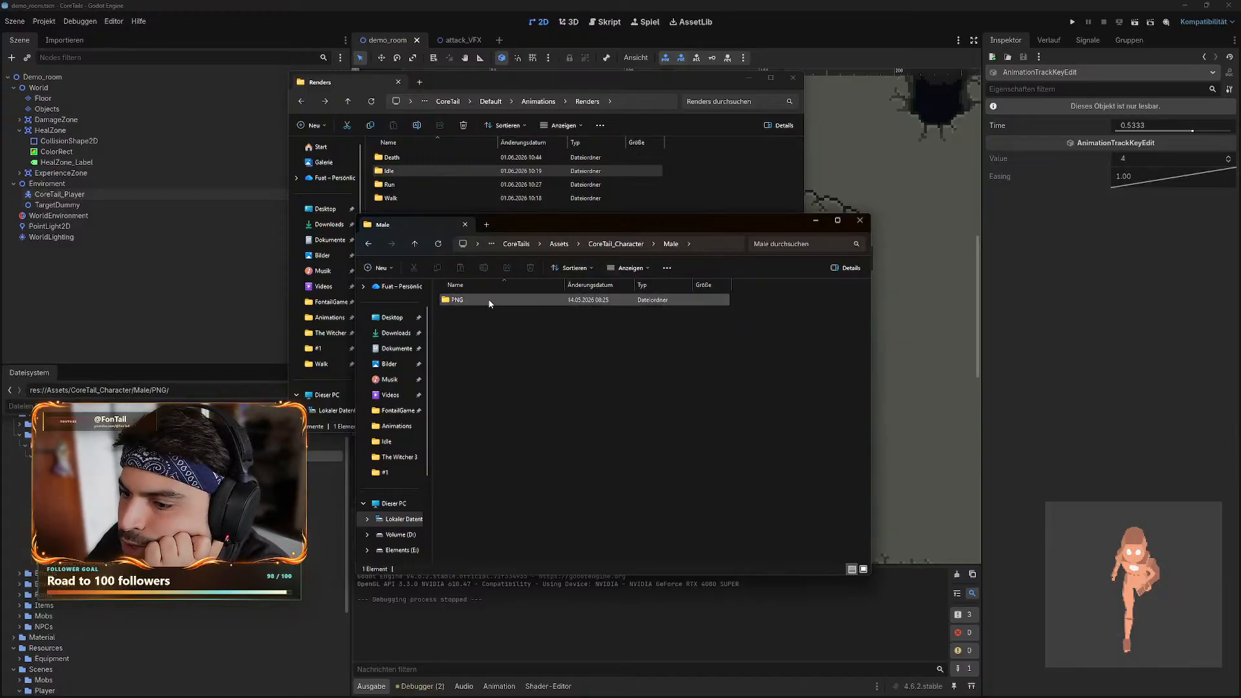
double_click(491, 300)
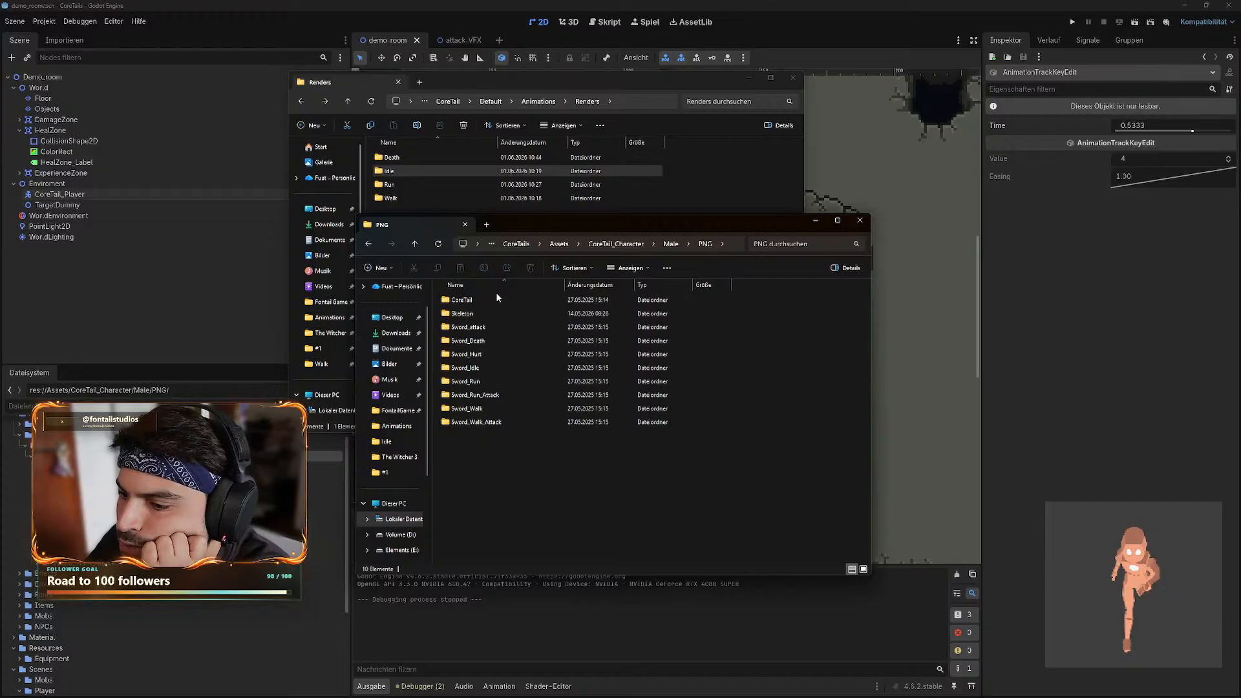
double_click(495, 299)
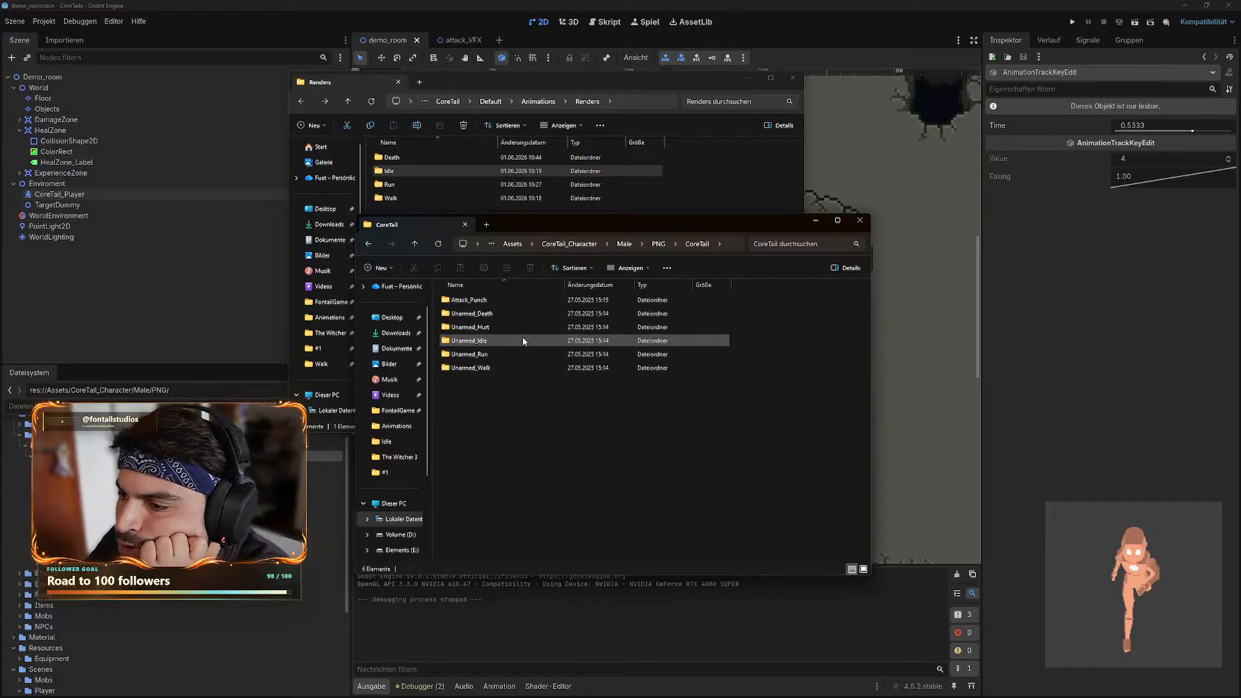
- Go back to the Unarmed_Walk folder and up to the root folder of the CoreTails project
left_click(374, 244)
left_click(375, 245)
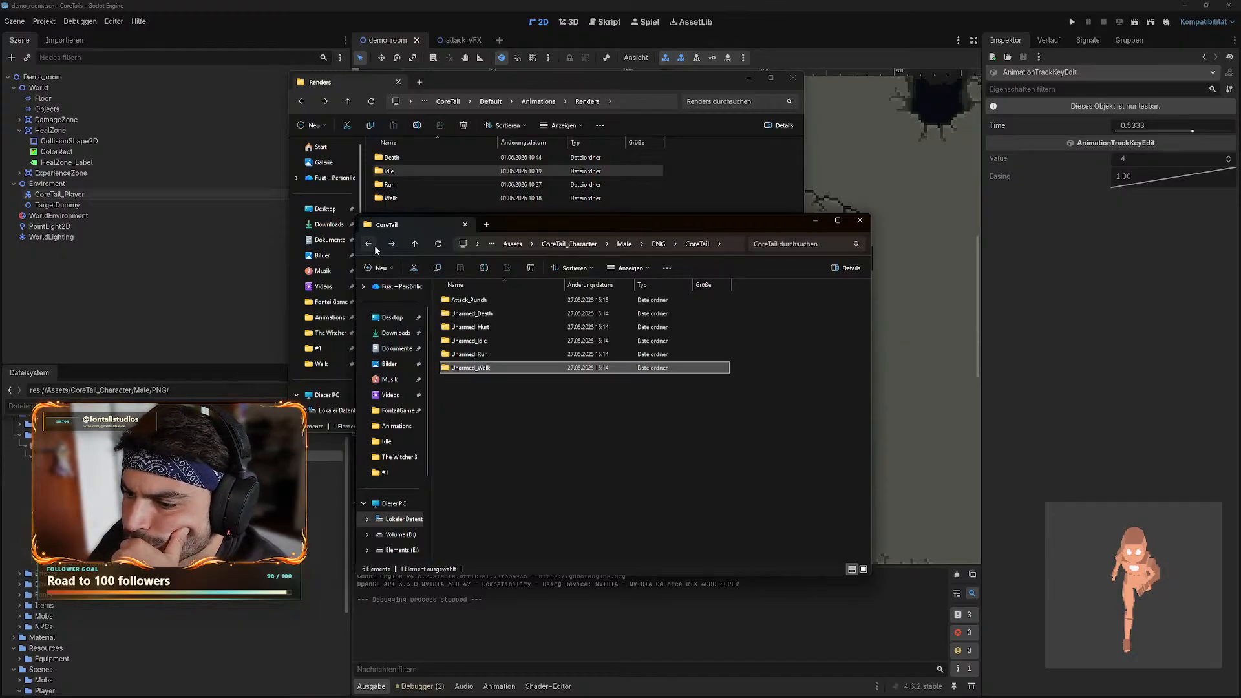
left_click(374, 246)
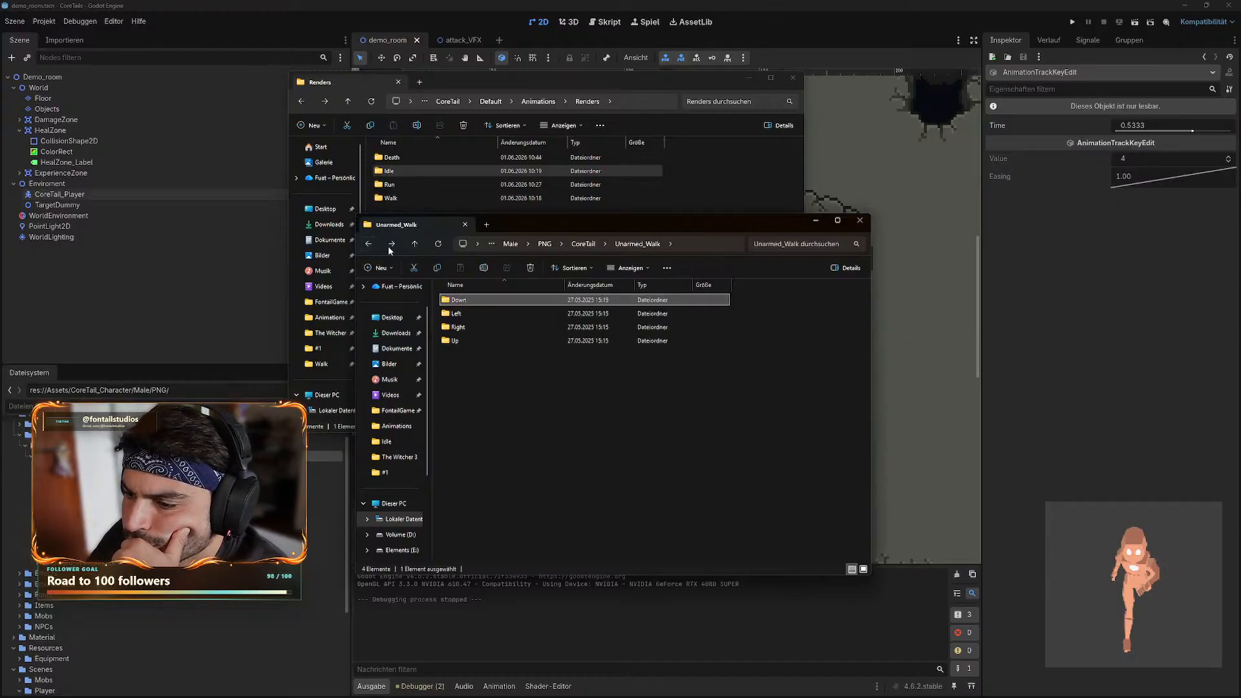
left_click(511, 244)
left_click(533, 247)
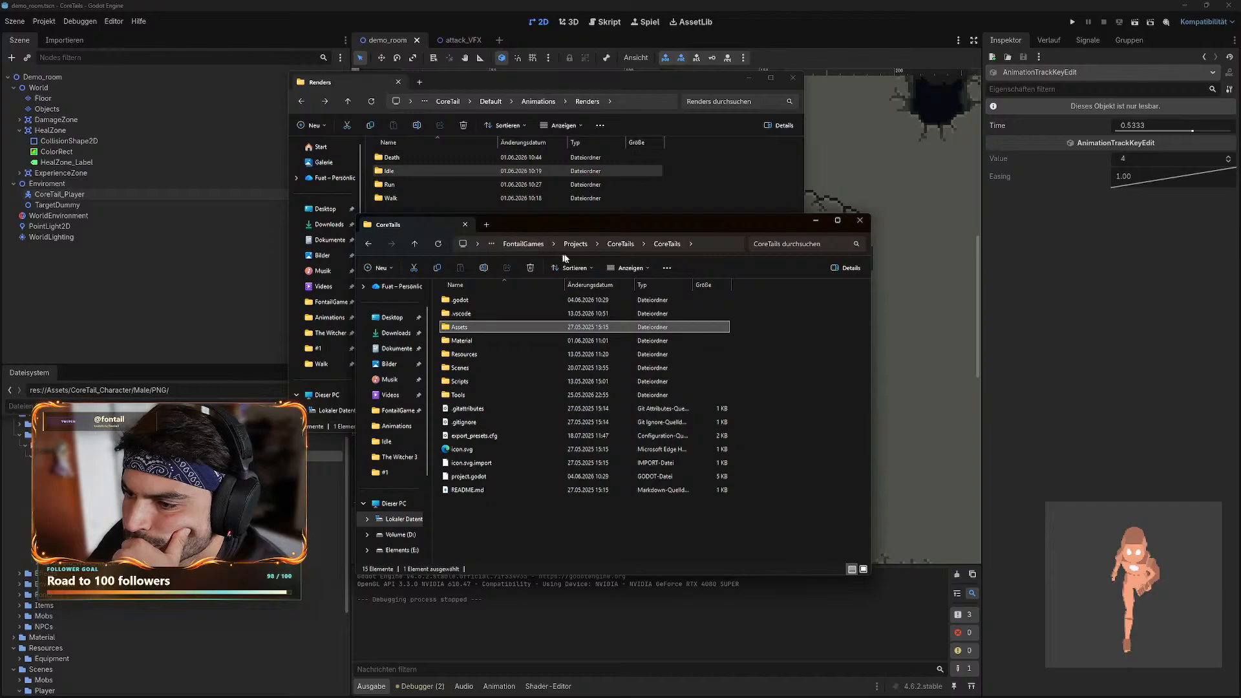
- Open Assets, CoreTail_Character and Male in the project folder to inspect the structure, and return to Assets
double_click(473, 328)
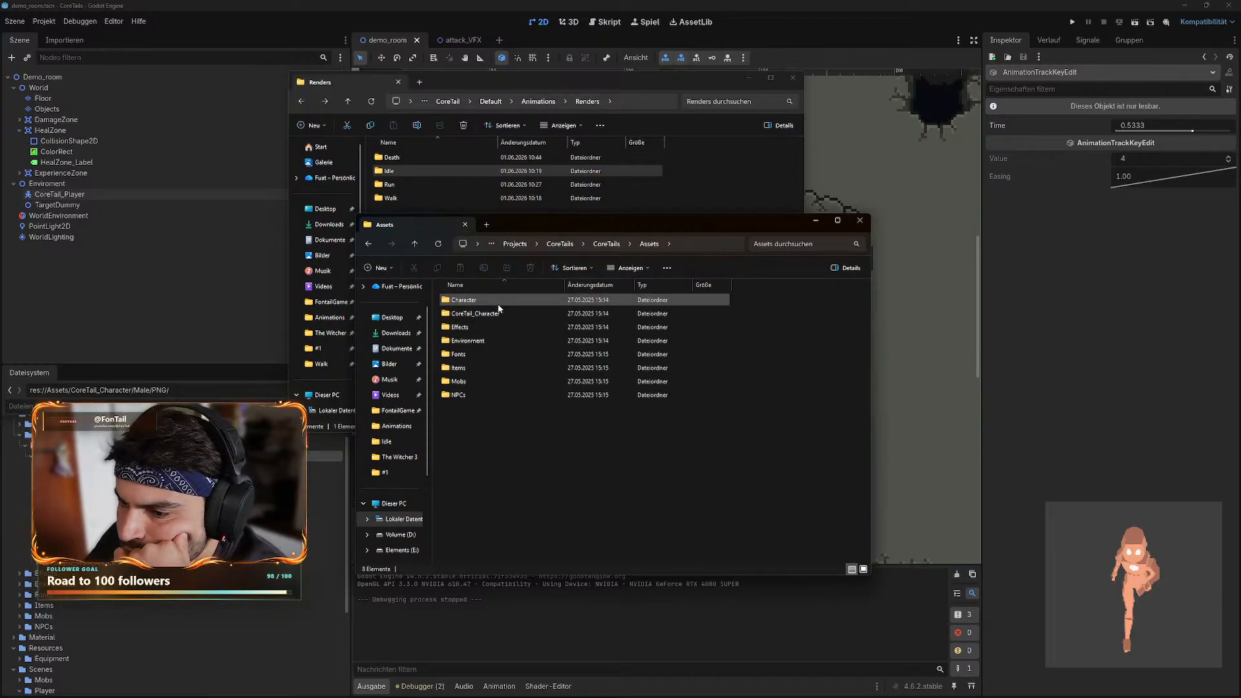
double_click(502, 314)
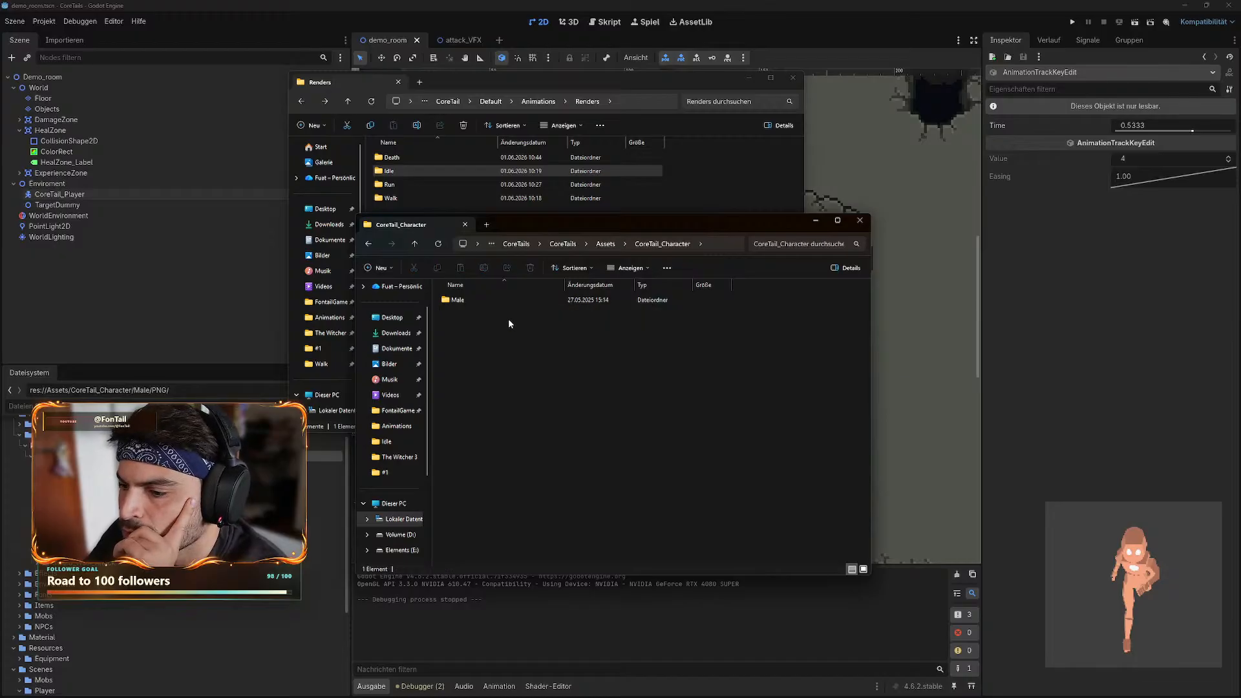
double_click(455, 299)
double_click(477, 300)
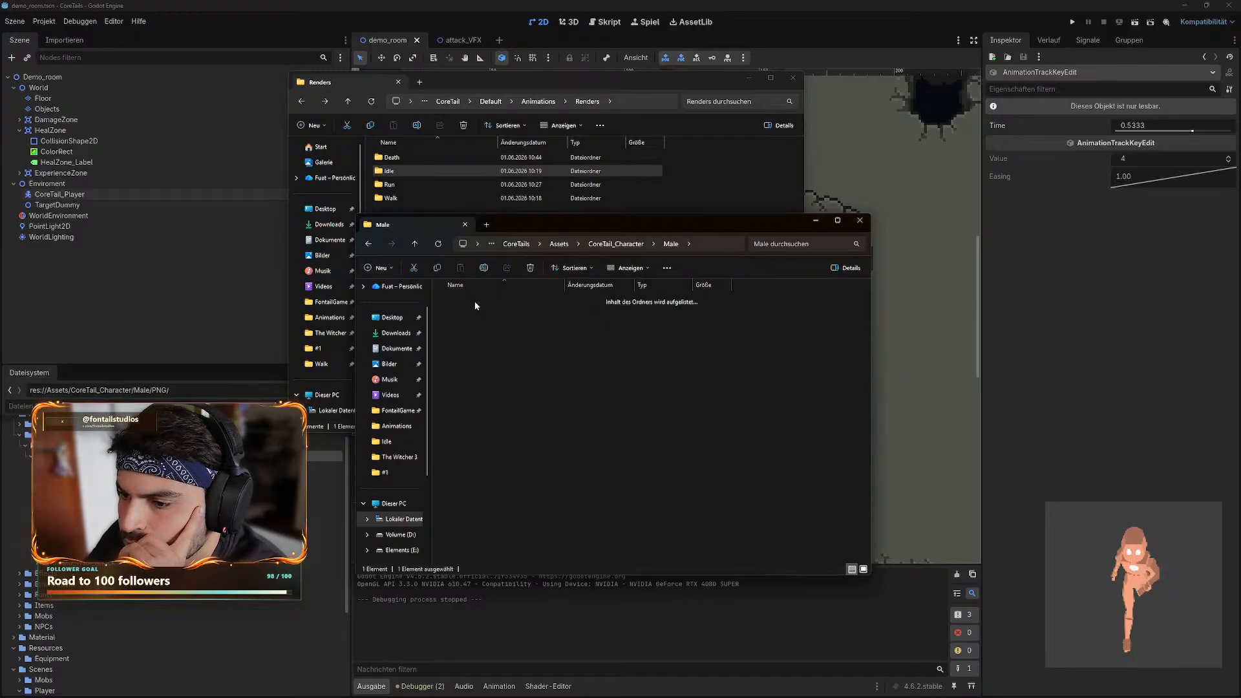
key("alt+Left")
key("alt+Left")
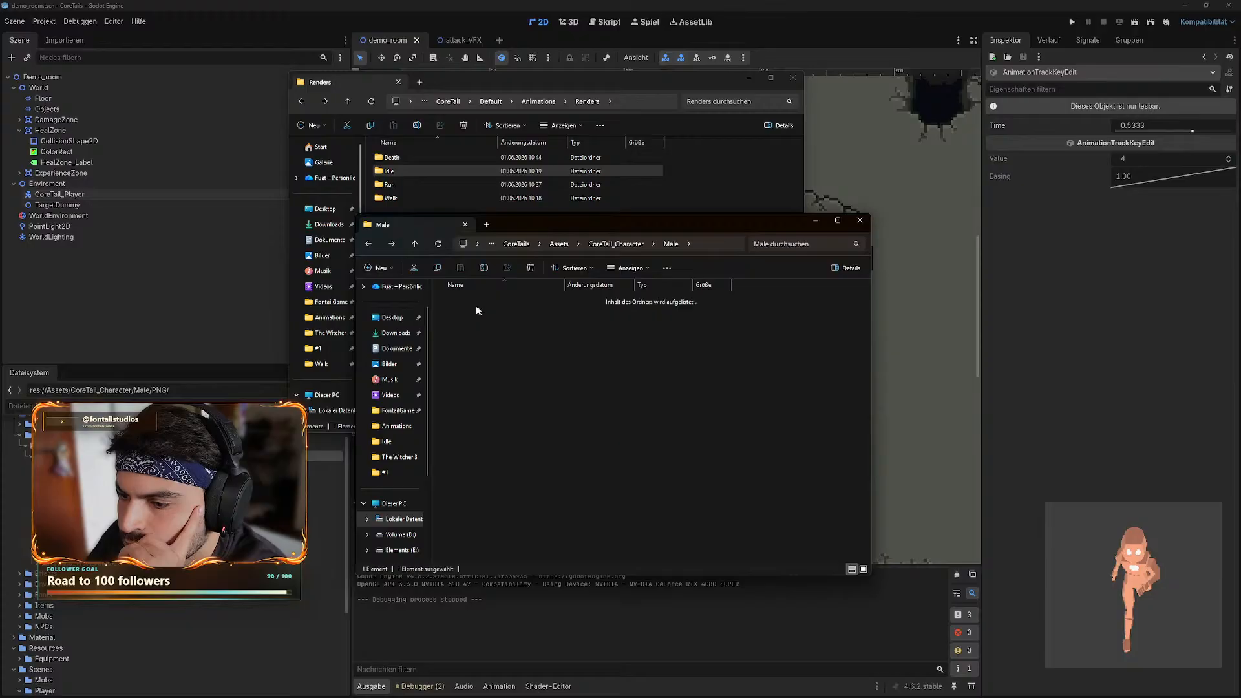
key("alt+Left")
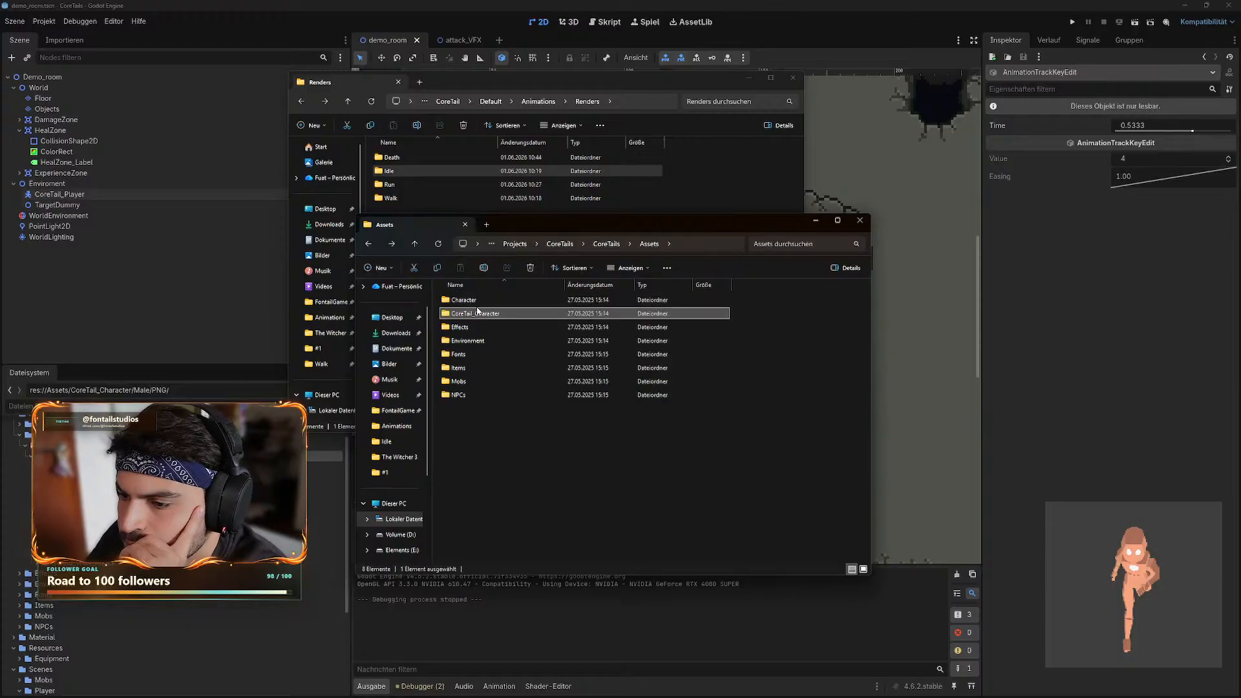
- Look into the Character folder, and open the PNG folder of the male CoreTail_Character to compare their contents
double_click(475, 302)
key("alt+Left")
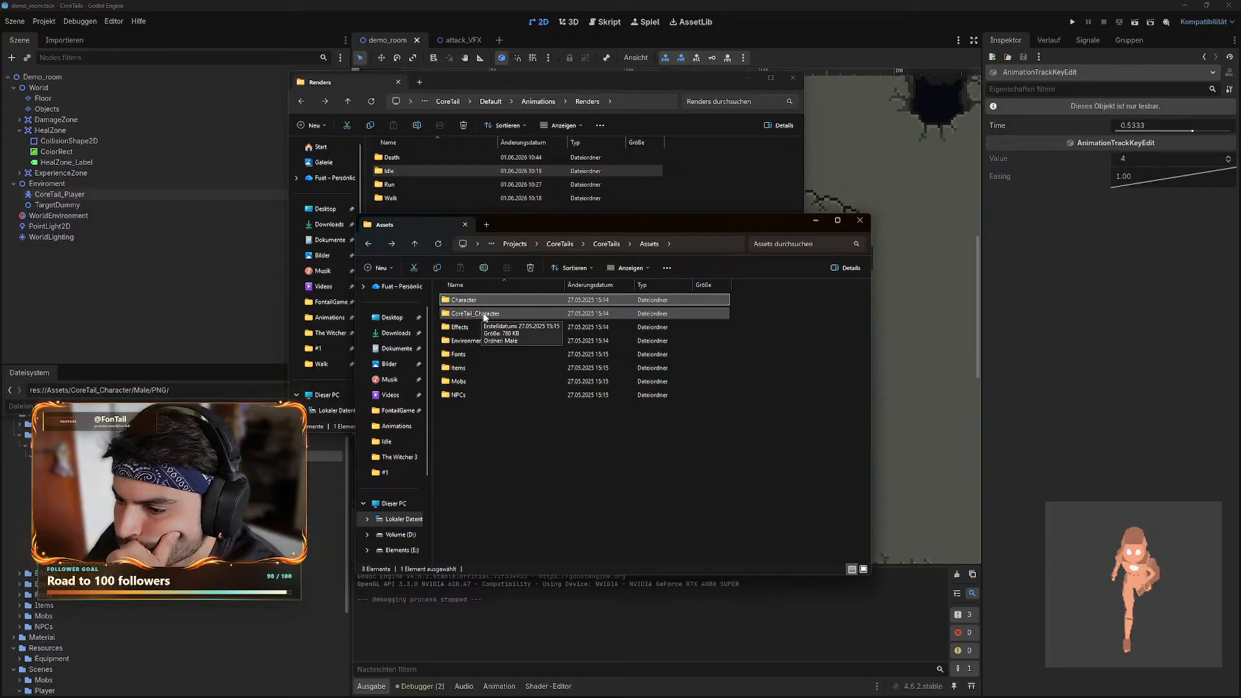
left_click(470, 315)
double_click(471, 316)
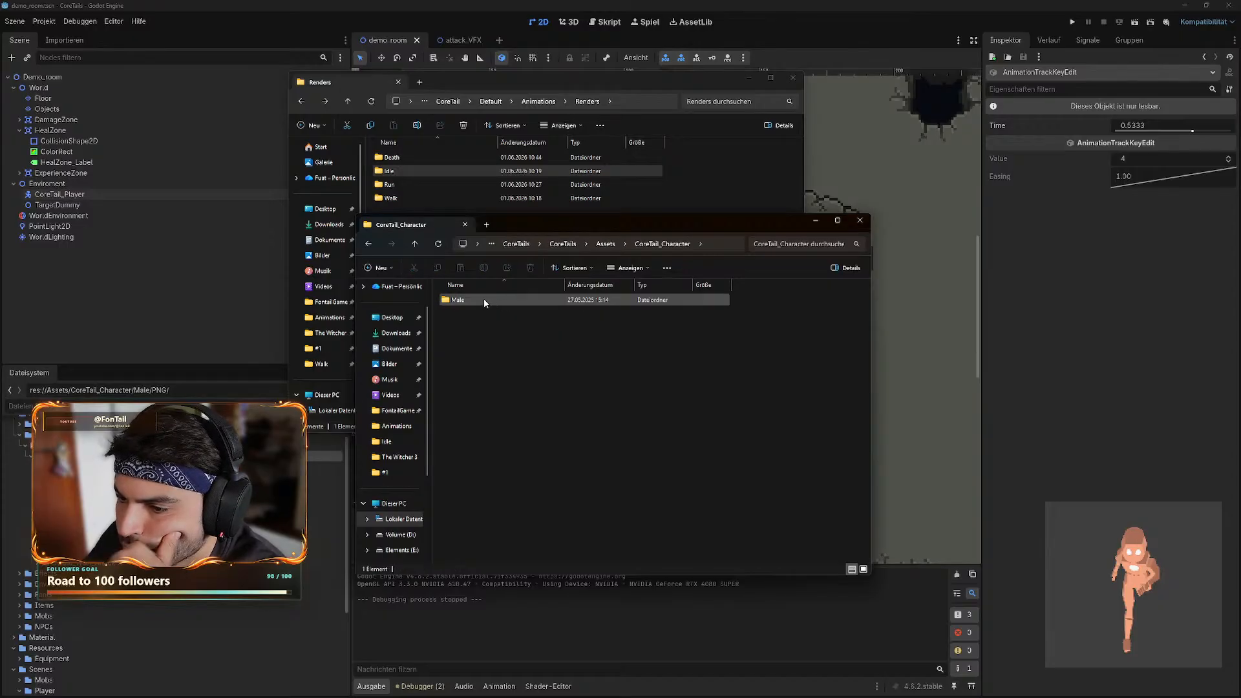
left_click(483, 300)
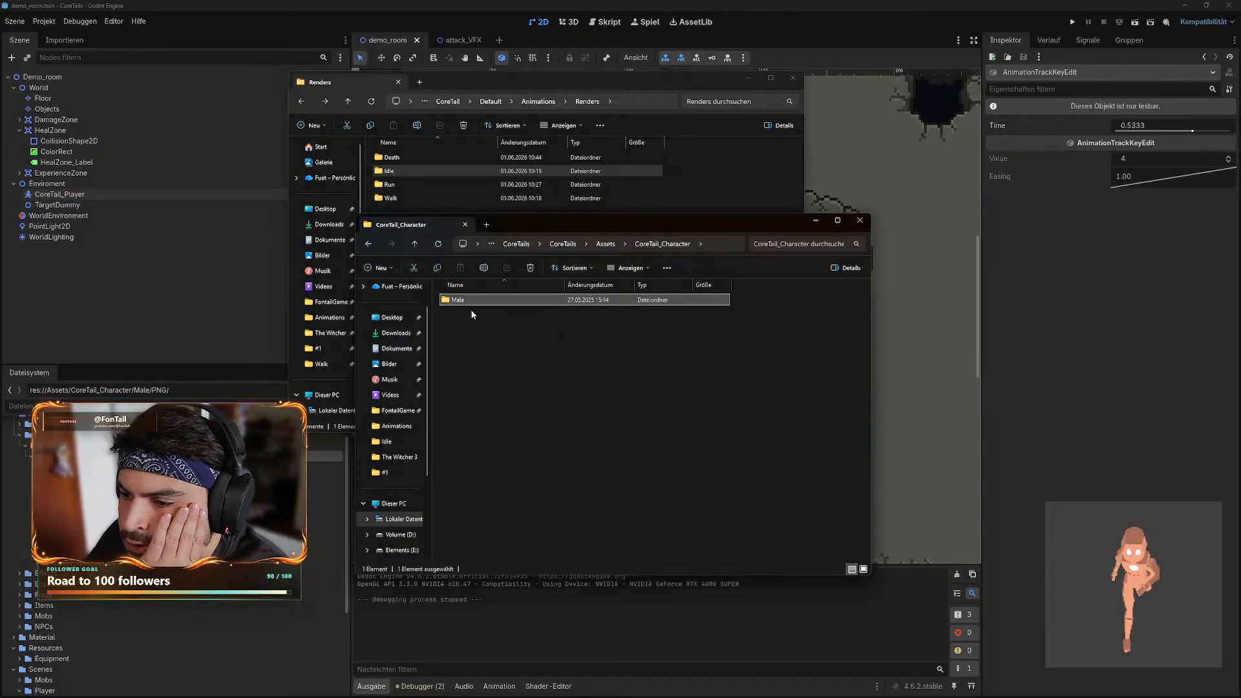
left_click(472, 329)
left_click(464, 300)
double_click(464, 300)
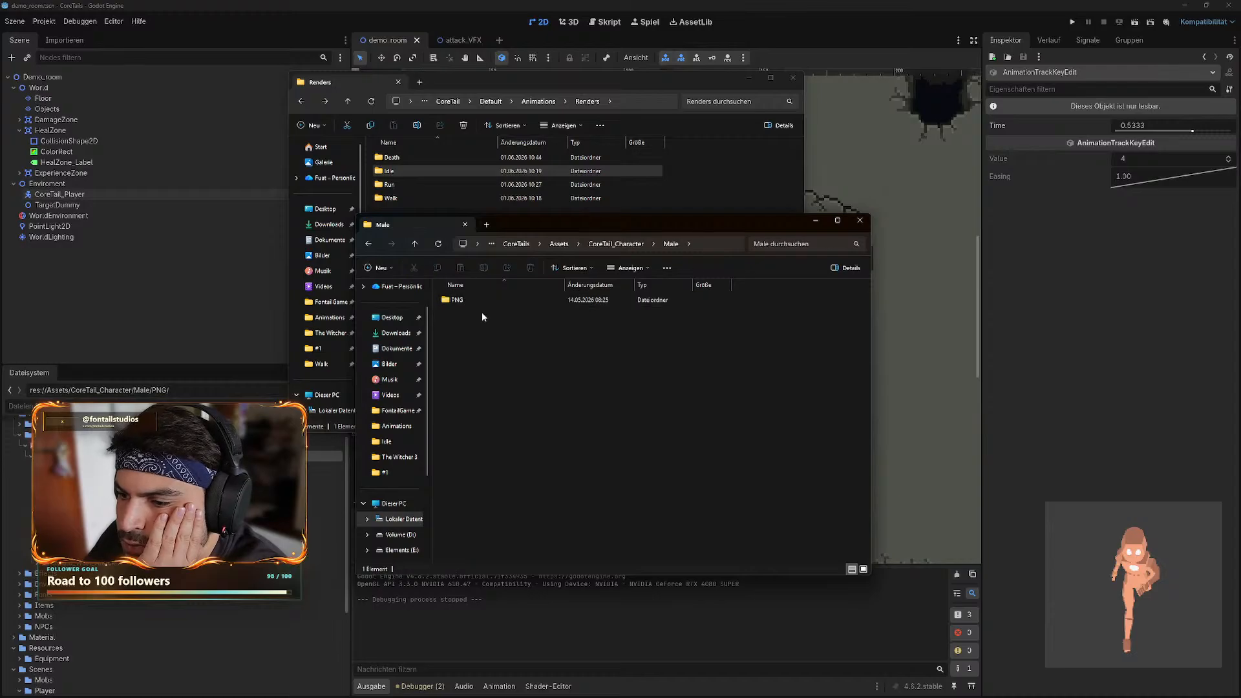
double_click(446, 300)
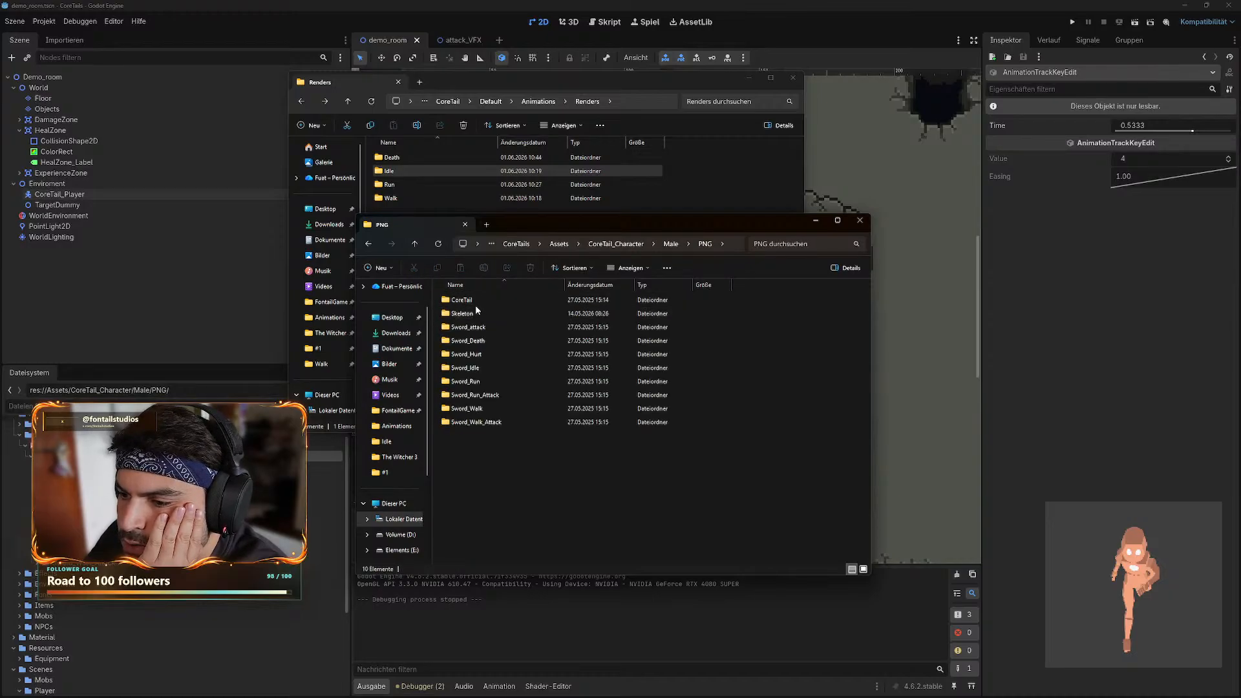
- Go back from the PNG folder to the CoreTail_Character folder in the project's Assets
key("alt+Left")
key("alt+Left")
key("alt+Left")
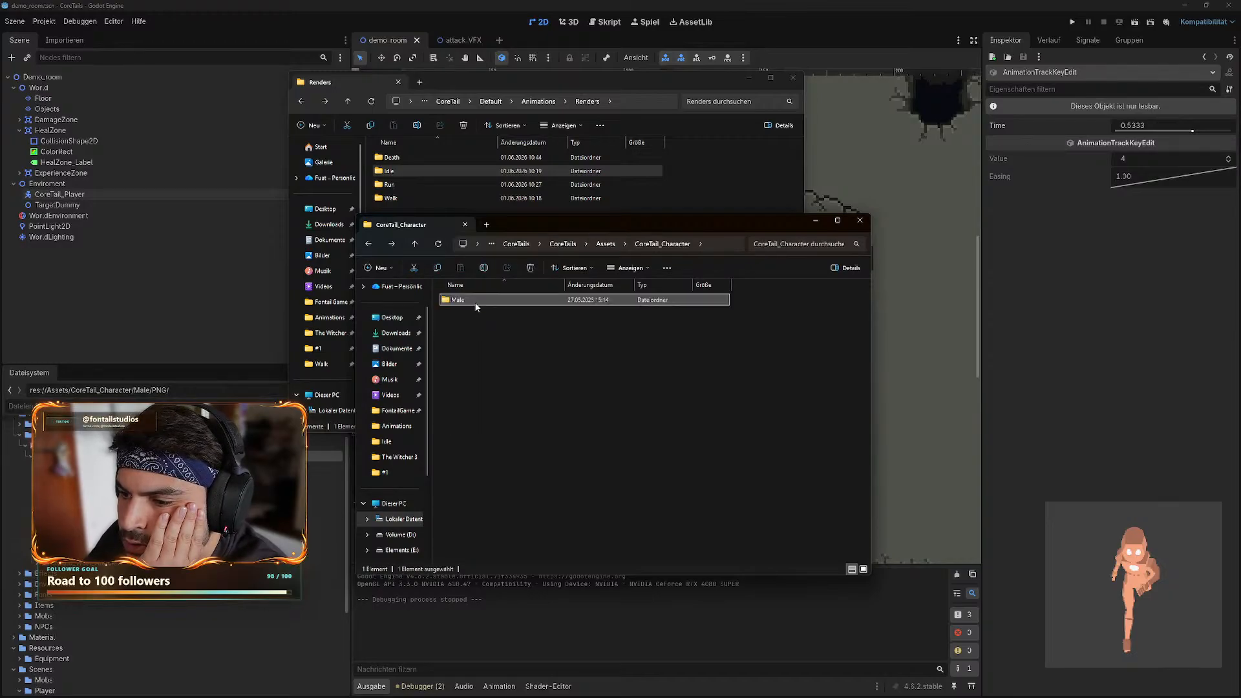
double_click(480, 314)
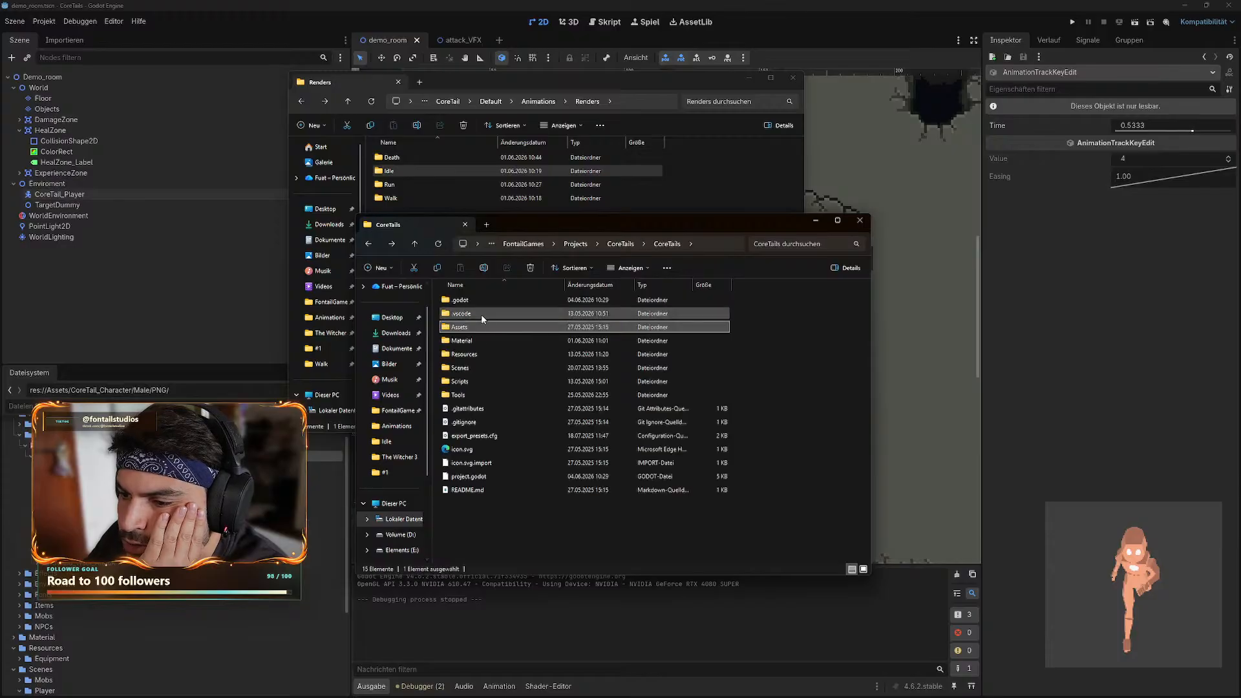
key("alt+Left")
double_click(479, 314)
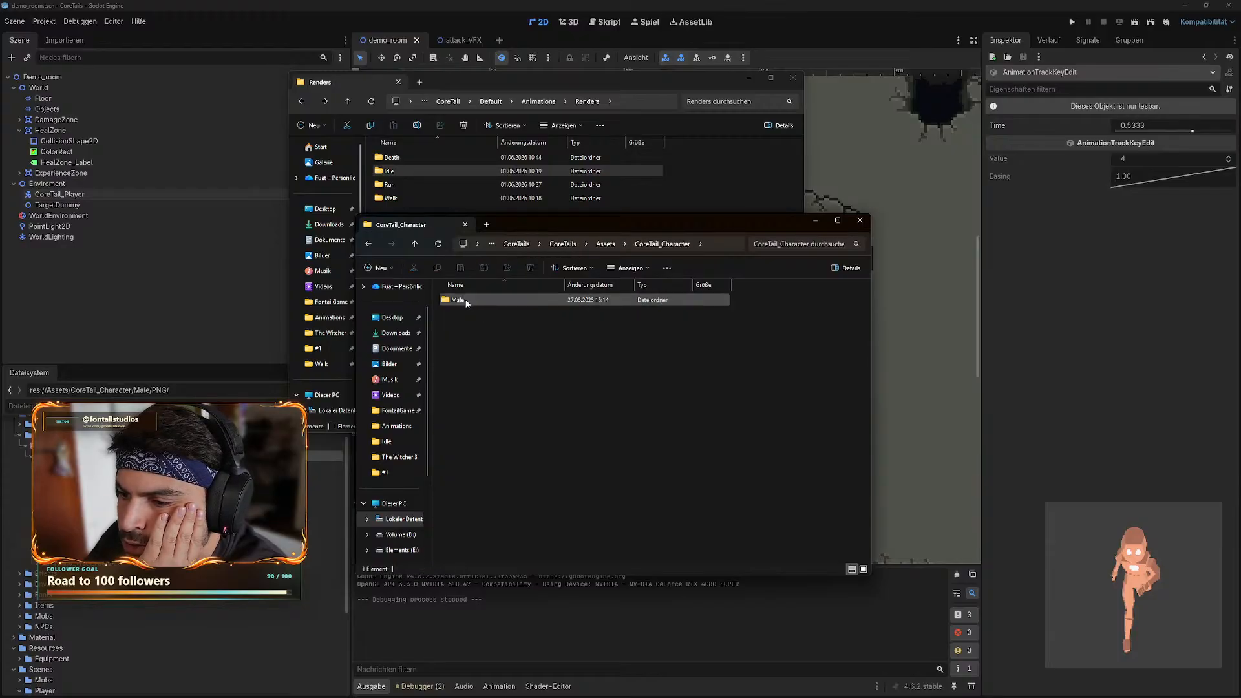
- Try to create a new folder named Base in CoreTail_Character
right_click(468, 329)
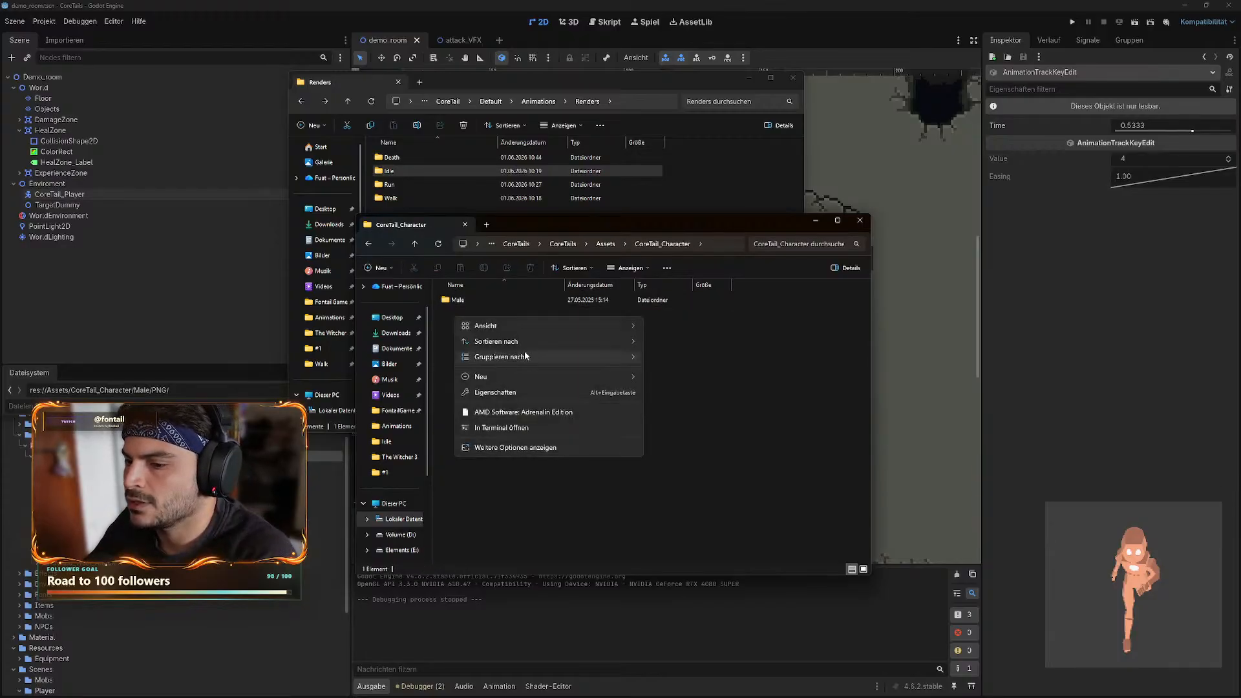
mouse_move(511, 375)
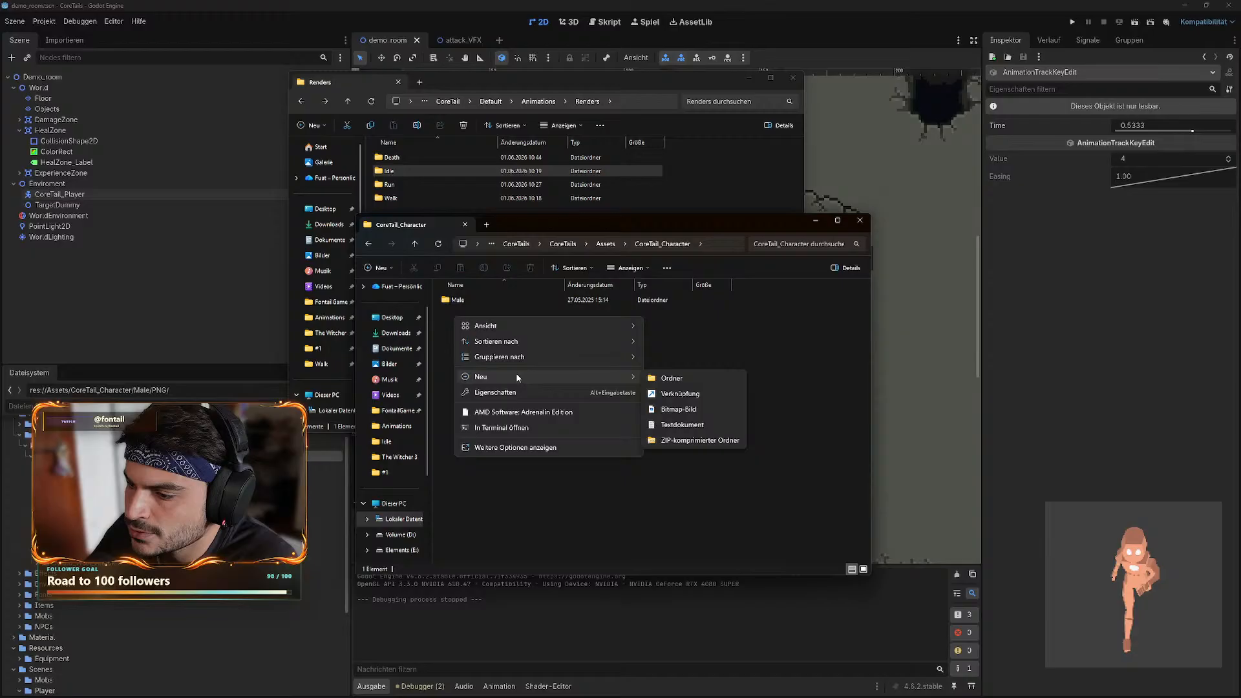
left_click(671, 380)
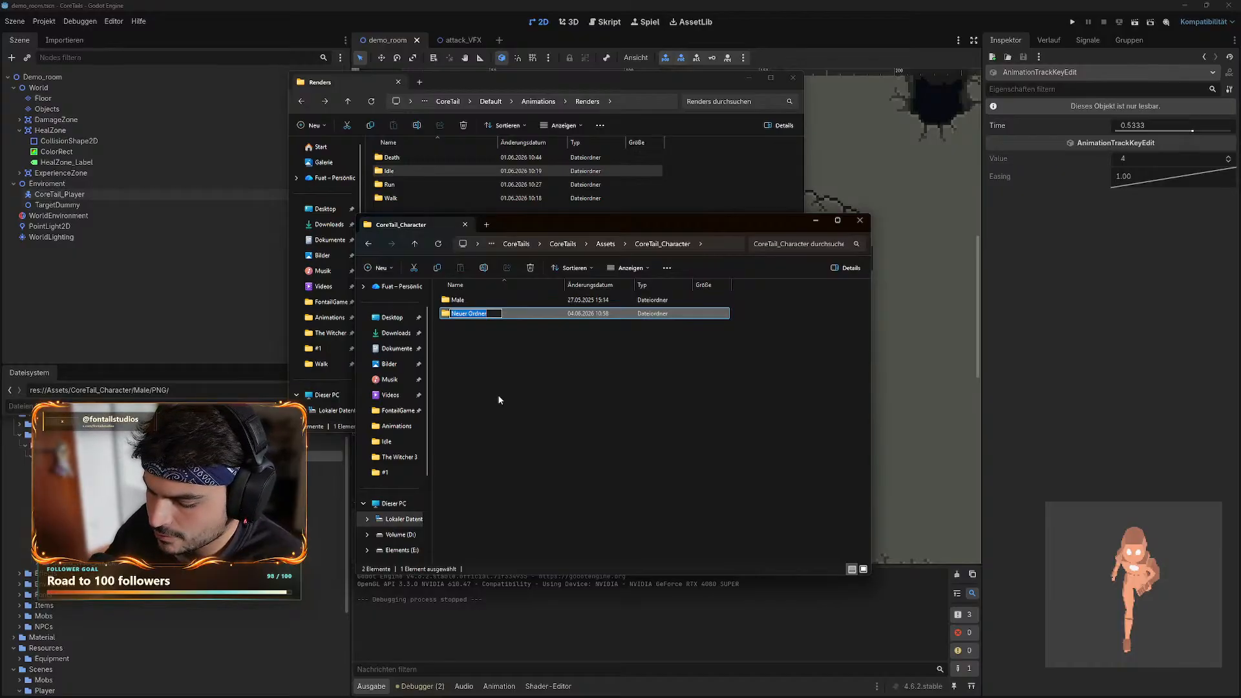
type("Bas")
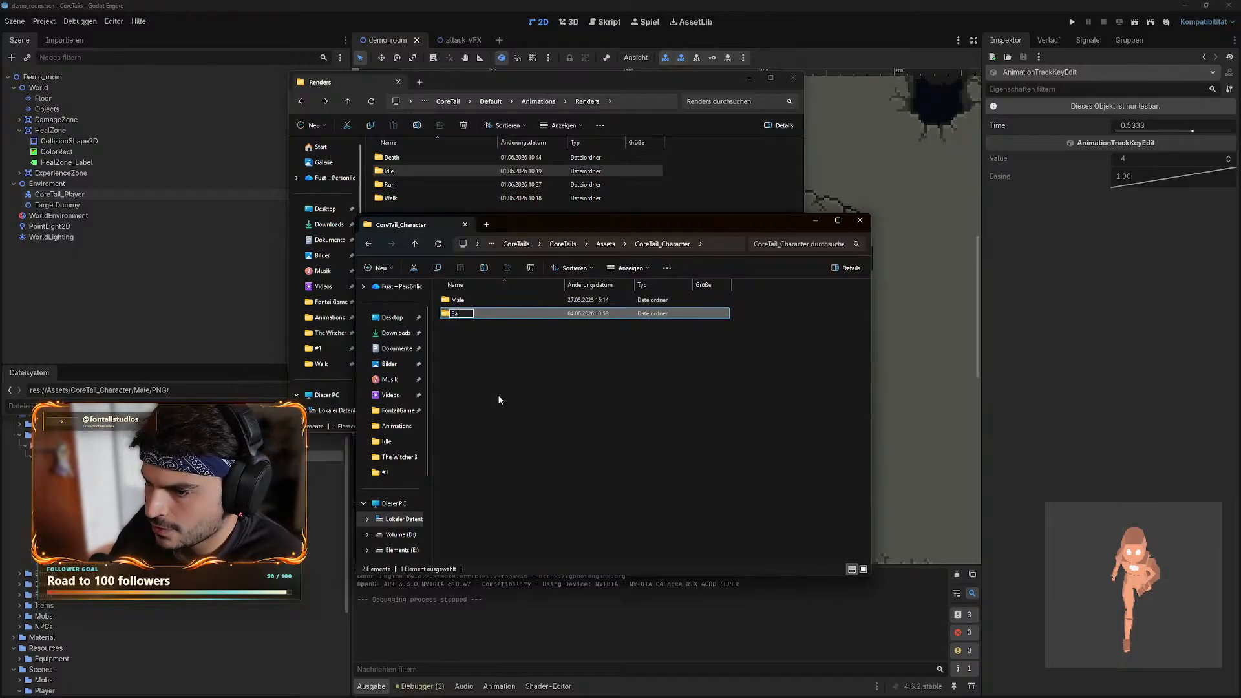
key("BackSpace")
key("BackSpace")
type("Base")
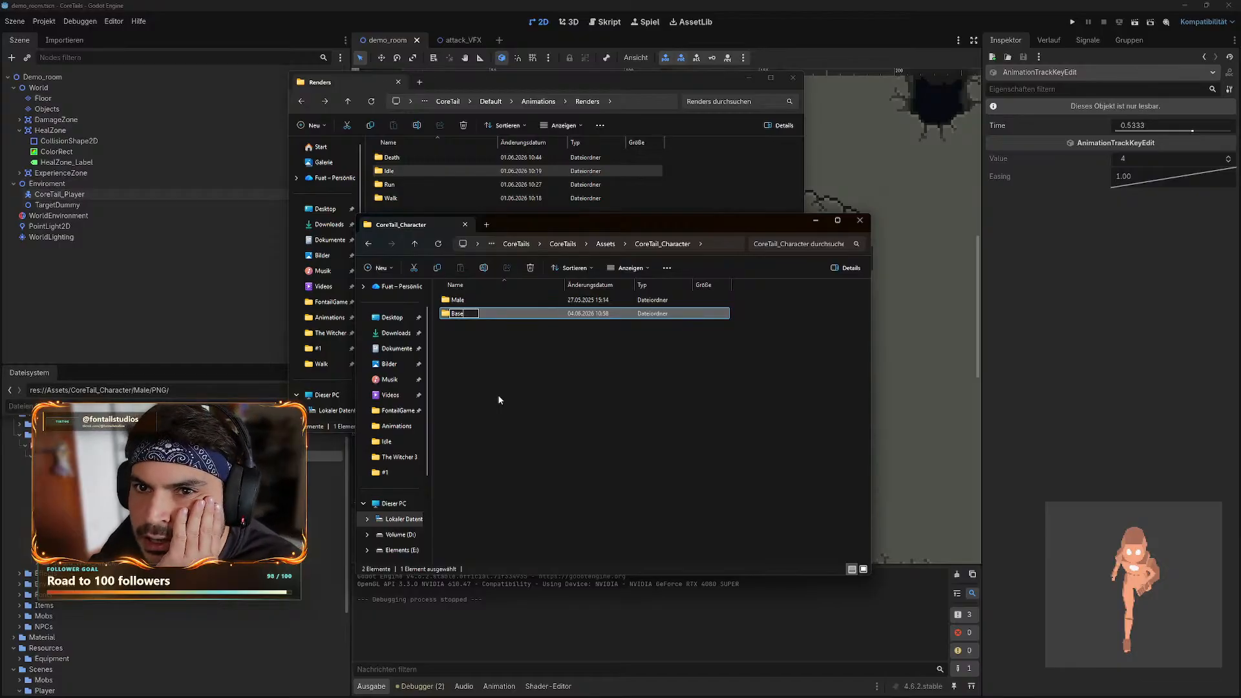
key("BackSpace")
key("BackSpace")
key("BackSpace")
key("BackSpace")
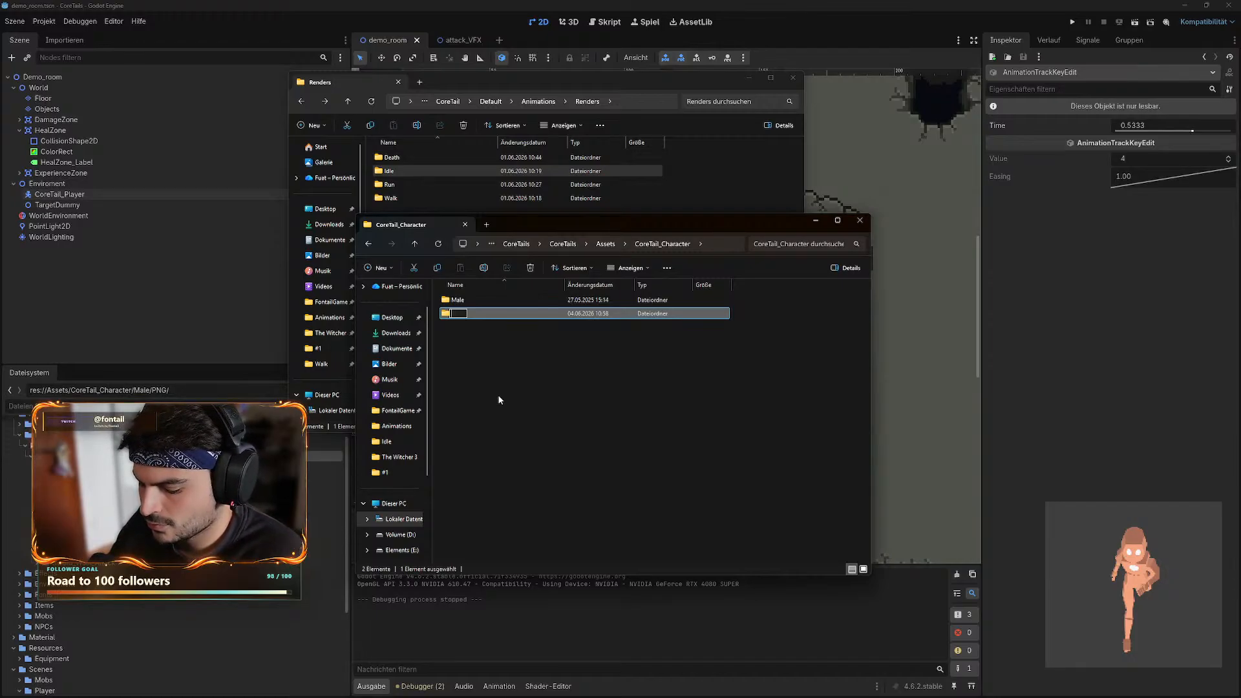
- Delete the new placeholder folder from CoreTail_Character
left_click(472, 328)
left_click(483, 334)
left_click(480, 314)
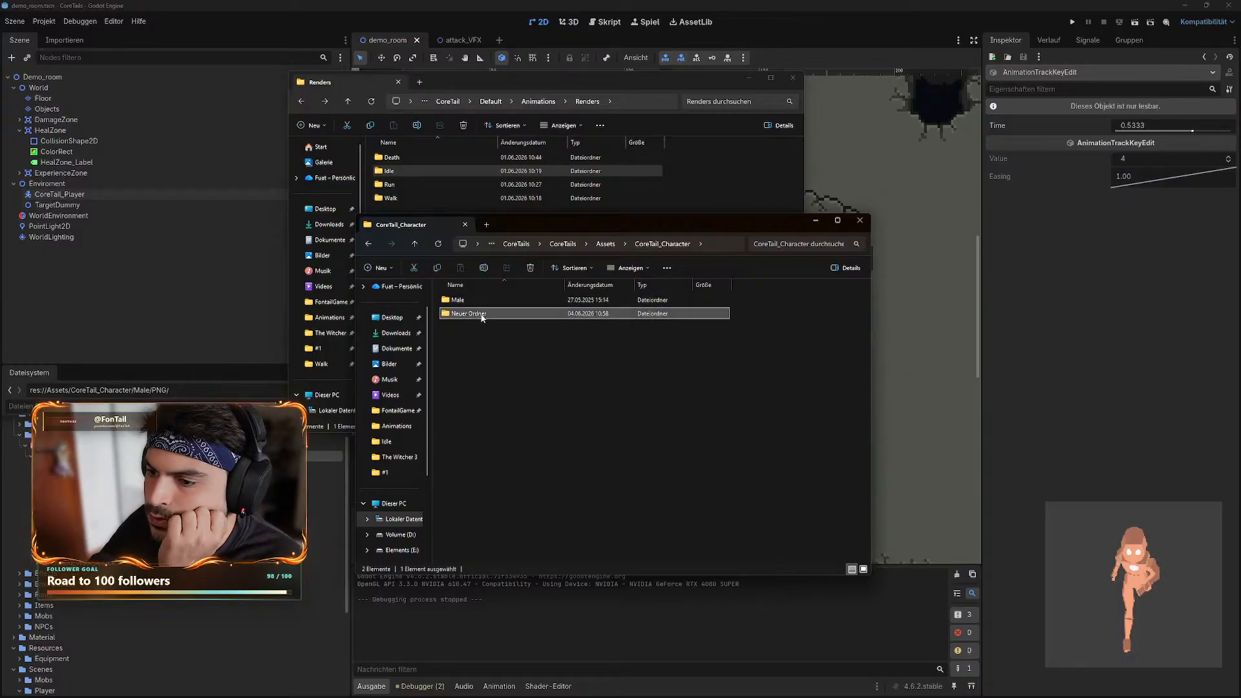
key("Delete")
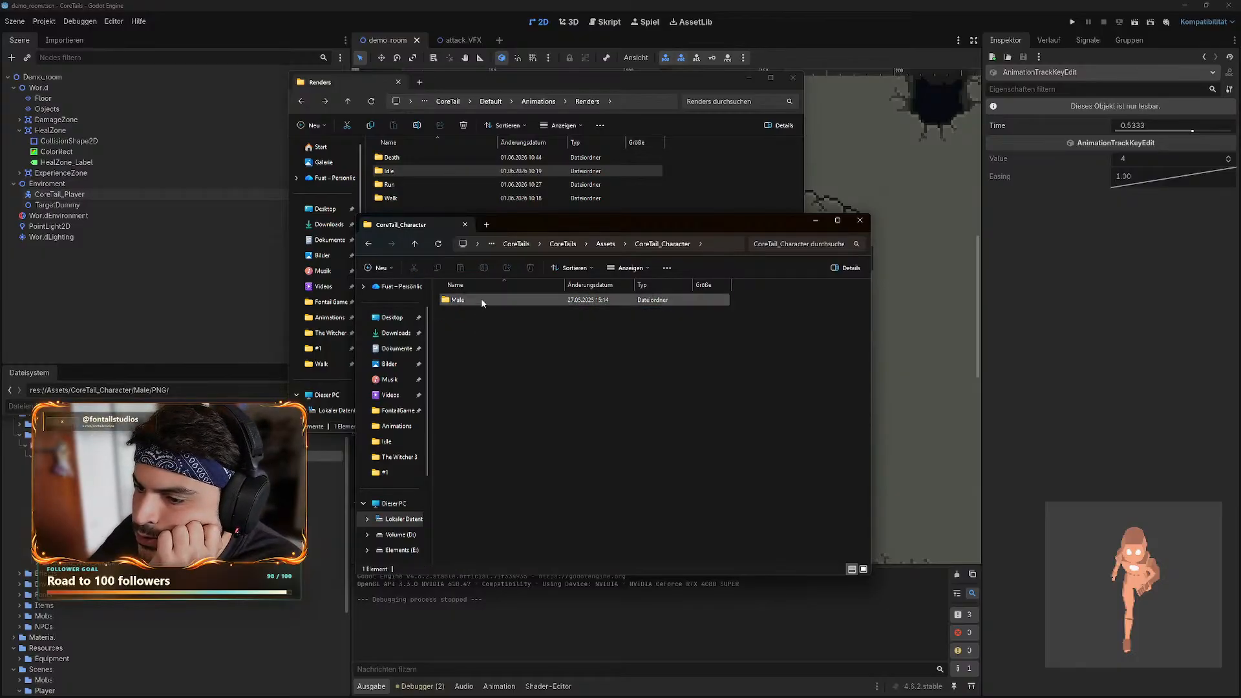
- Create a folder named Human_Base in CoreTail_Character and open it
right_click(475, 335)
left_click(451, 329)
right_click(451, 329)
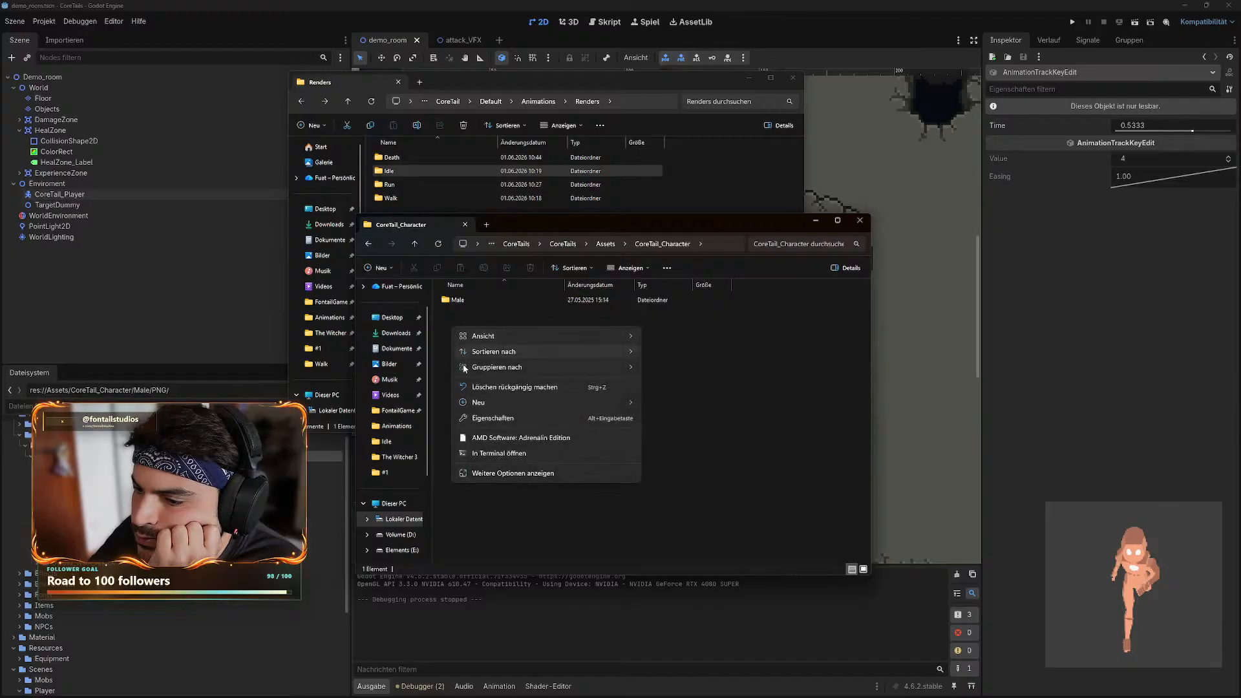
mouse_move(607, 402)
left_click(676, 406)
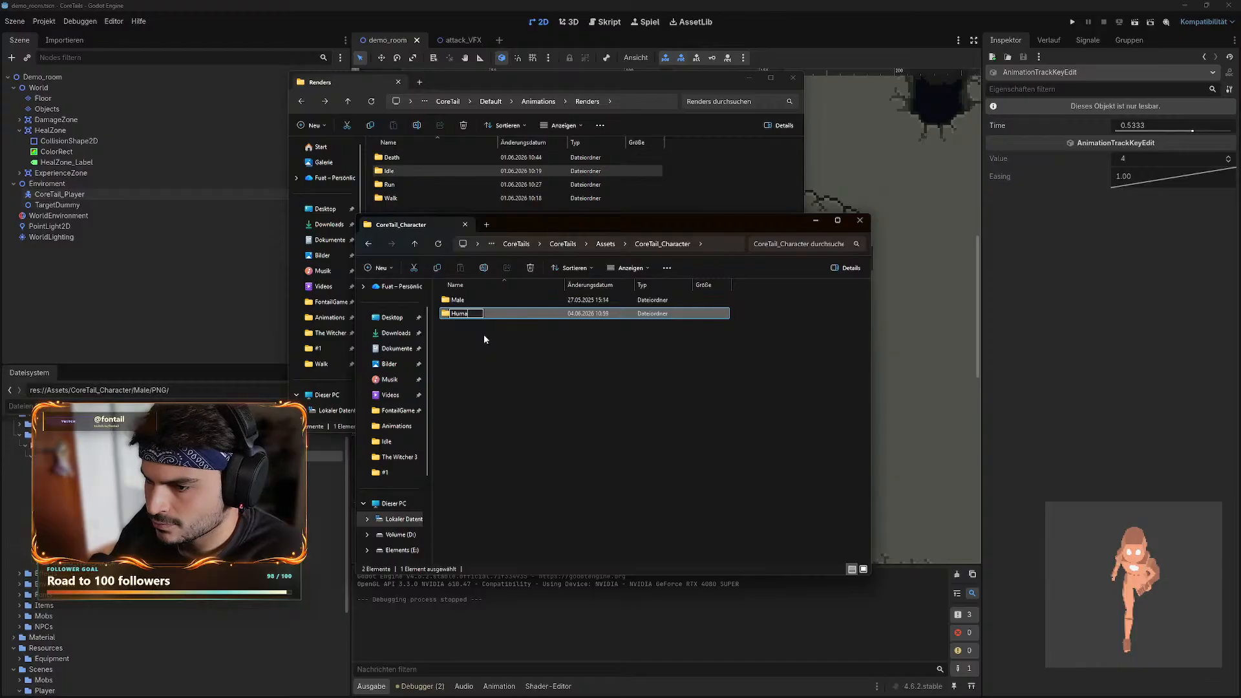
key("BackSpace")
key("BackSpace")
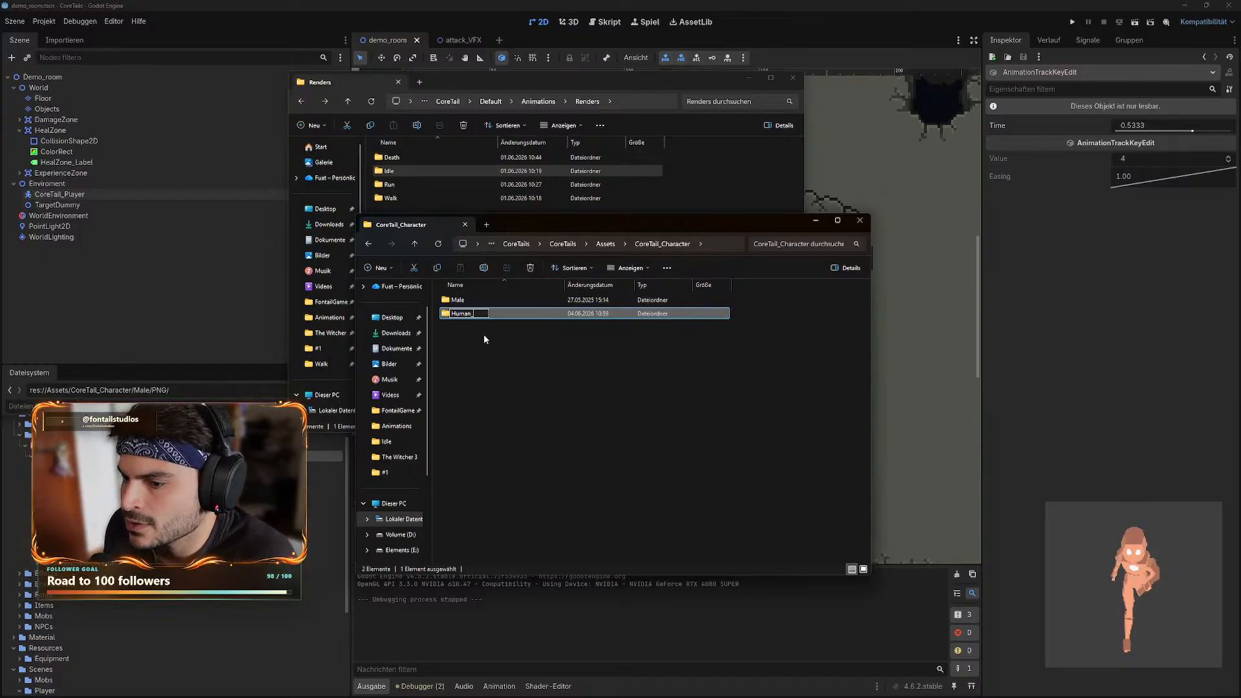
type("Base")
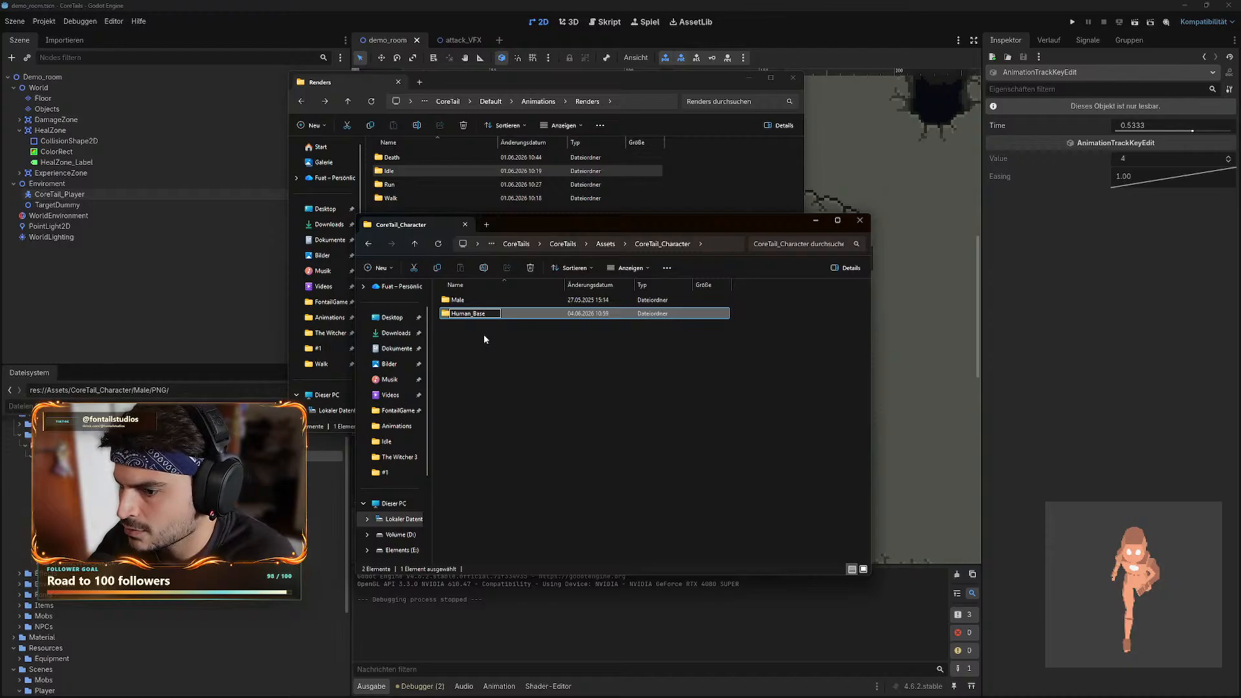
key("Return")
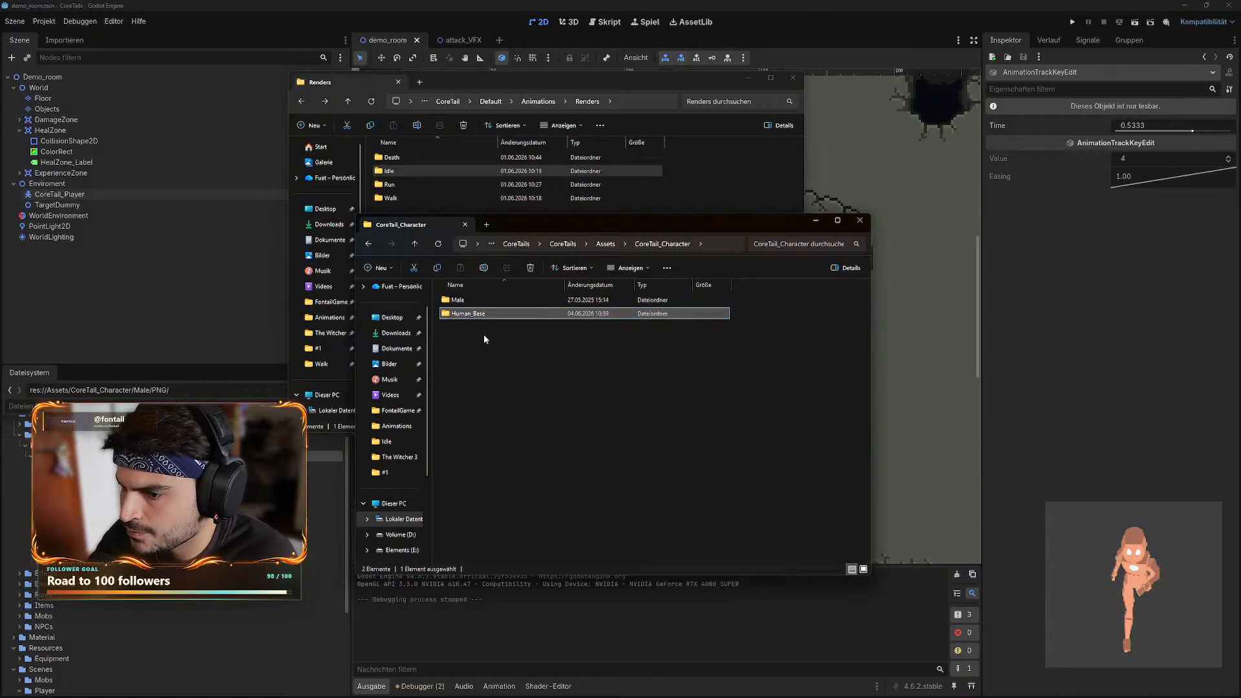
double_click(482, 316)
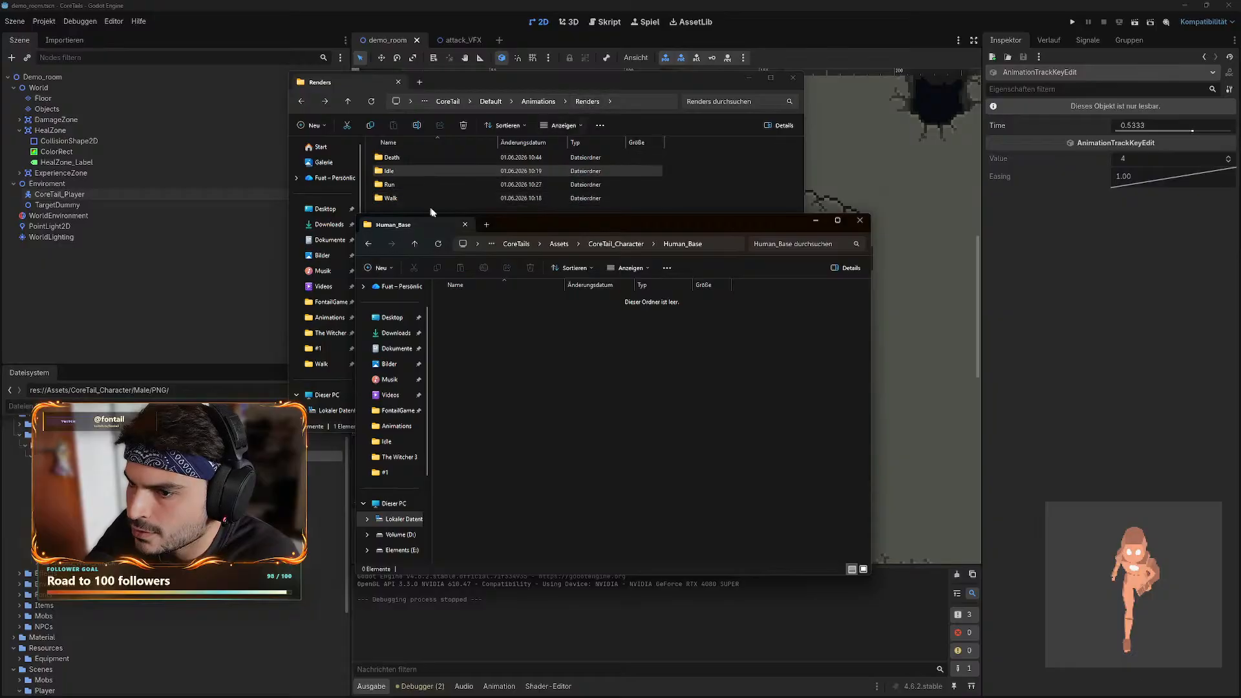
- Try to move the Death, Idle, Run and Walk folders from Renders into Human_Base, and undo the move
left_click(715, 172)
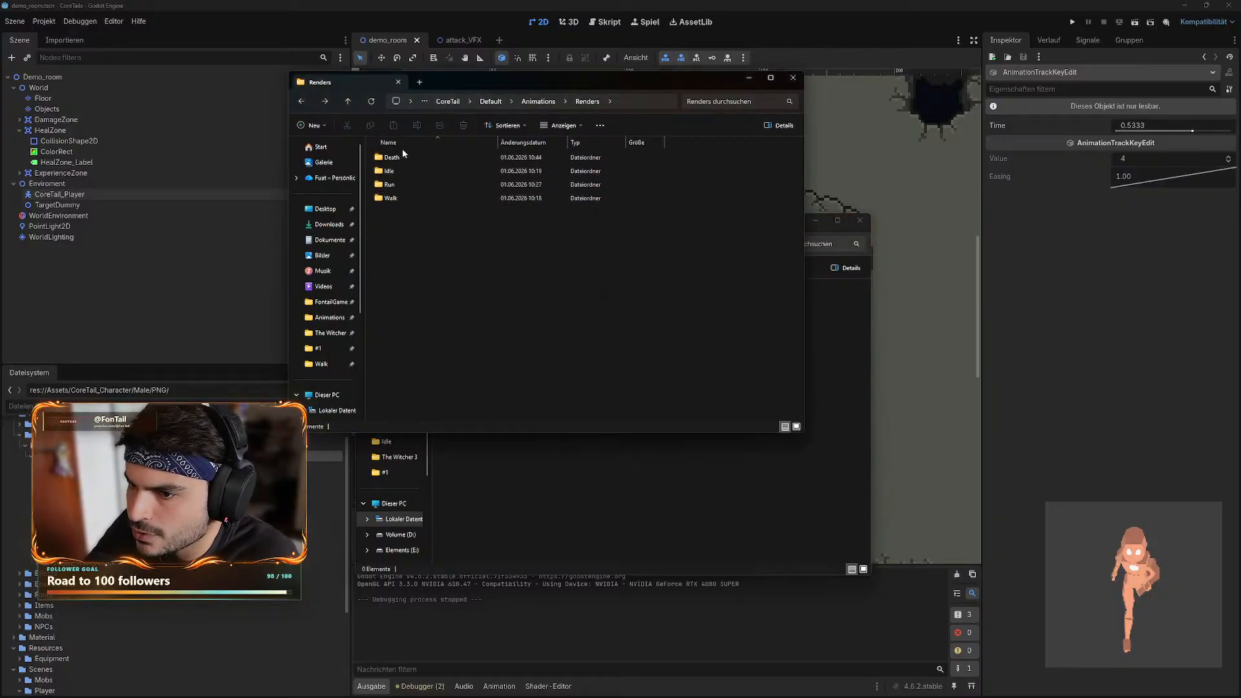
left_click(302, 102)
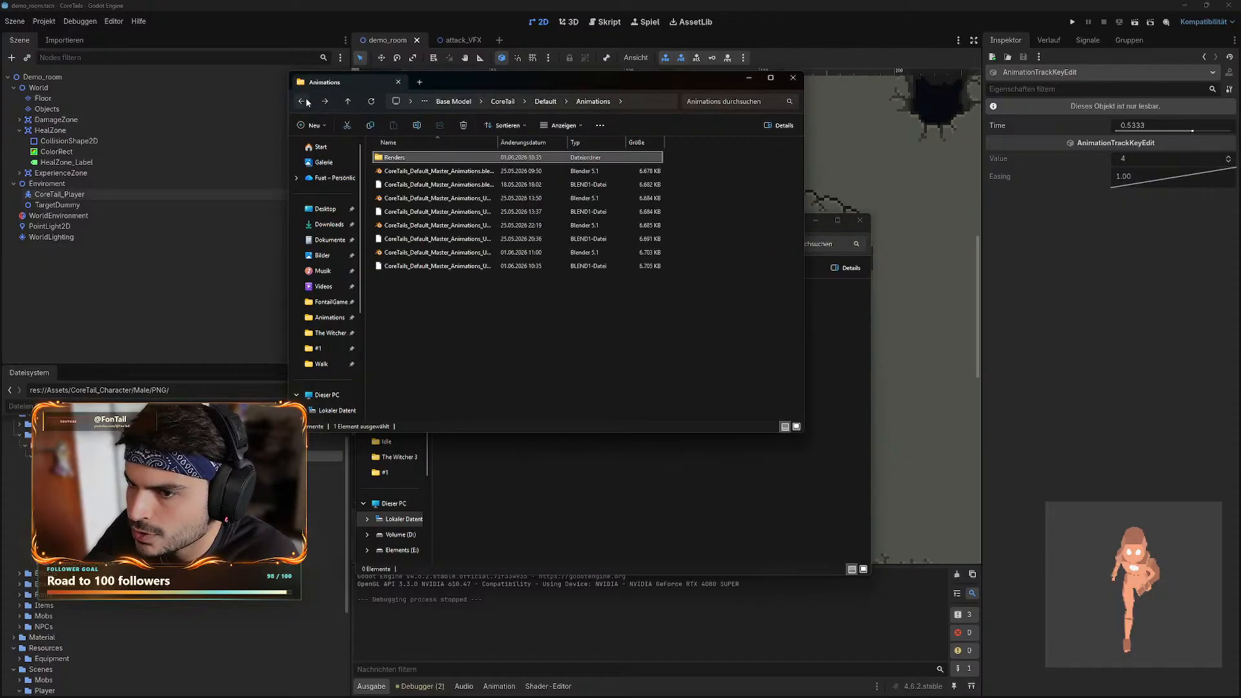
left_click_drag(493, 321, 564, 497)
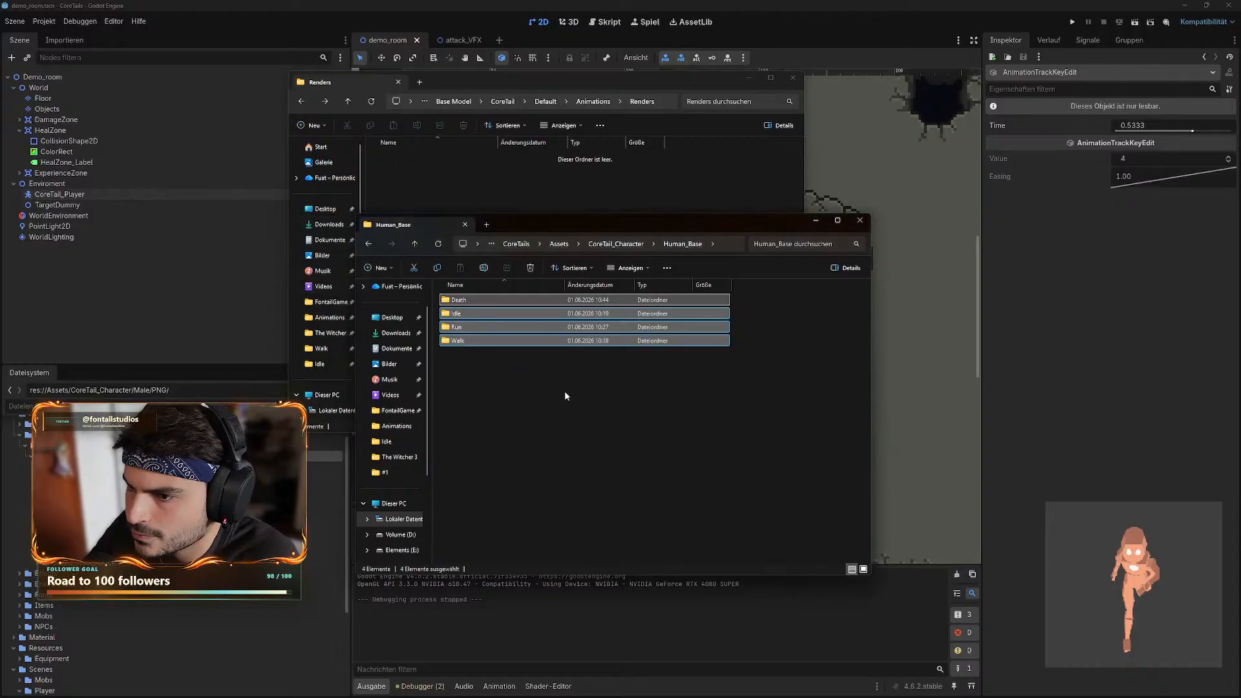
key("ctrl+z")
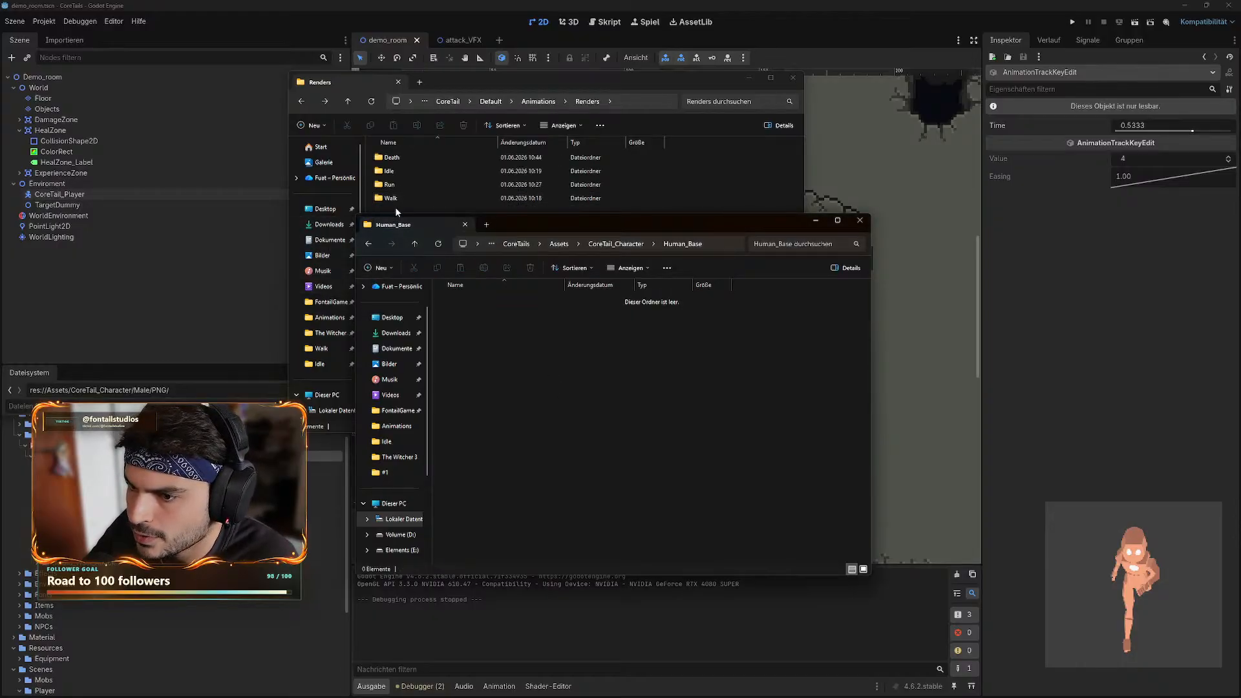
- Try to copy all four animation folders from Renders and paste them into Human_Base
left_click_drag(398, 210, 388, 157)
key("ctrl+c")
left_click(591, 492)
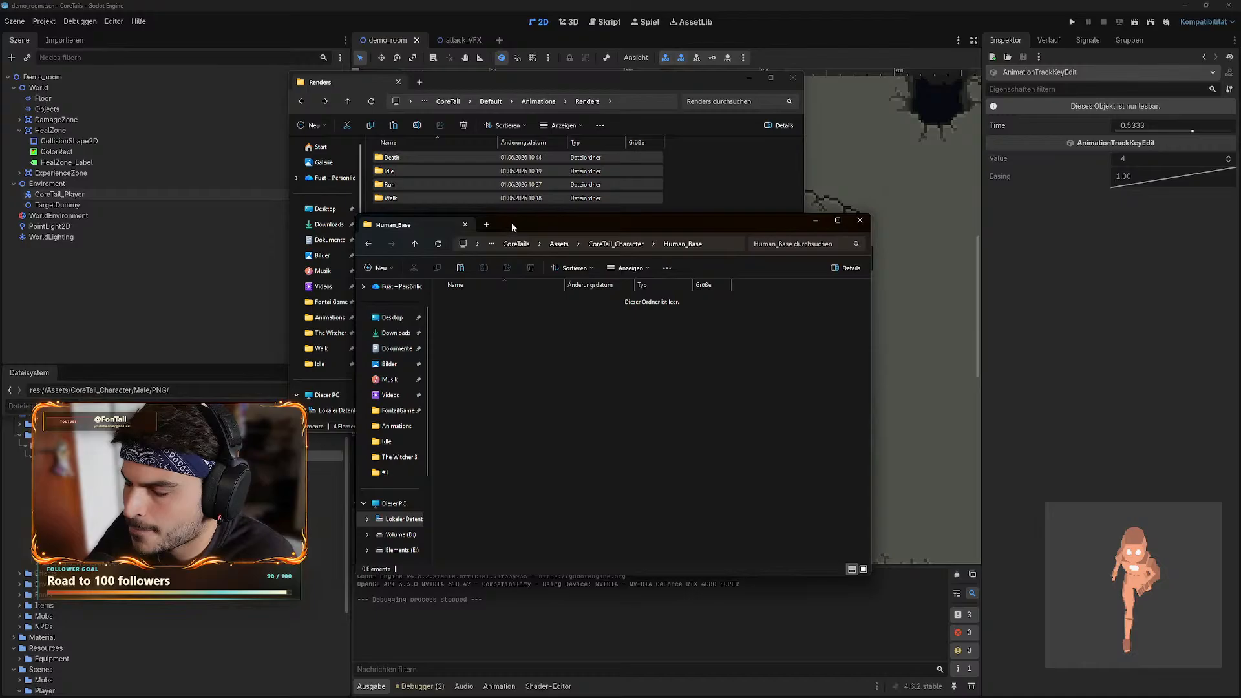
left_click(688, 197)
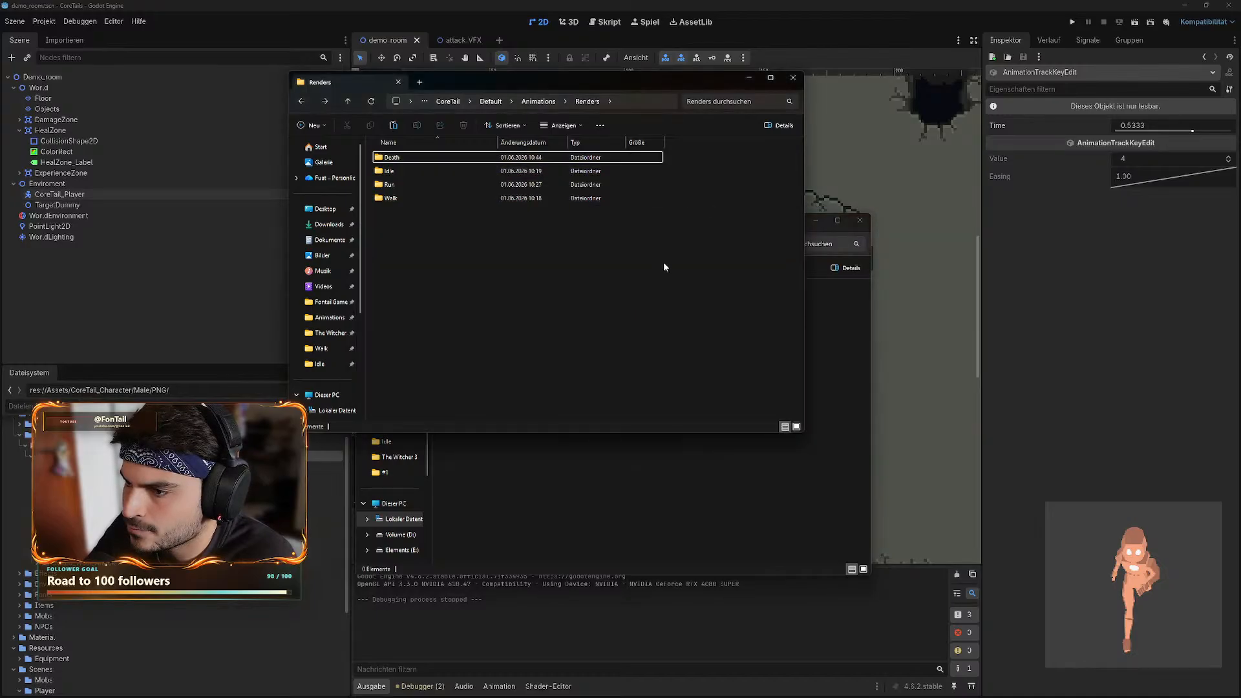
left_click(631, 504)
left_click(701, 200)
left_click_drag(696, 218, 410, 162)
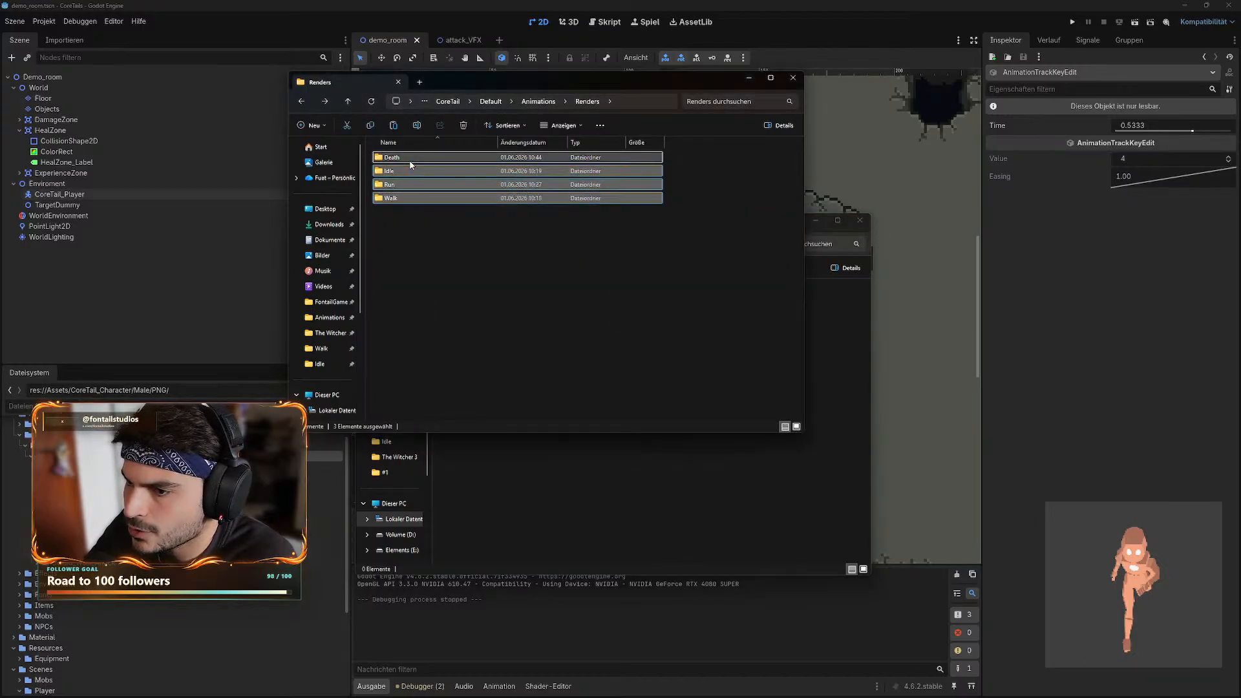
left_click(409, 161)
left_click_drag(482, 286, 400, 162)
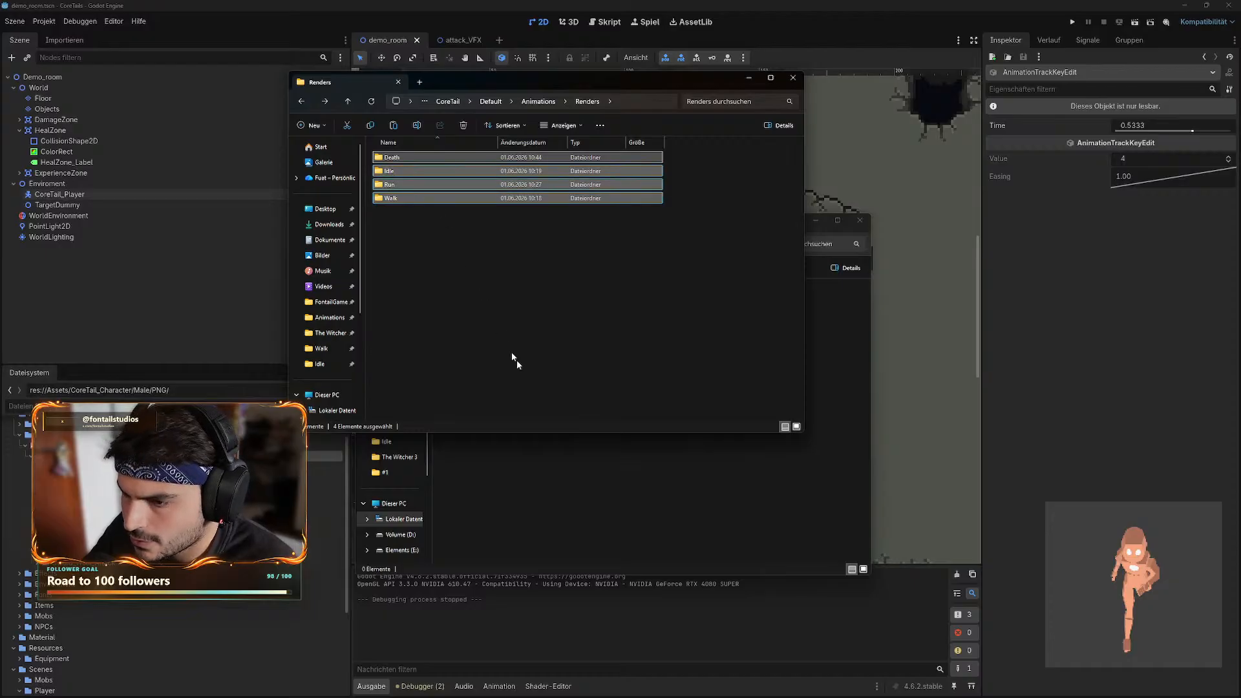
key("alt+Tab")
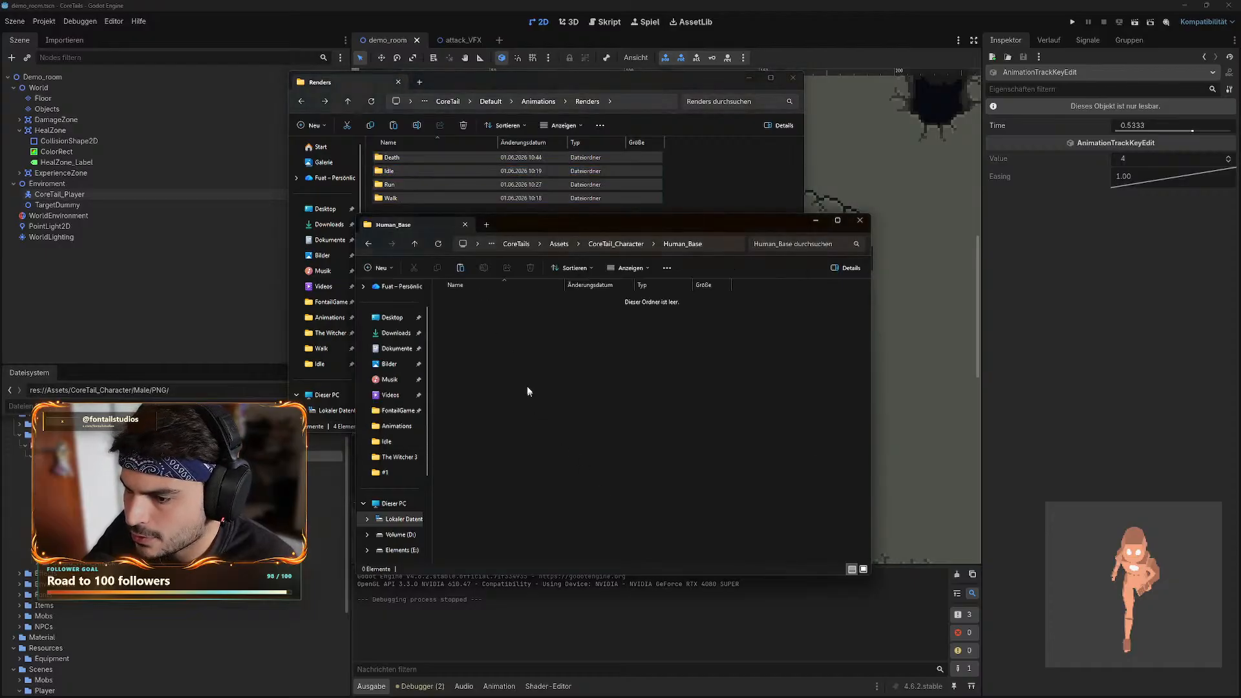
right_click(537, 331)
left_click(501, 353)
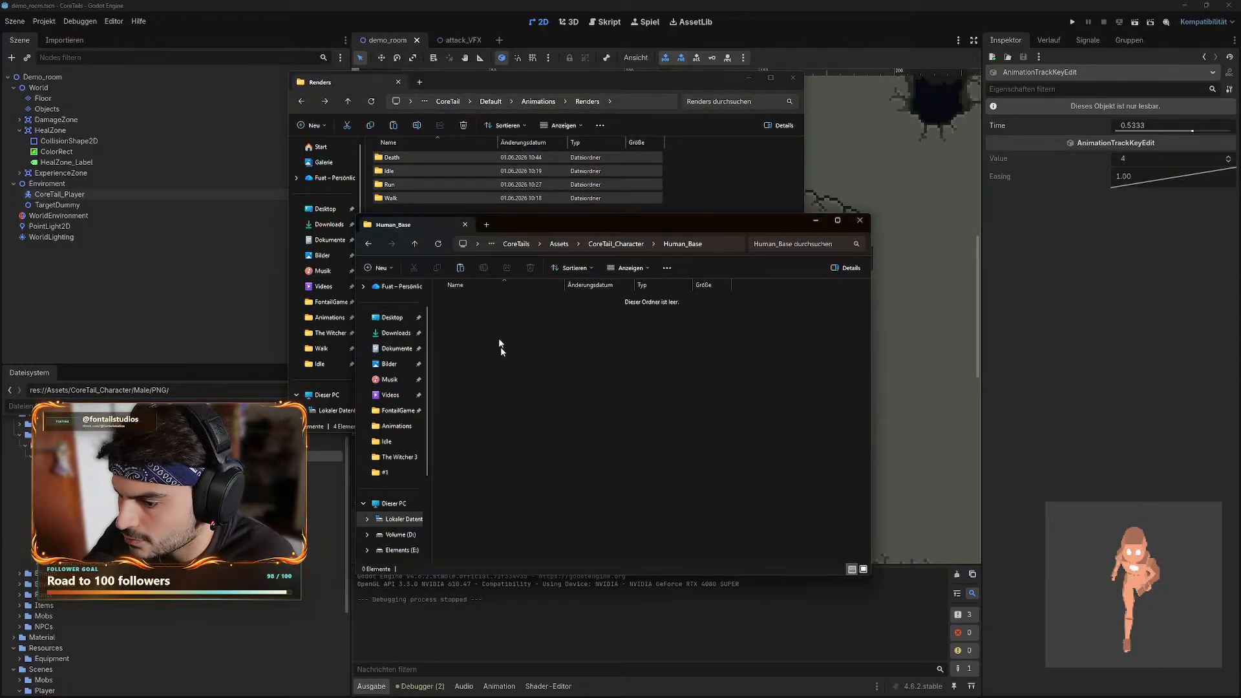
- Copy the Death, Idle, Run and Walk folders from Renders into the Human_Base folder
left_click(451, 171)
left_click_drag(479, 234, 417, 159)
right_click(414, 170)
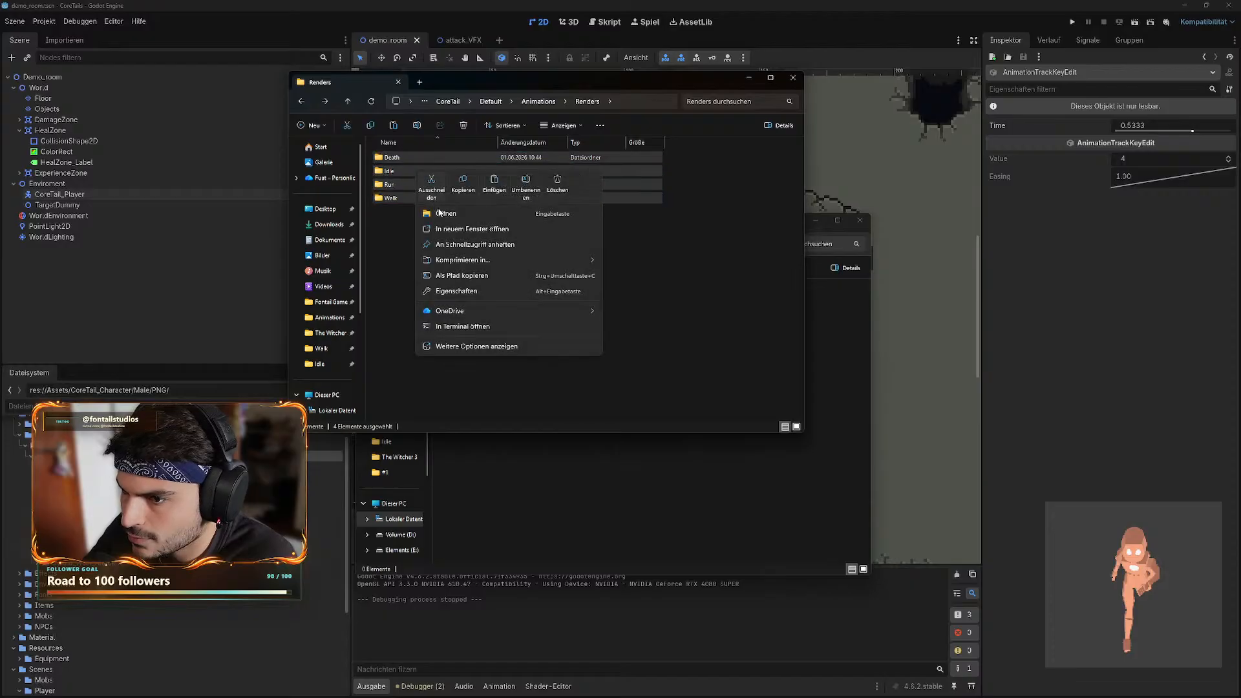
left_click(461, 186)
left_click(527, 452)
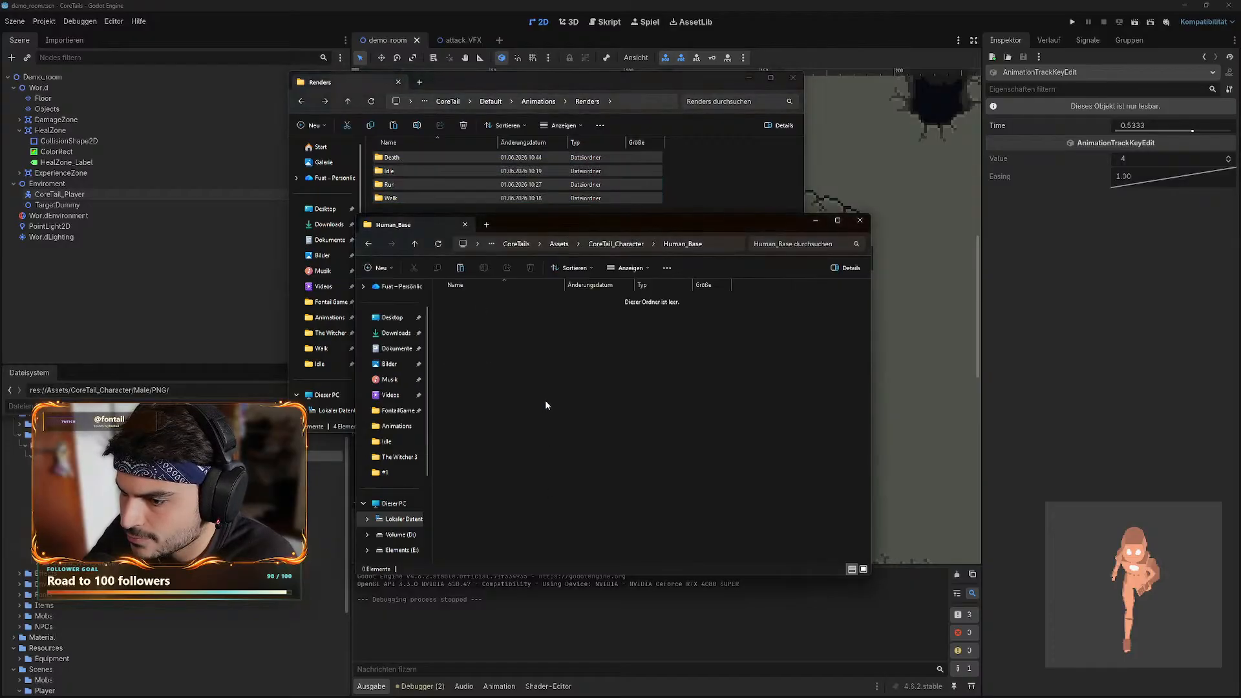
right_click(545, 401)
right_click(513, 375)
left_click(535, 399)
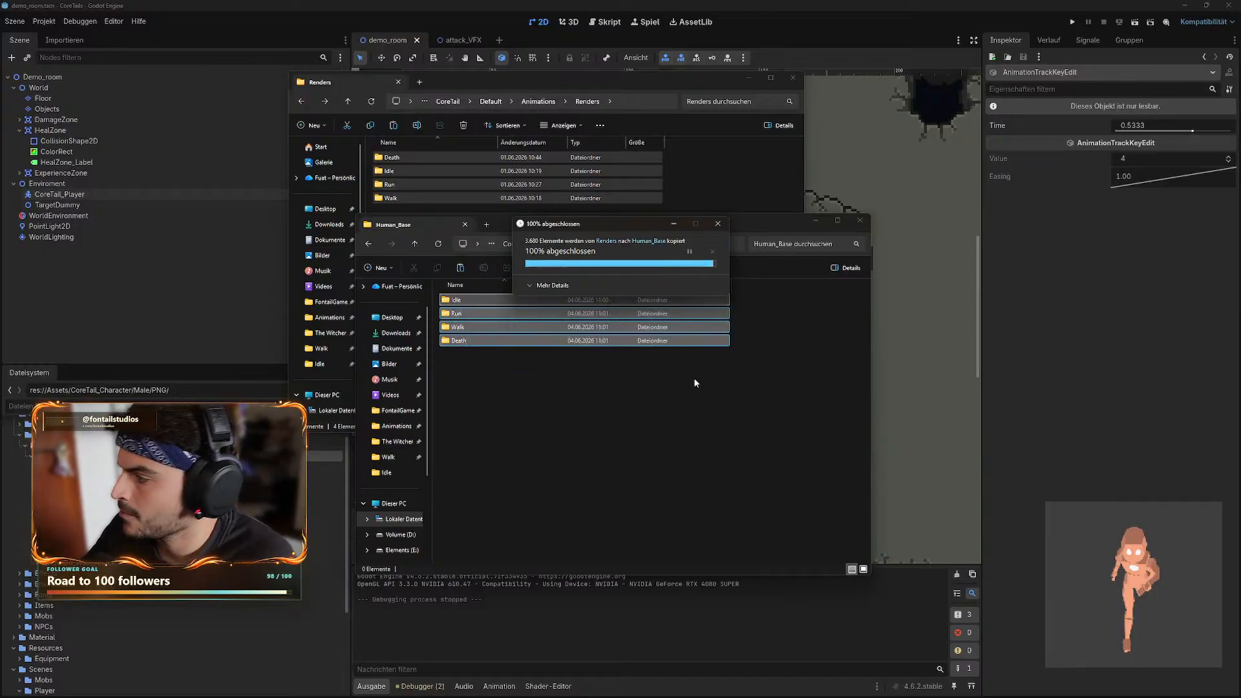
left_click(488, 324)
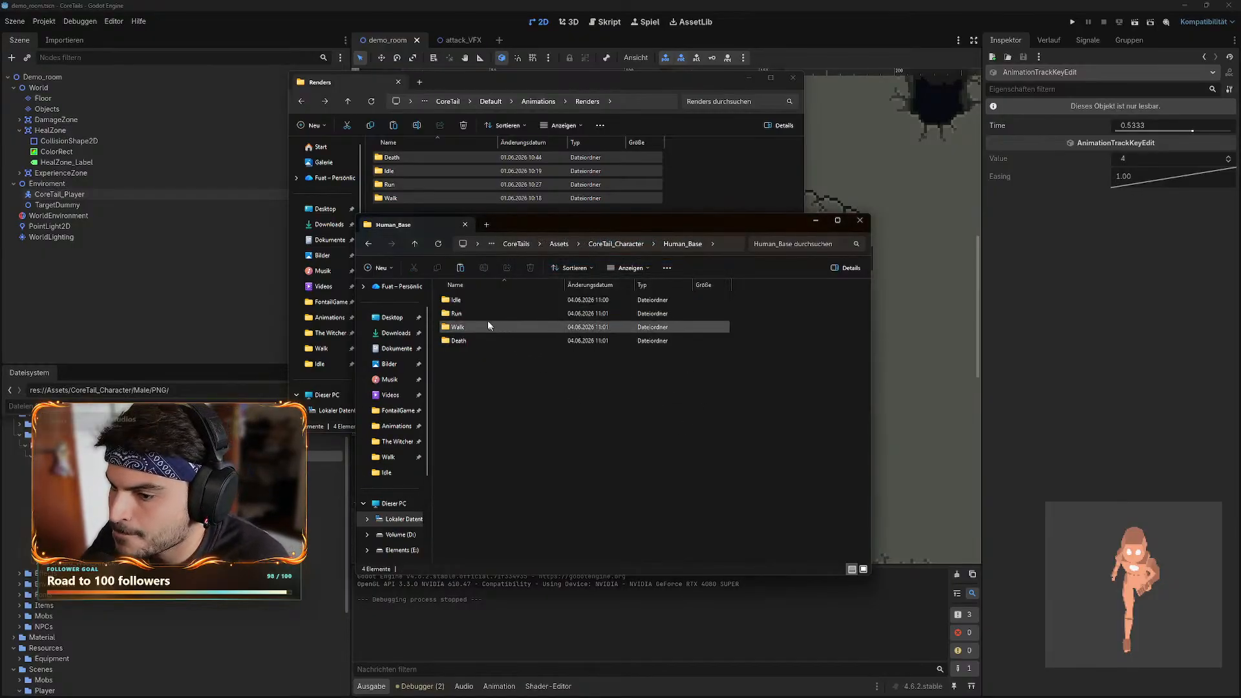
- Minimize the Renders window and close the Human_Base window to return to the Godot editor
left_click(781, 171)
left_click(749, 77)
left_click_drag(605, 395, 527, 294)
left_click(598, 371)
left_click(859, 220)
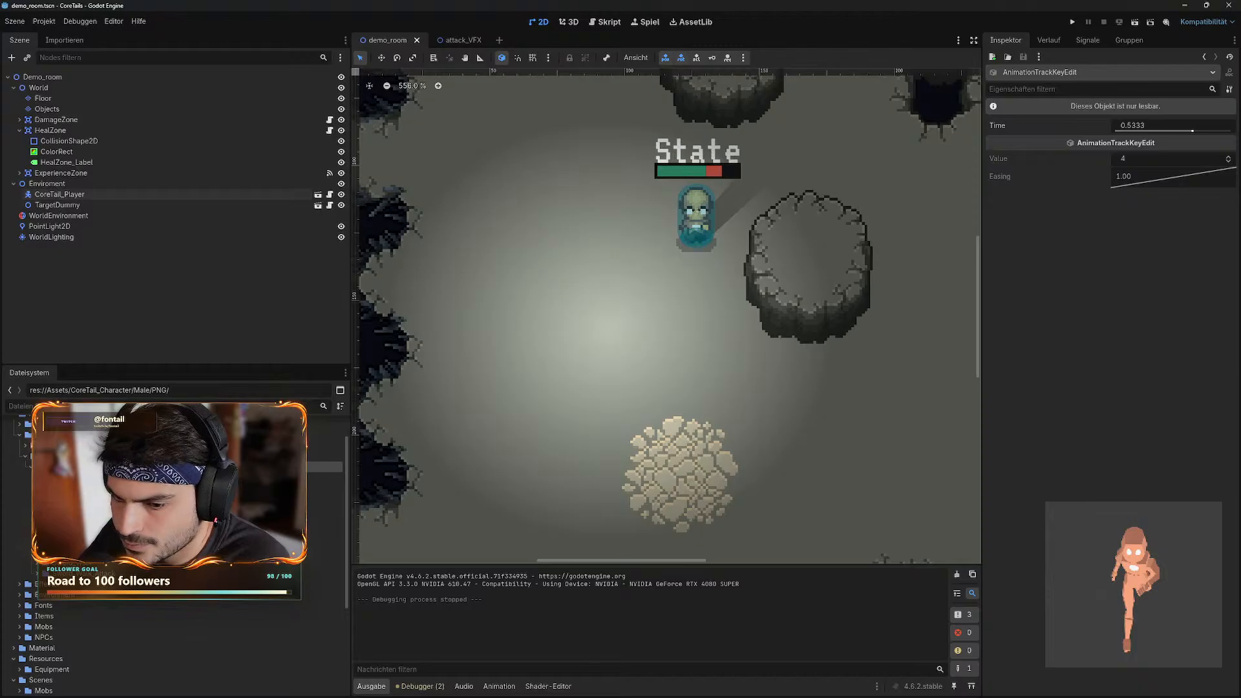
- Expand the Human_Base folder and collapse the Male folder in the project's file tree
left_click(27, 457)
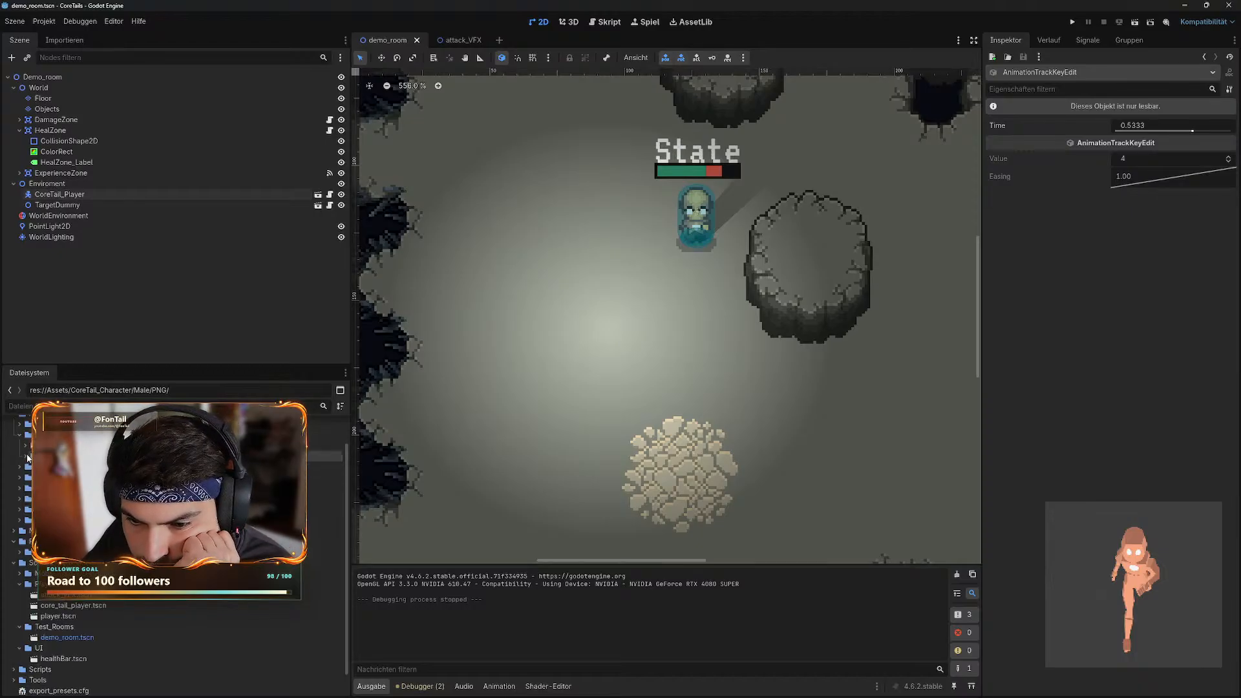
left_click(25, 446)
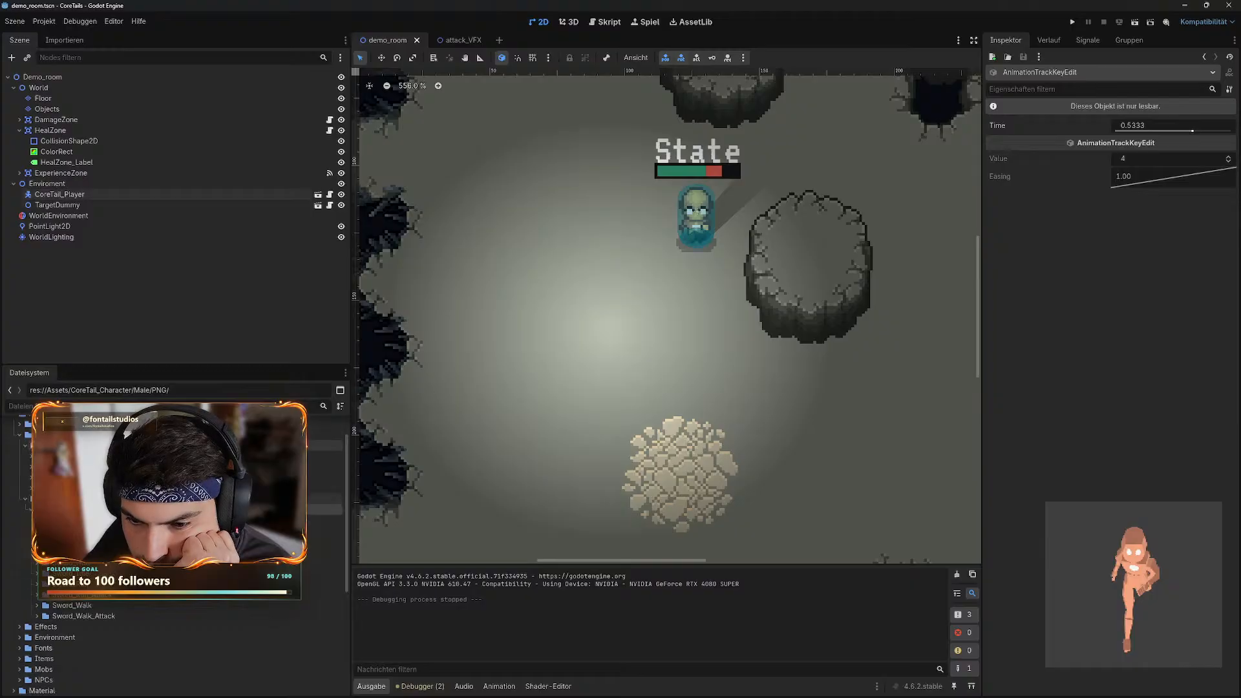
left_click(25, 498)
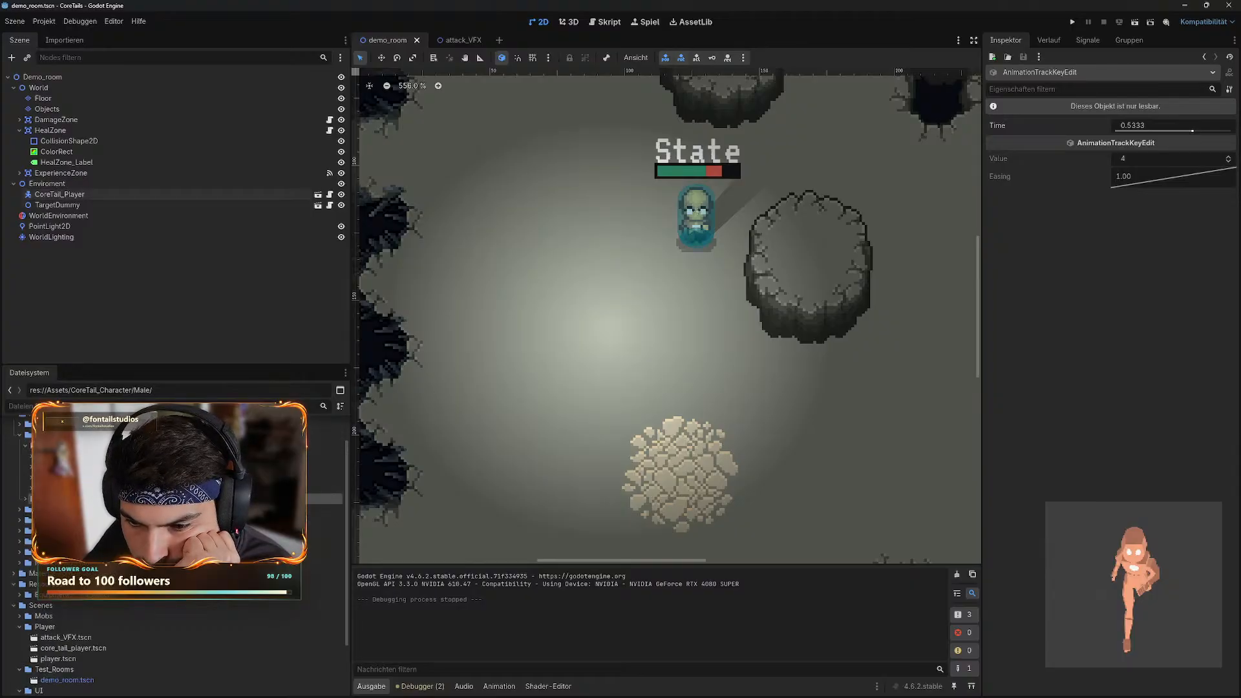
- Browse the Death and Idle folders of Human_Base and their rendered image files in the project's file tree
left_click(64, 455)
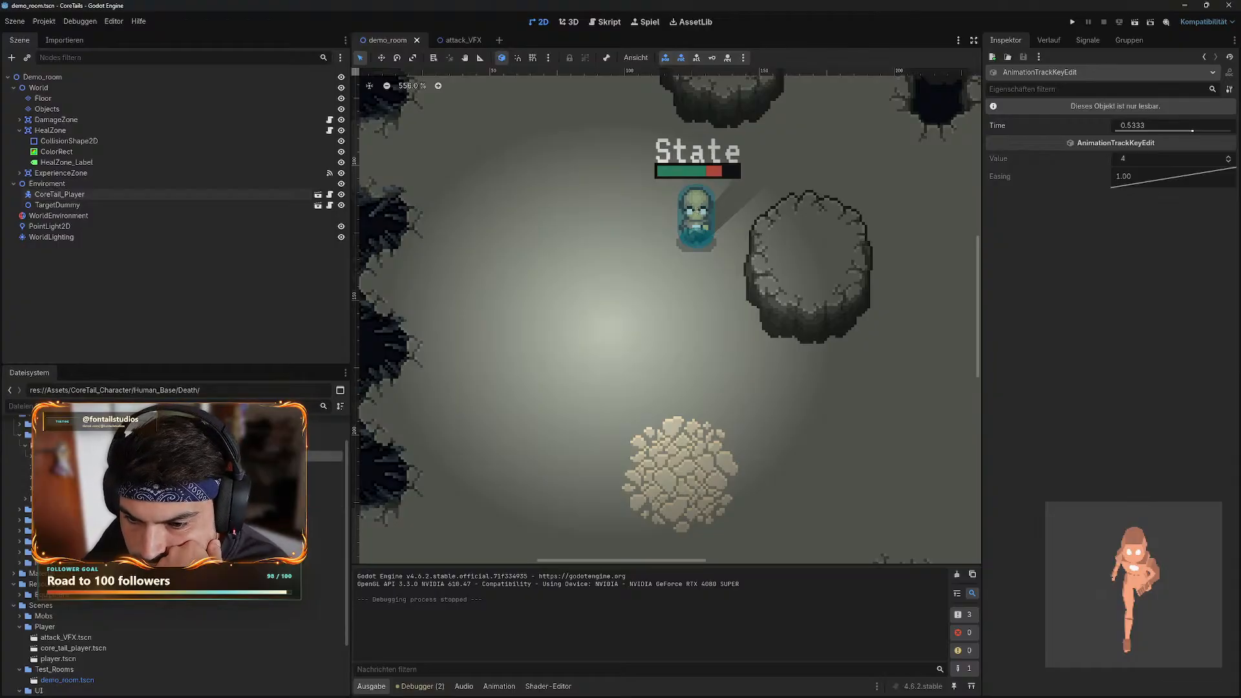
scroll(174, 555, "up", 3)
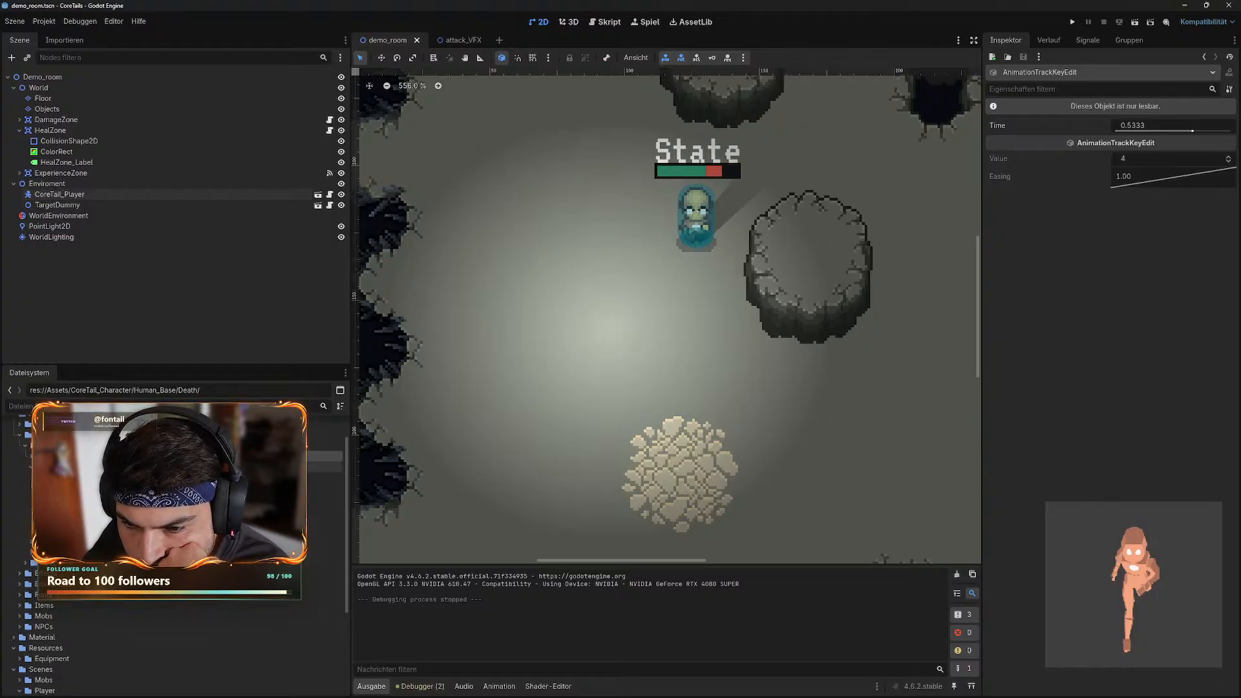
scroll(174, 555, "up", 4)
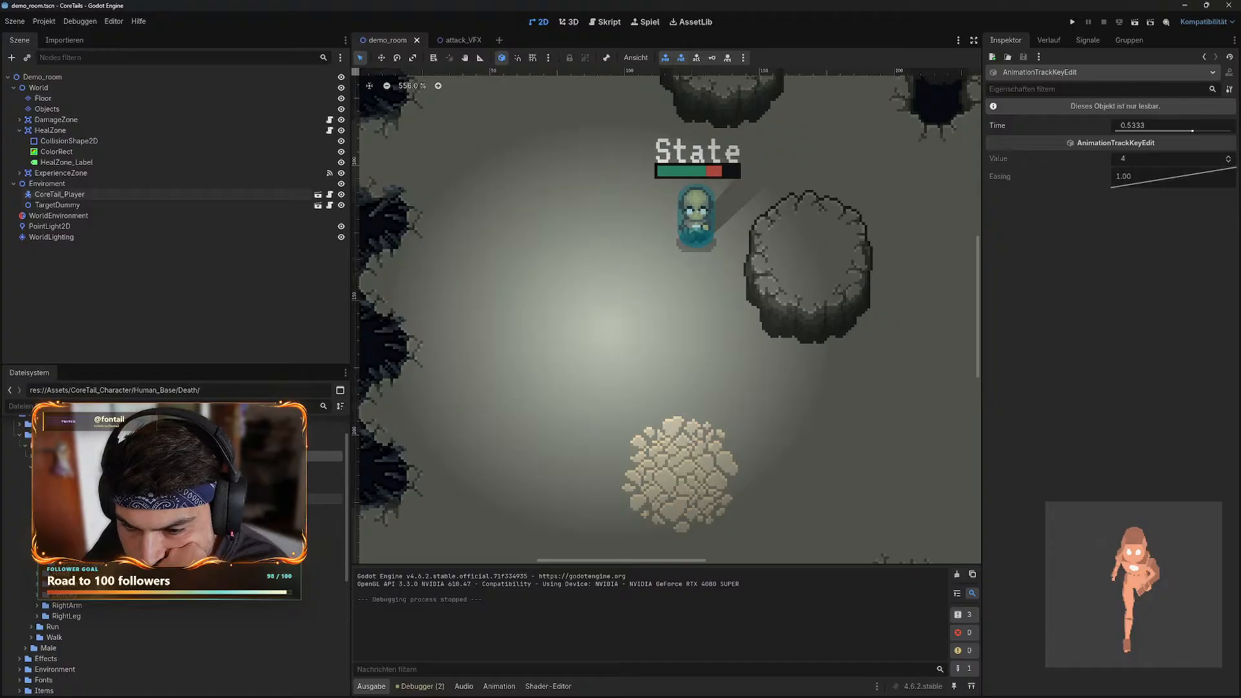
scroll(174, 555, "up", 5)
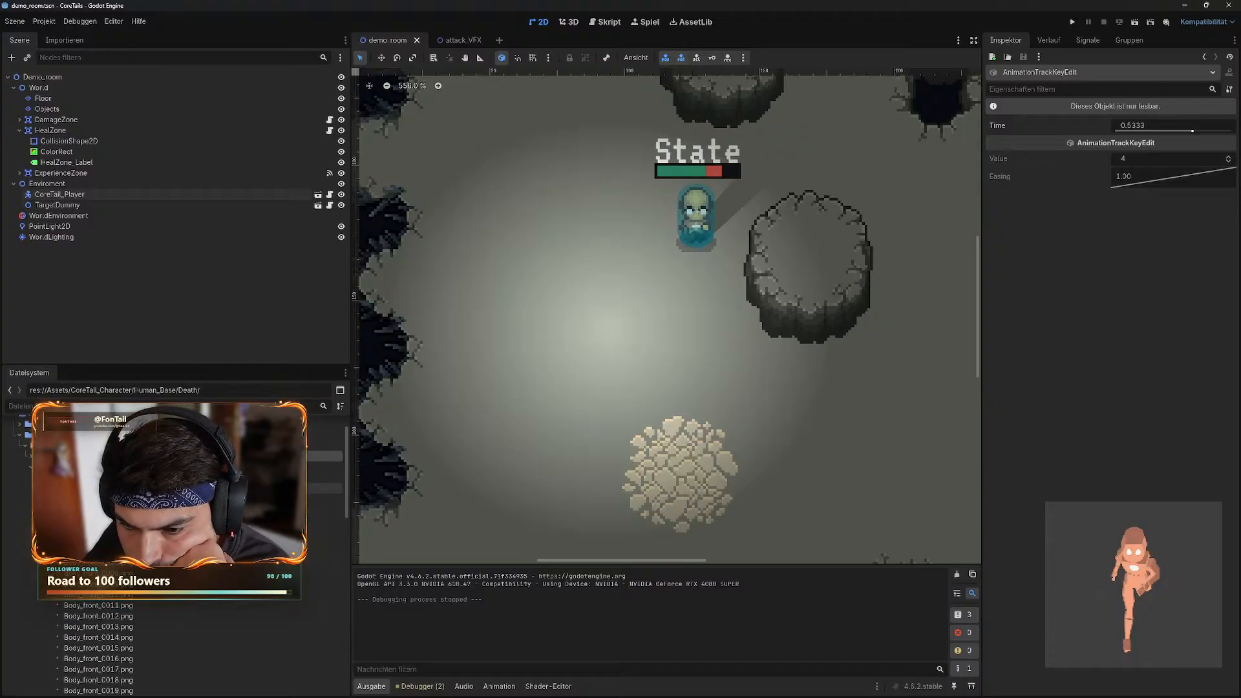
scroll(175, 647, "down", 3)
scroll(174, 647, "up", 10)
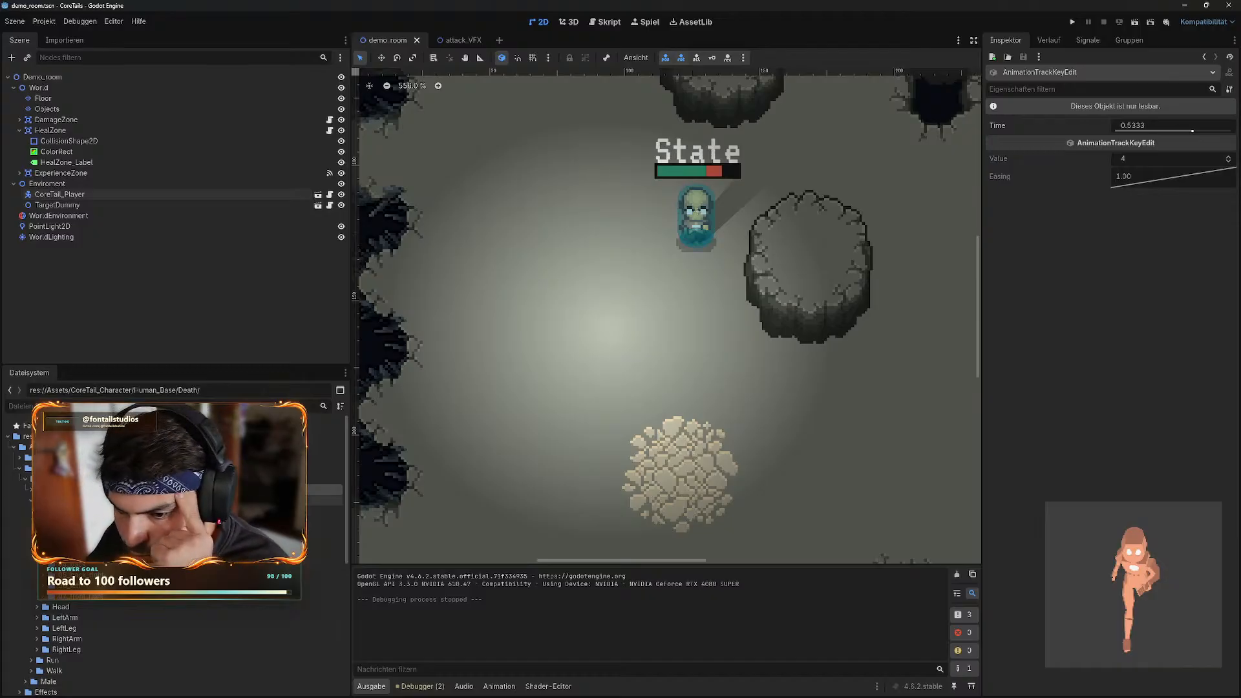
- Look through the Idle animation's body-part folders from Body to RightLeg under Human_Base
left_click(37, 511)
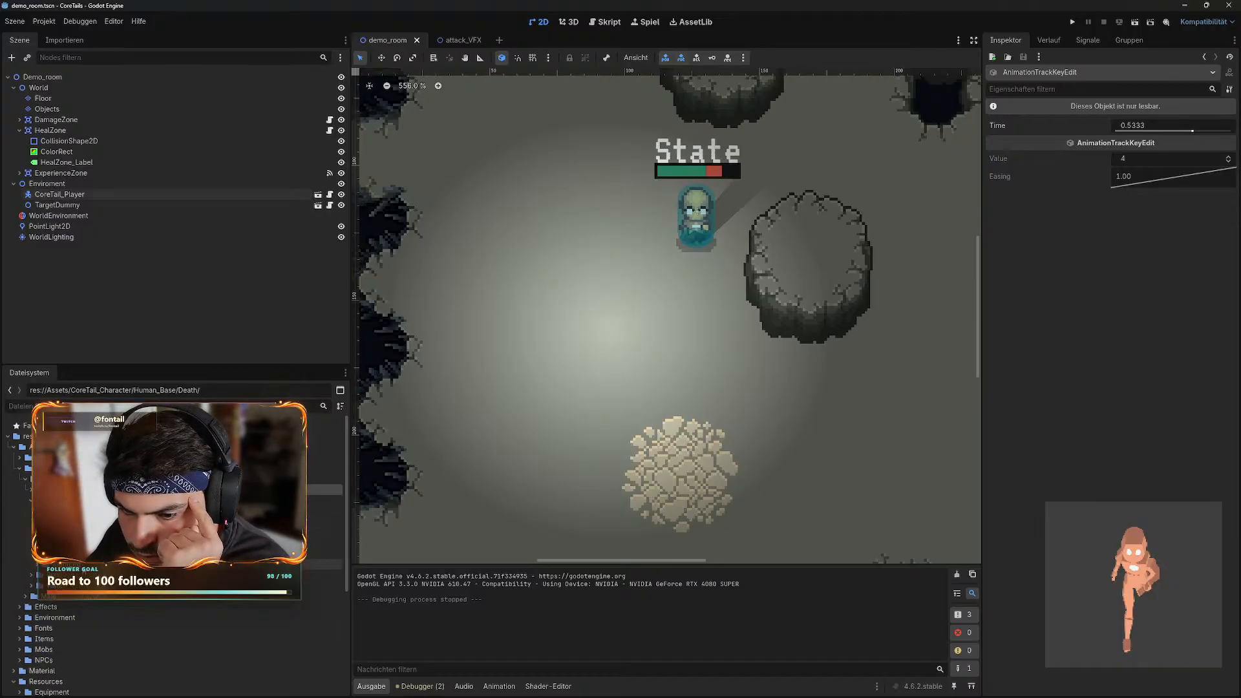
left_click(65, 564)
left_click(64, 510)
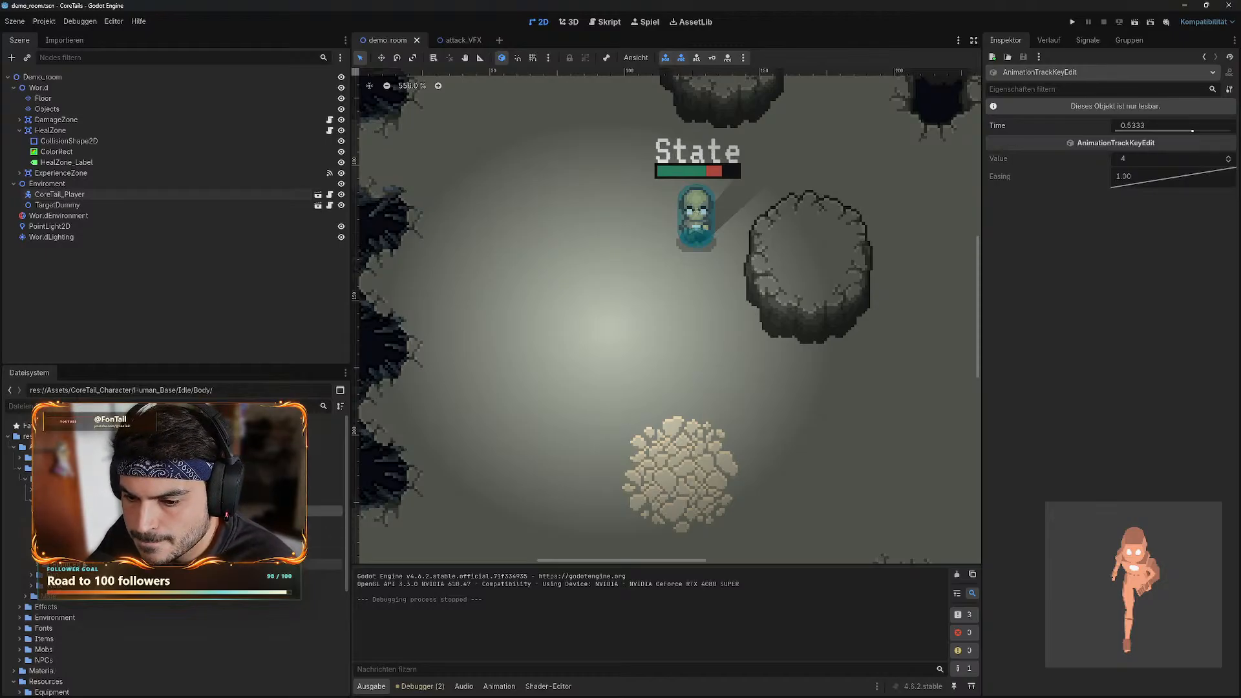
left_click(71, 564, "shift")
left_click(71, 510)
left_click(71, 521)
left_click(71, 532)
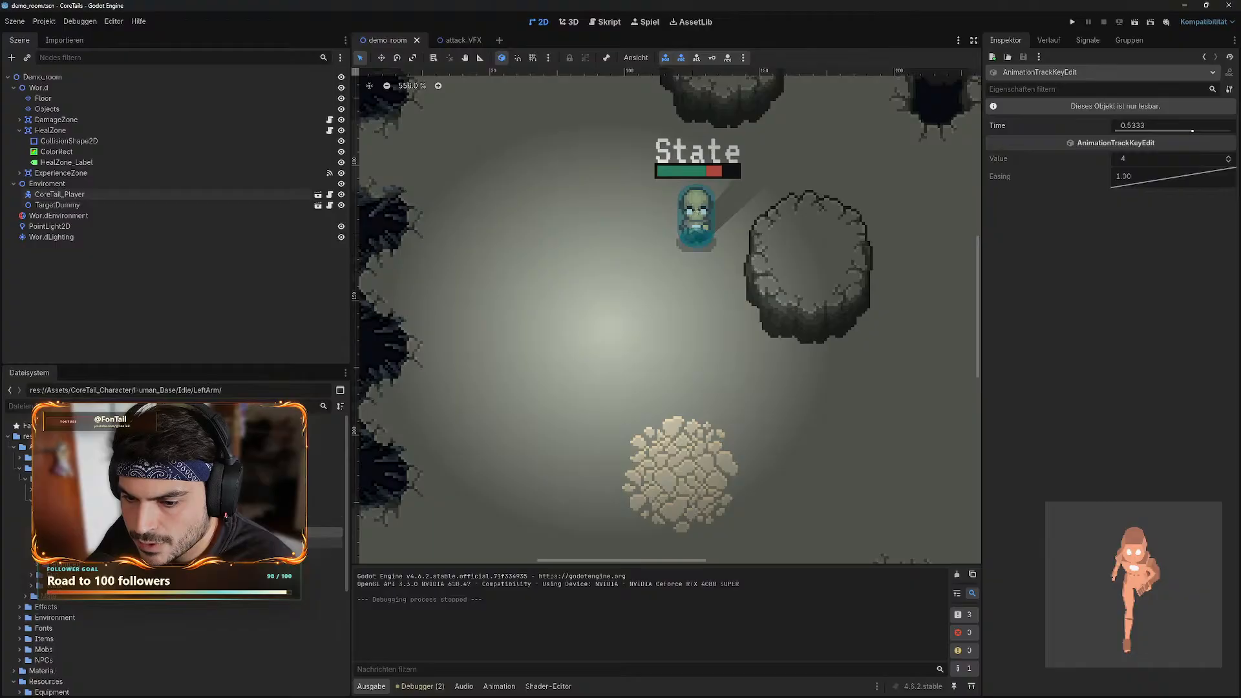
left_click(71, 543)
left_click(71, 554)
left_click(71, 564)
- Check the direction subfolders in Idle's Body folder, including 01_front_left, and collapse the Idle folder again
left_click(37, 511)
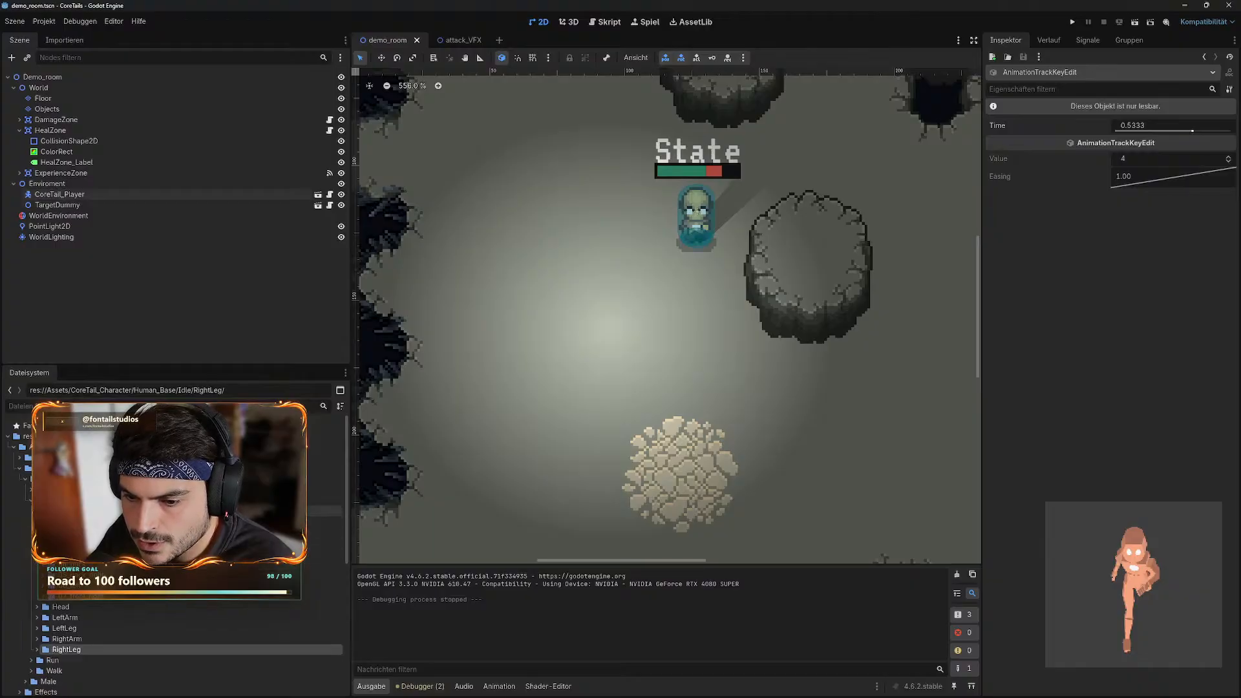
left_click(72, 522)
left_click(71, 532)
left_click(43, 522)
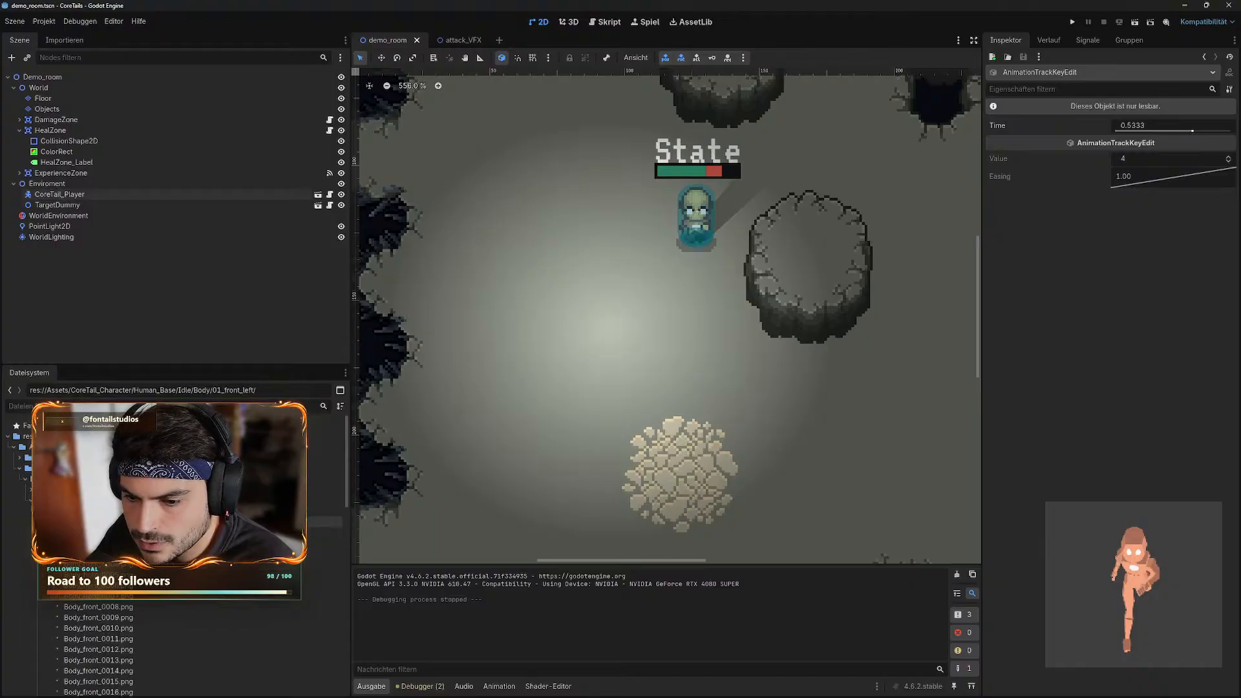
left_click(42, 521)
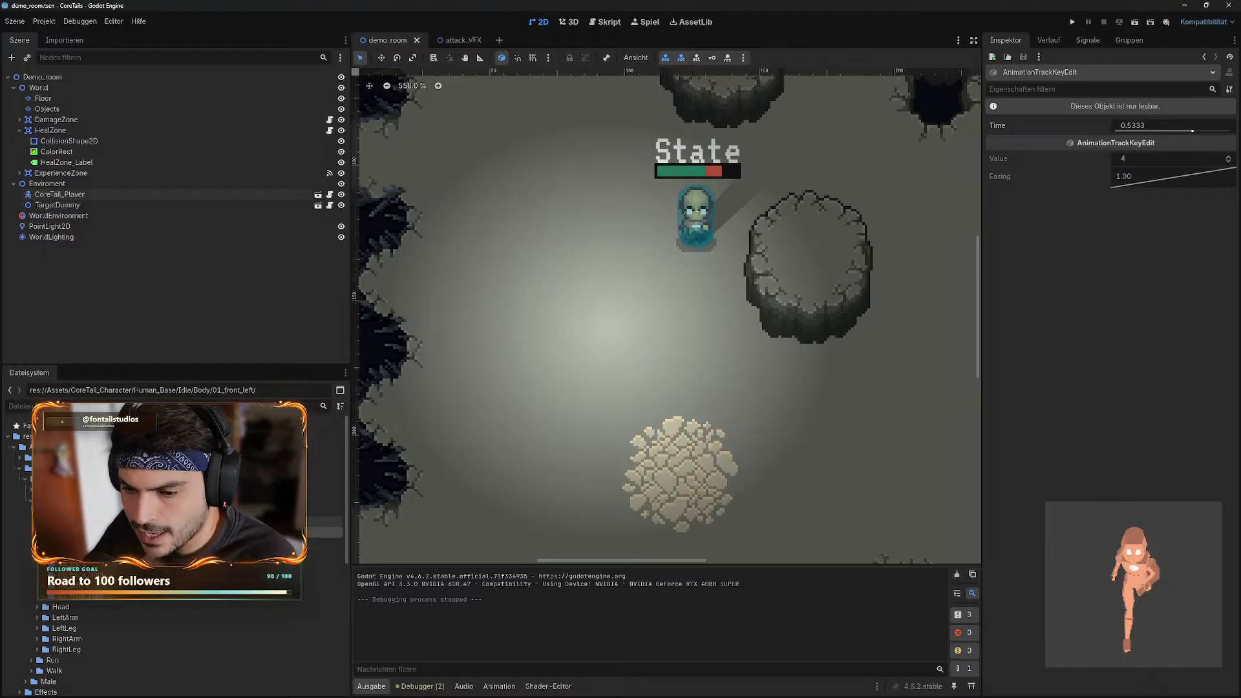
left_click(36, 510)
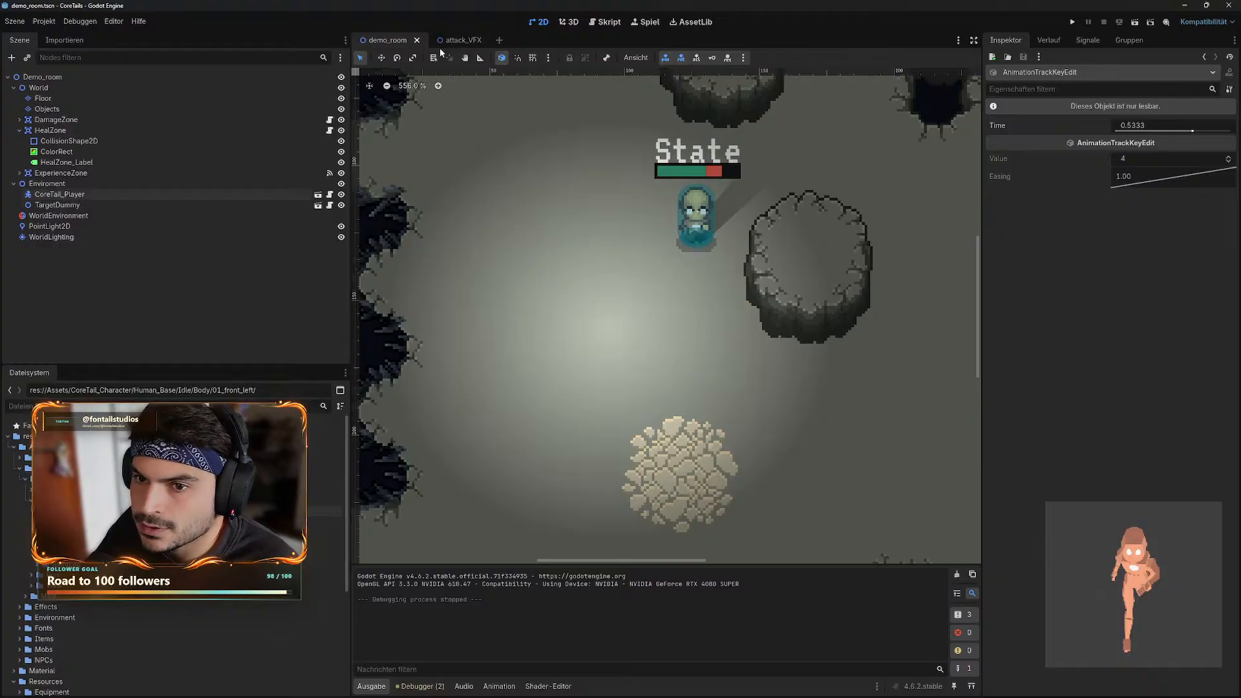
left_click(30, 501)
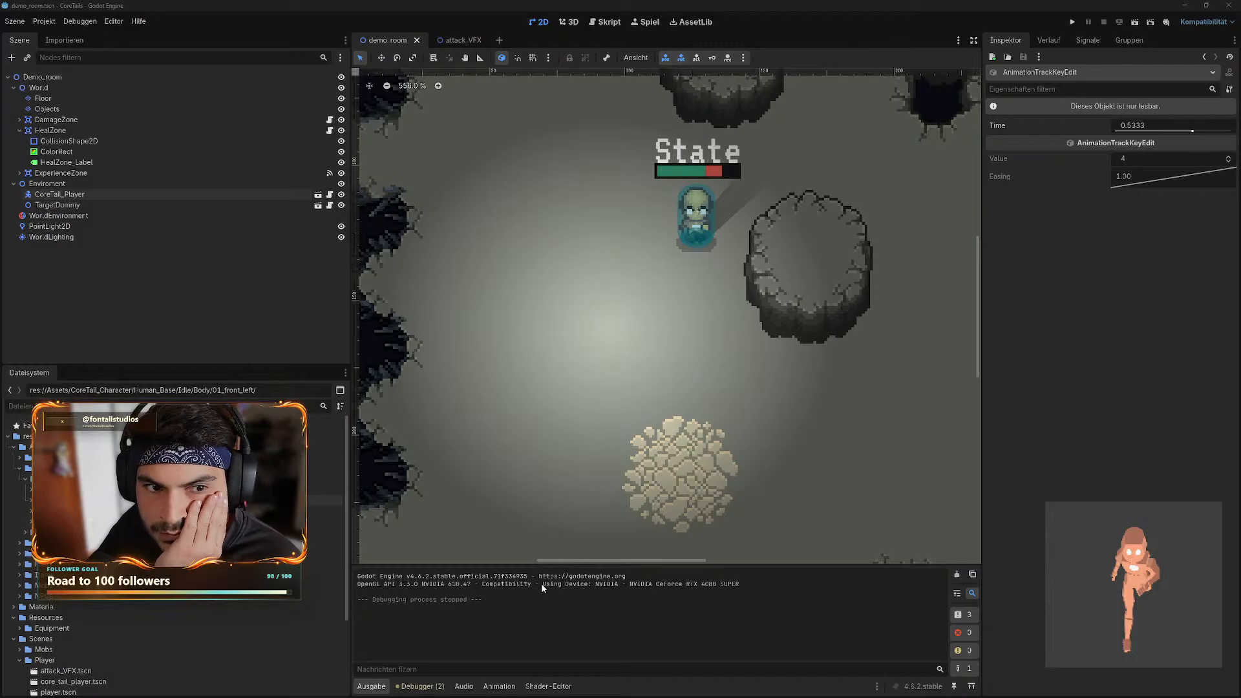
- Open Godot's animation editor, switch to Blender and play back the rig's run animation twice
left_click(499, 686)
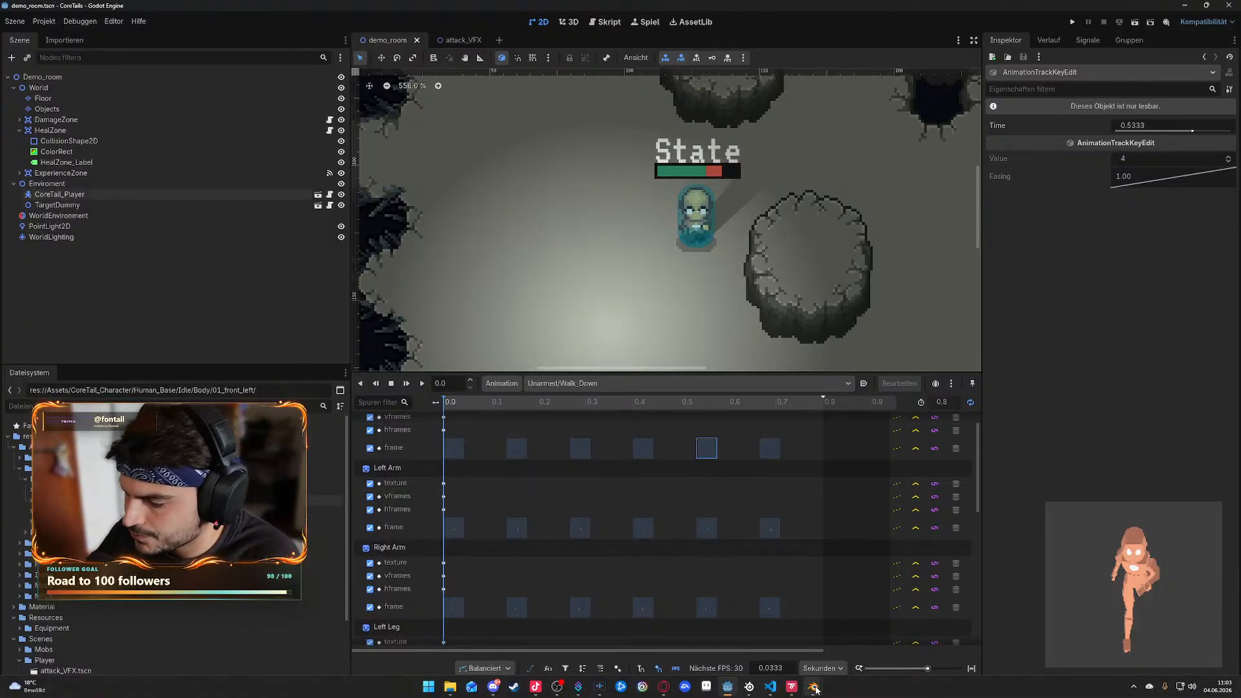
mouse_move(813, 686)
left_click(812, 650)
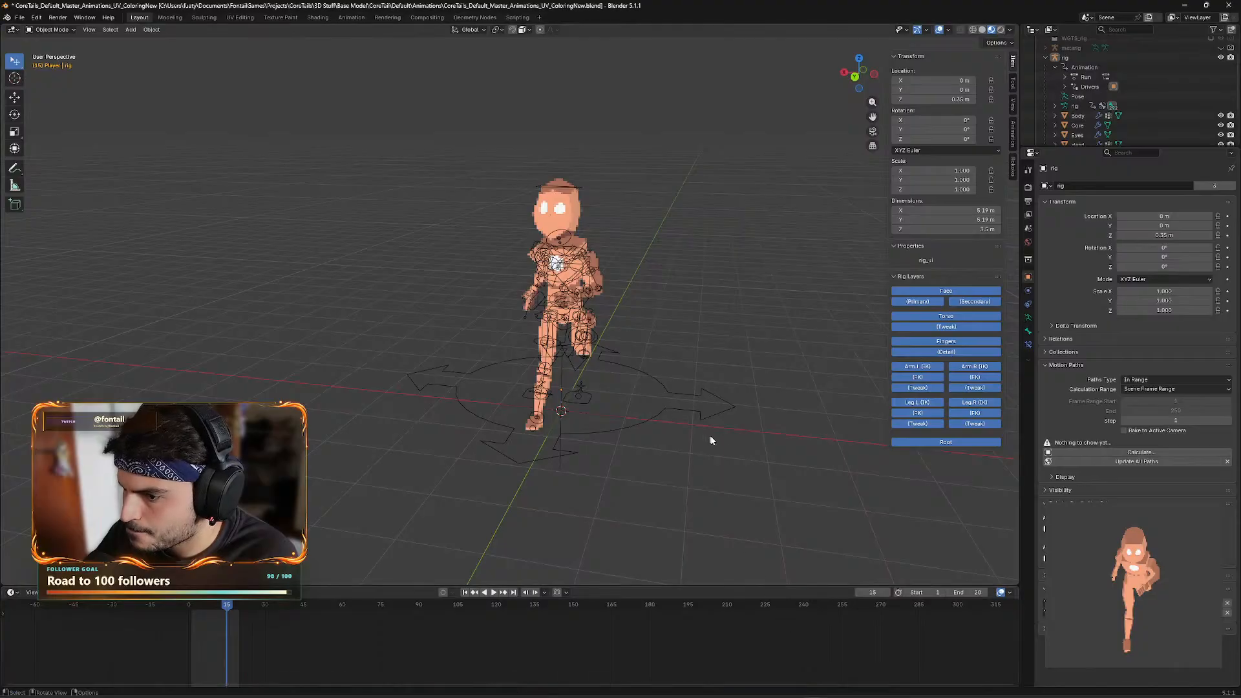
left_click_drag(232, 606, 213, 604)
key("space")
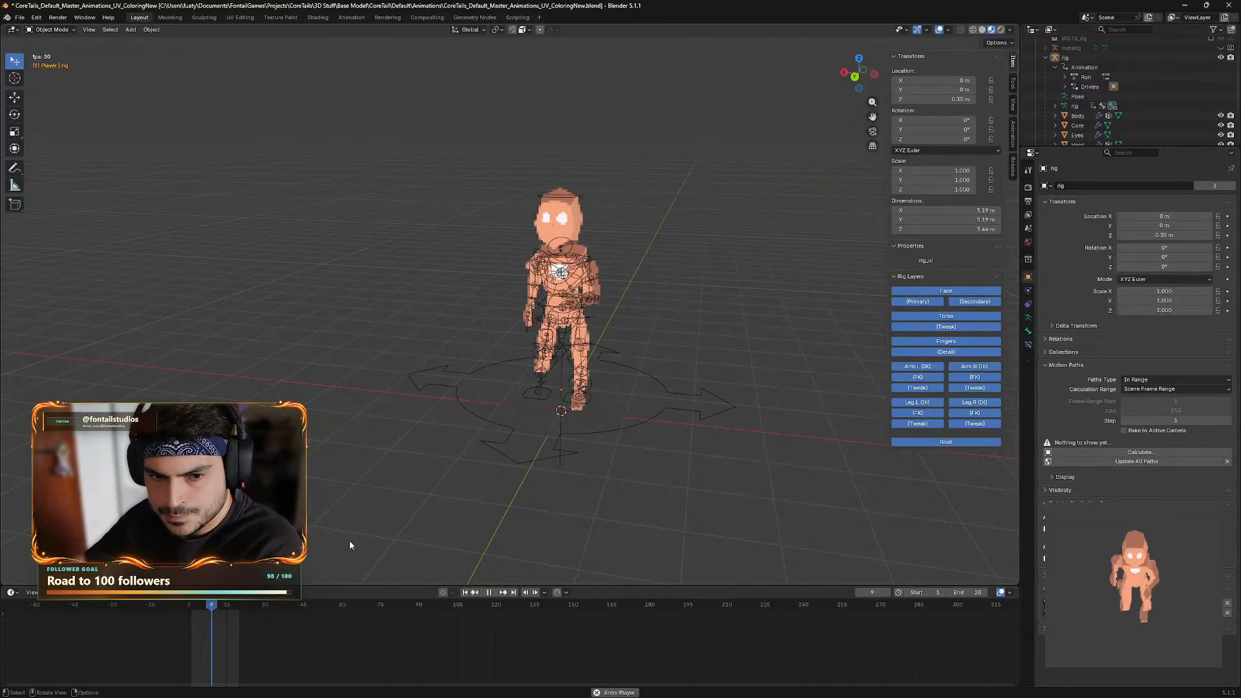
key("space")
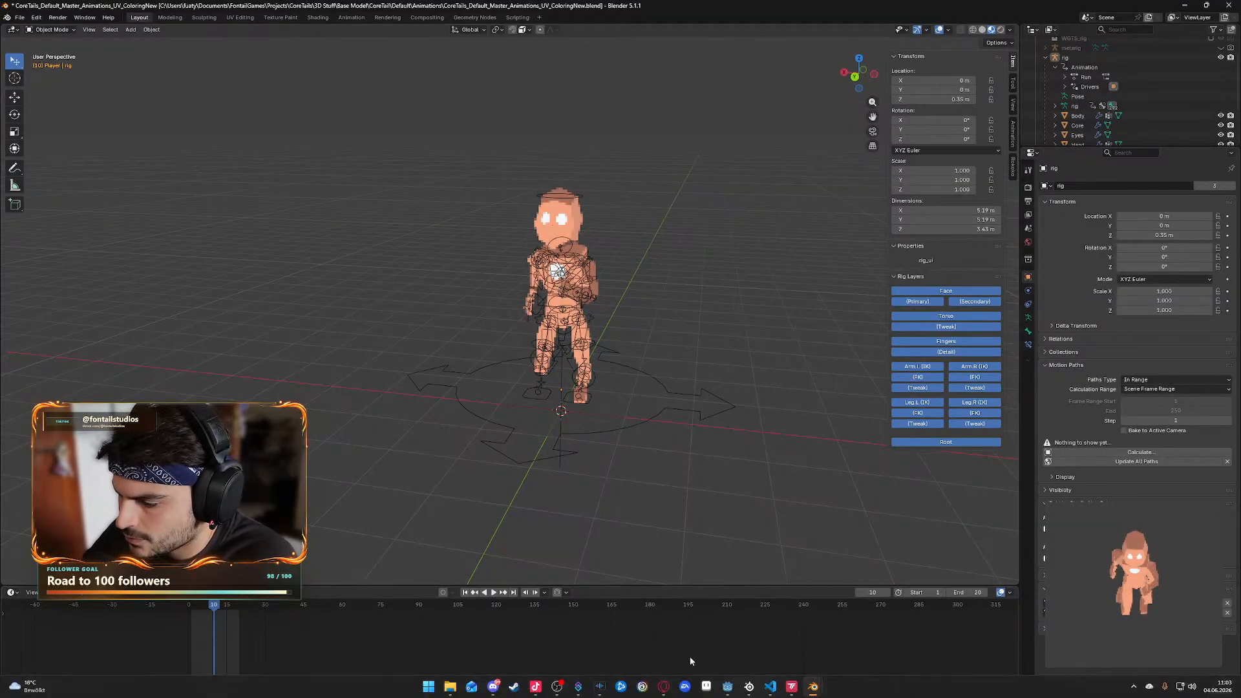
key("space")
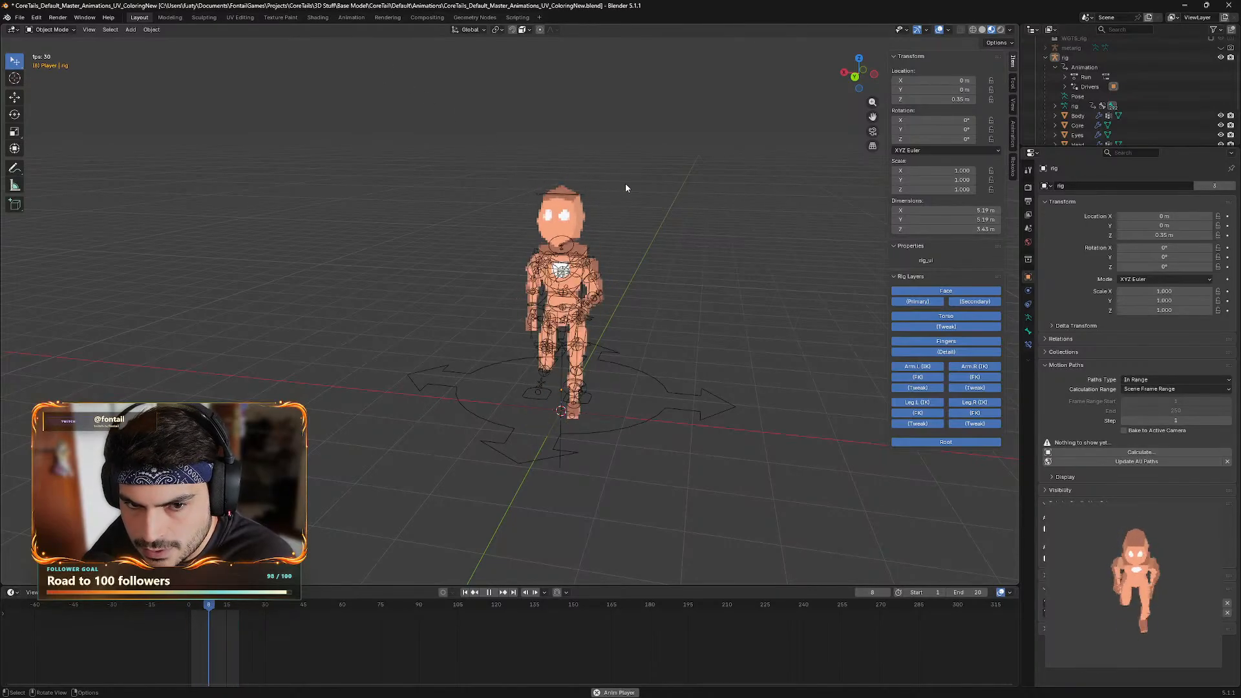
key("space")
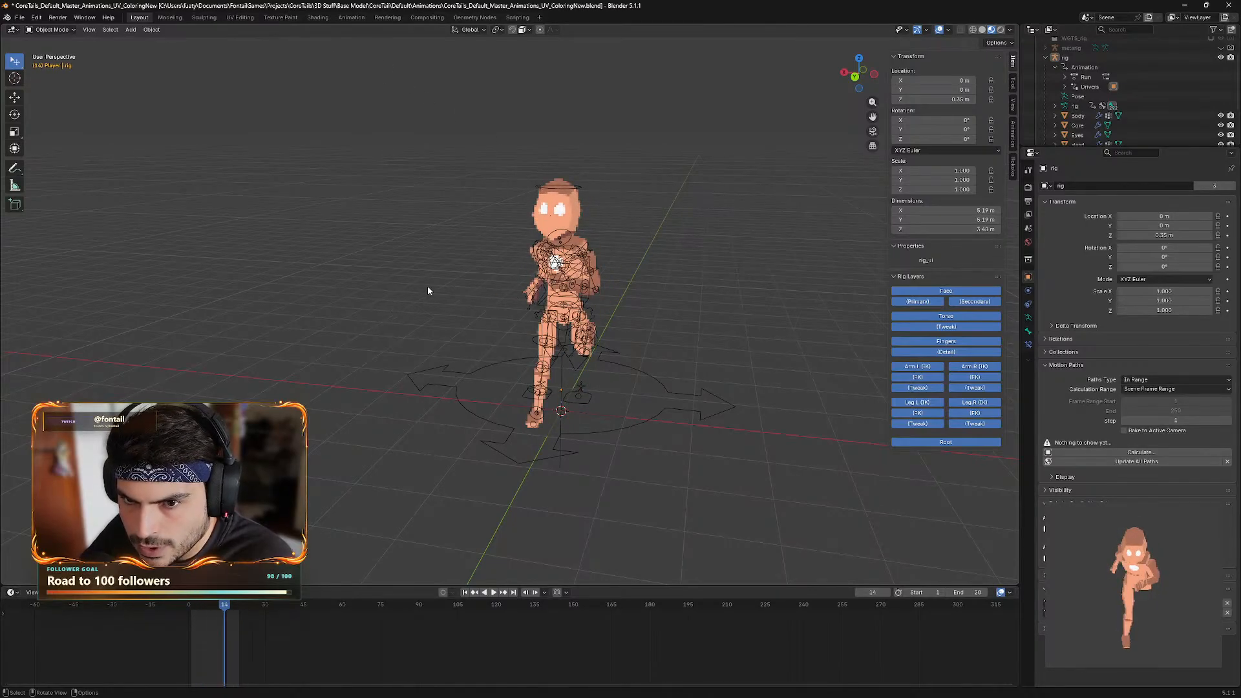
- Return to Godot and load the Unarmed/Idle_Down_noSpin animation in the animation editor
mouse_move(665, 689)
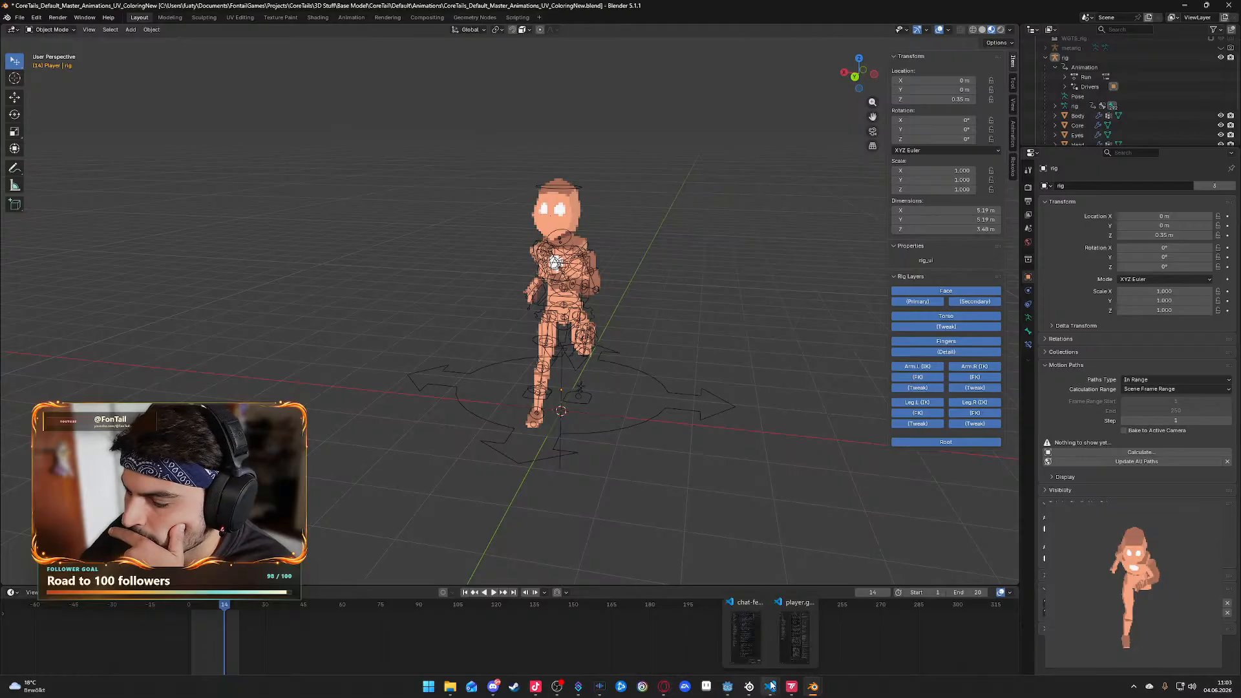
left_click(745, 630)
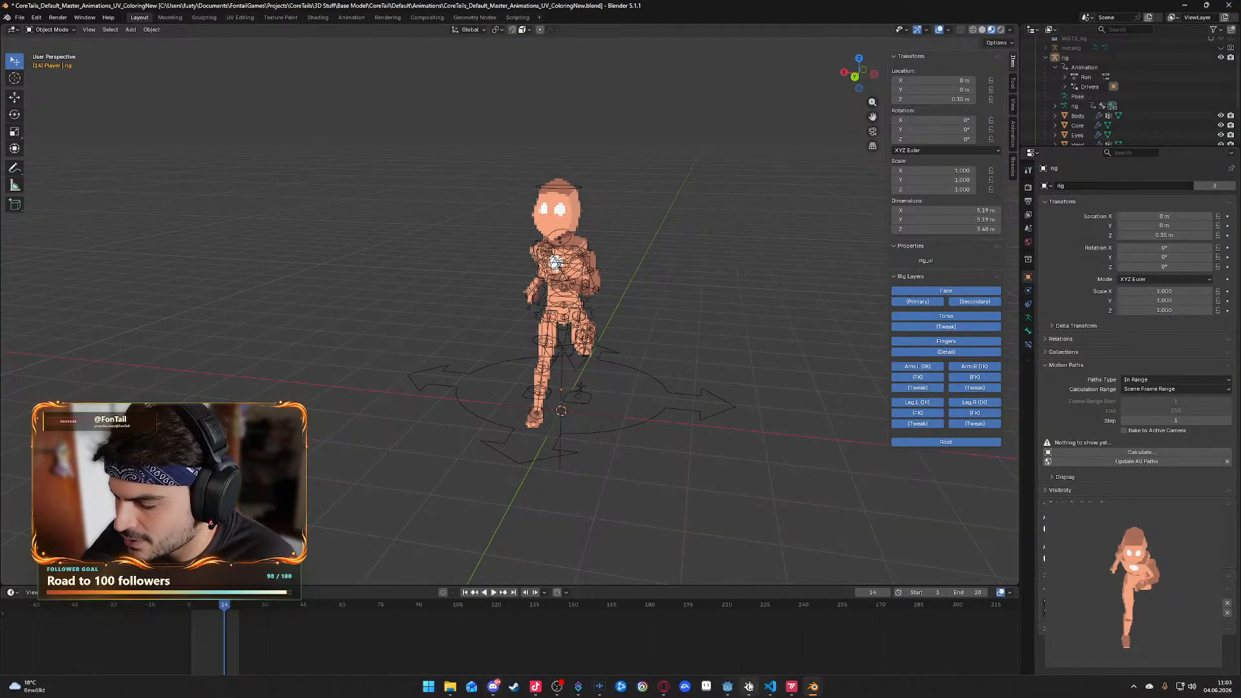
left_click(727, 686)
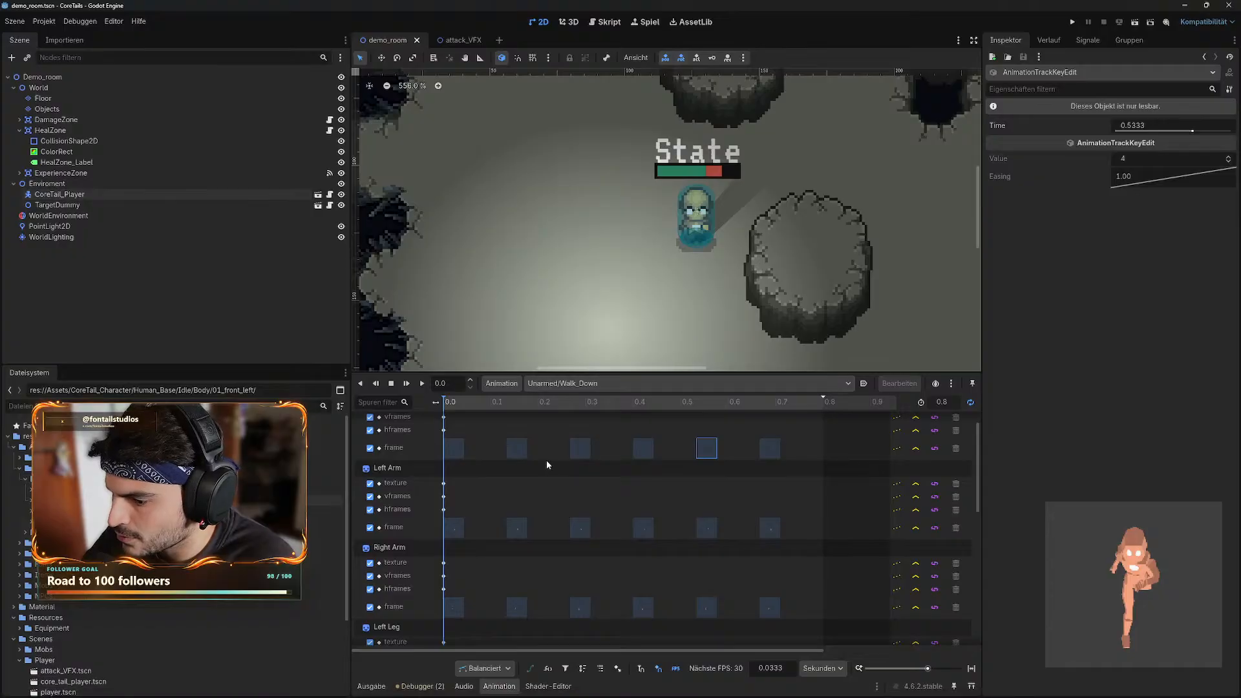
scroll(492, 465, "up", 1)
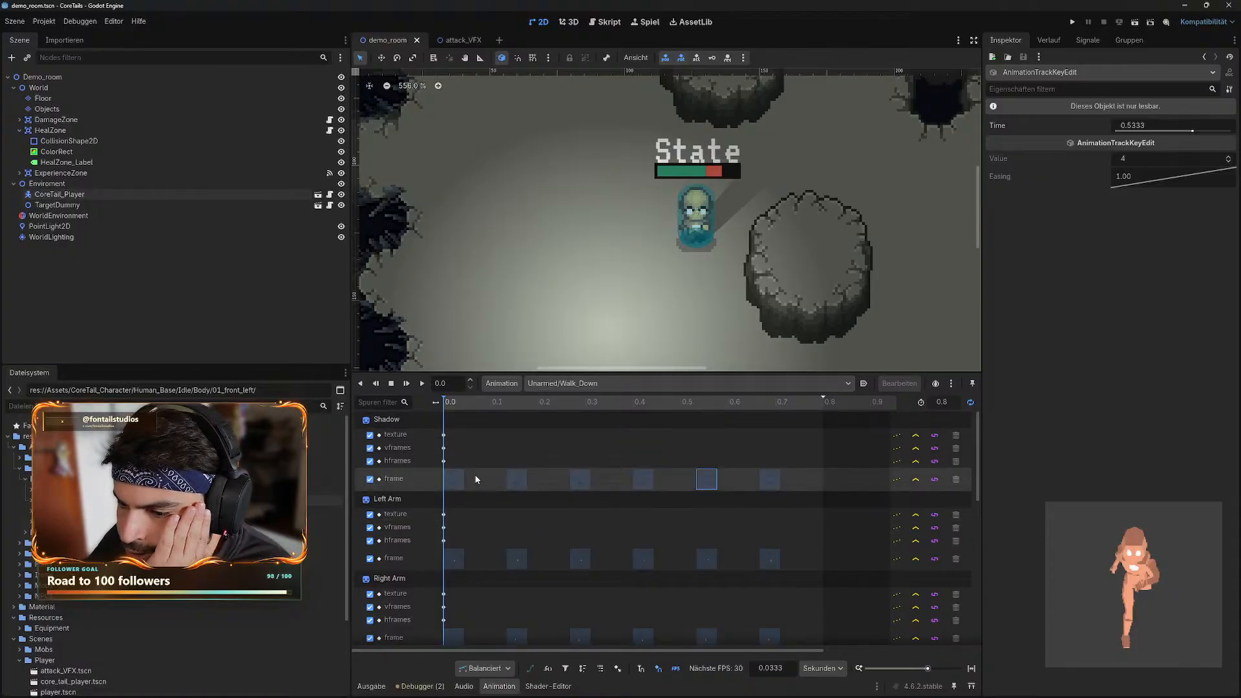
mouse_move(448, 437)
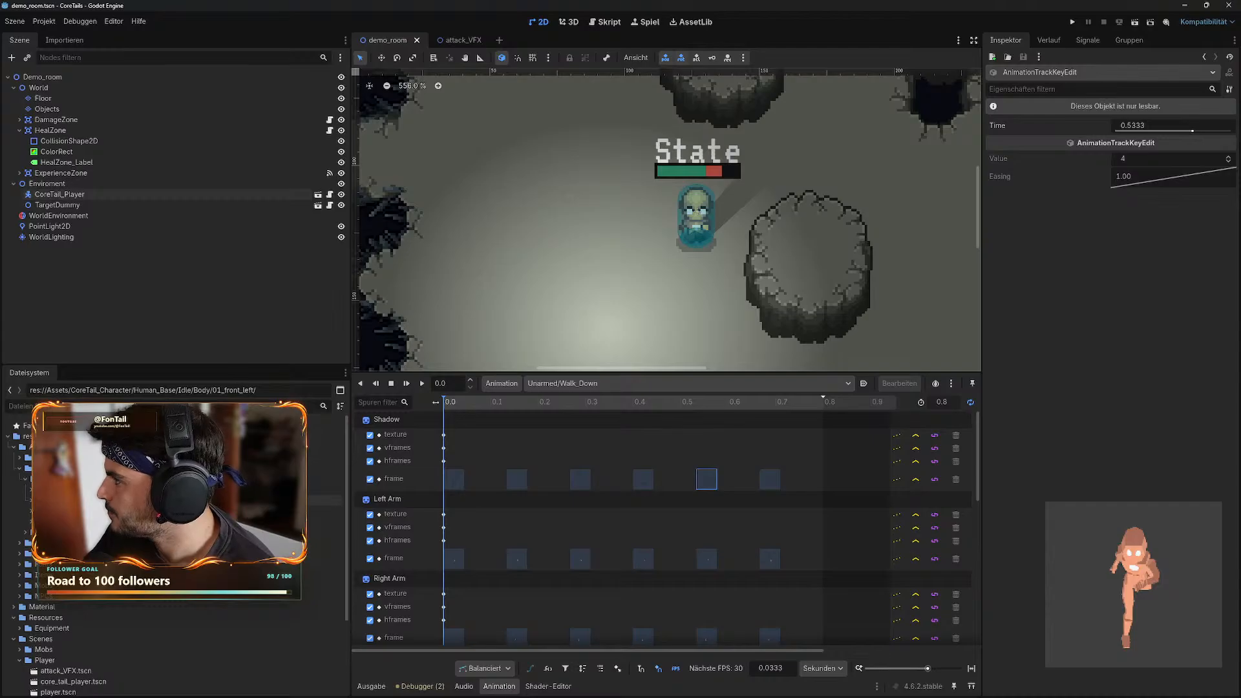
left_click(619, 385)
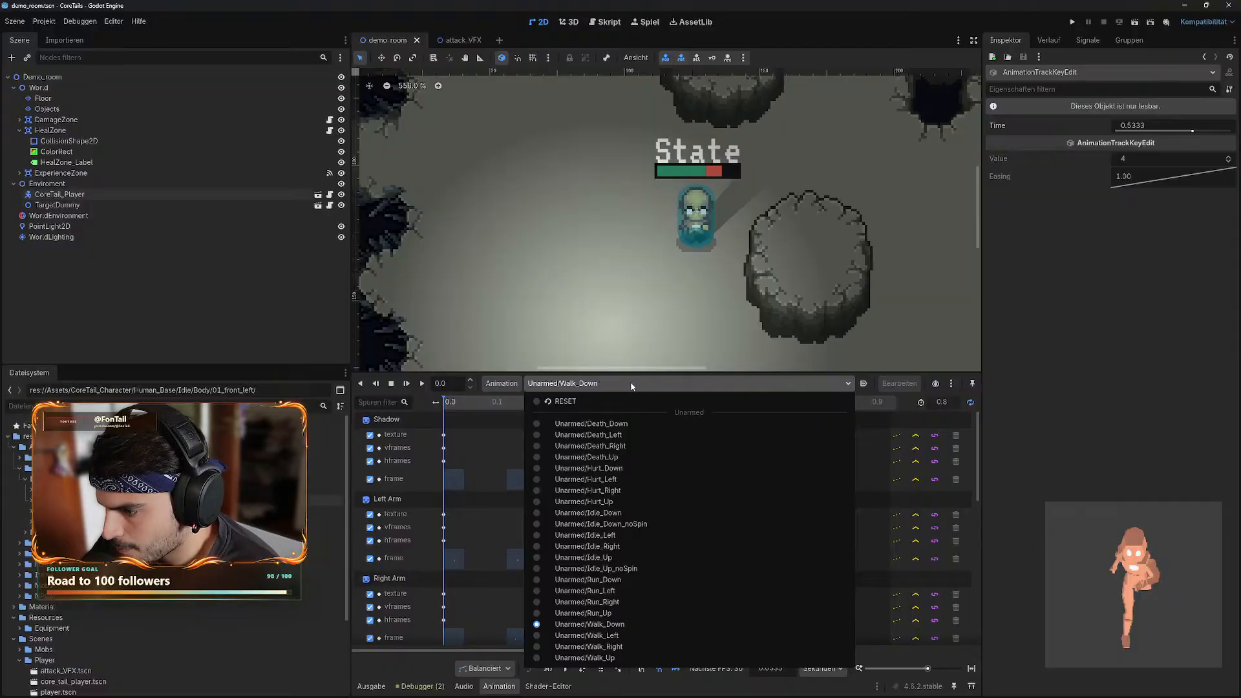
left_click(632, 383)
left_click(576, 385)
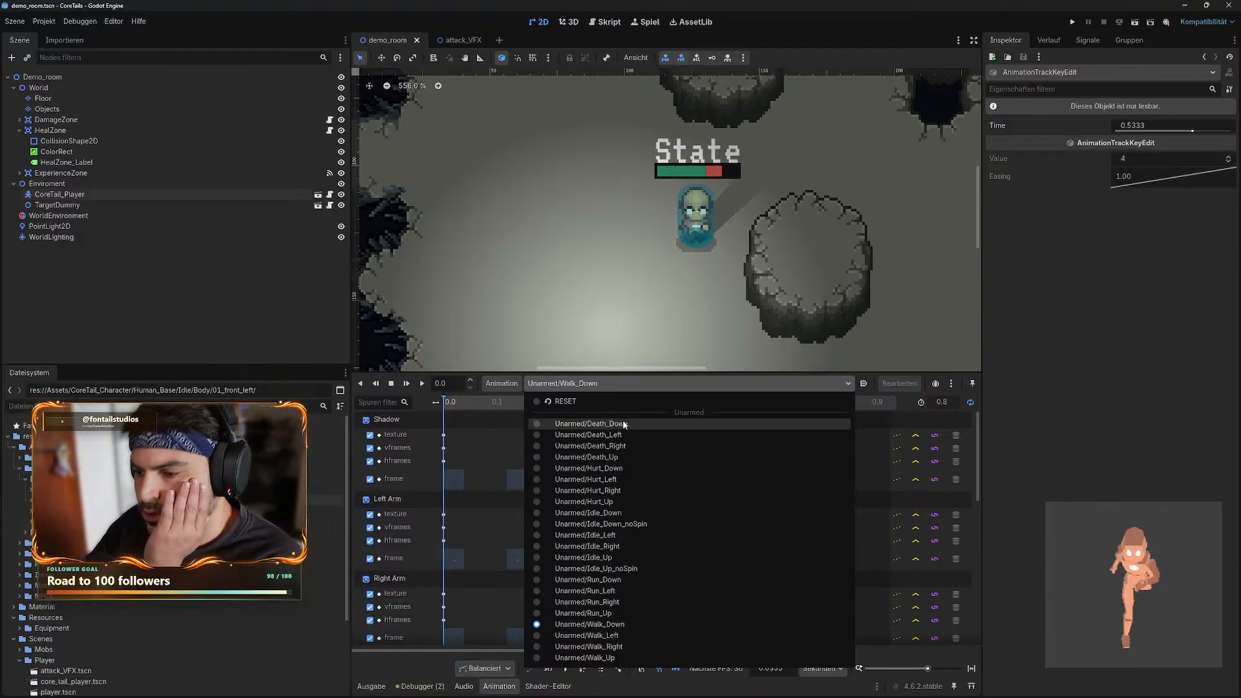
left_click(624, 525)
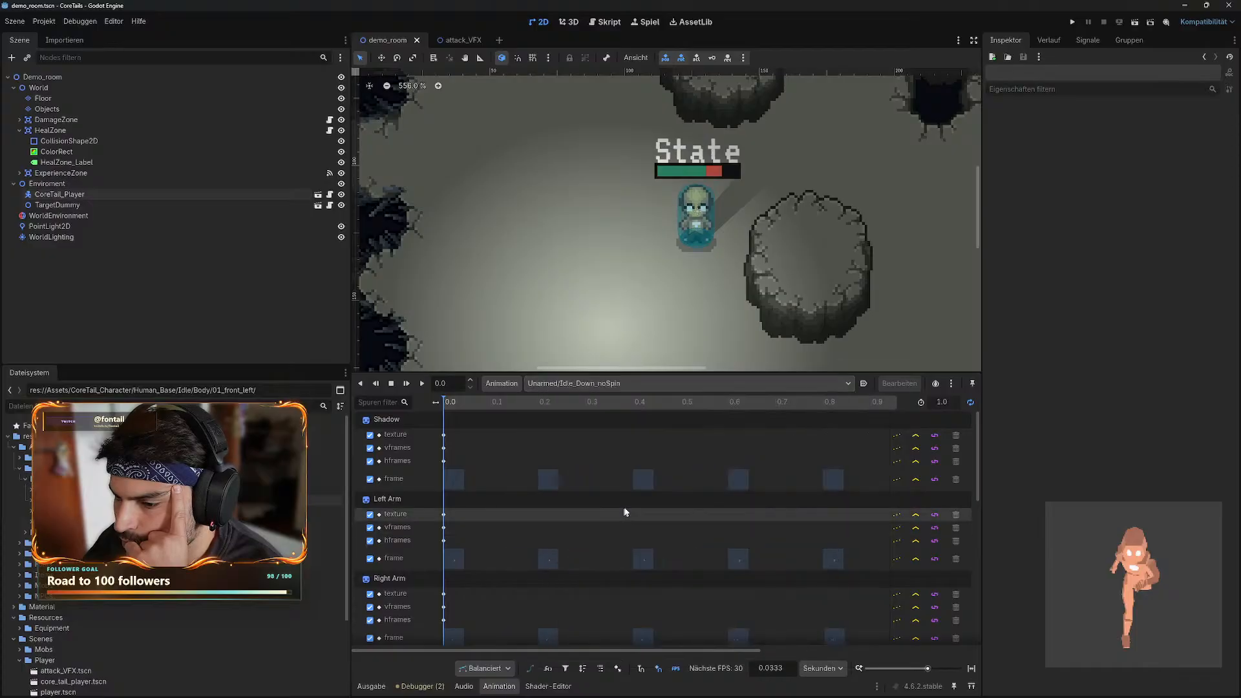
- Open the animation library manager and examine the animations contained in the Unarmed library
left_click(508, 384)
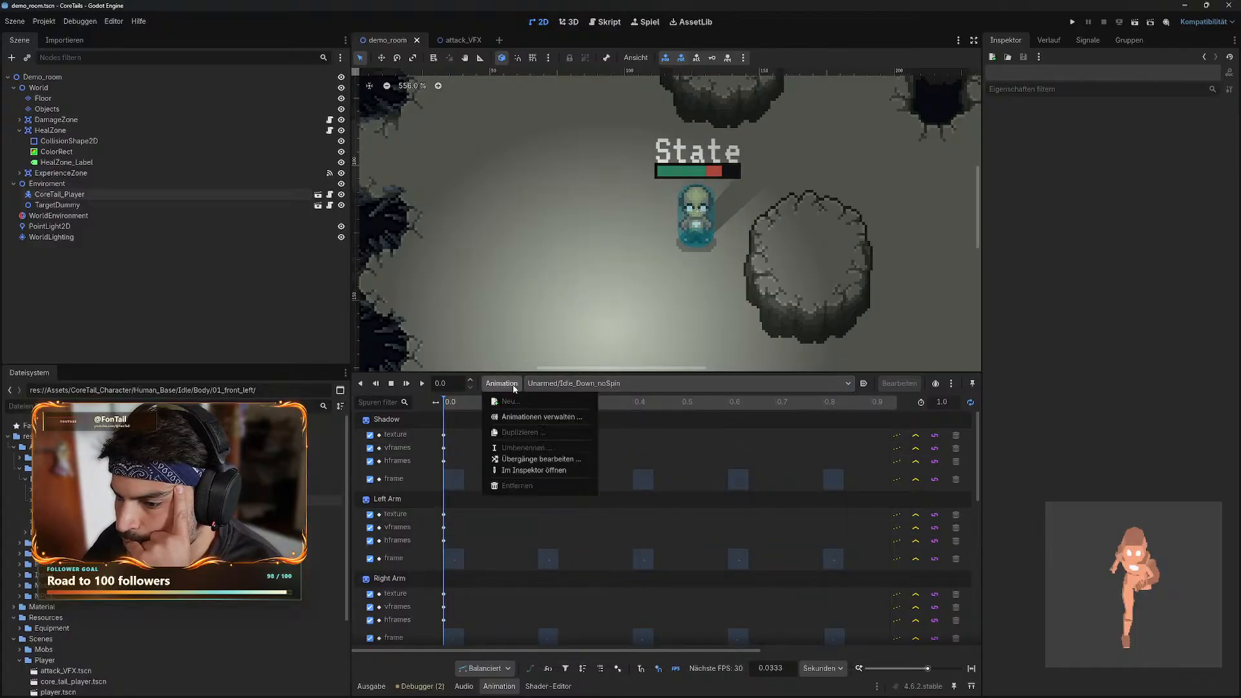
left_click(539, 419)
scroll(485, 284, "down", 1)
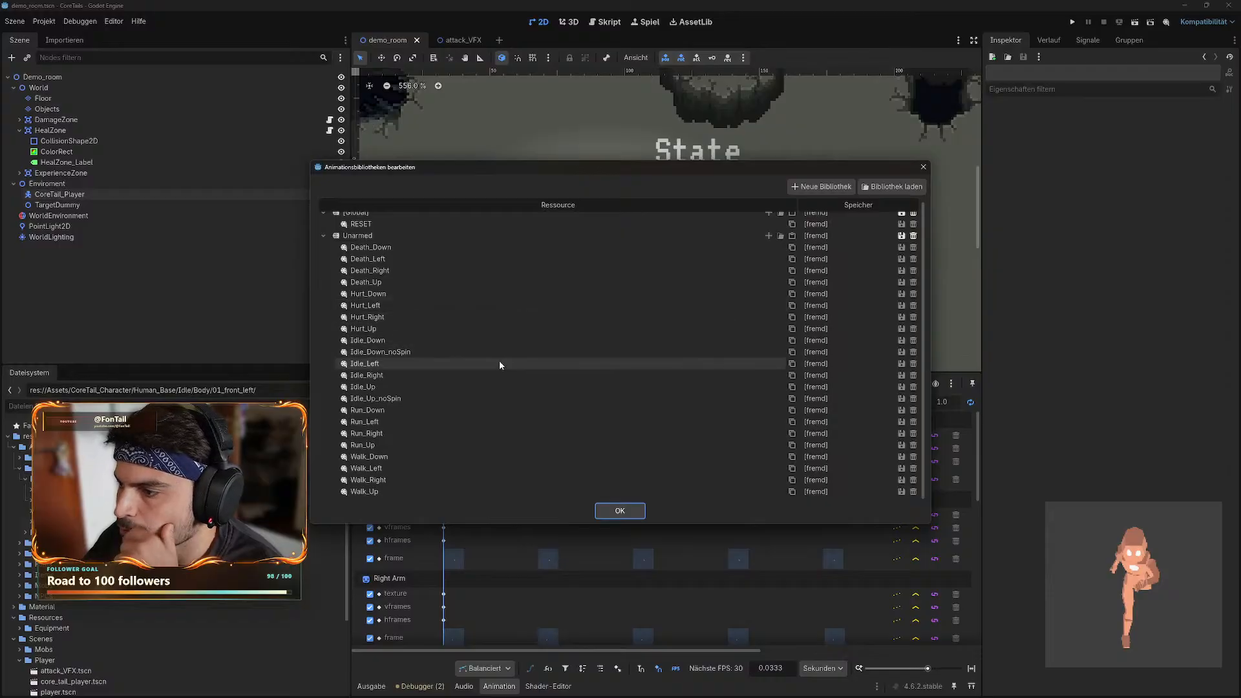
scroll(478, 367, "up", 1)
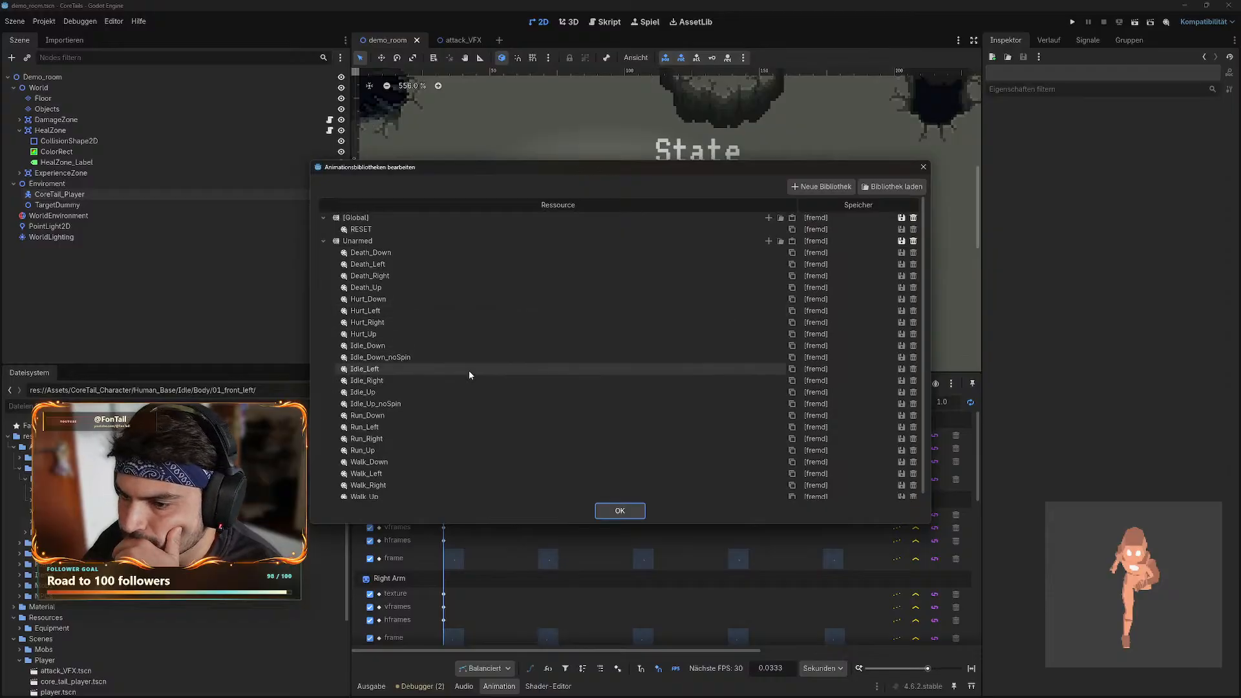
left_click(398, 359)
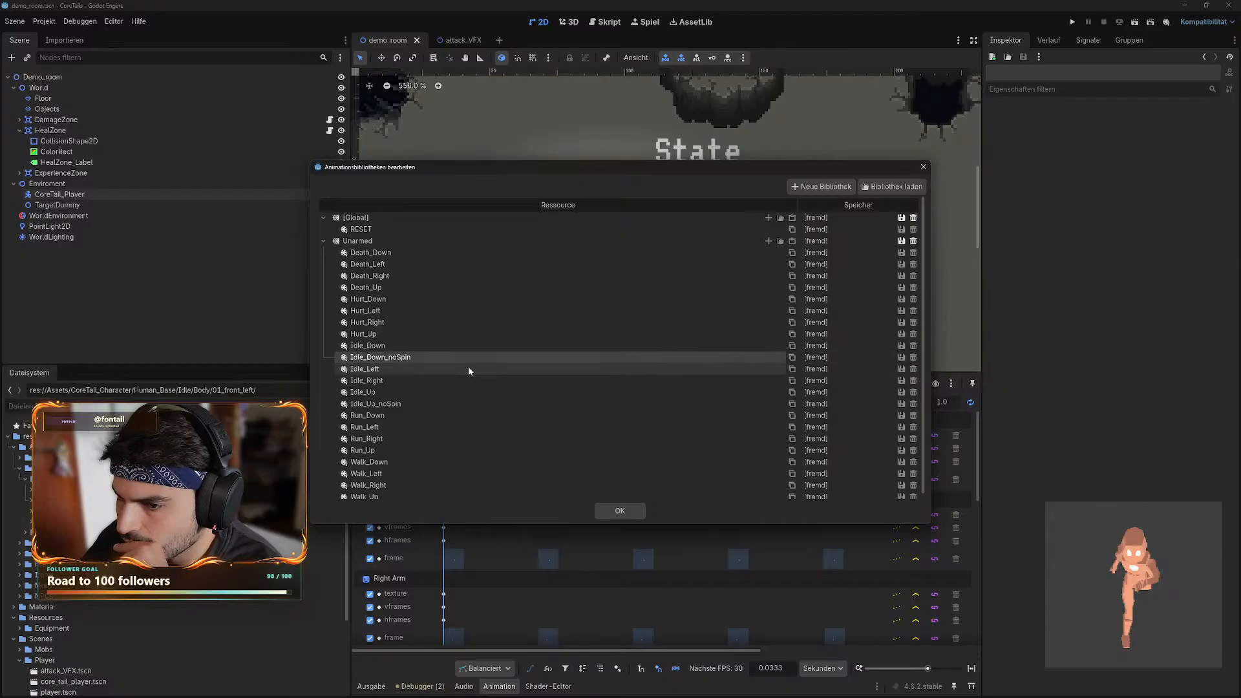
left_click(327, 239)
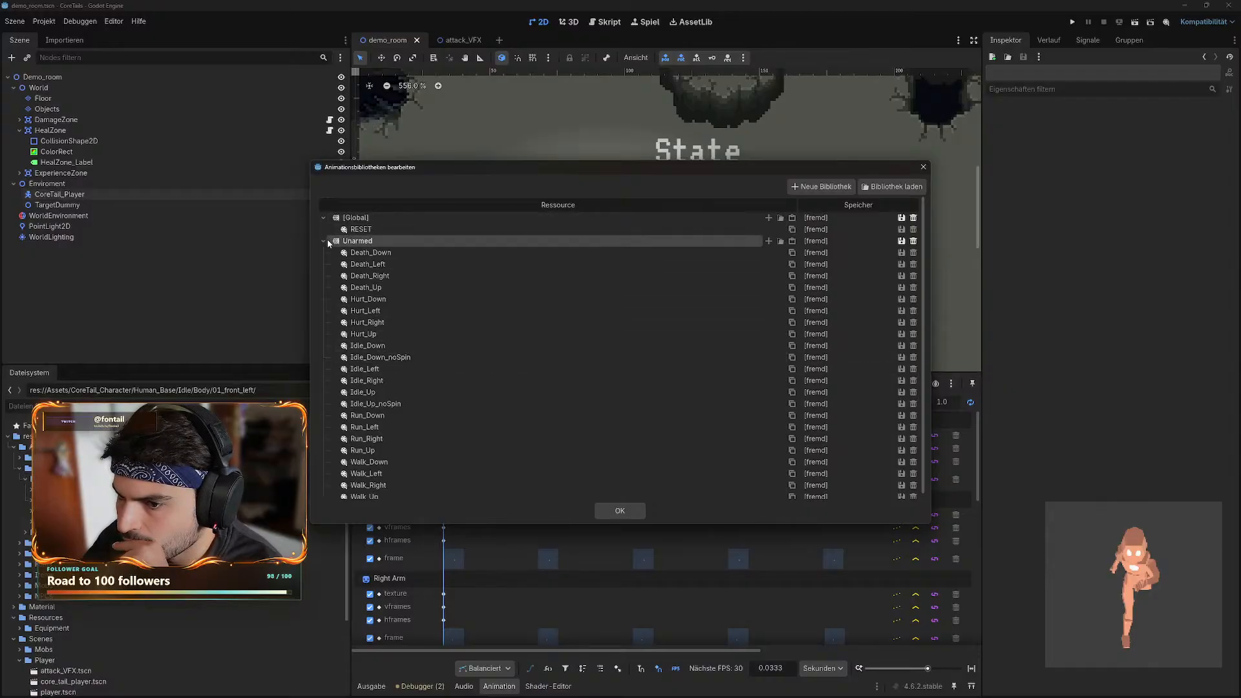
left_click(324, 239)
left_click(324, 238)
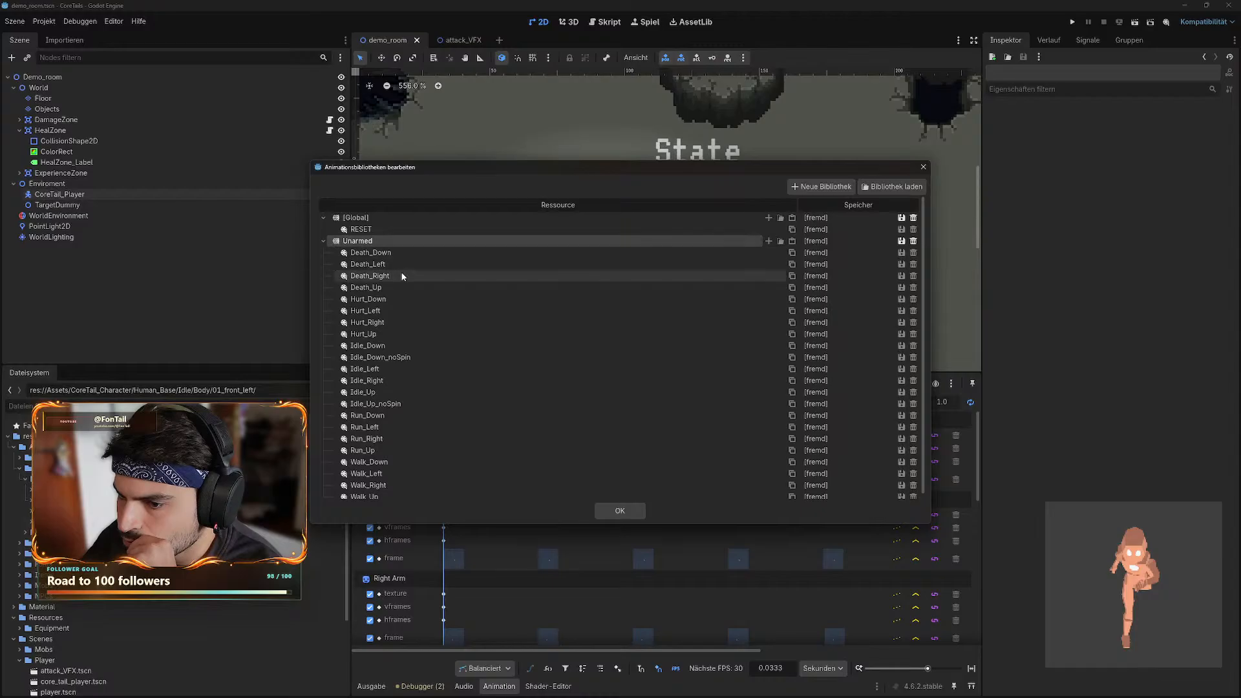
left_click(323, 241)
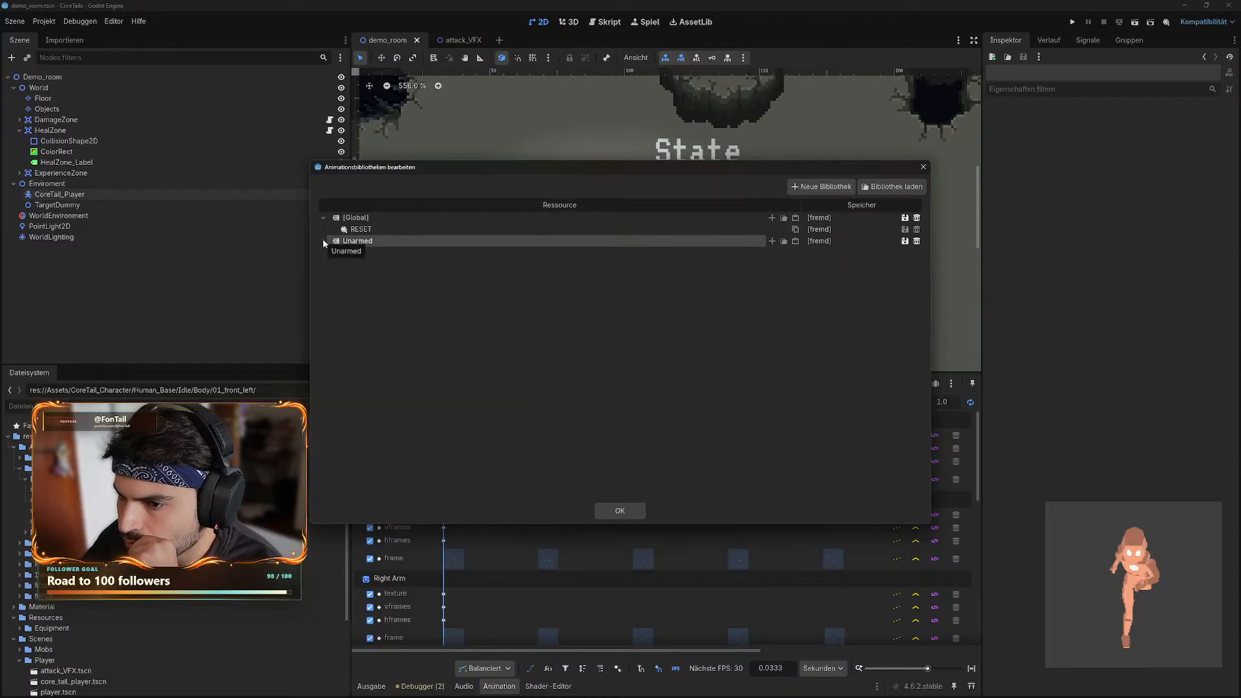
left_click(323, 241)
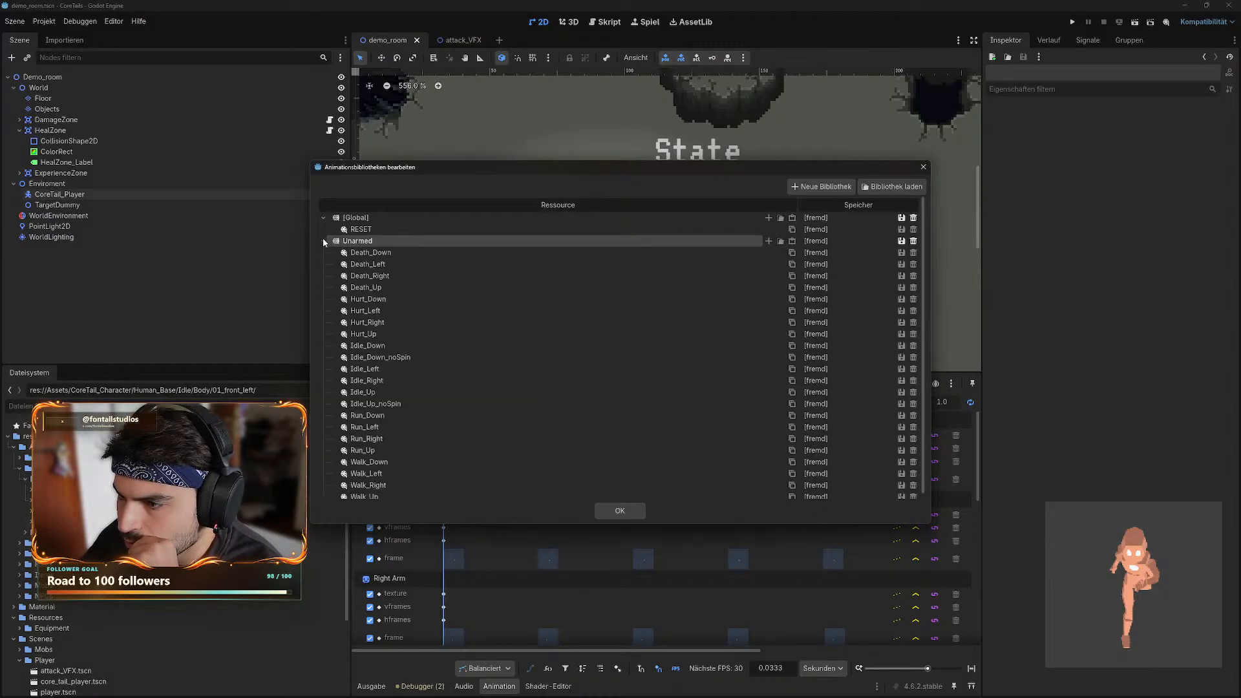
- Collapse the Unarmed library and create a new animation library named Player
left_click(324, 241)
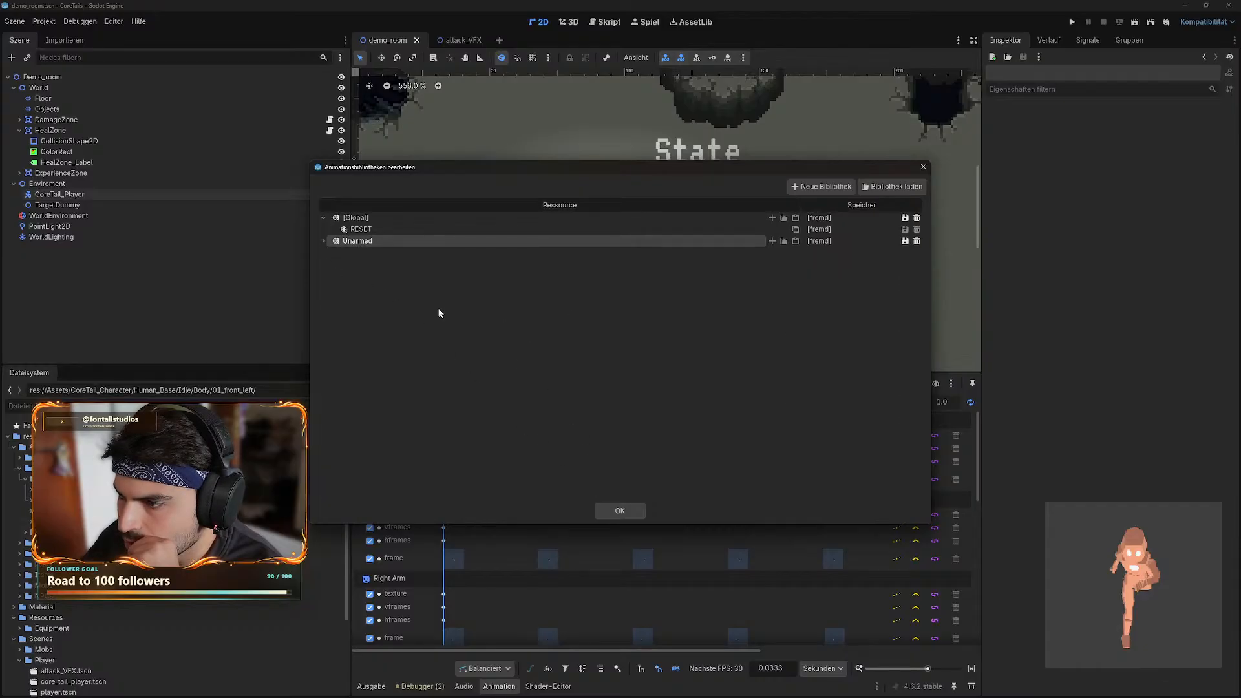
left_click(821, 186)
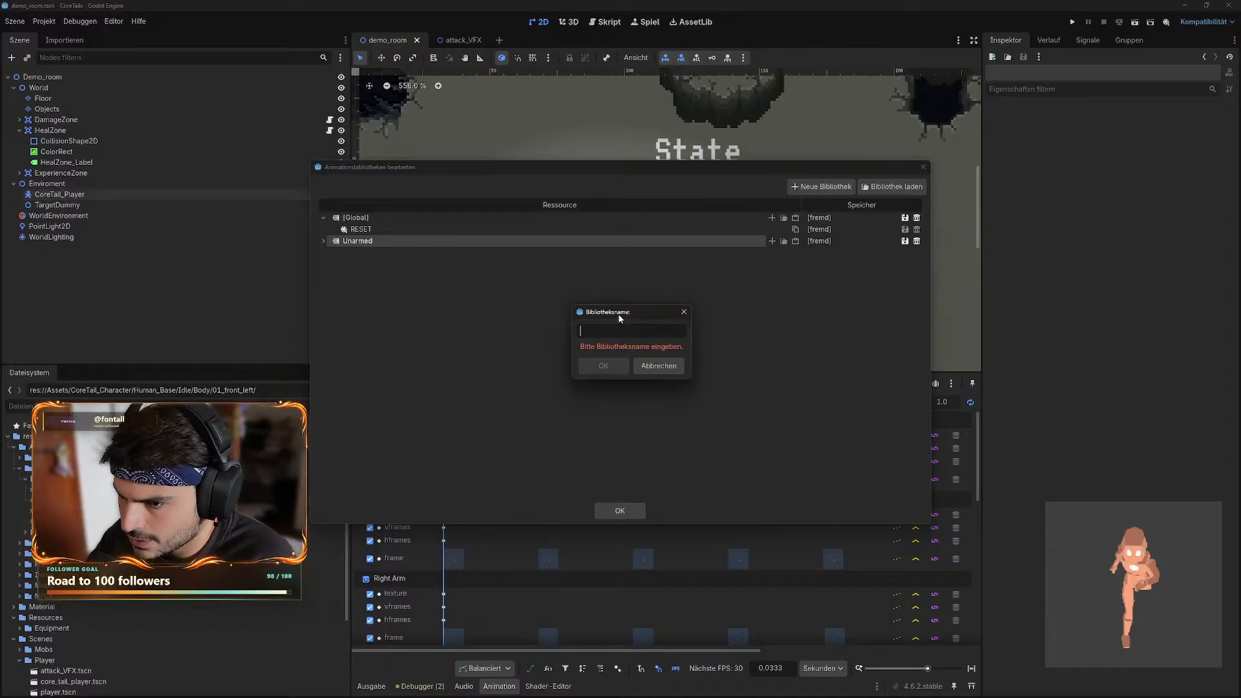
type("Char")
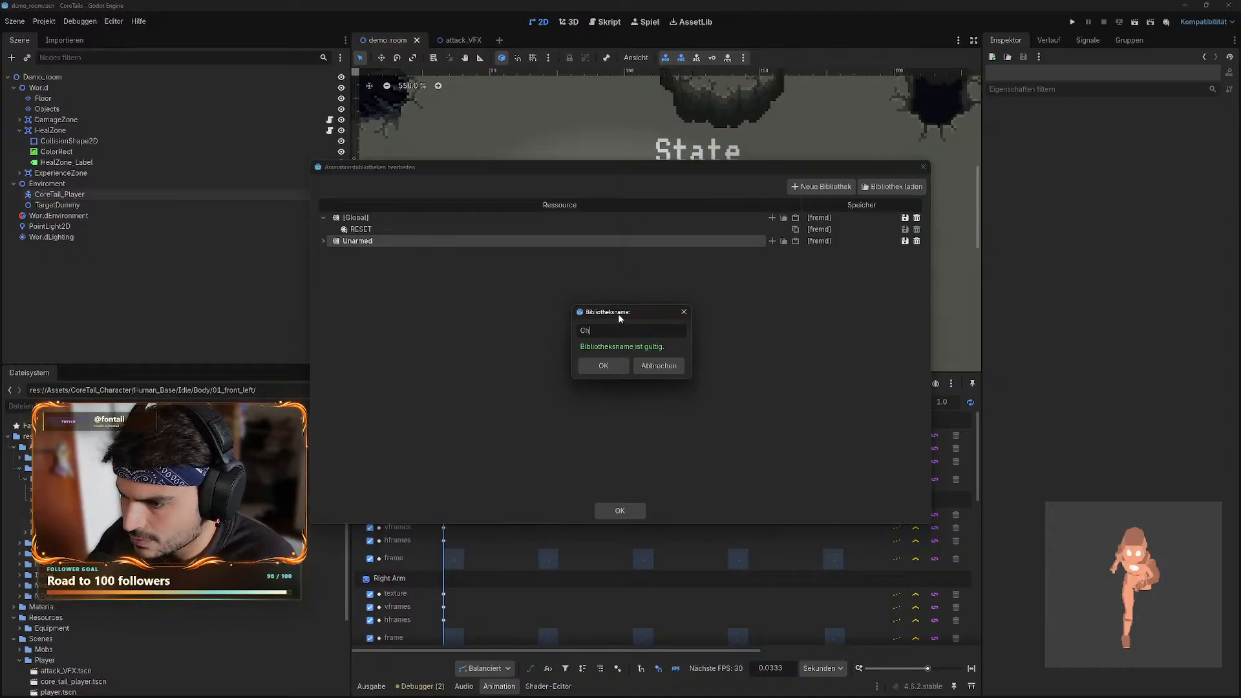
key("BackSpace")
key("BackSpace")
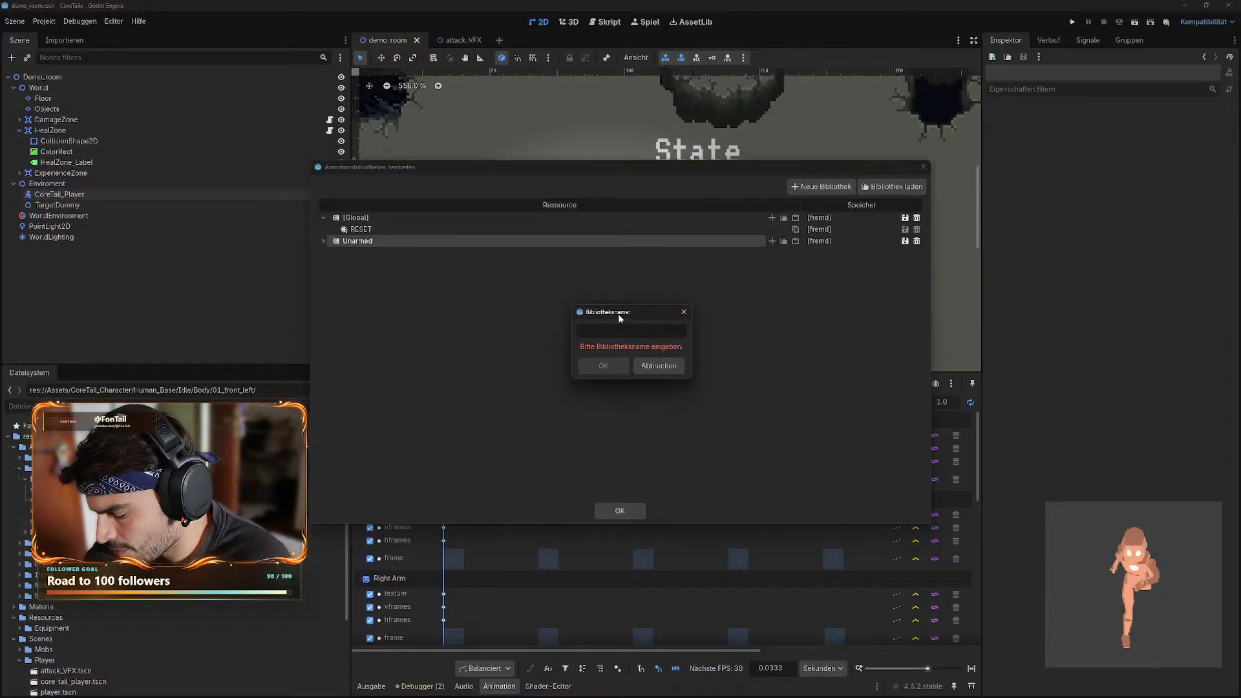
type("Player")
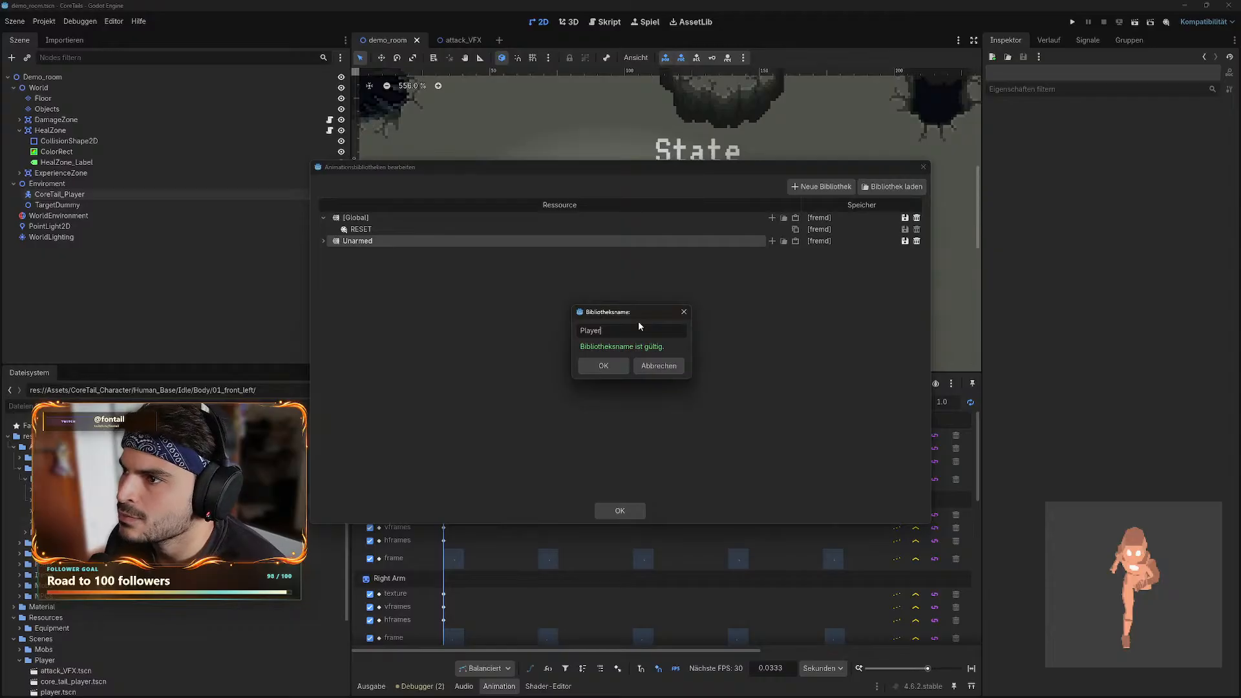
left_click(603, 366)
- Check the animation names inside the Unarmed library and collapse it again
left_click(365, 229)
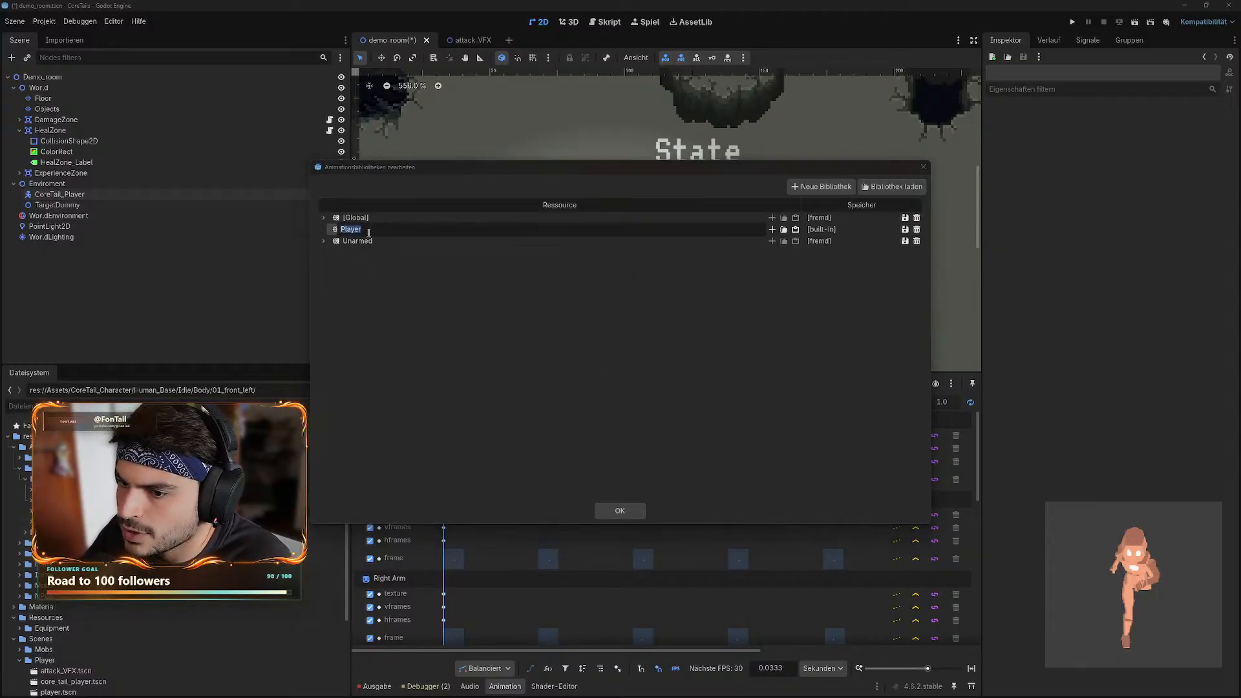
left_click(323, 241)
left_click(323, 241)
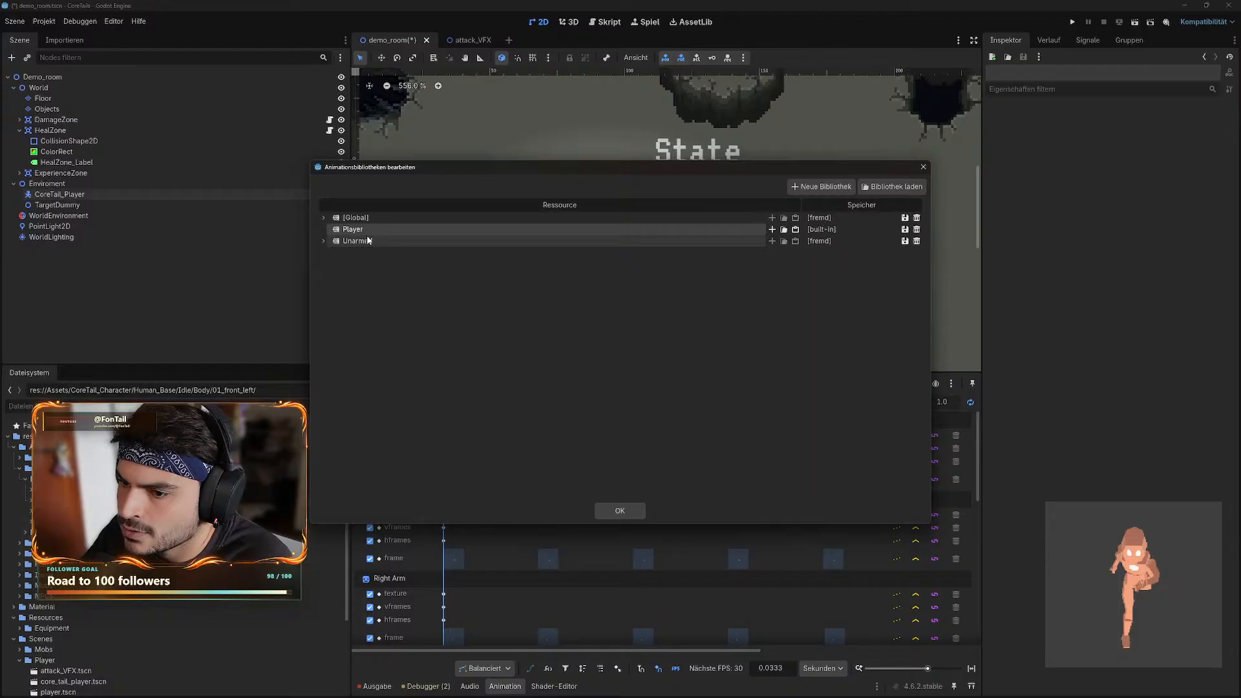
left_click(323, 240)
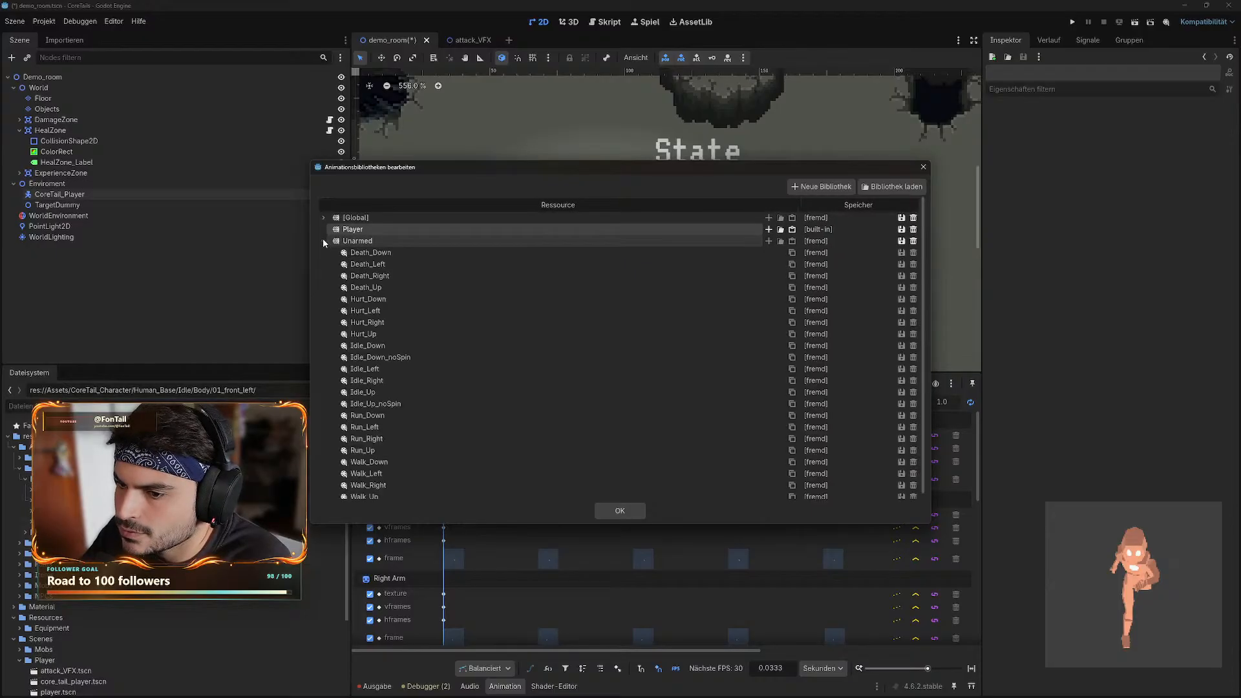
left_click(324, 241)
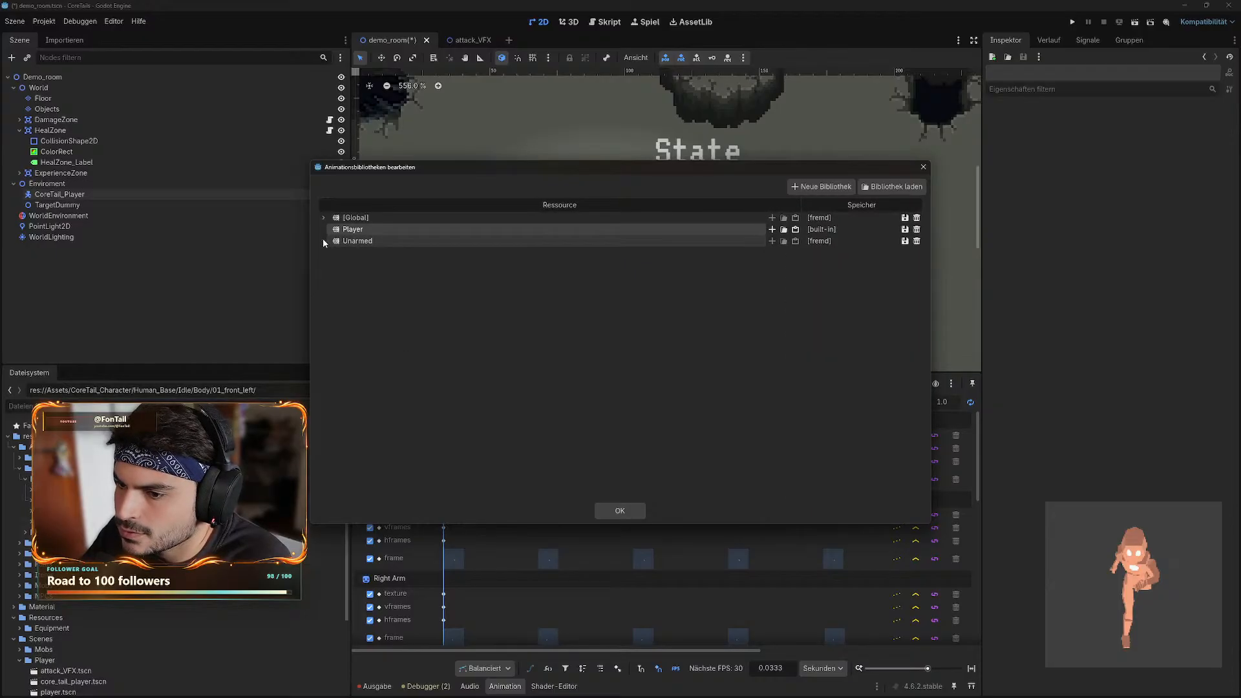
- Add a new animation named Idle_Down to the Player library
left_click(772, 229)
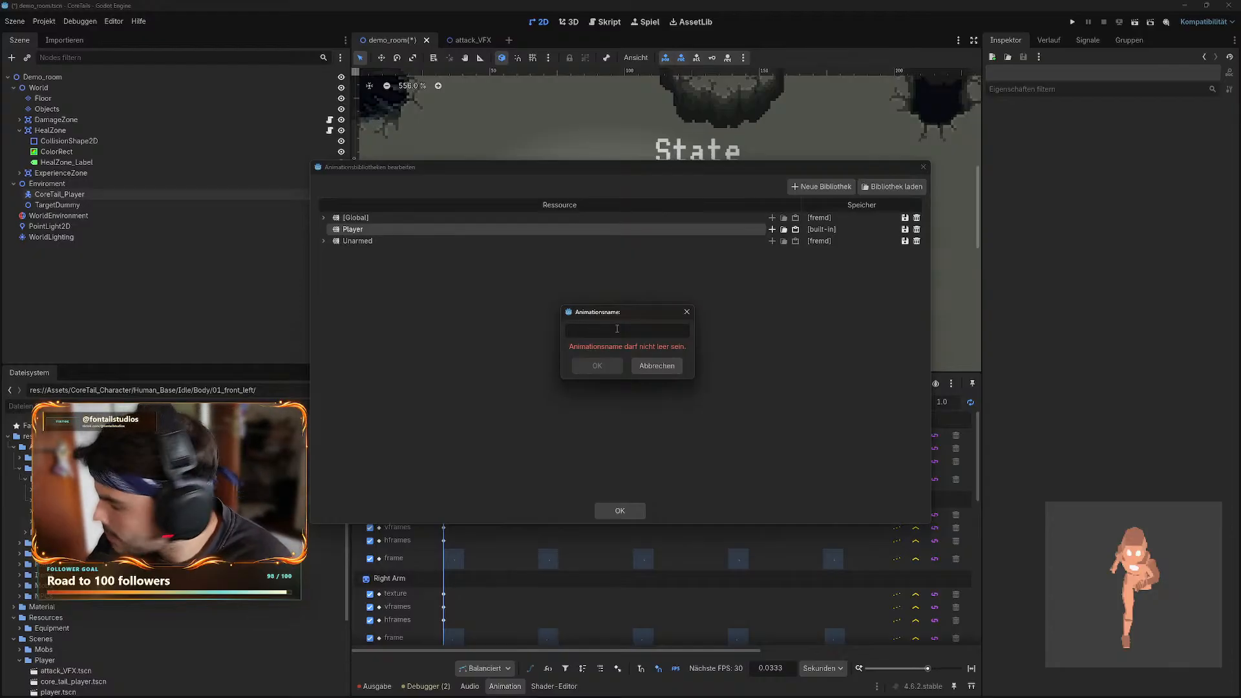
type("Idle_")
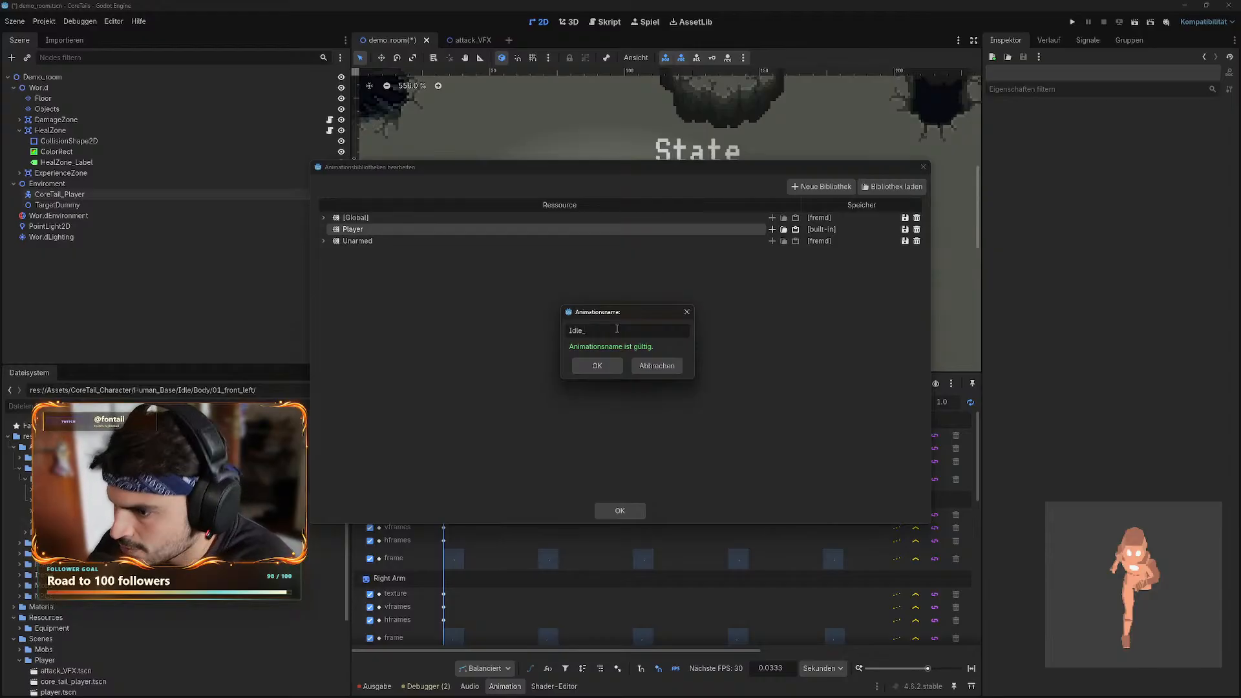
type("Down")
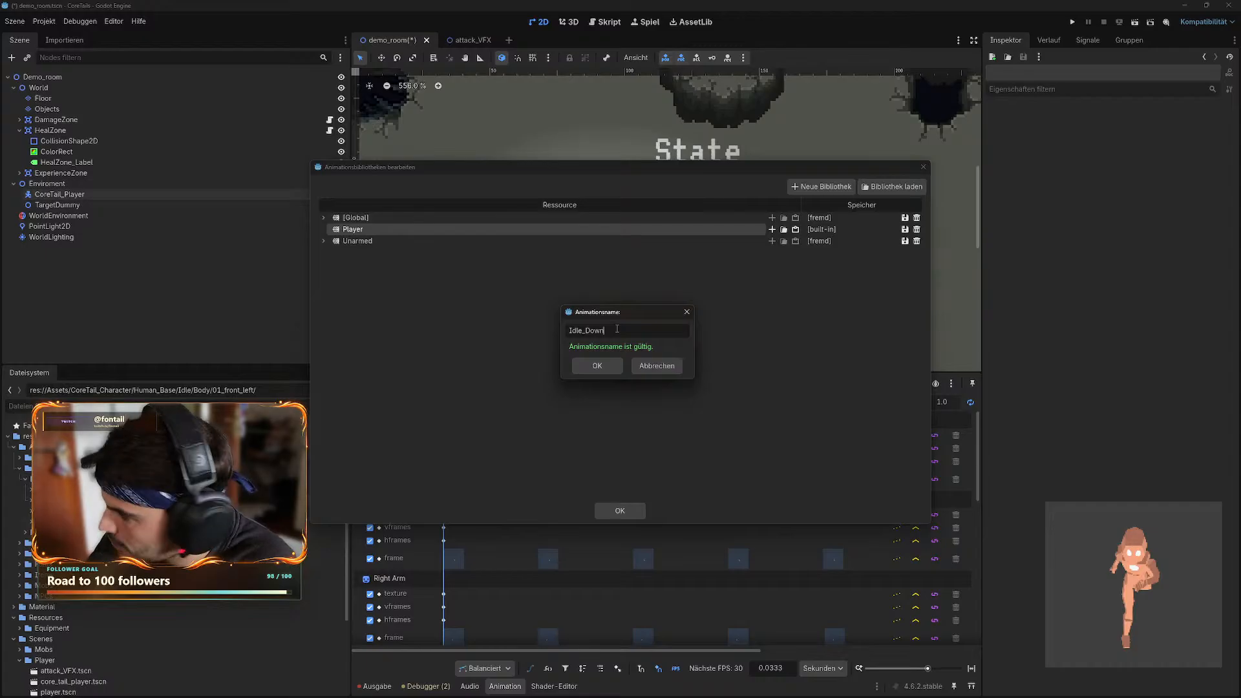
left_click(612, 366)
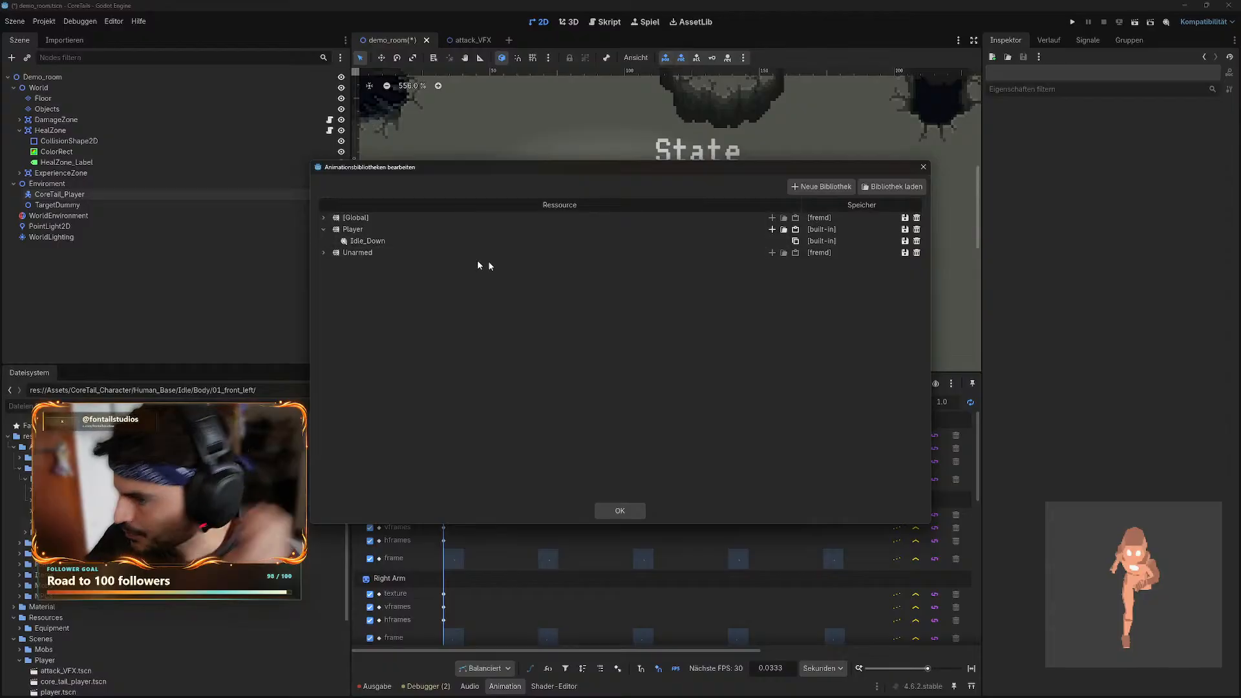
- Add a new animation named Idle_DownRight to the Player library
left_click(771, 229)
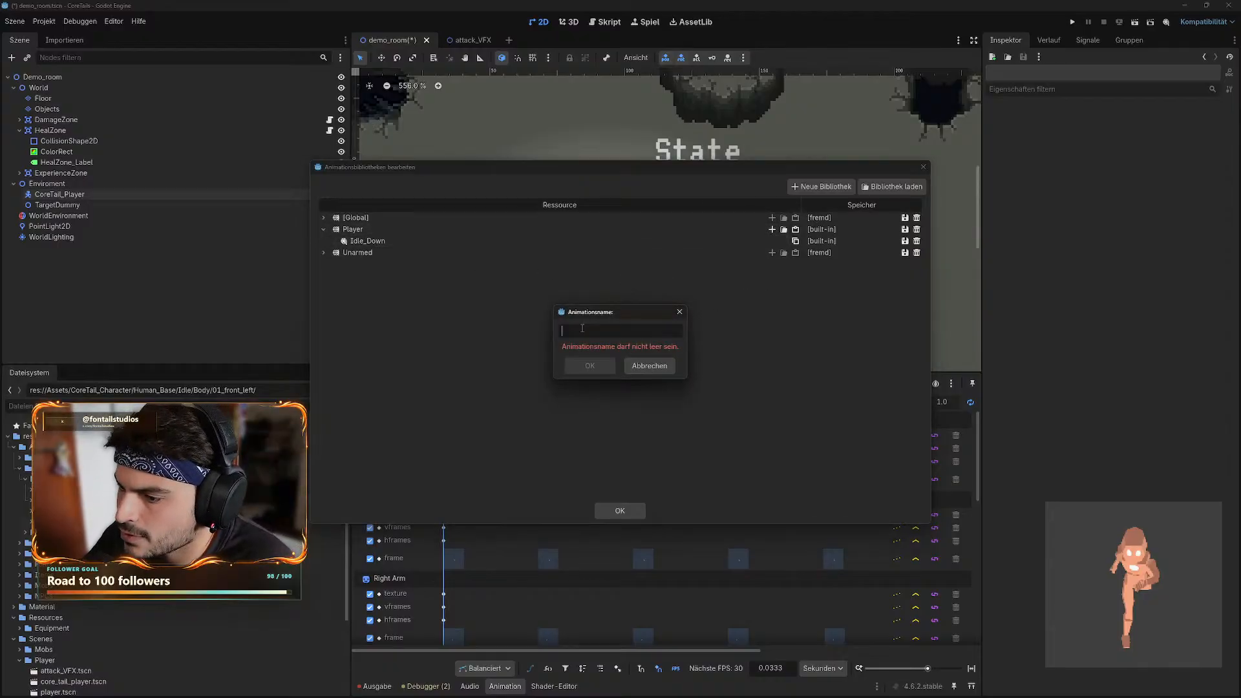
type("Idle")
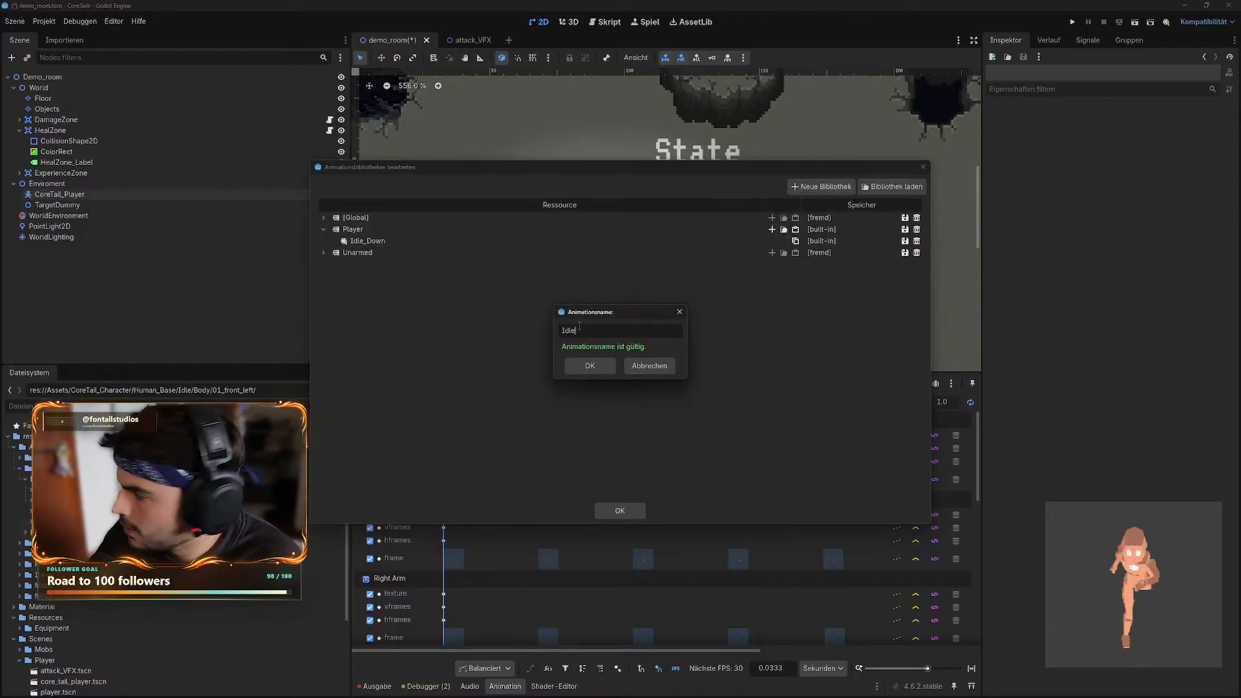
type("_Do")
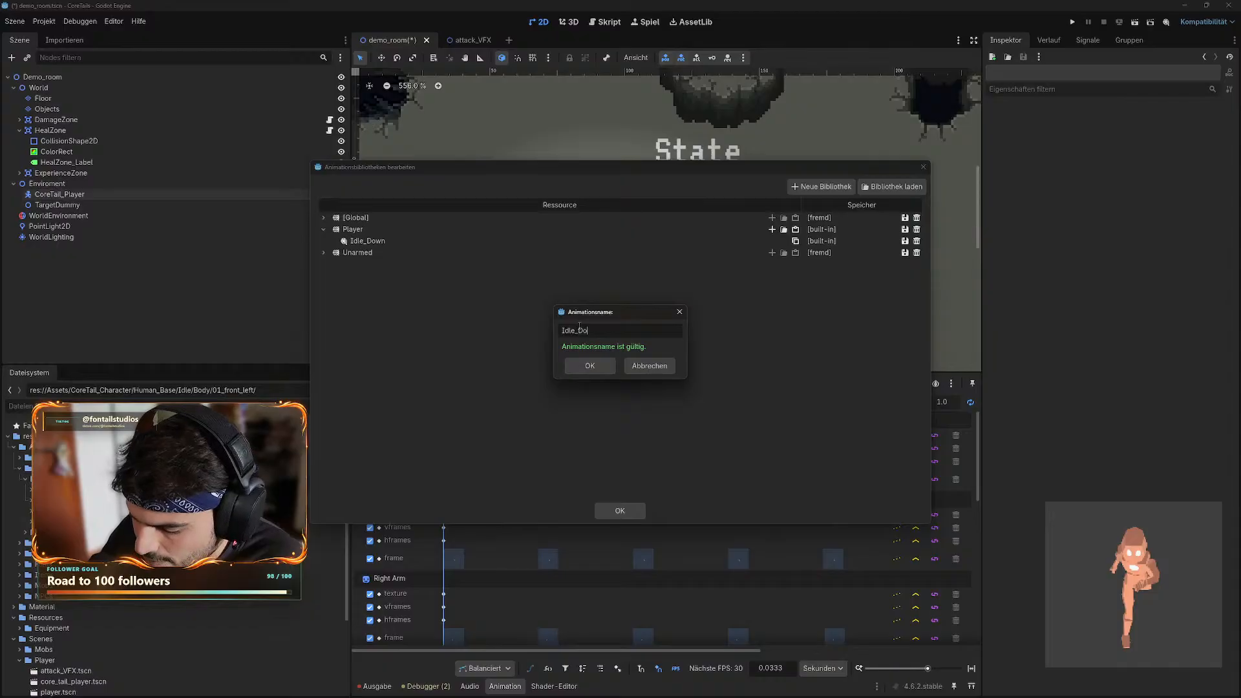
type("wnRight")
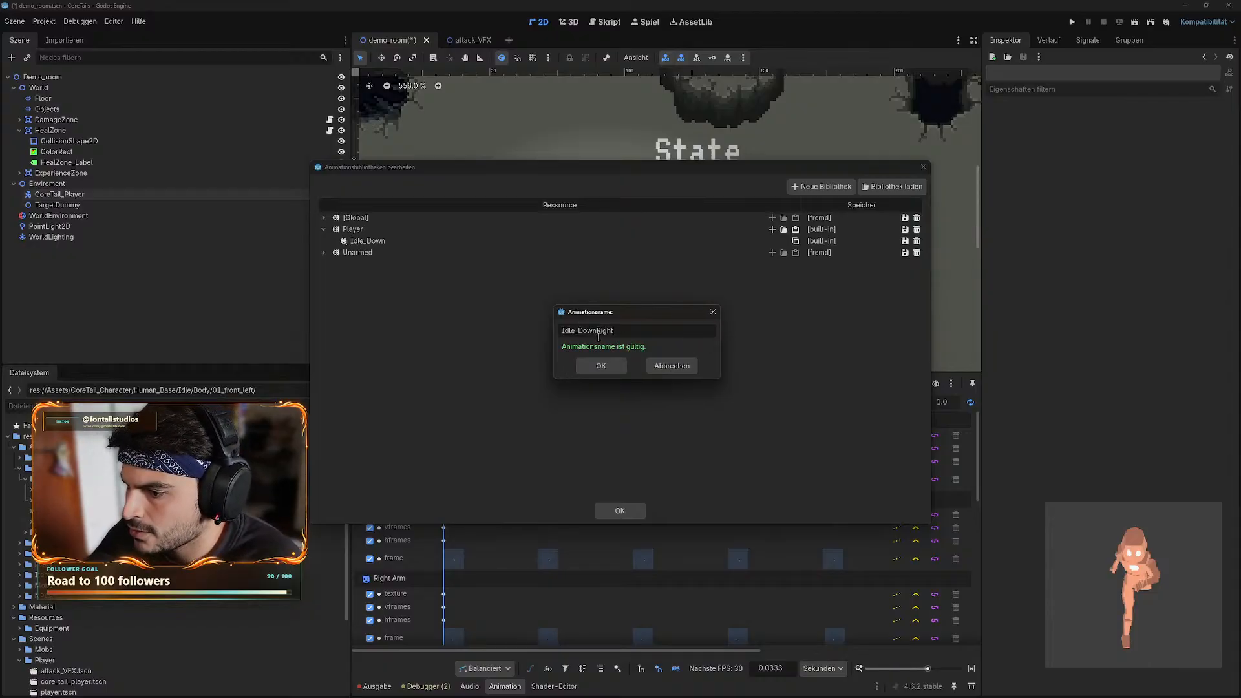
key("Return")
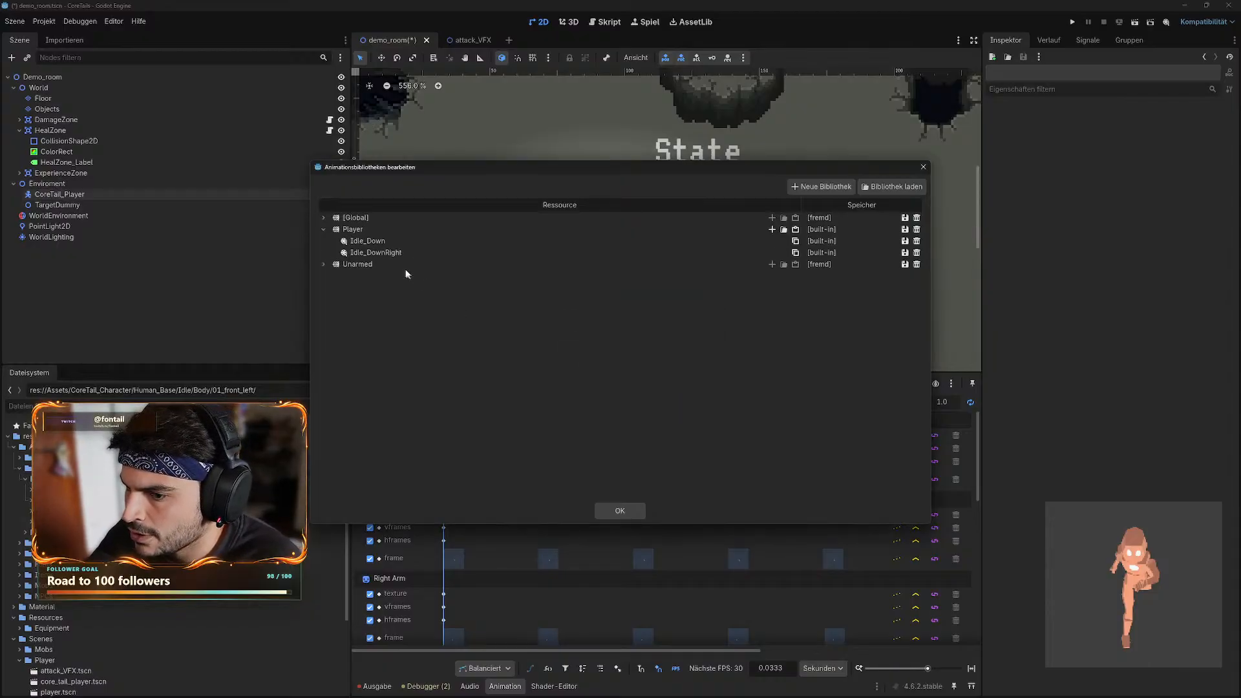
- Add a new animation named Idle_DownLeft to the Player library
left_click(772, 230)
type("Idle")
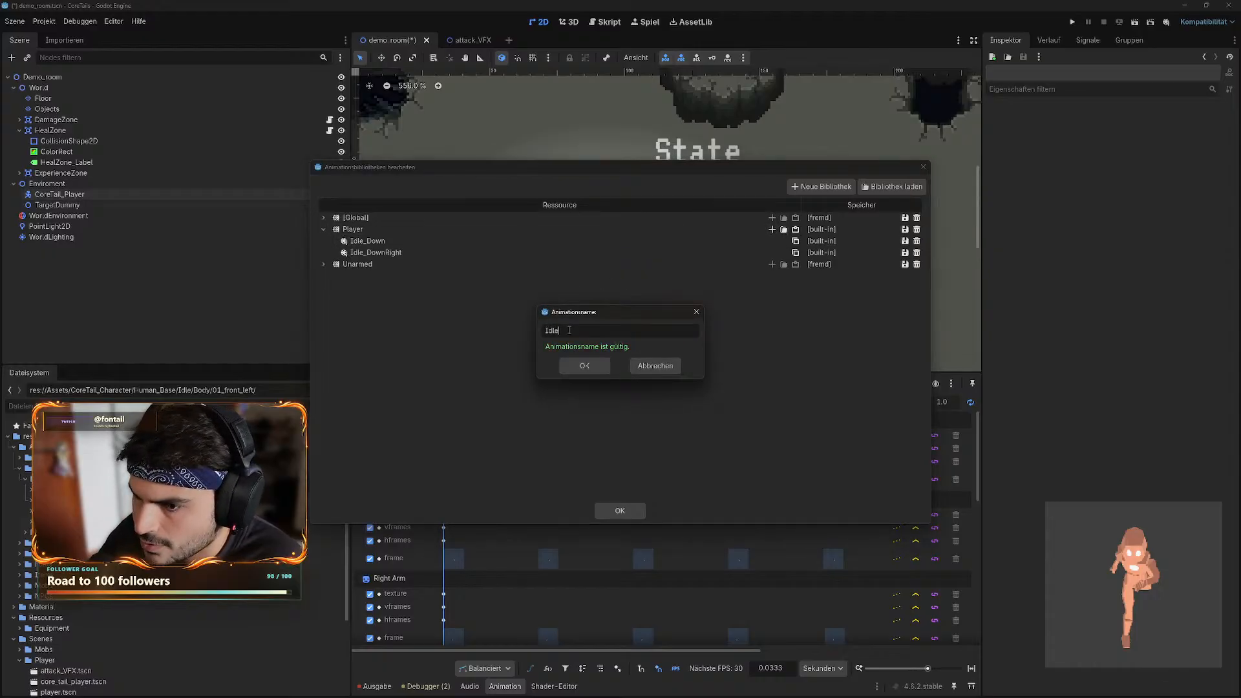
type("_")
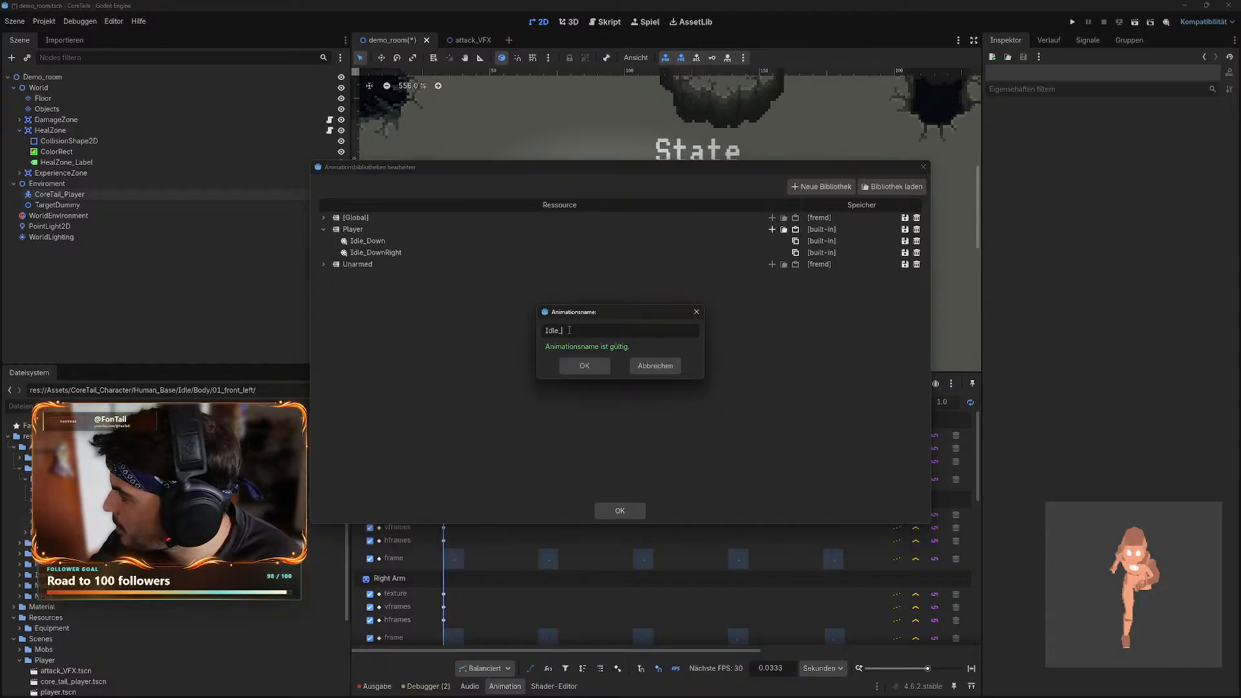
type("D")
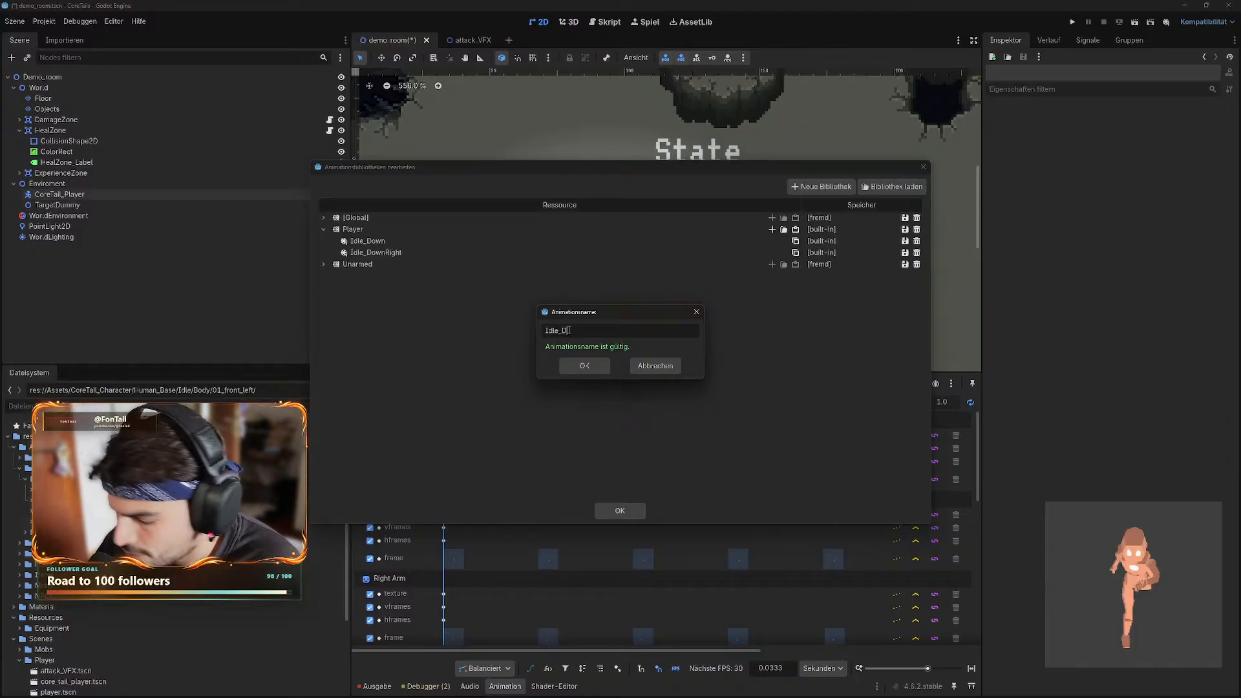
type("ownLeft")
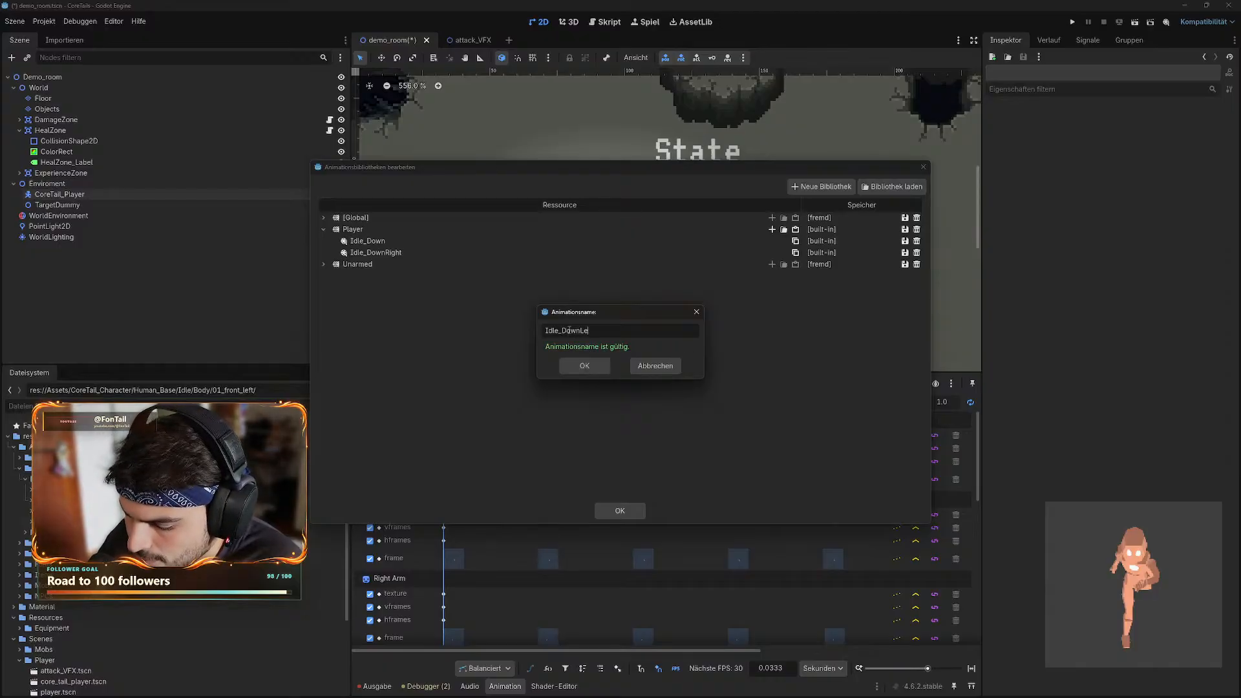
left_click(586, 362)
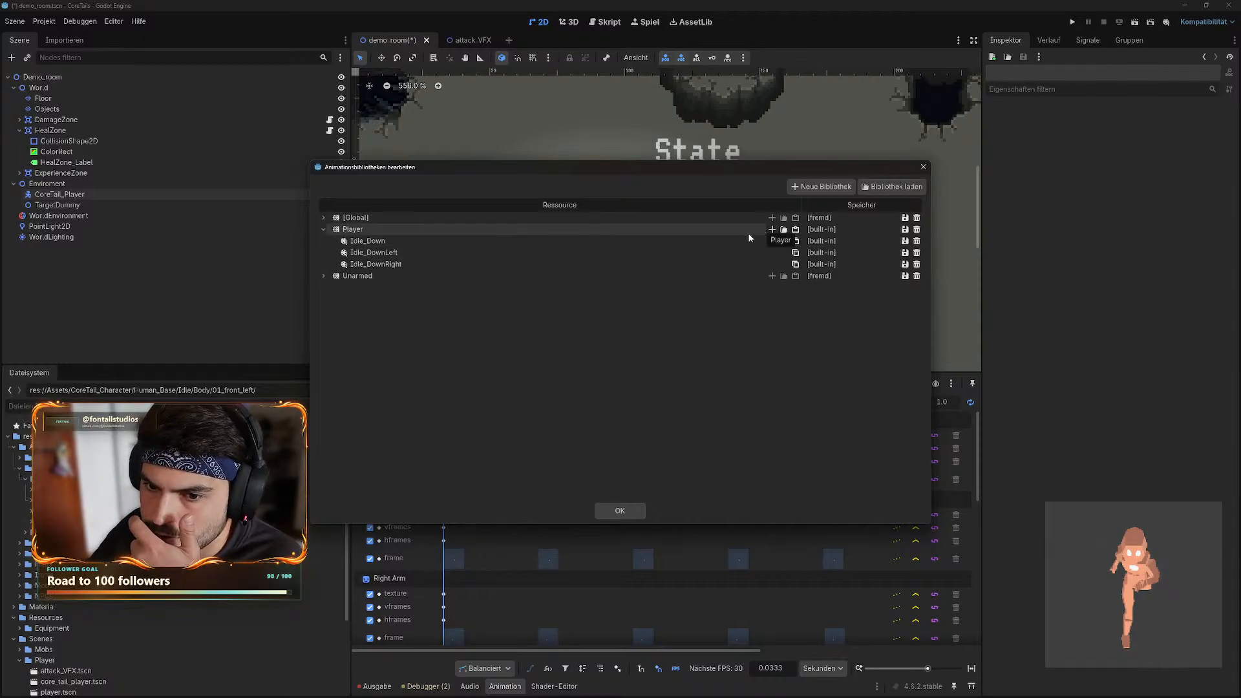
- Add a new animation named Idle_Up to the Player library
left_click(772, 229)
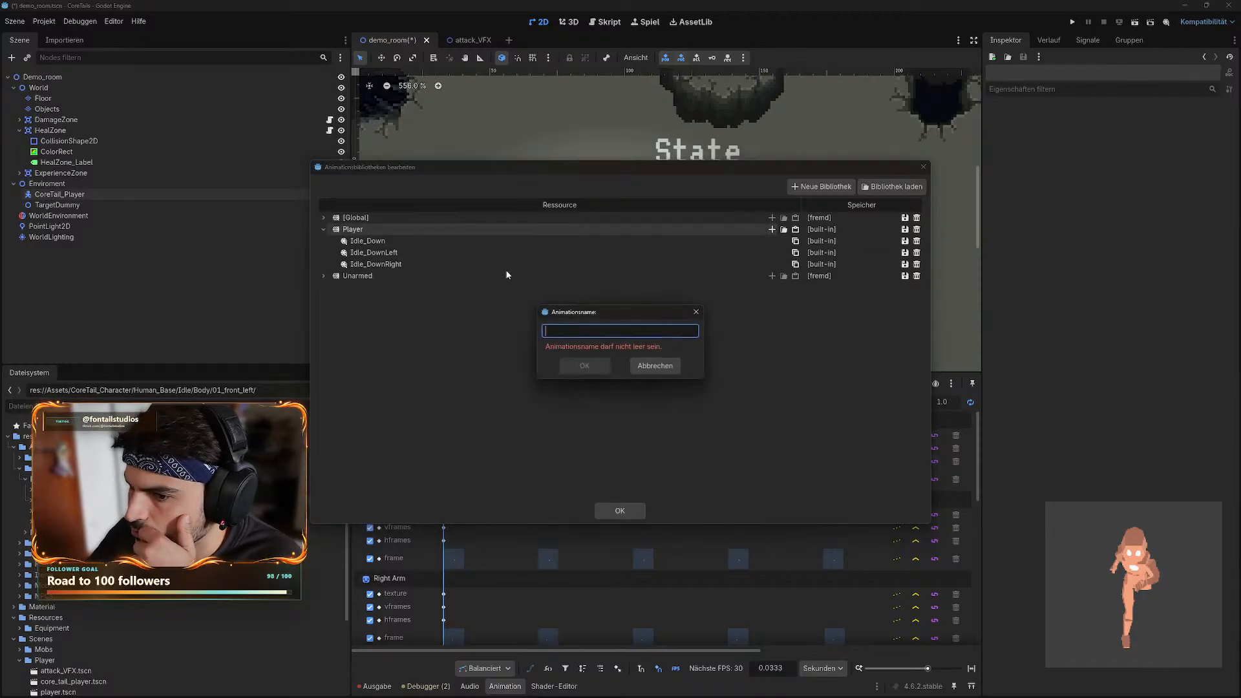
type("Idle_Up")
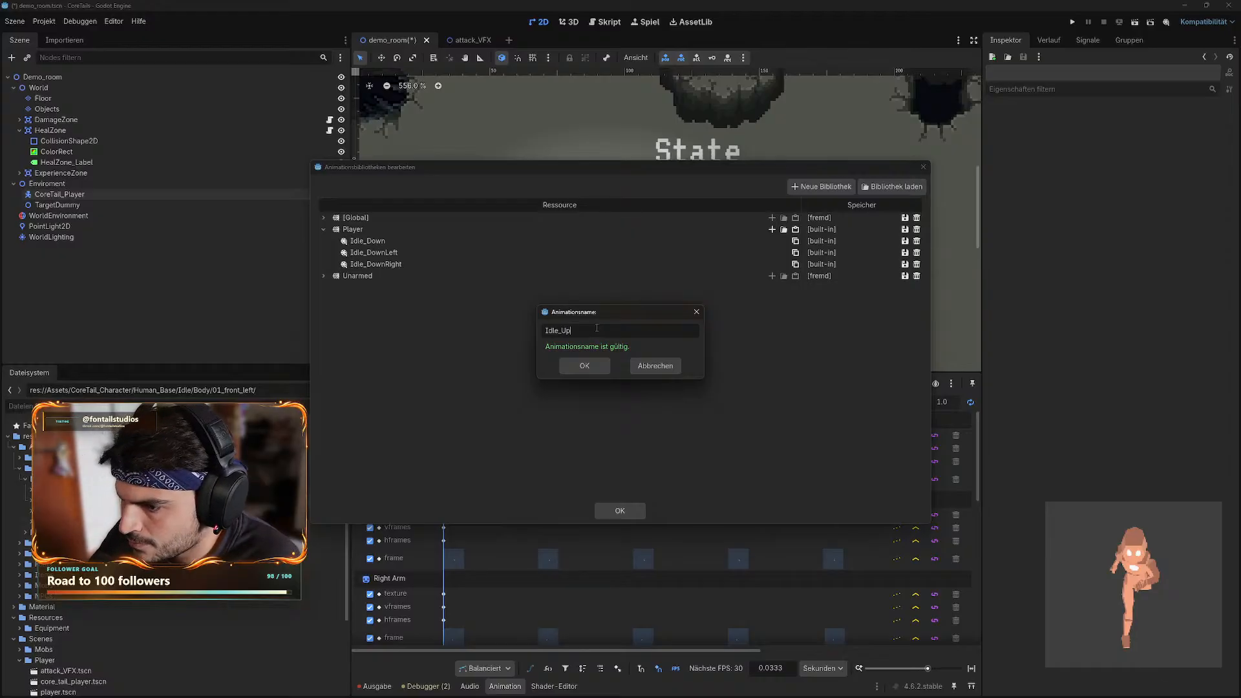
left_click(577, 366)
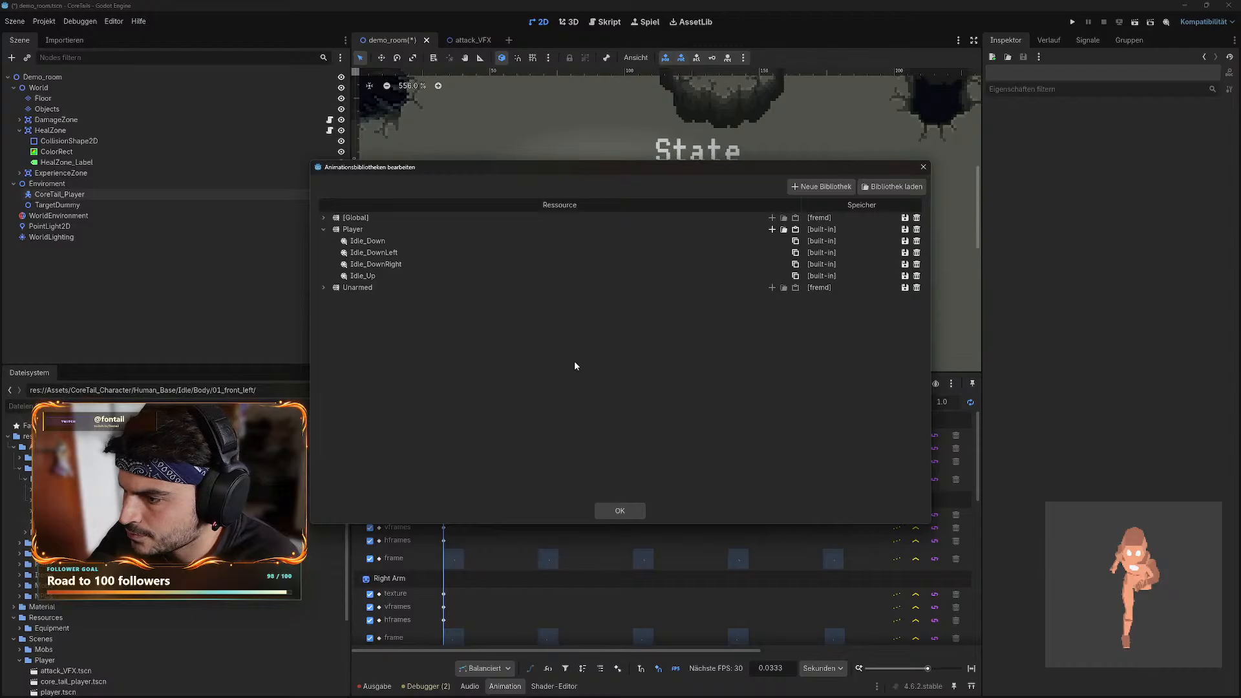
- Add a new animation named Idle_UpLeft to the Player library
left_click(772, 229)
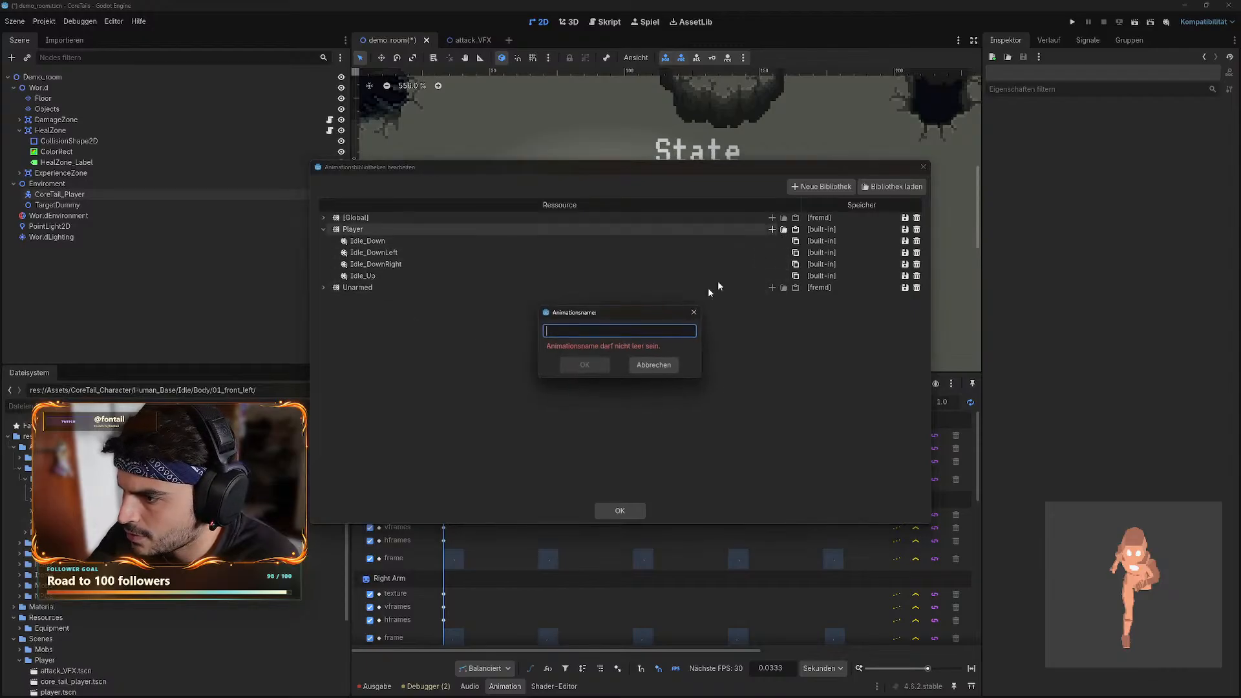
type("Idle_")
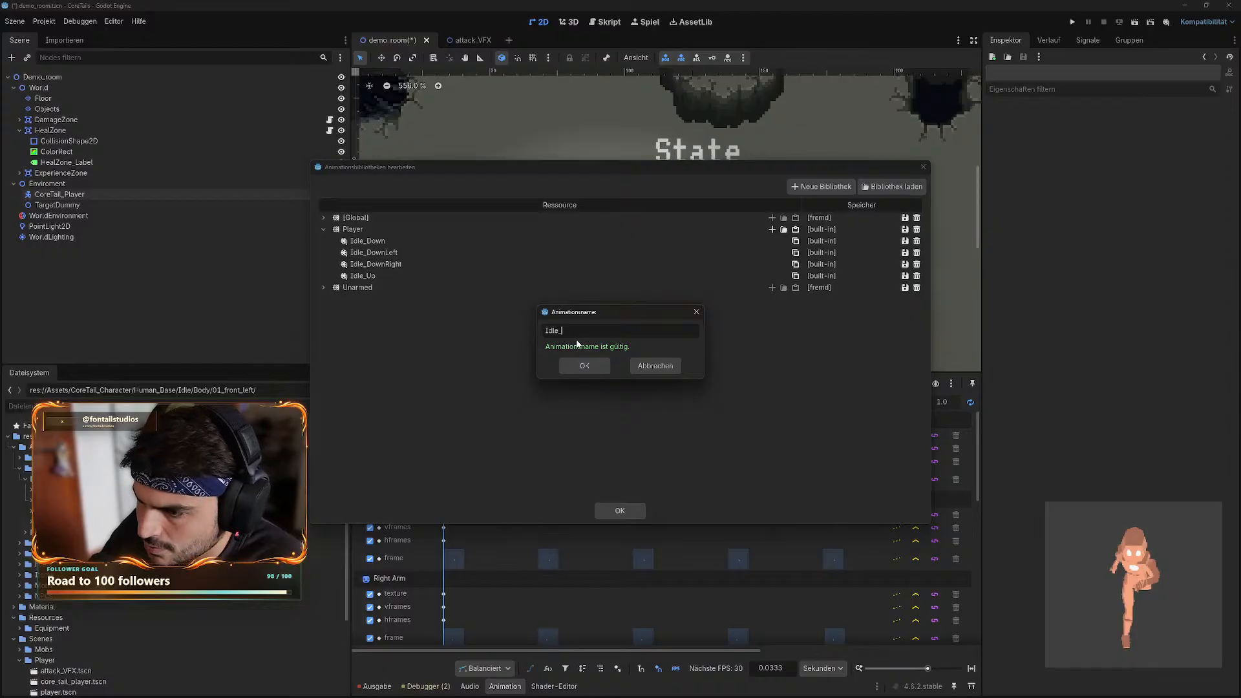
type("UpÖ")
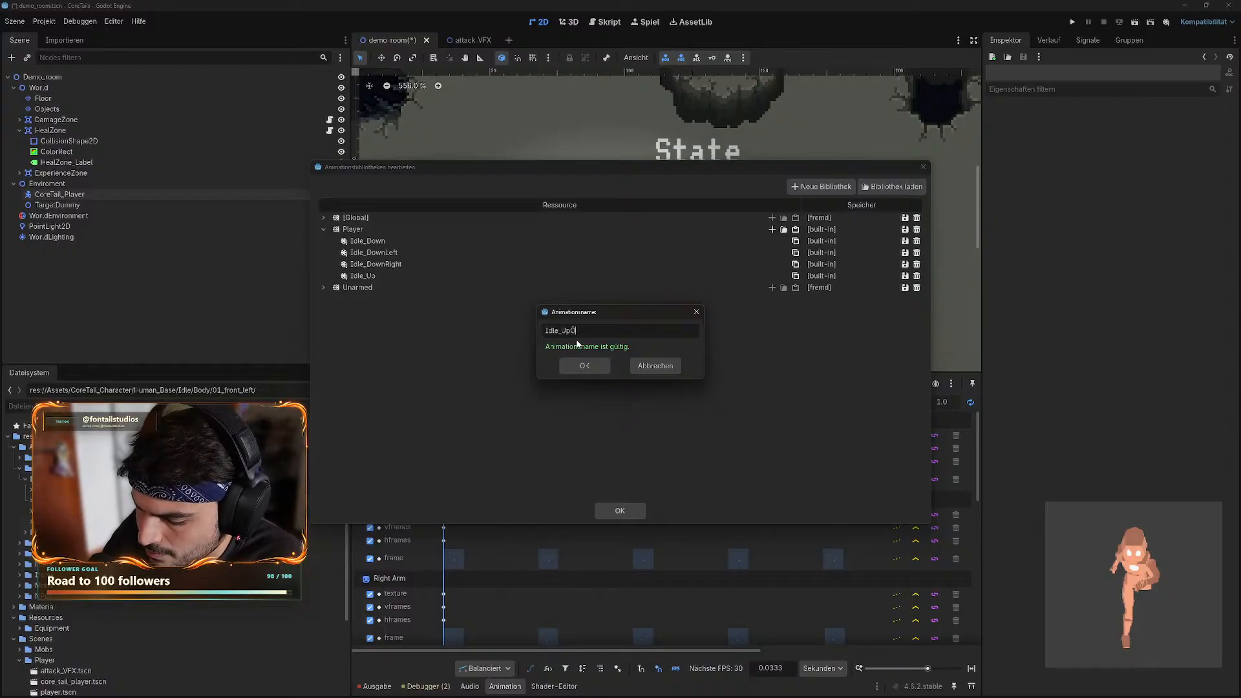
key("BackSpace")
type("Left")
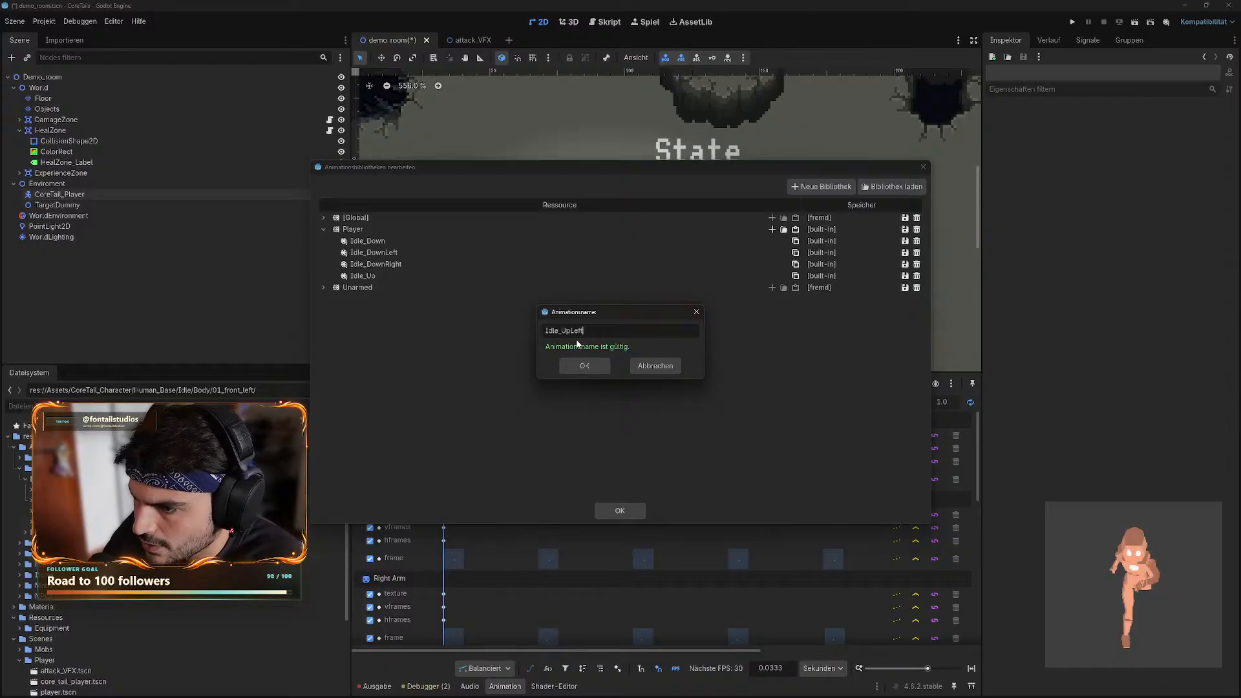
left_click(584, 367)
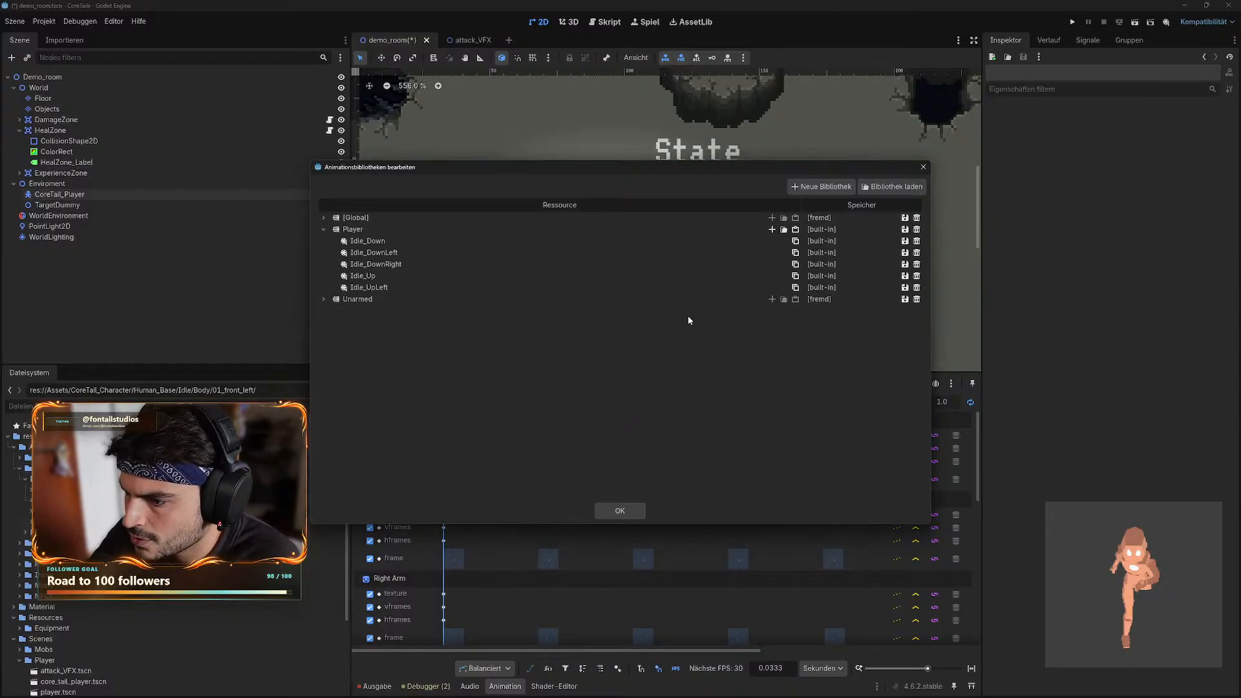
- Add a new animation named Idle_UpRight to the Player library
left_click(772, 230)
type("Id")
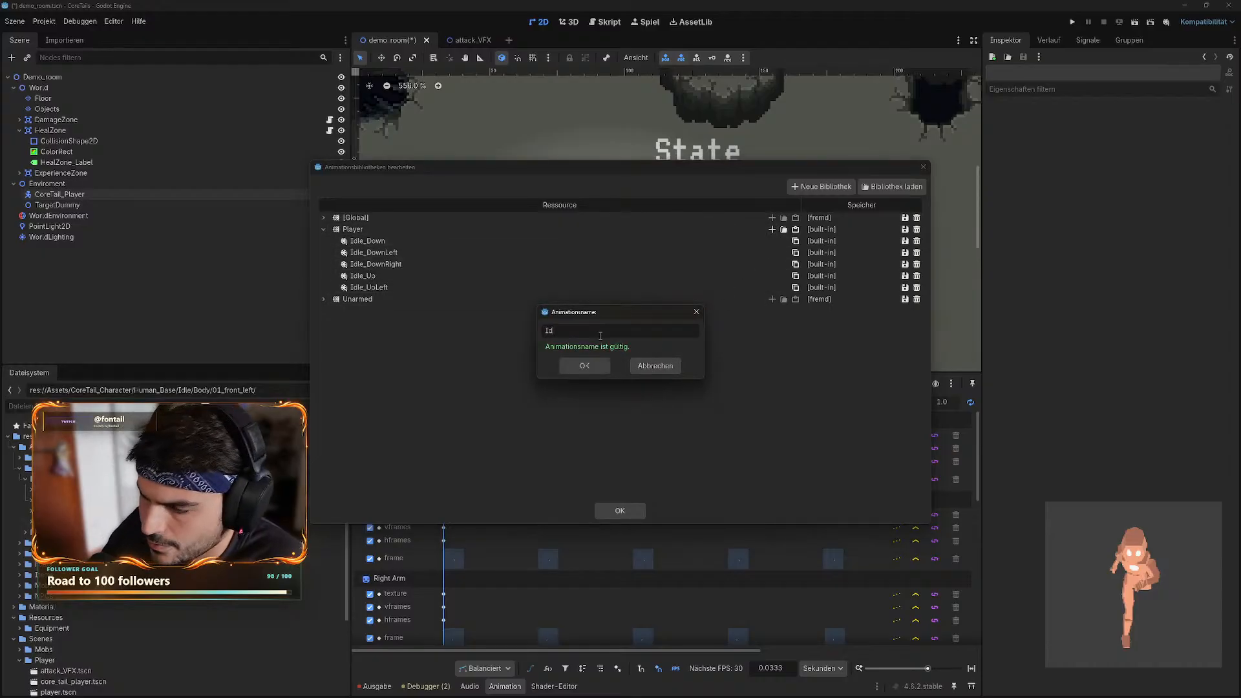
type("le_")
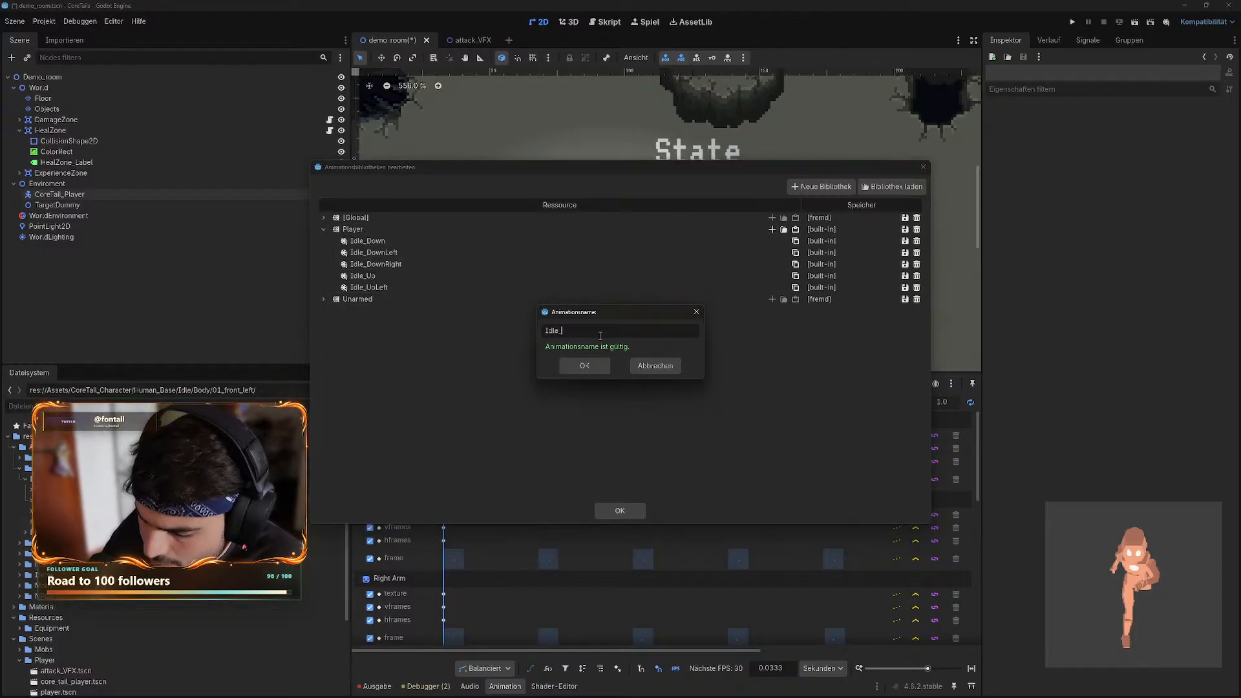
type("Up")
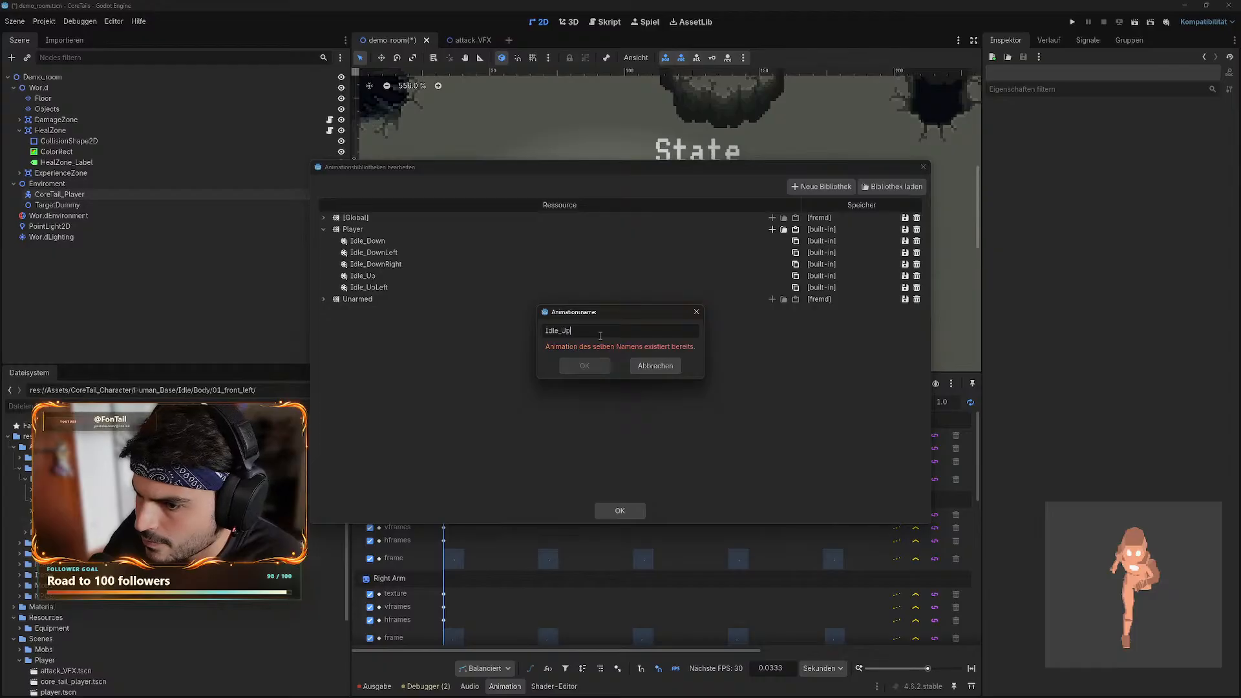
type("Right")
key("Return")
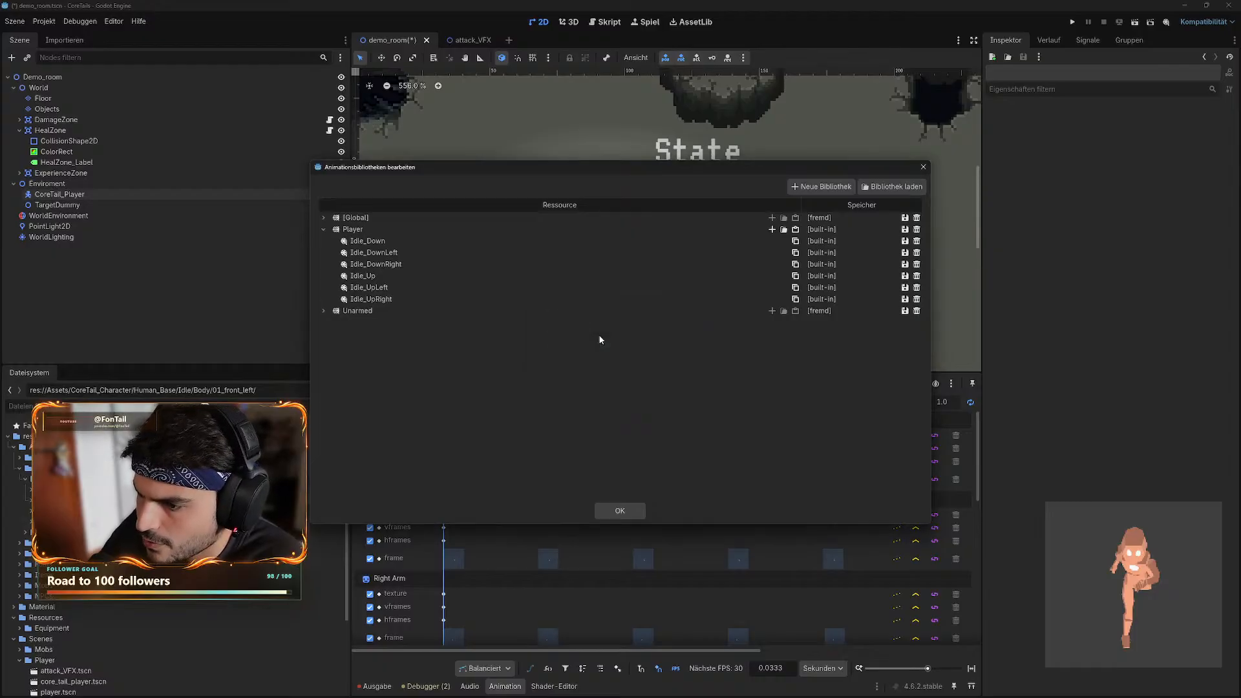
- Add a new animation named Idle_Left to the Player library
left_click(772, 229)
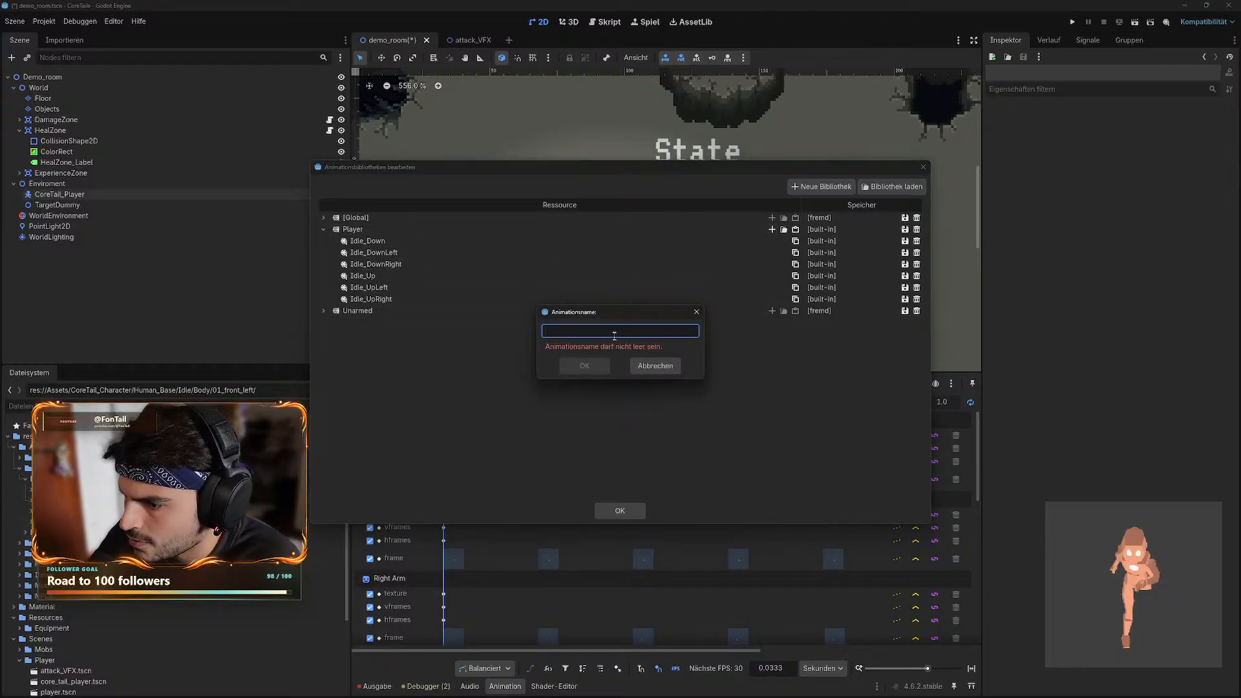
type("Idle")
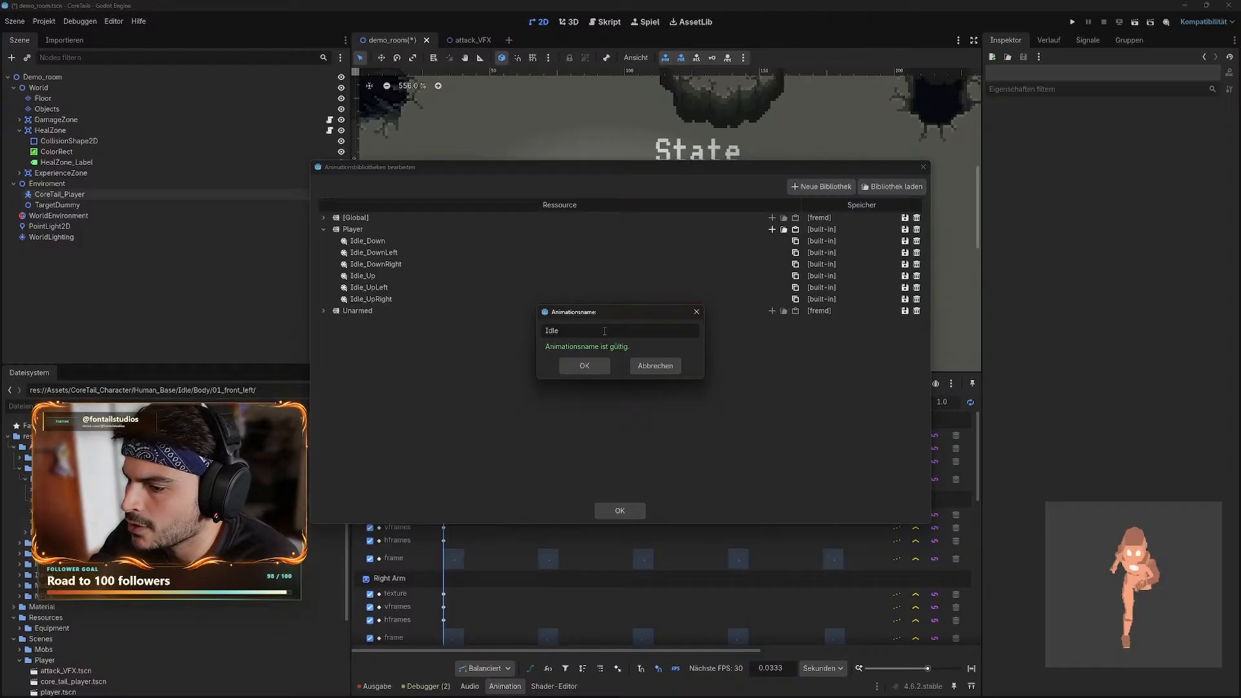
type("Left")
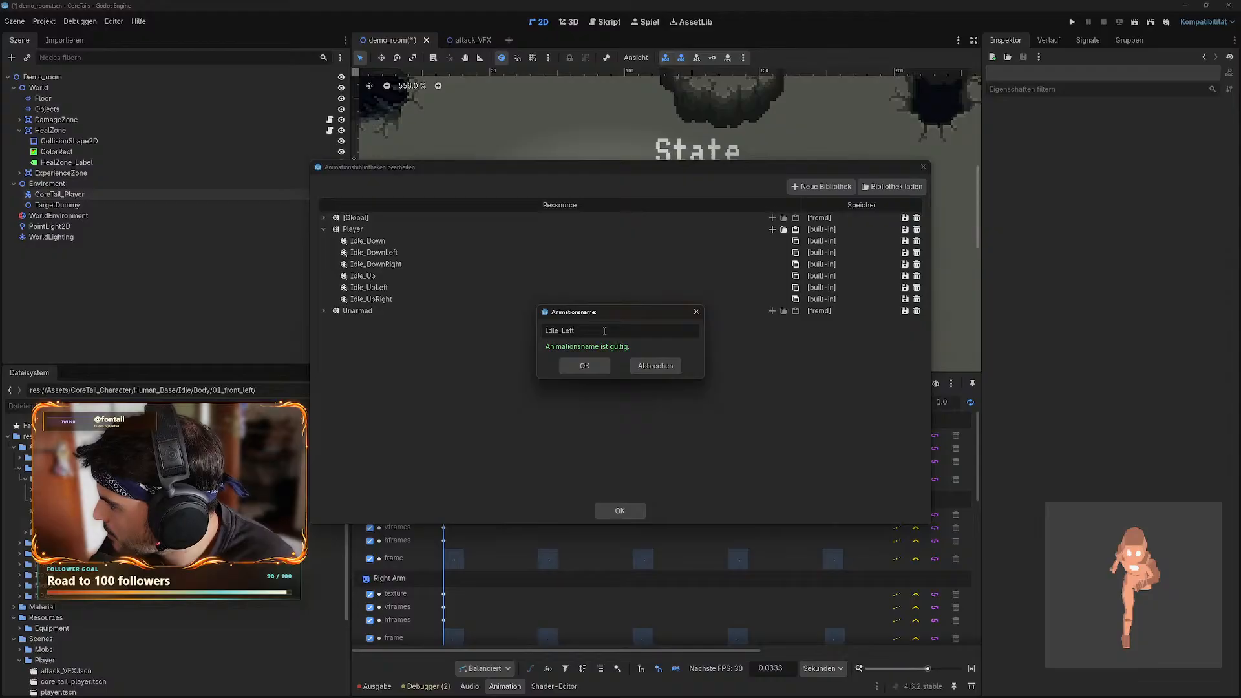
key("Return")
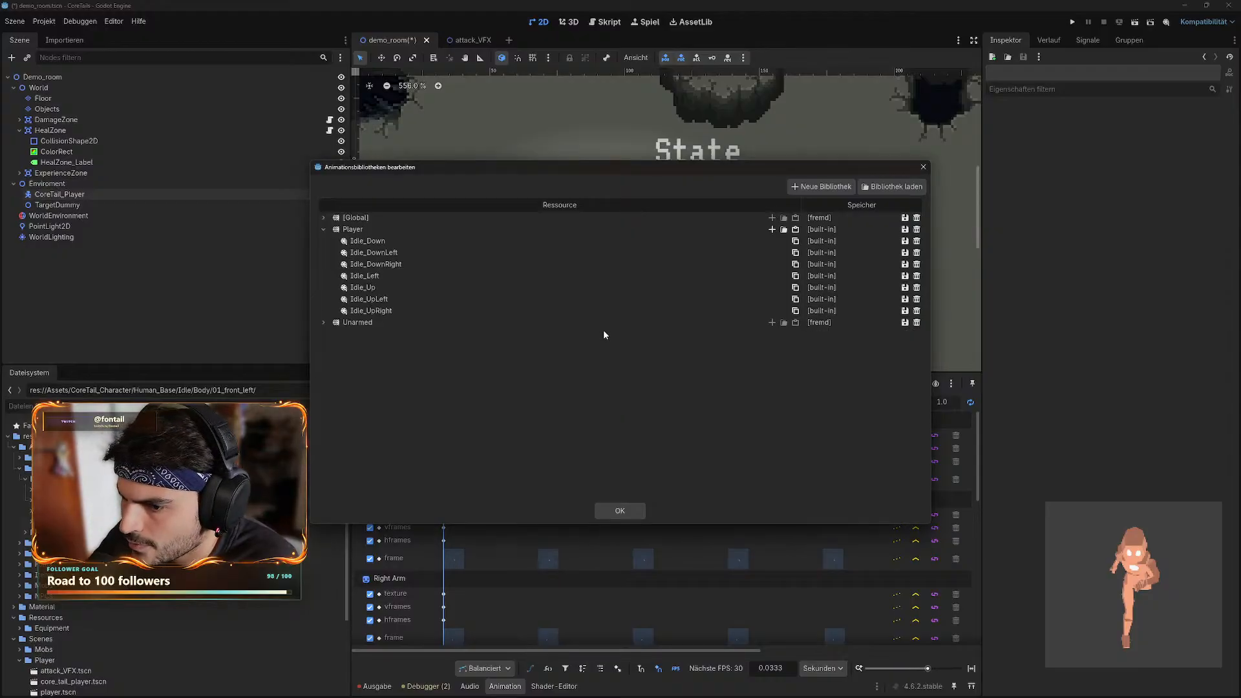
- Add a new animation named Idle_Right to the Player library and close the animation library editor
left_click(773, 229)
left_click(642, 335)
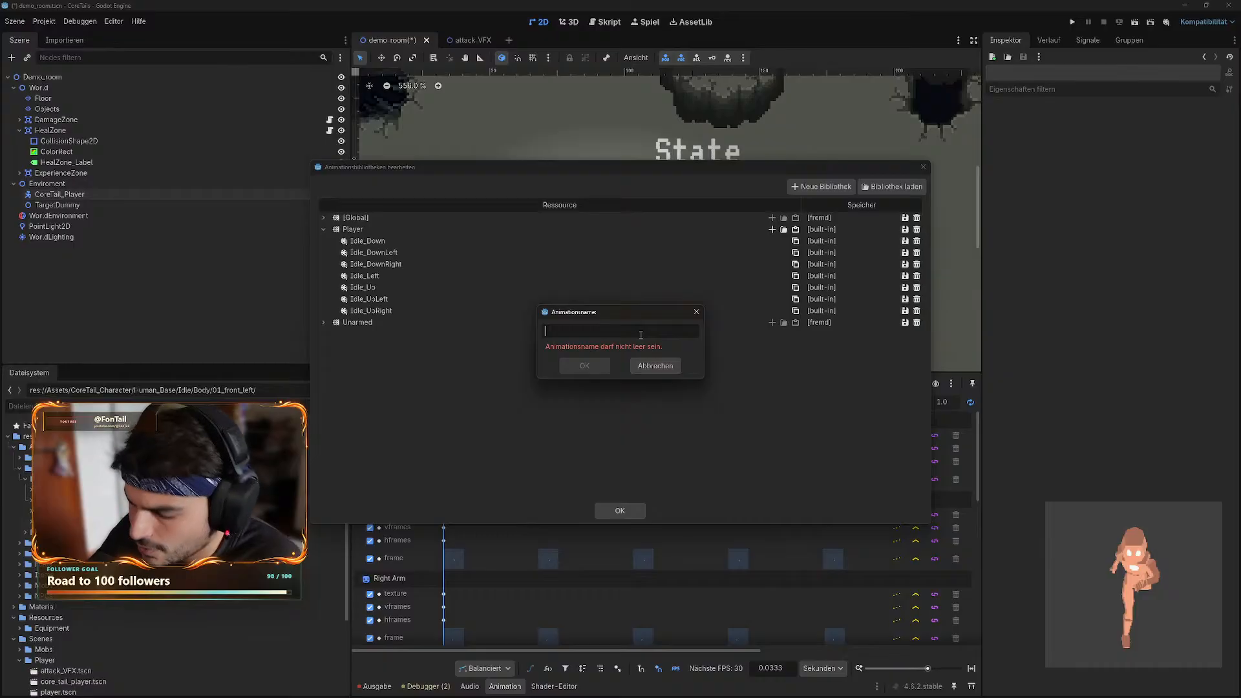
type("Idle_Right")
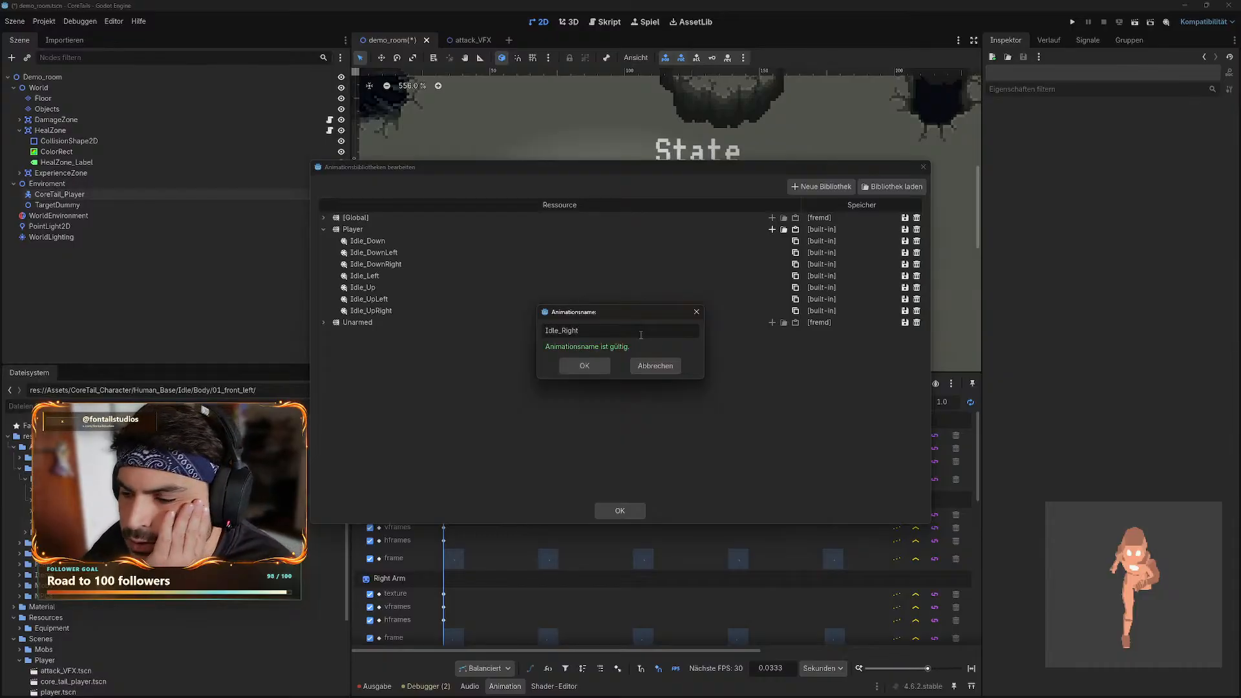
key("Return")
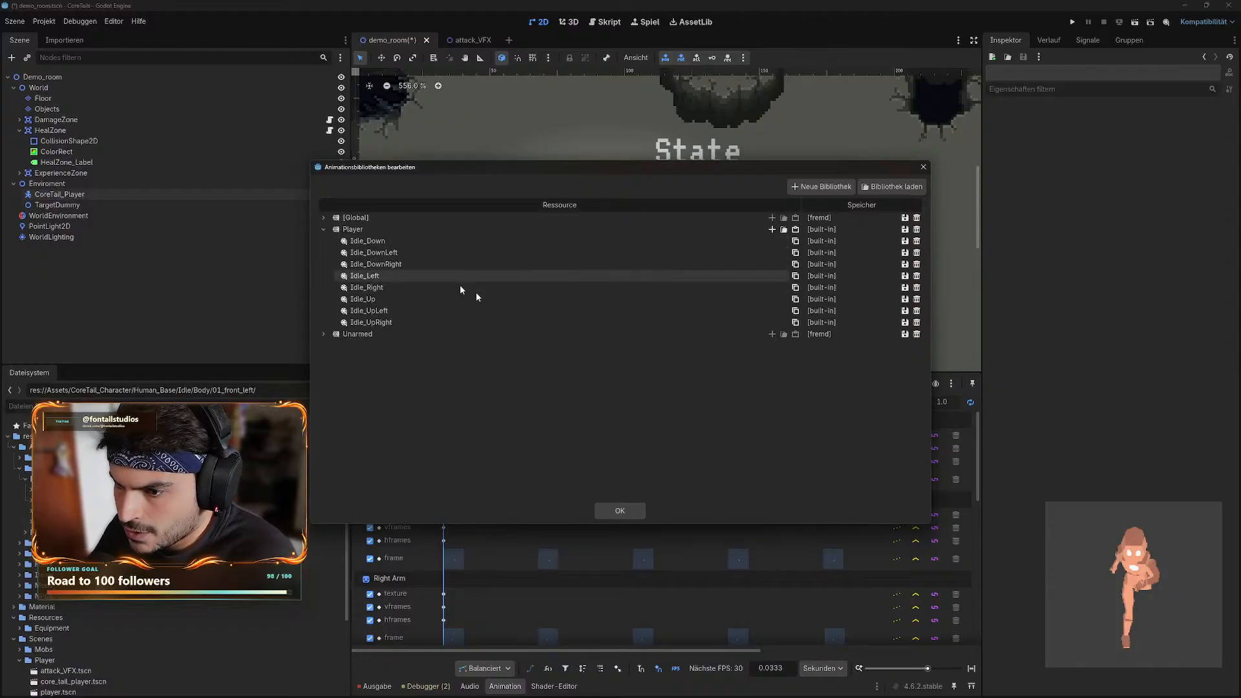
left_click(324, 335)
left_click(324, 334)
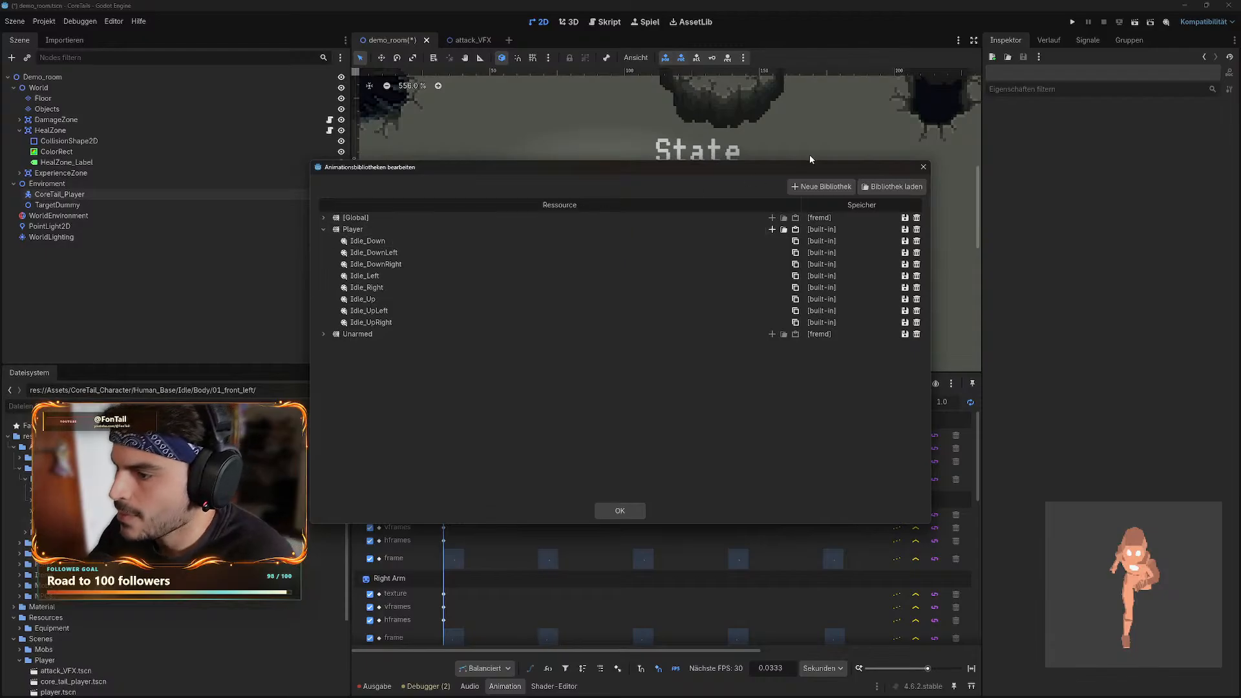
left_click(624, 511)
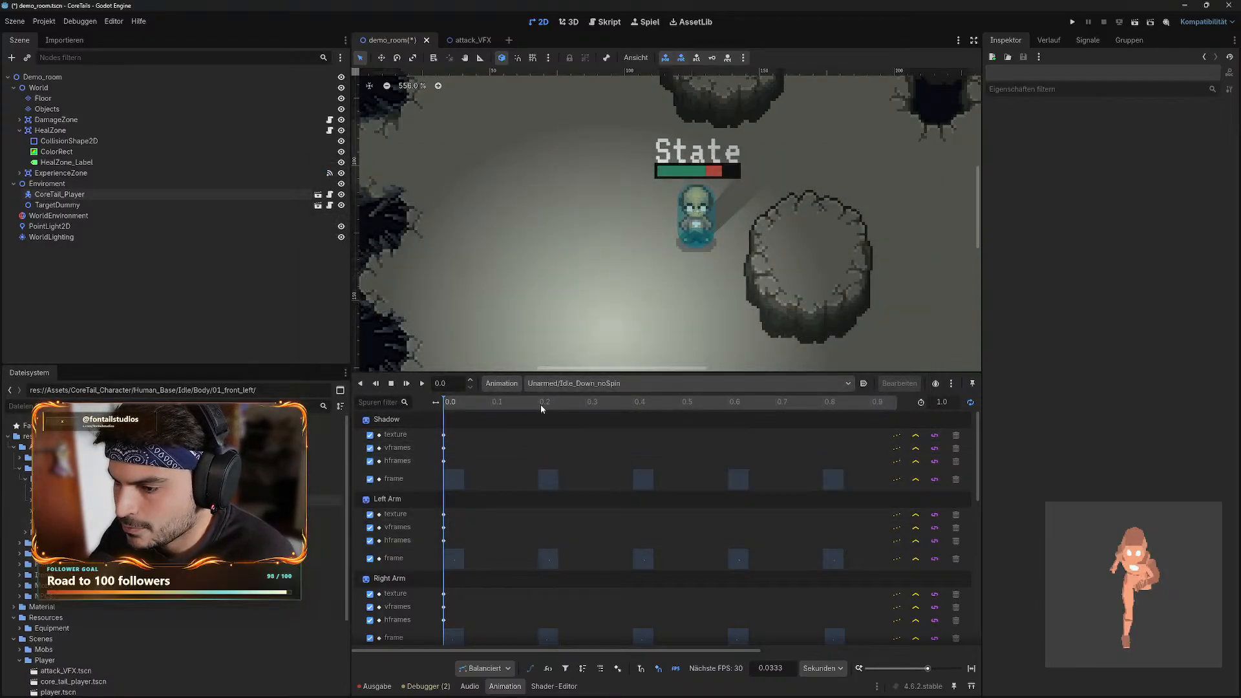
- Load the Player/Idle_Down animation into the animation timeline
left_click(560, 385)
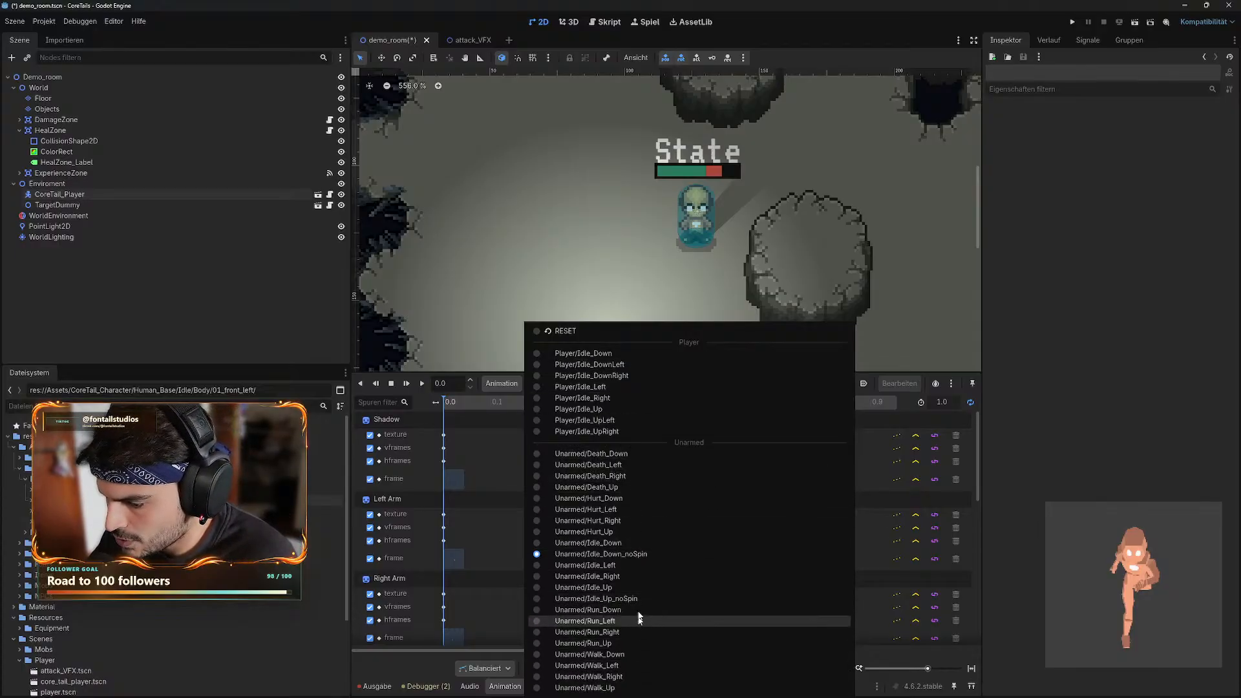
left_click(595, 355)
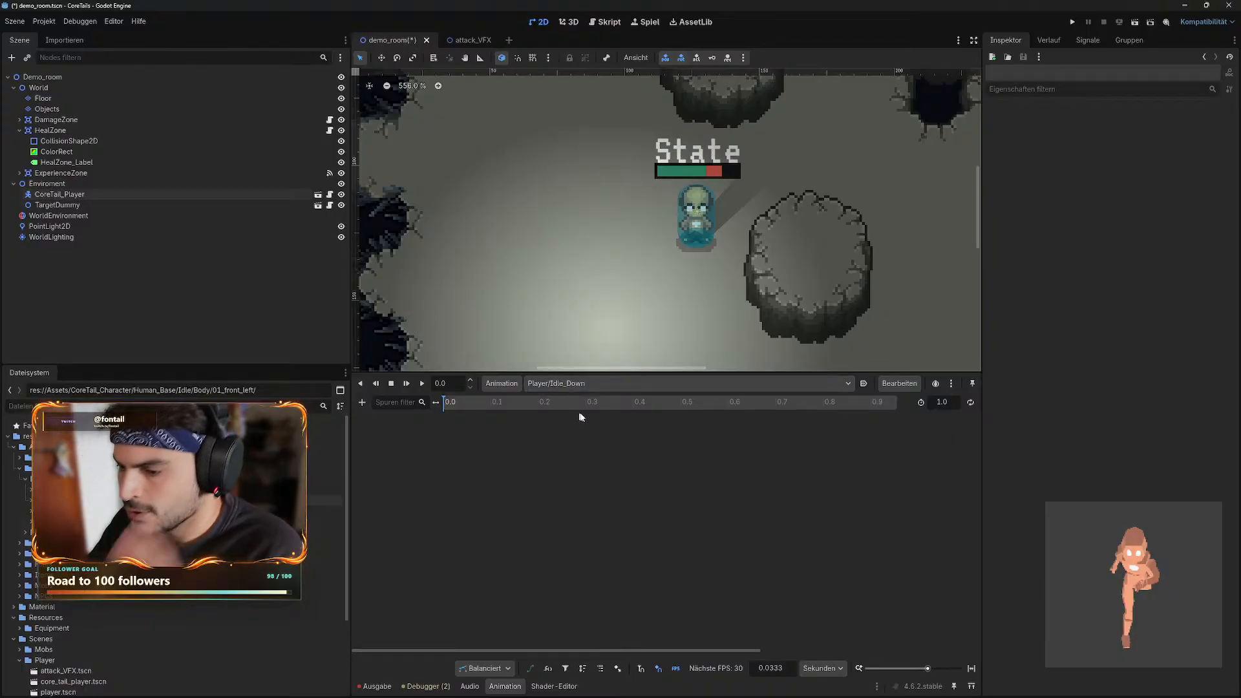
left_click(581, 383)
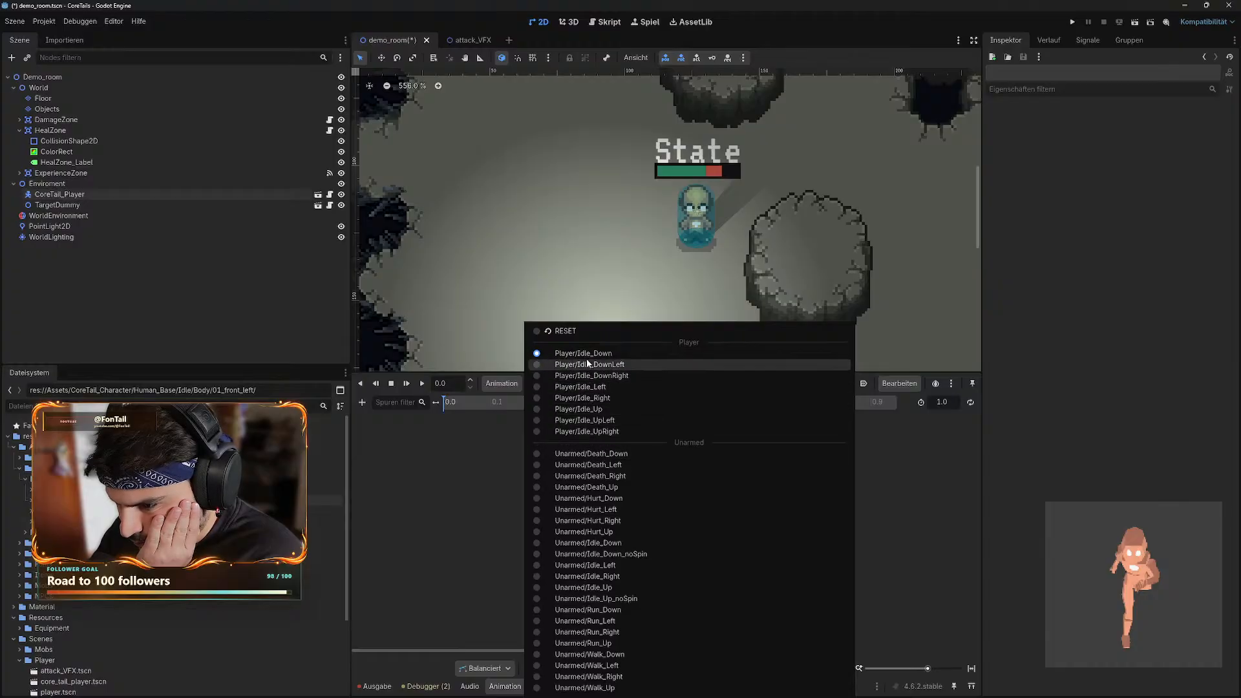
left_click(496, 455)
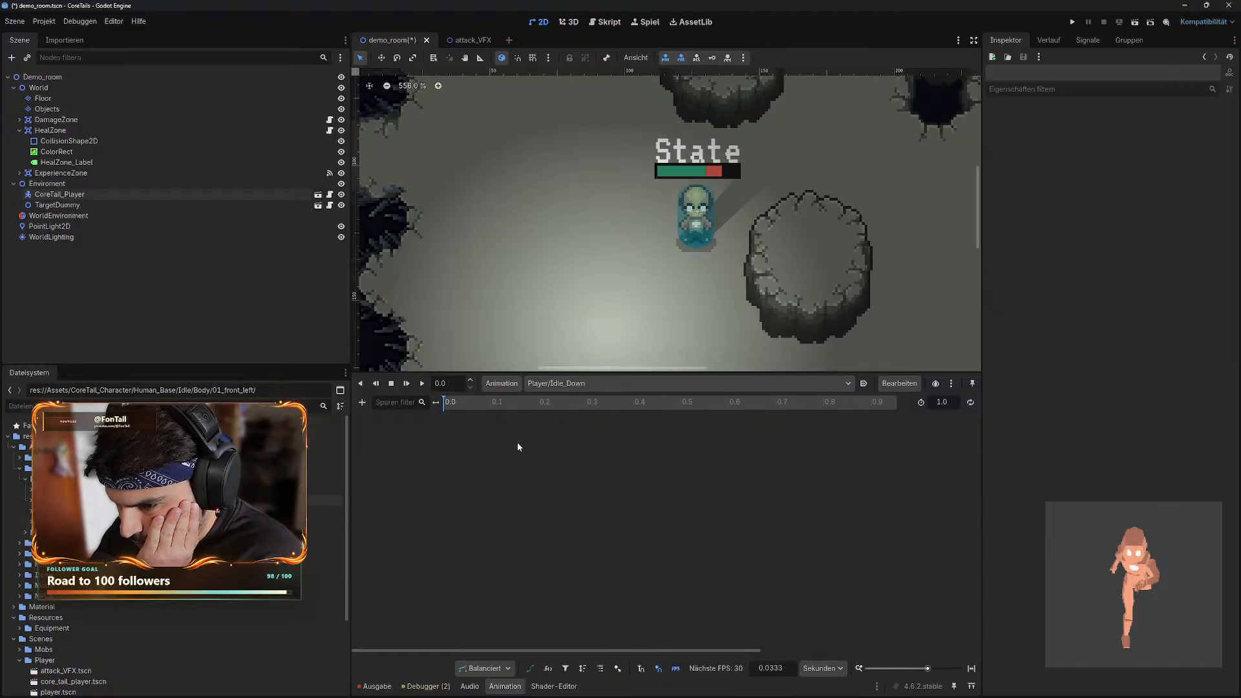
- Load the Unarmed/Idle_Down animation and examine its tracks for each body part, from Shadow down to Effect
left_click(559, 384)
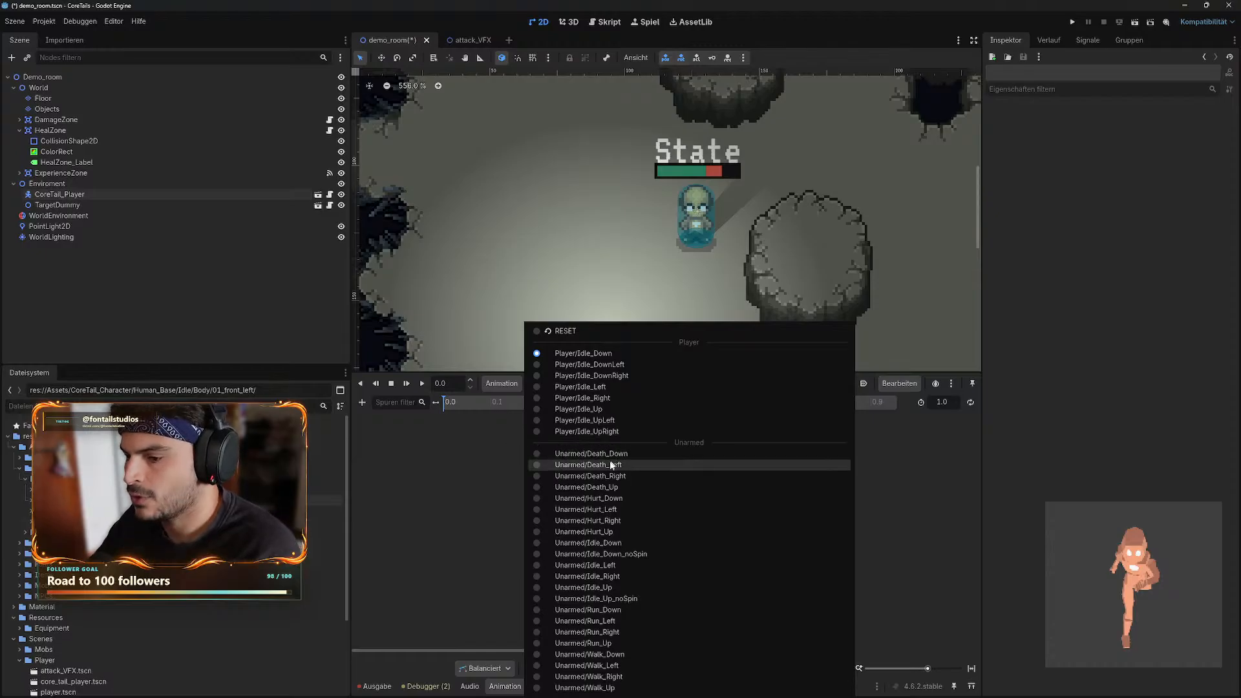
left_click(619, 546)
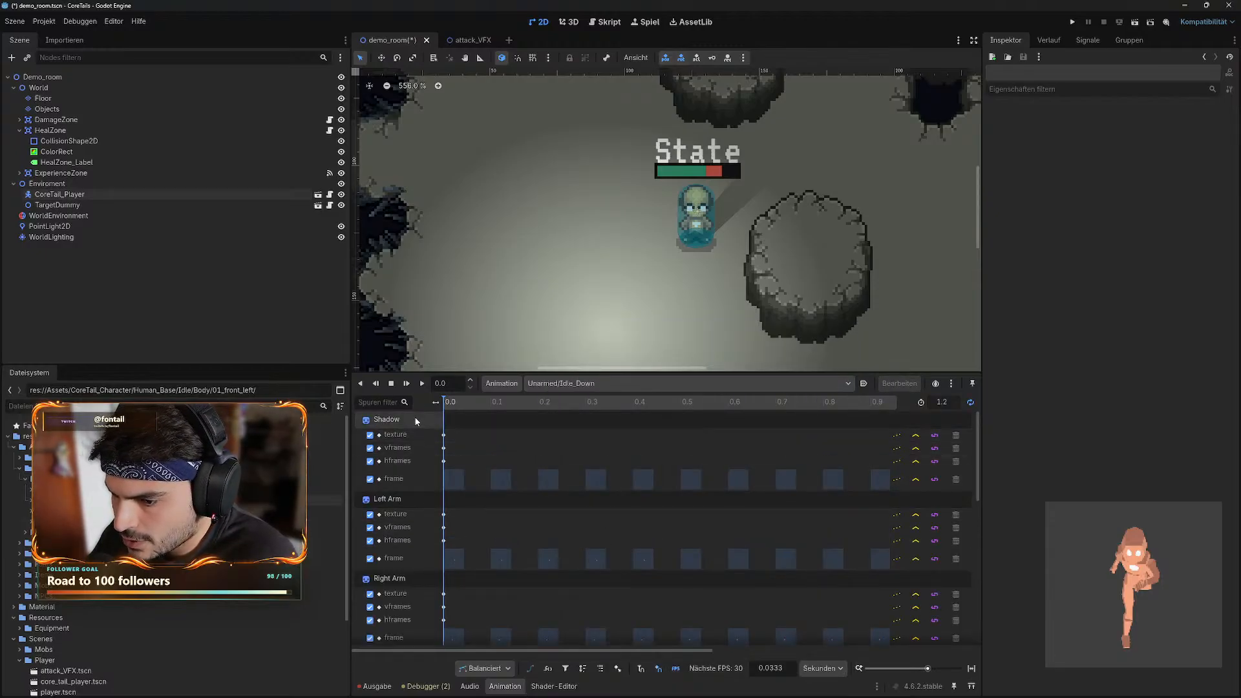
scroll(501, 504, "down", 2)
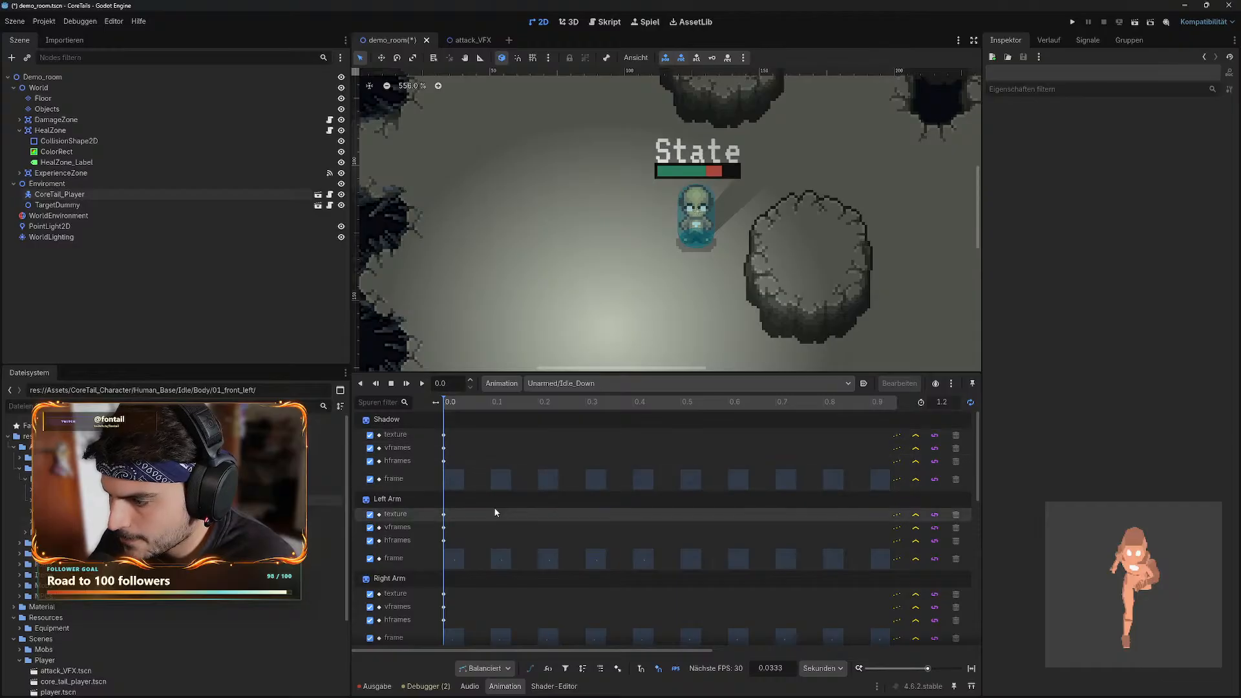
scroll(511, 510, "down", 8)
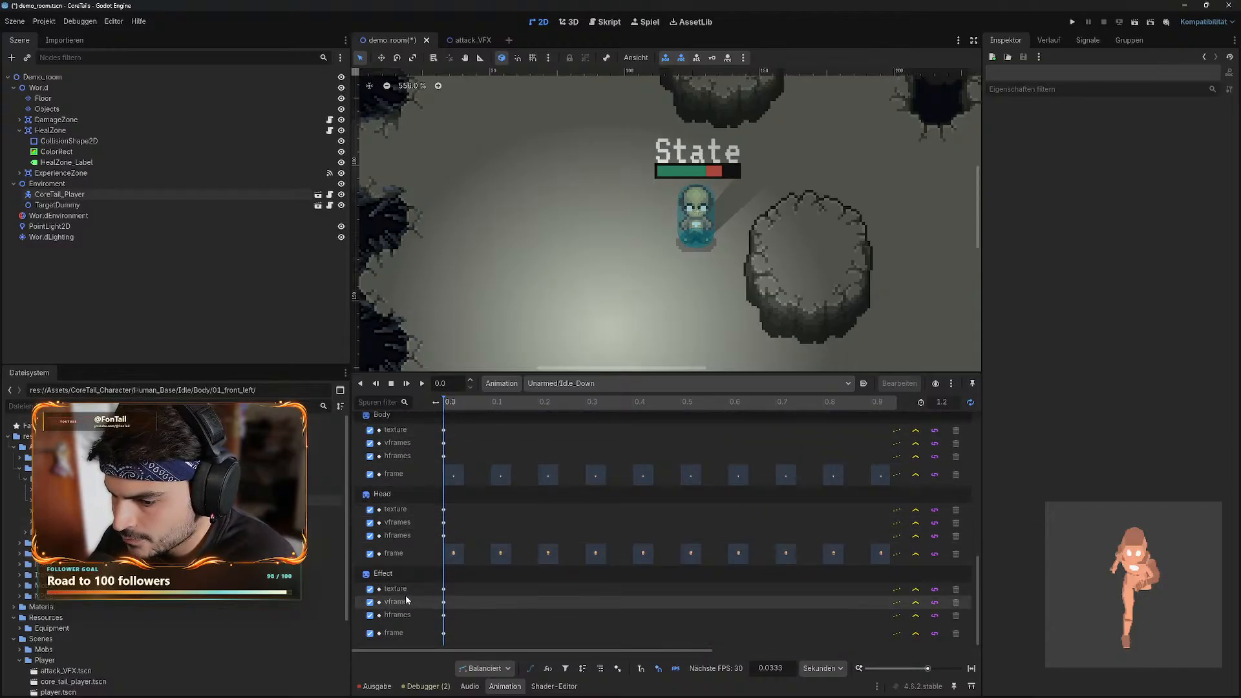
left_click_drag(980, 581, 1003, 399)
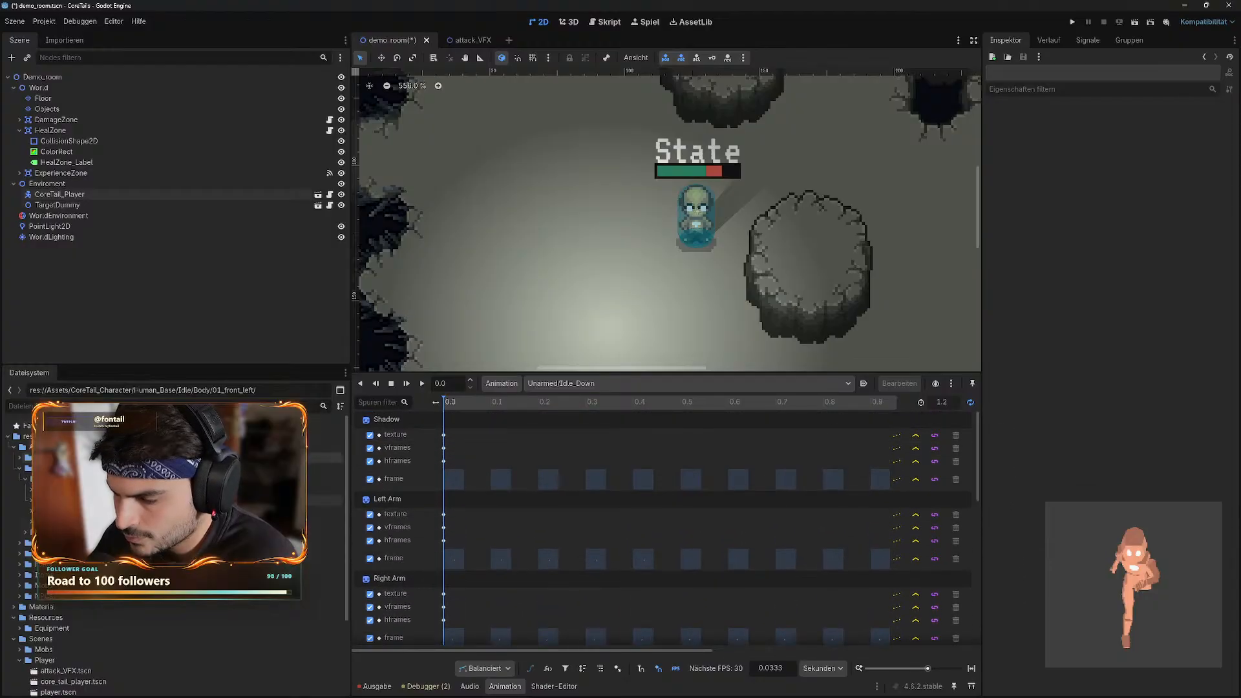
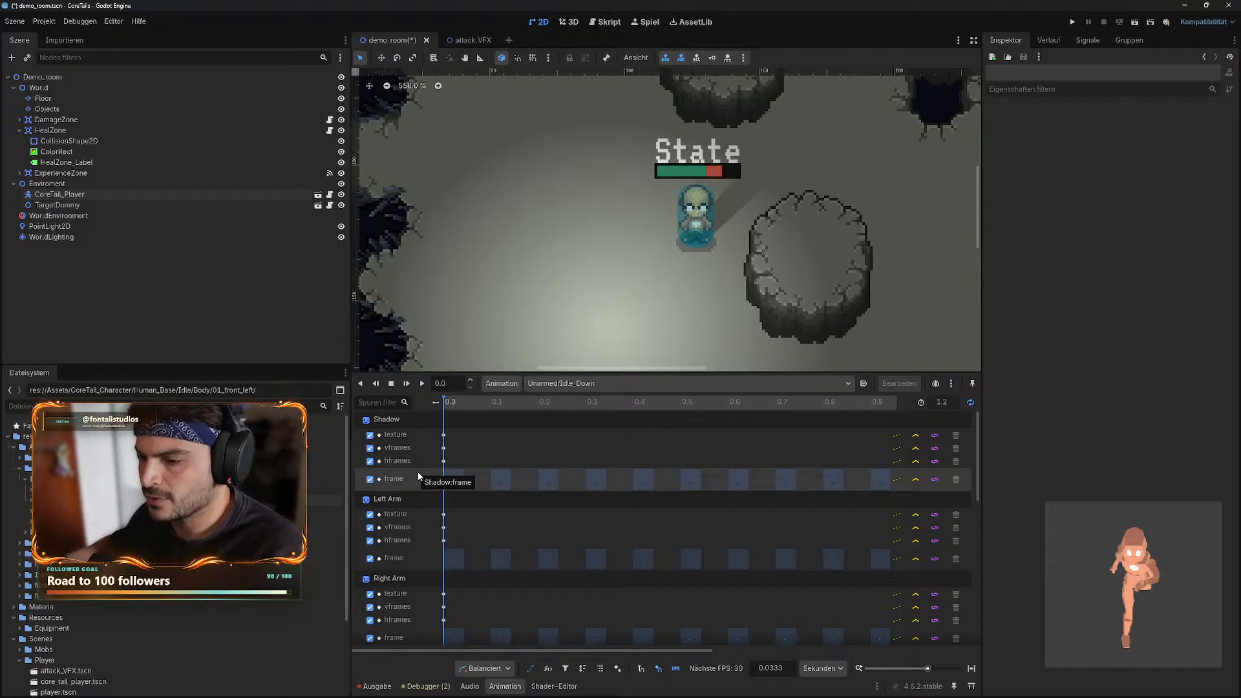
- Reload Player/Idle_Down to view the track types that can be added, and switch to the Unarmed/Death_Down animation
left_click(546, 385)
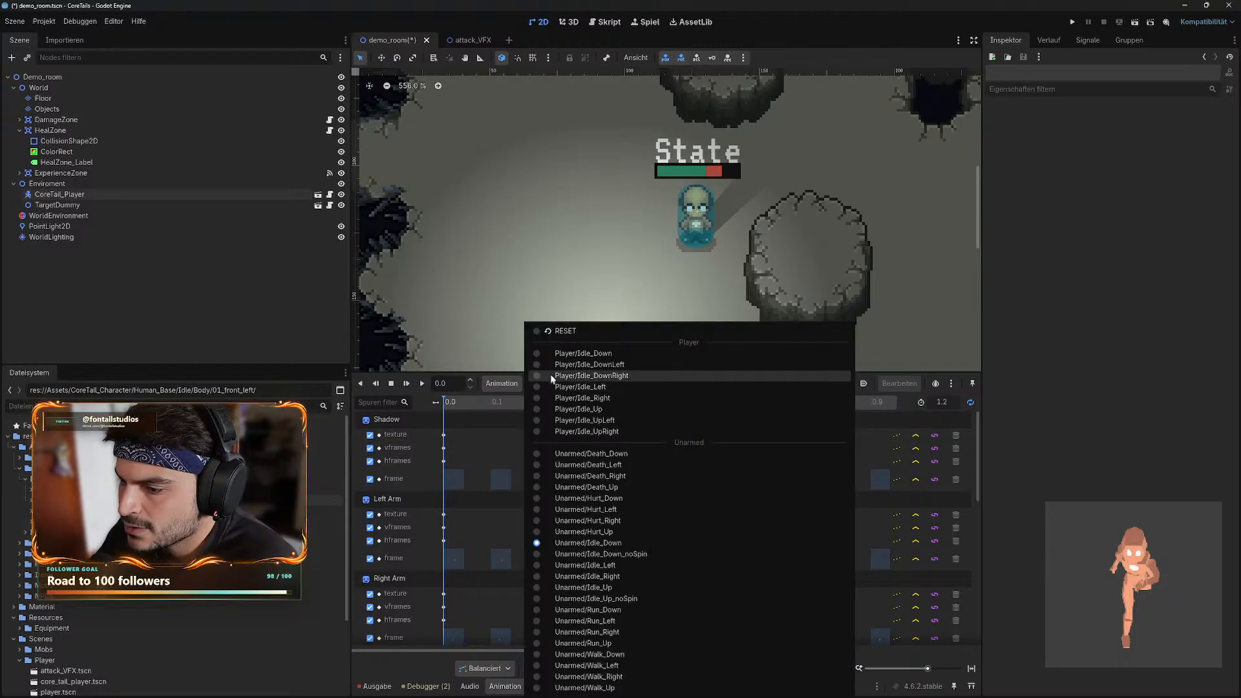
left_click(556, 353)
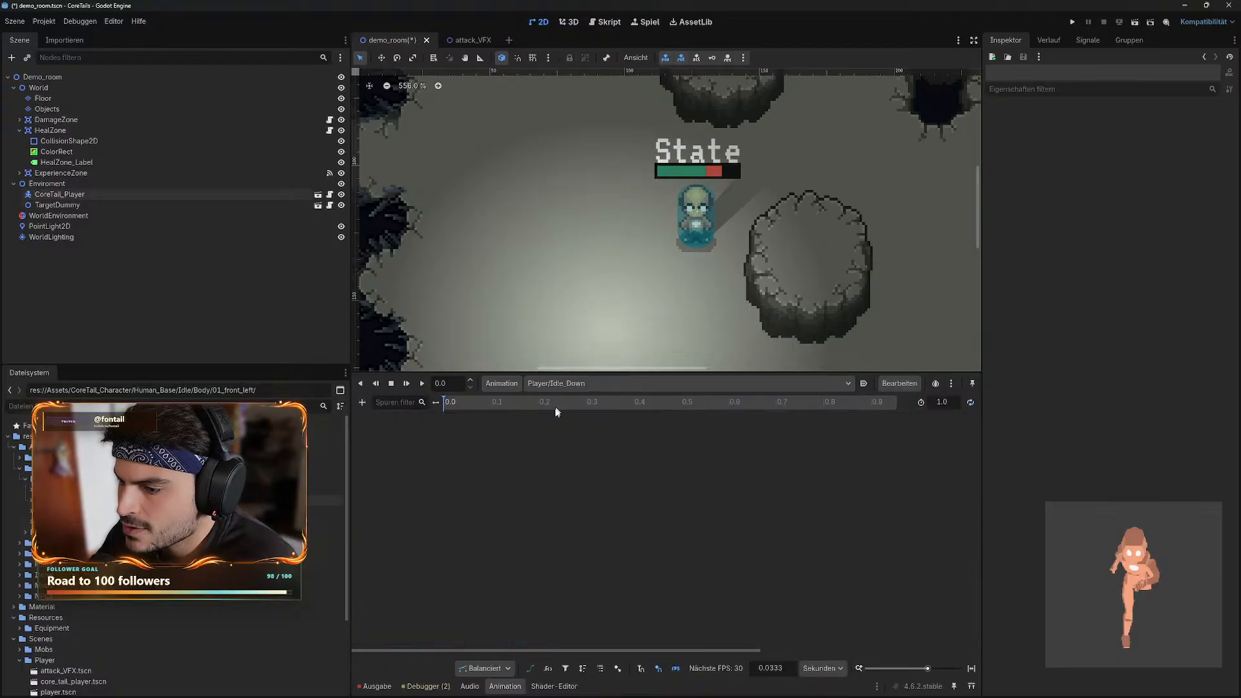
left_click(364, 401)
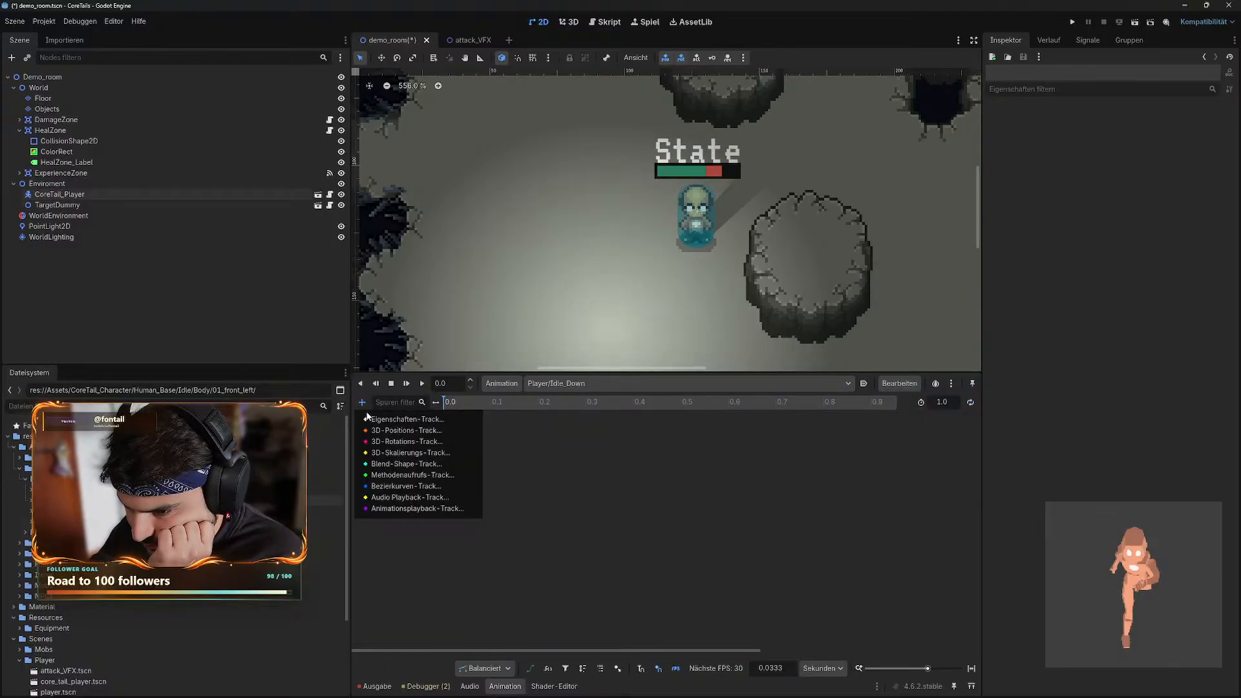
left_click(365, 403)
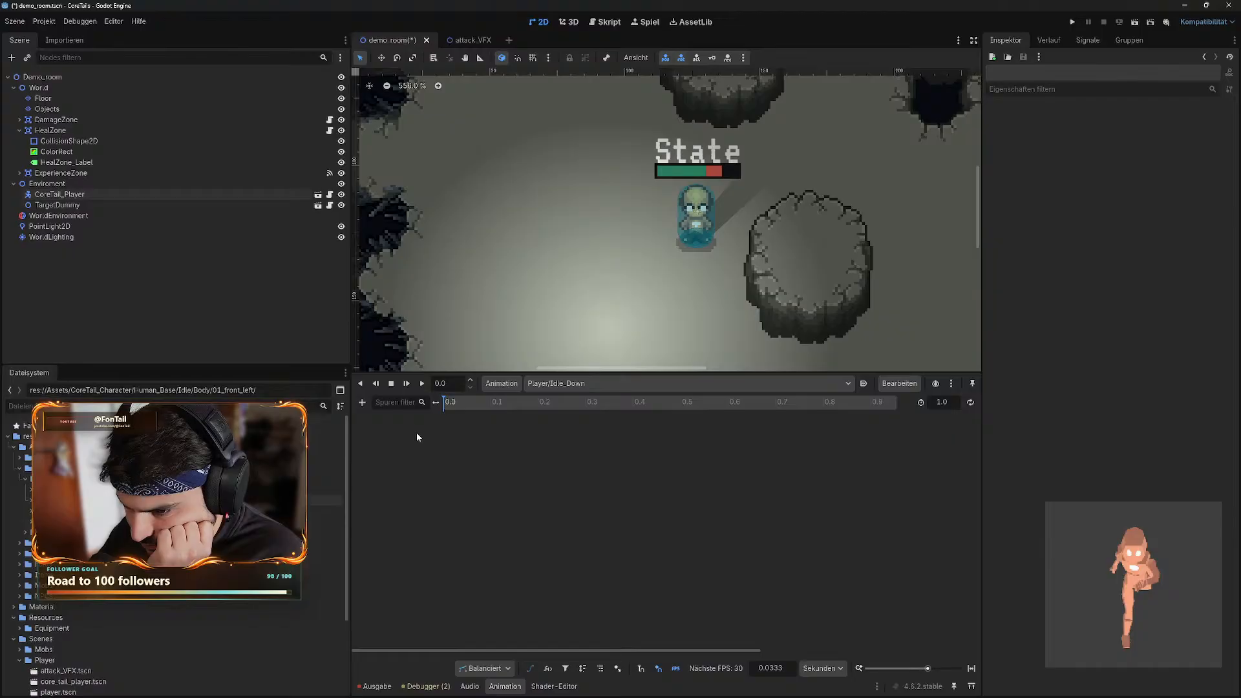
left_click(535, 383)
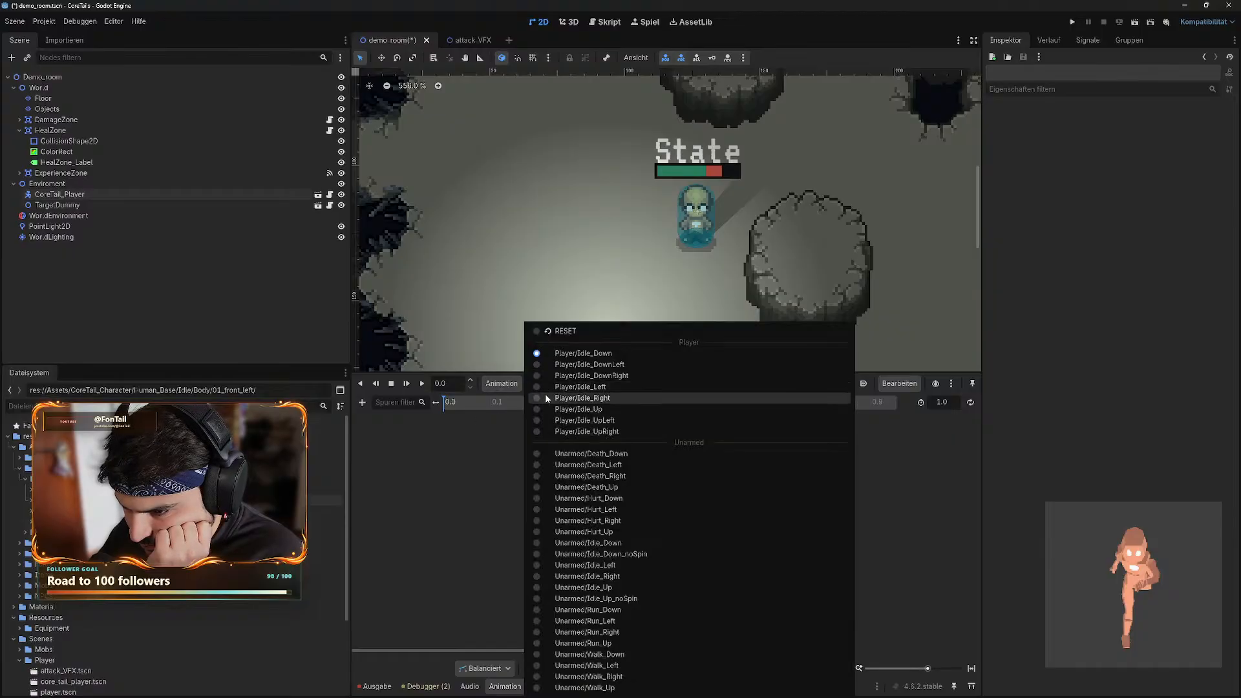
left_click(555, 455)
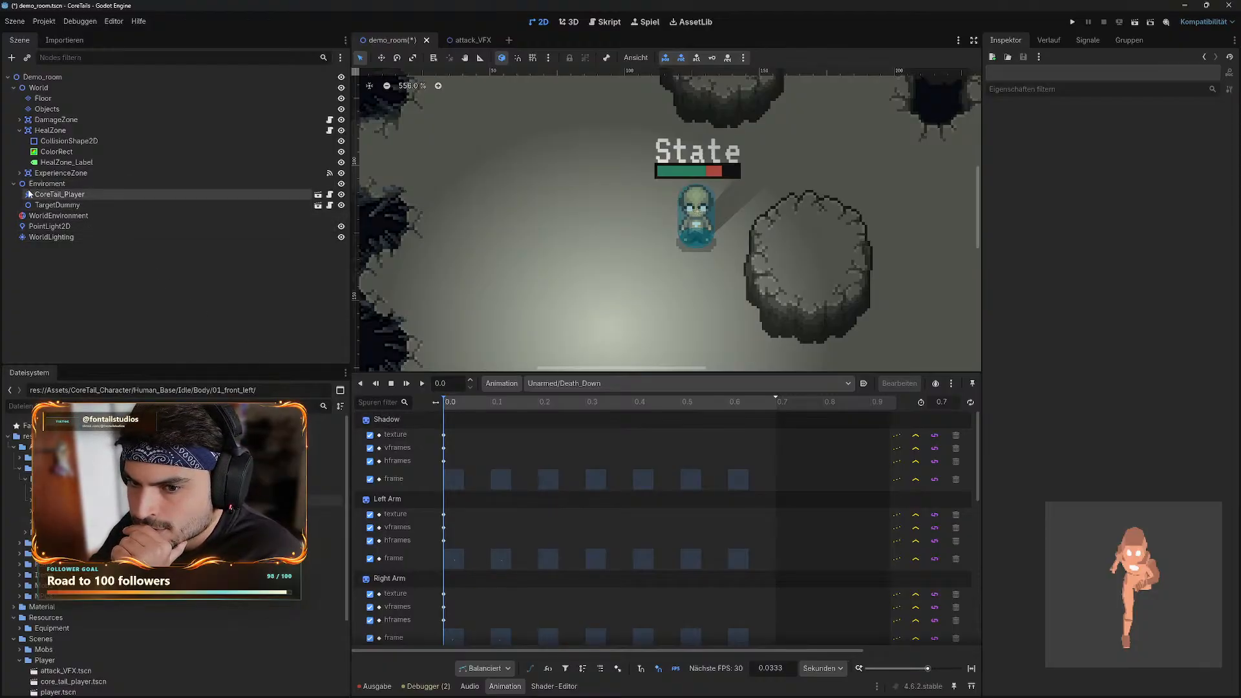
- Open the scene core_tail_player.tscn and check which animations its animation list contains
scroll(83, 584, "down", 3)
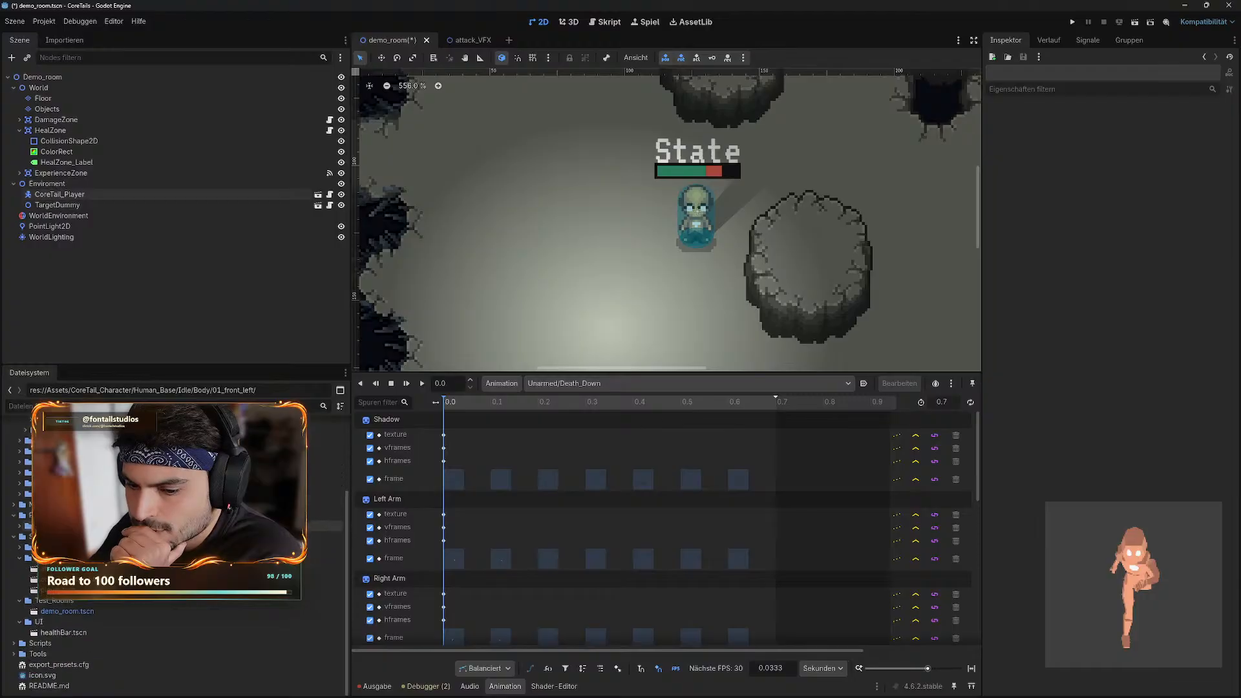
double_click(83, 580)
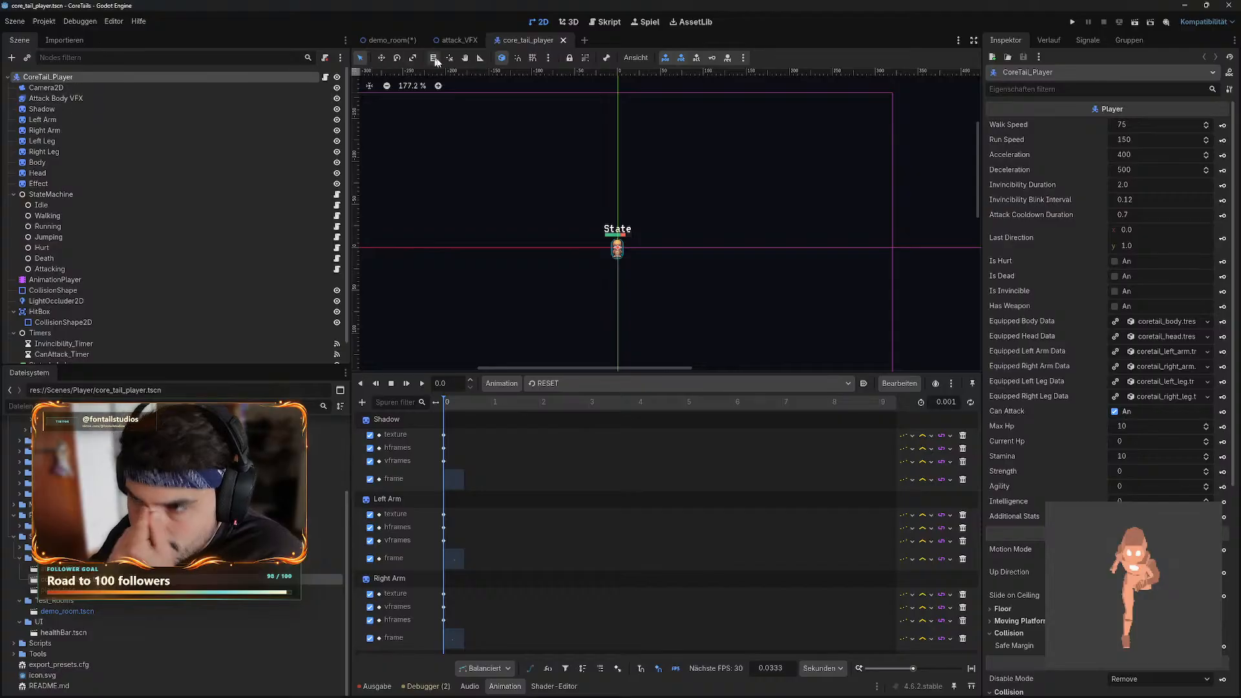
left_click(403, 40)
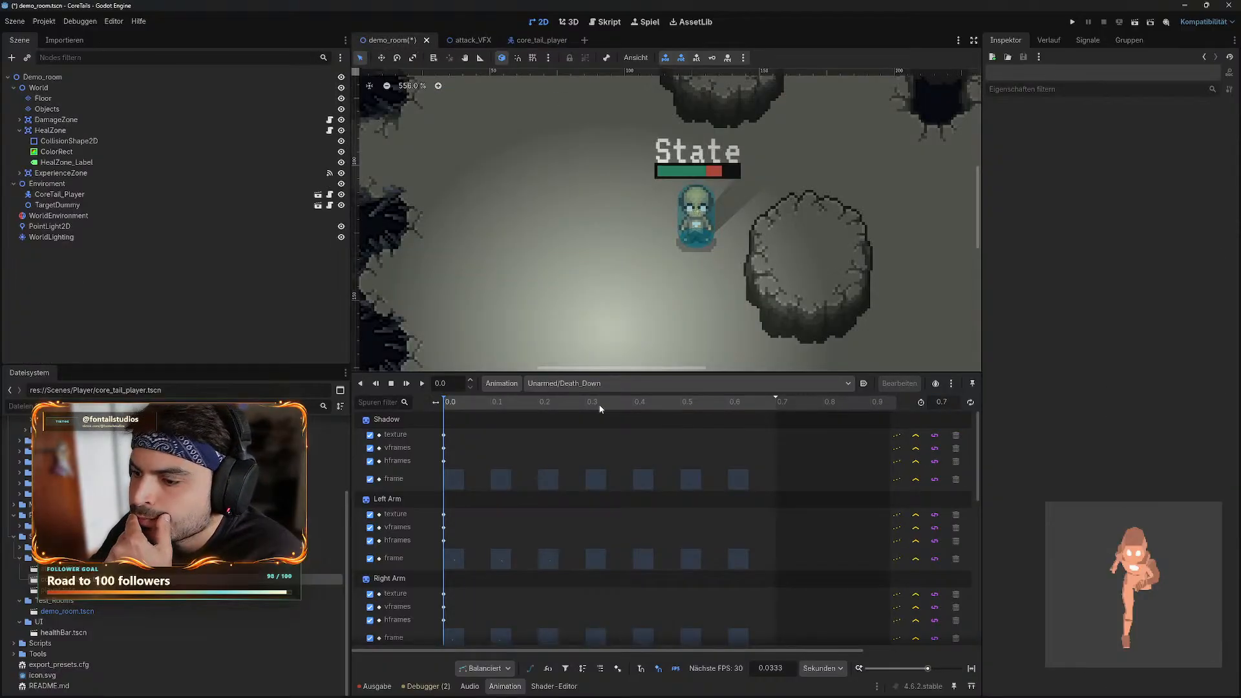
left_click(562, 41)
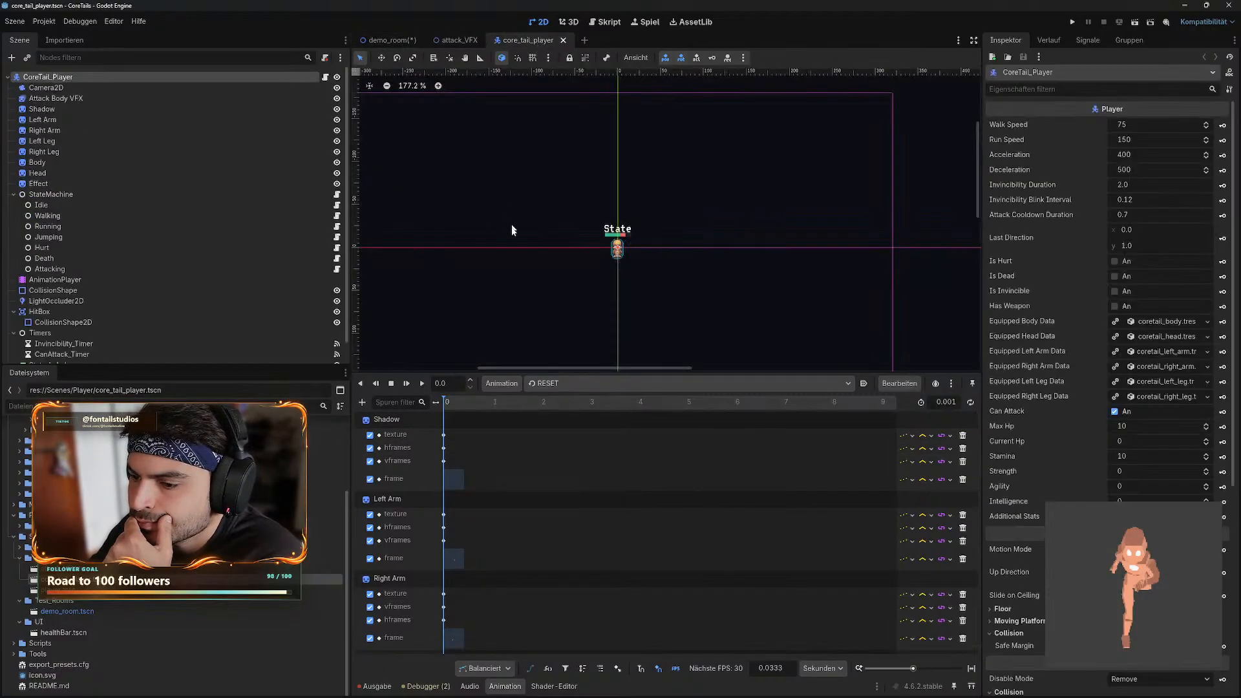
left_click(568, 383)
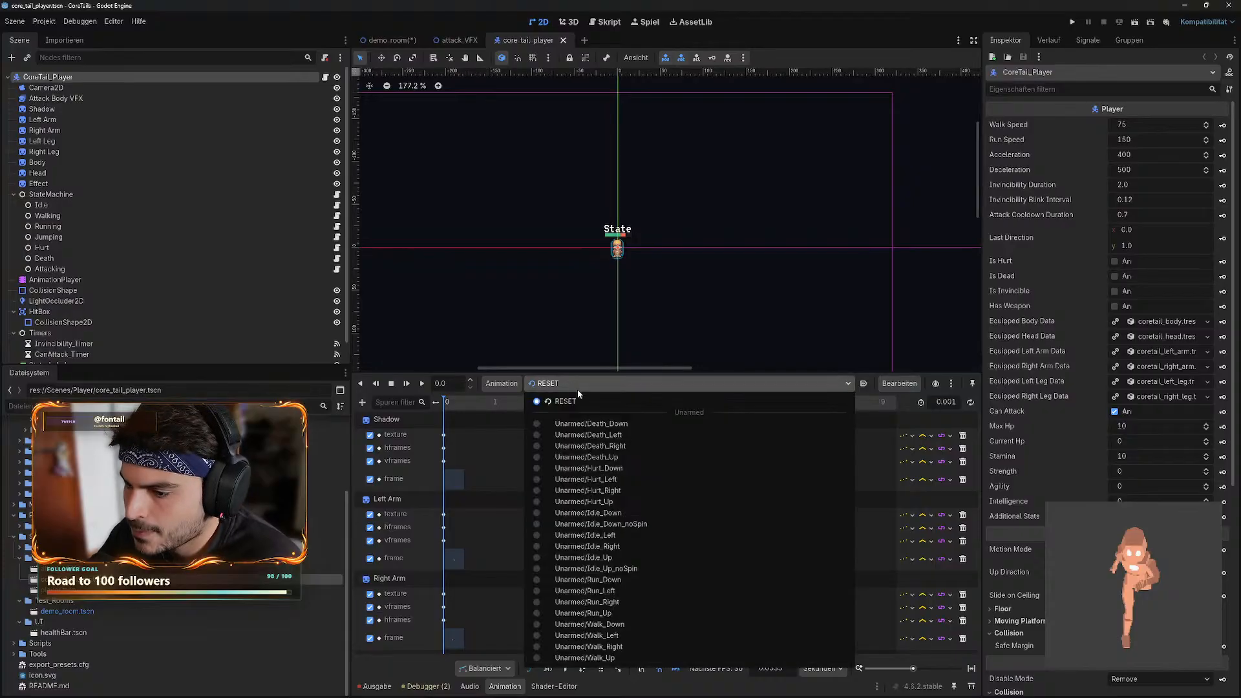
left_click(598, 388)
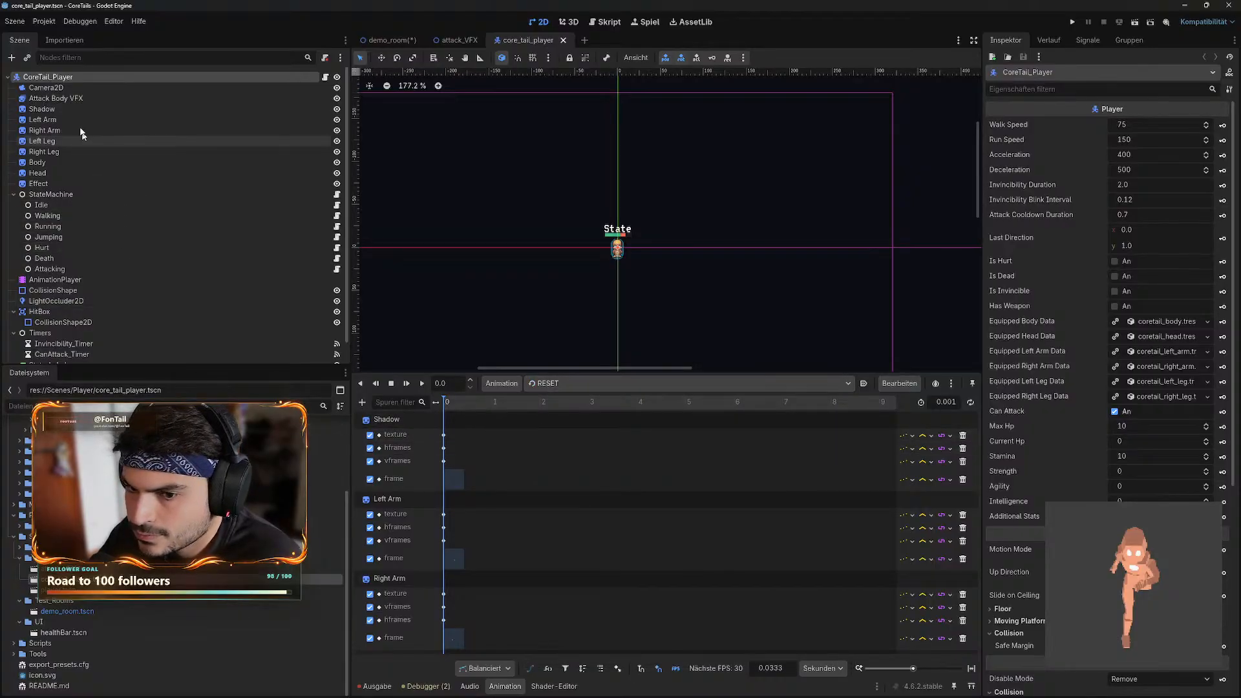
- Save the demo_room scene and recheck the animation list in the core_tail_player scene
left_click(391, 41)
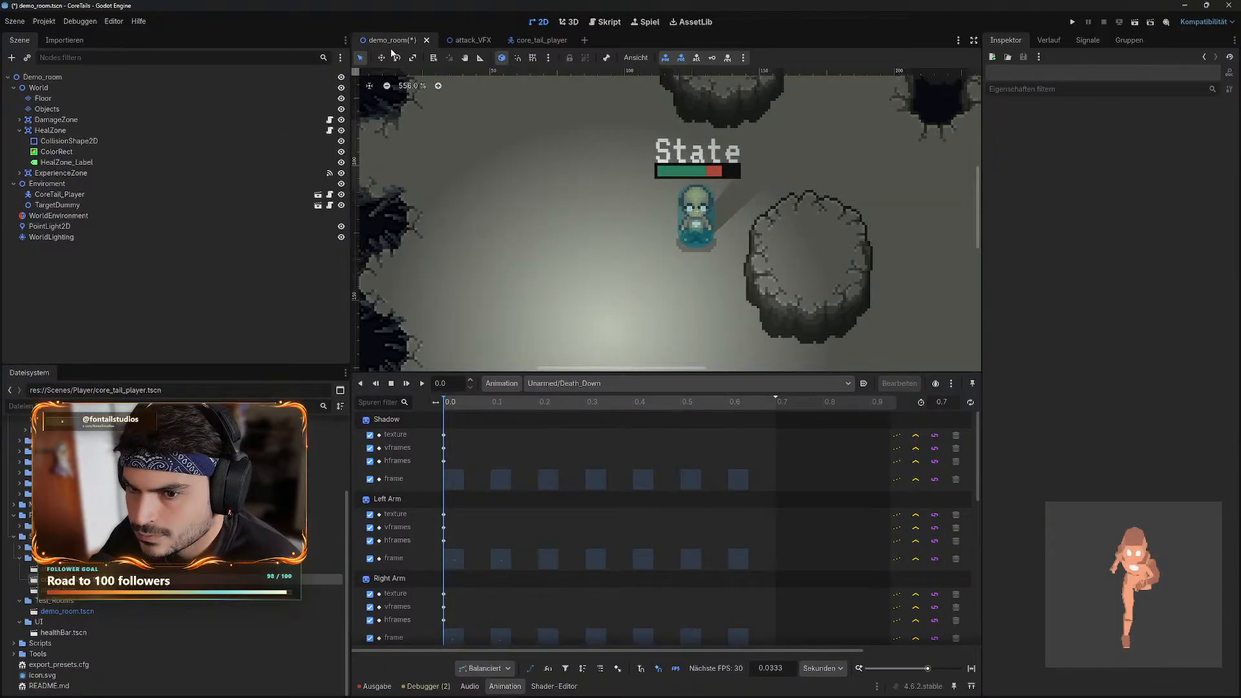
key("ctrl+s")
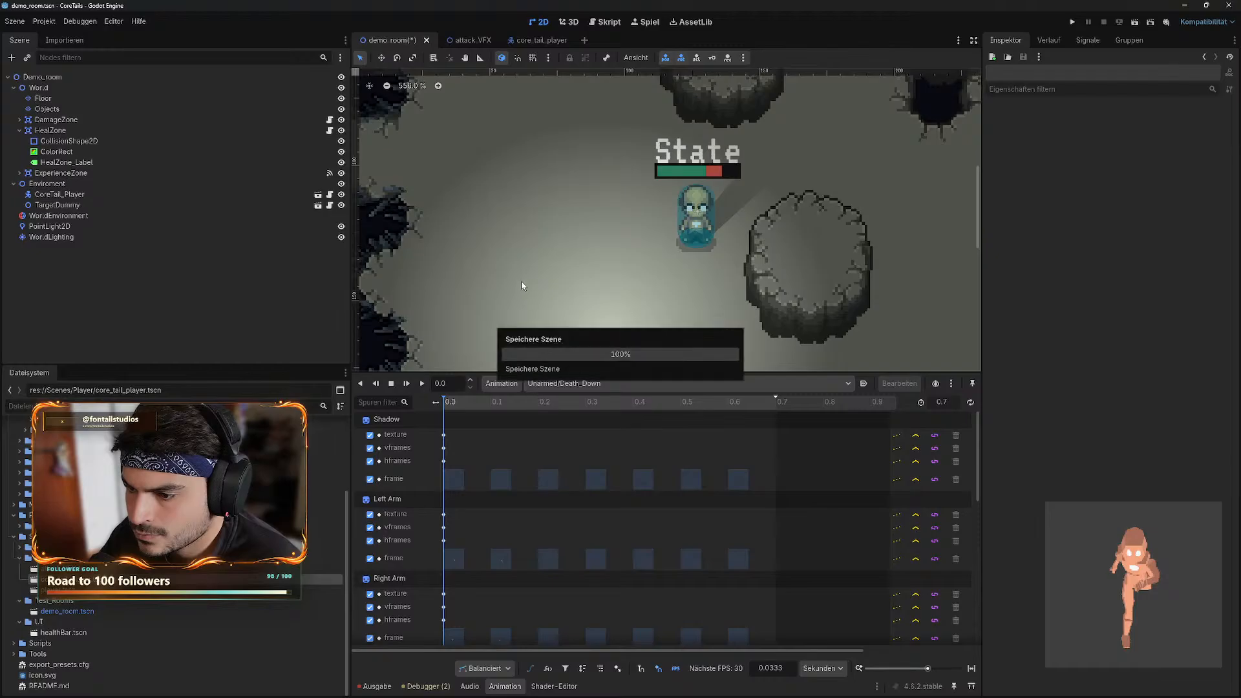
left_click(522, 40)
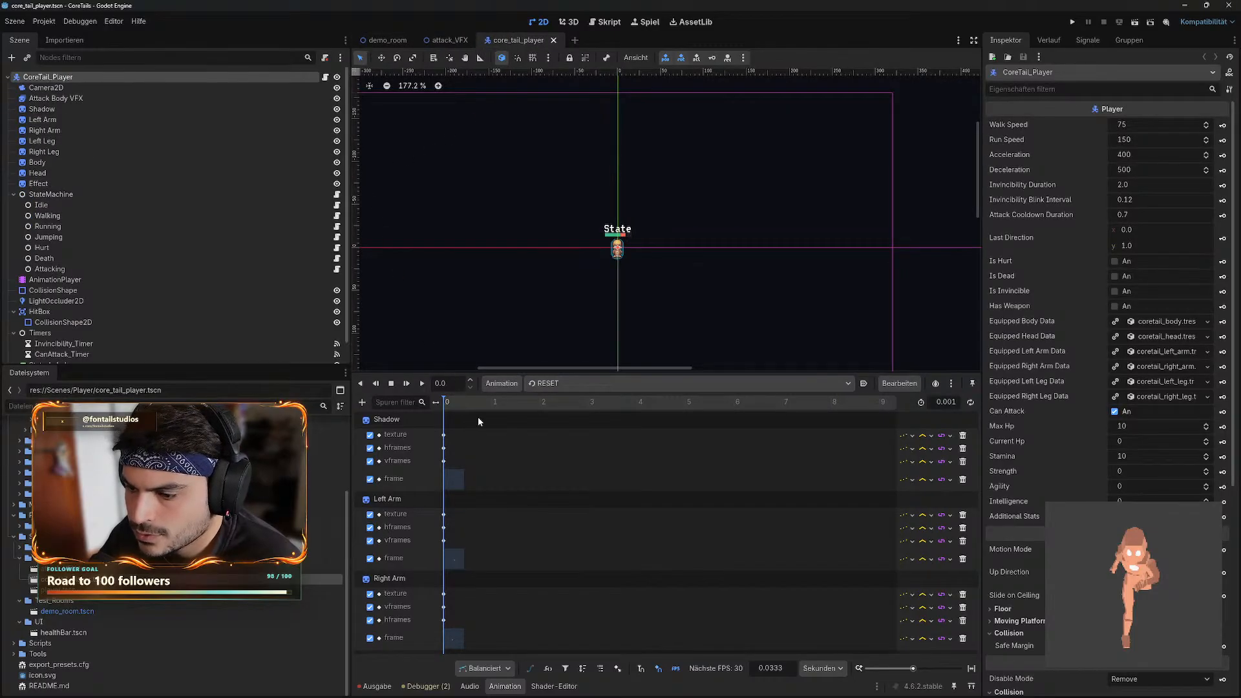
left_click(546, 384)
left_click(507, 366)
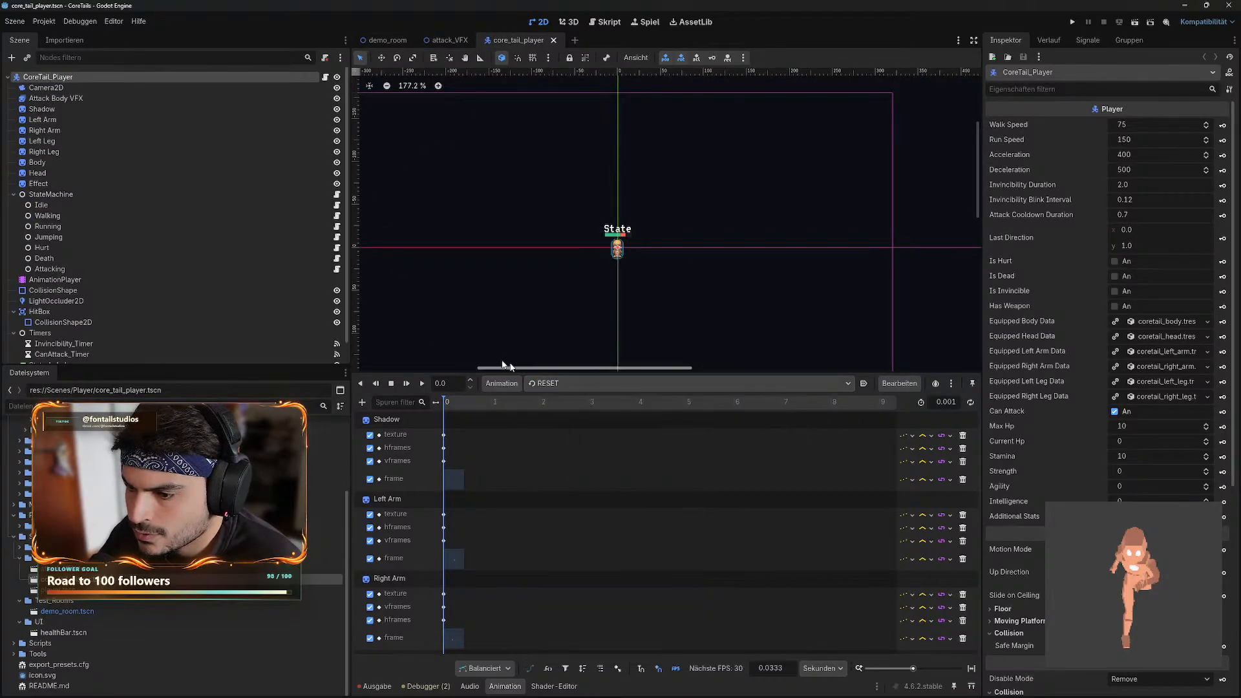
- Collapse the CoreTail_Player node tree, and open the scene player.tscn for a brief look before closing it
left_click(9, 78)
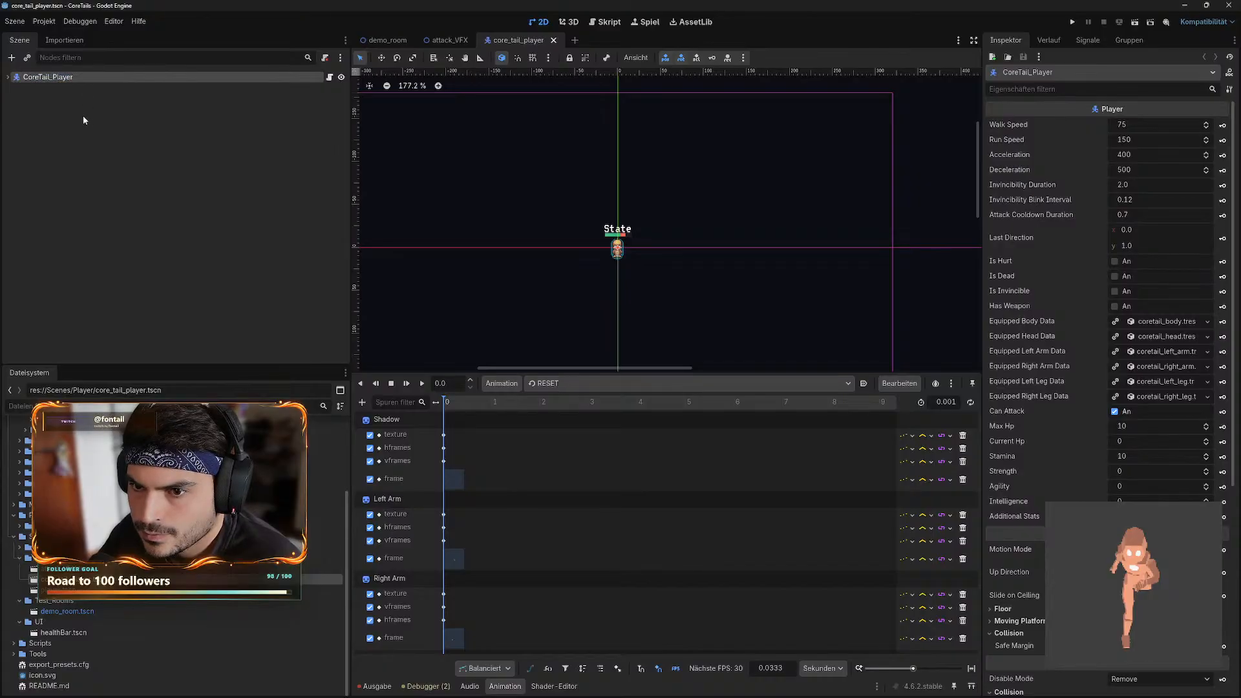
left_click(76, 591)
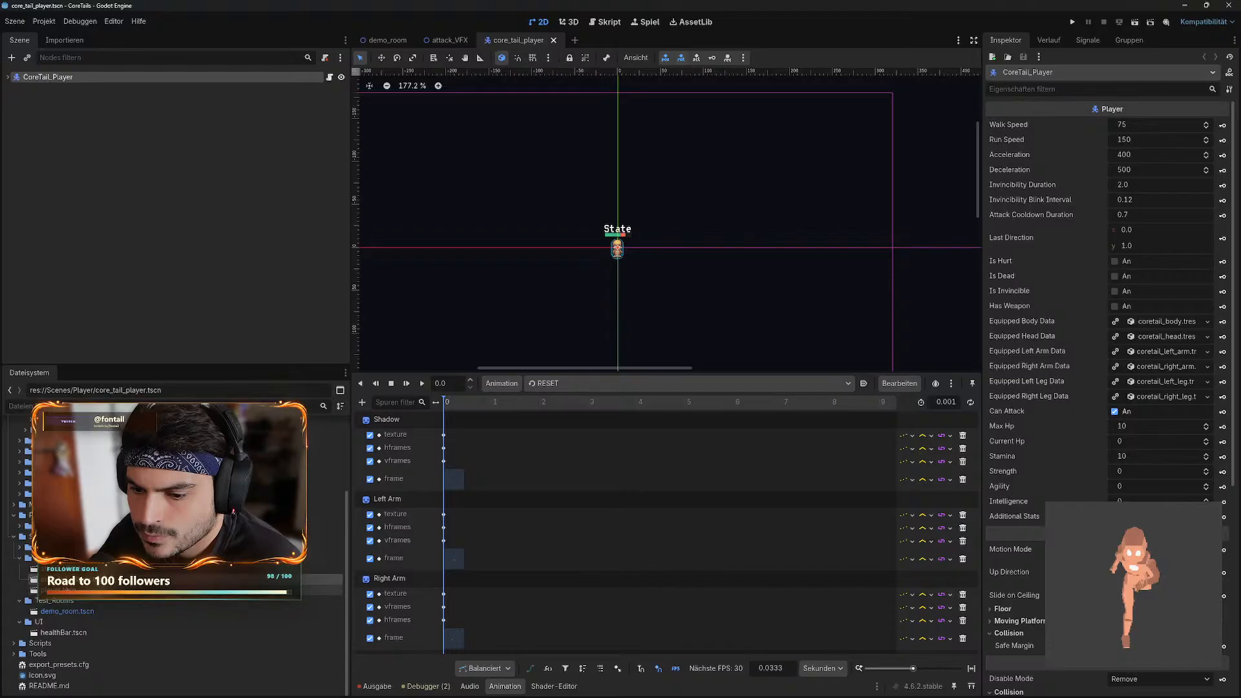
double_click(75, 591)
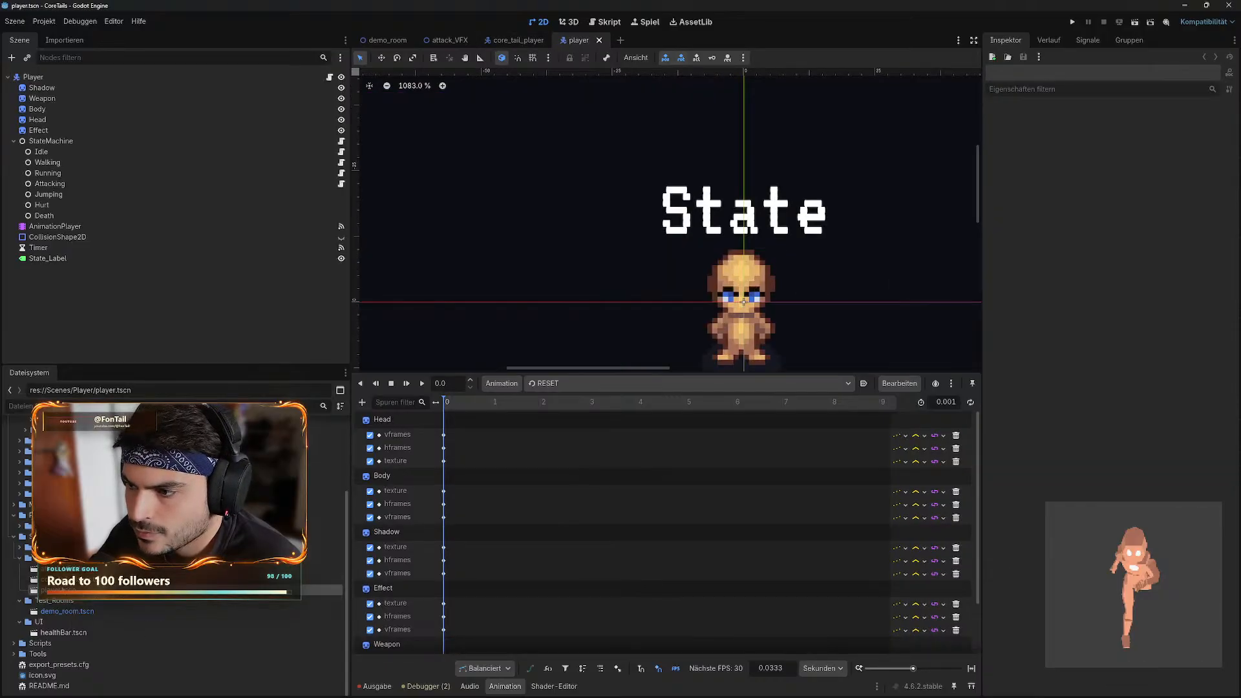
left_click(599, 40)
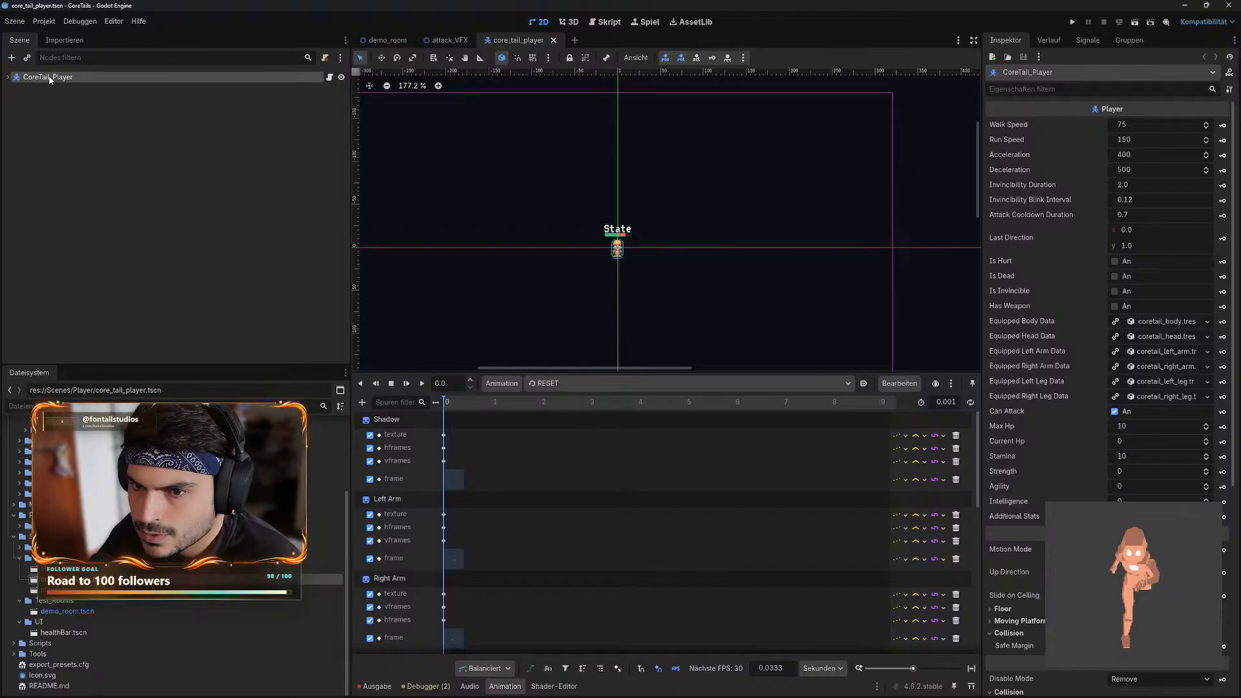
- Redisplay the animation timeline in the core_tail_player scene and check its animation list for the Player idle animations
left_click(504, 686)
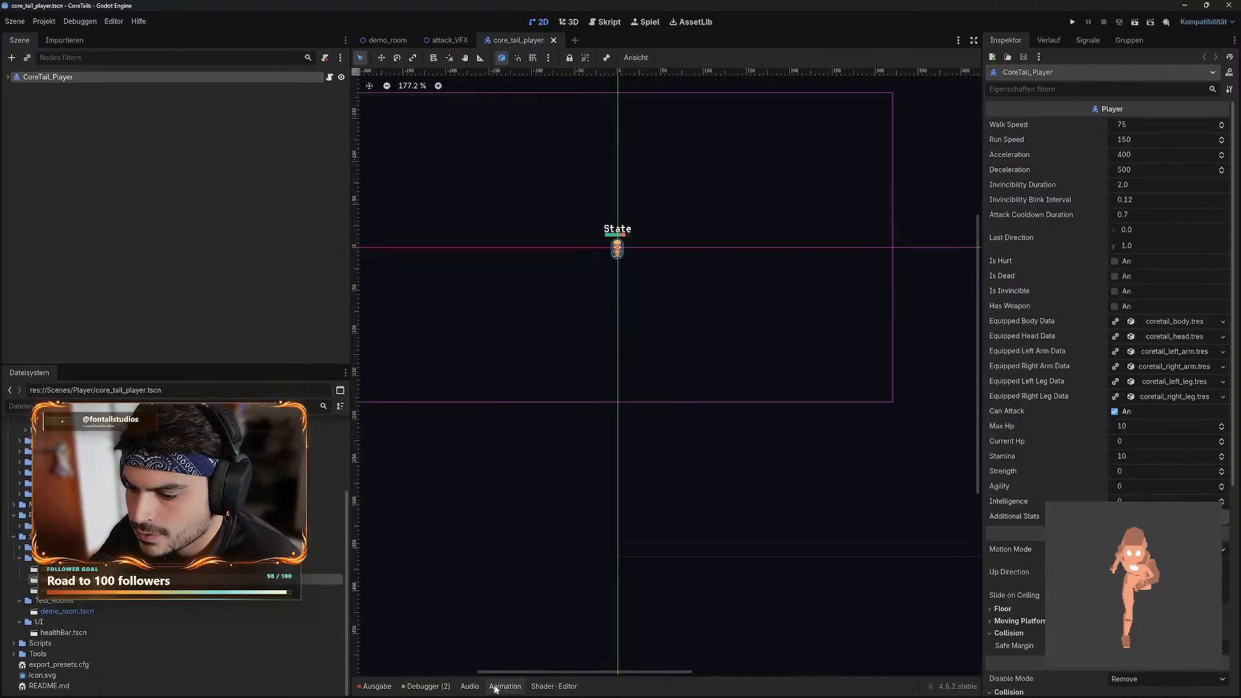
left_click(505, 687)
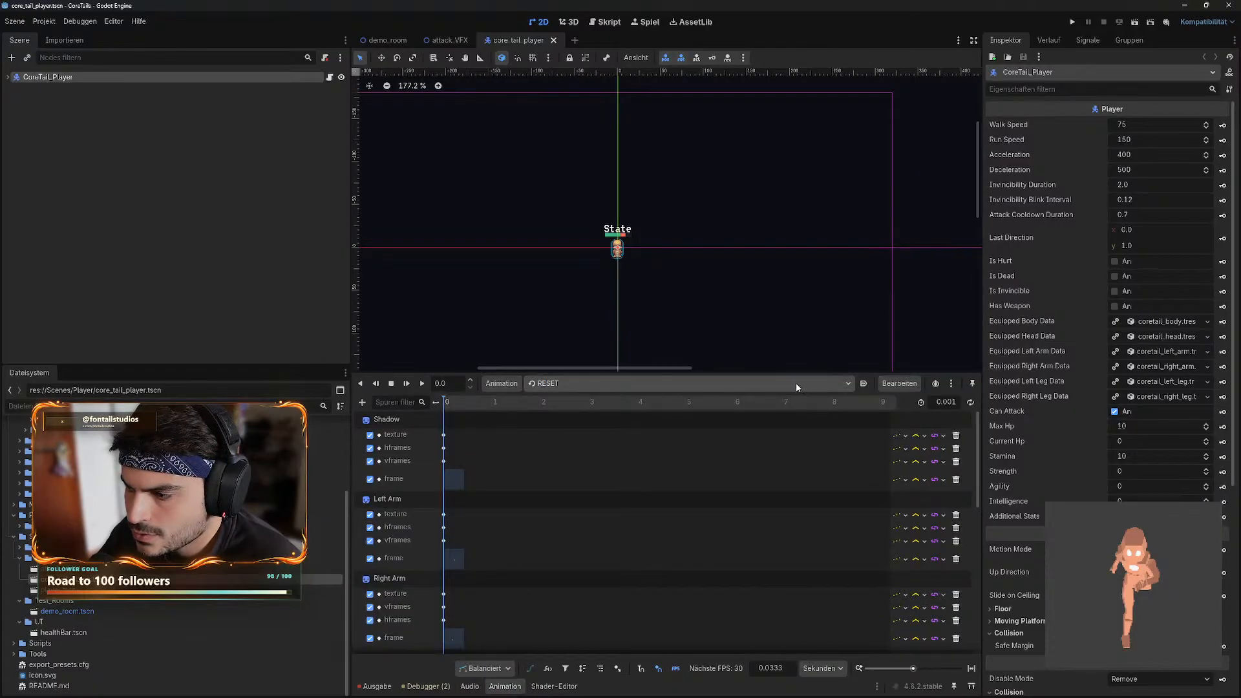
left_click(602, 389)
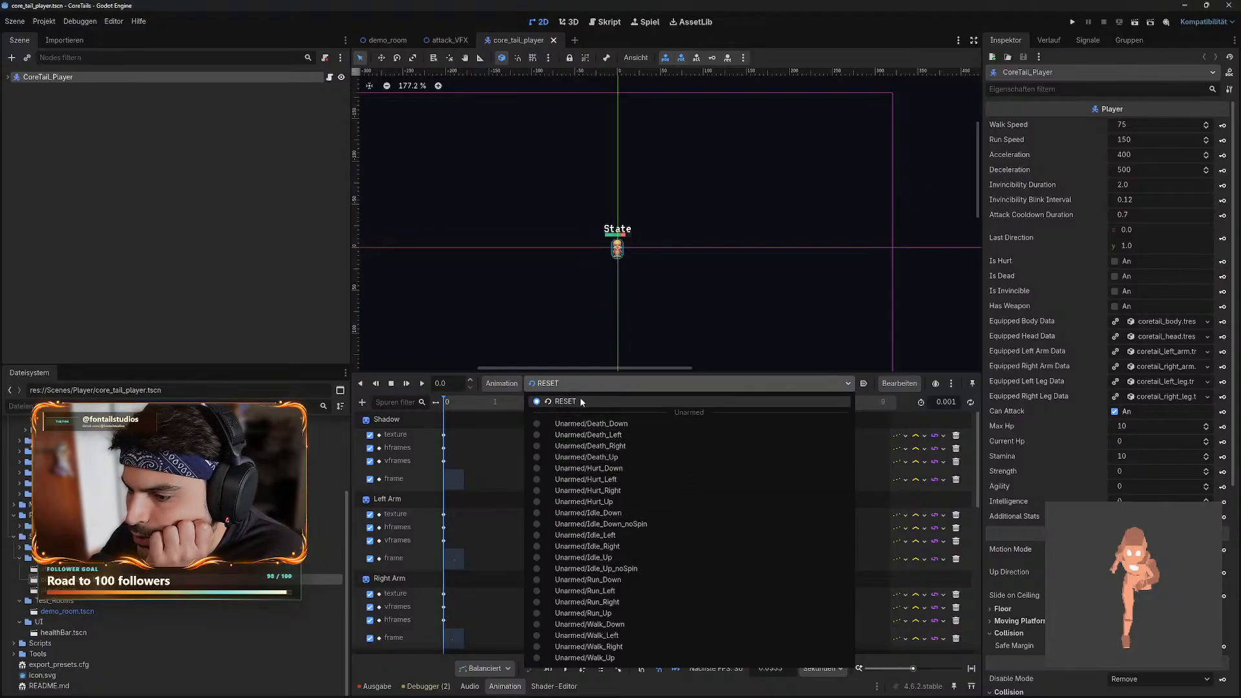
left_click(585, 423)
- Switch to the demo_room scene and check which Player and Unarmed animations its animation list contains
left_click(379, 40)
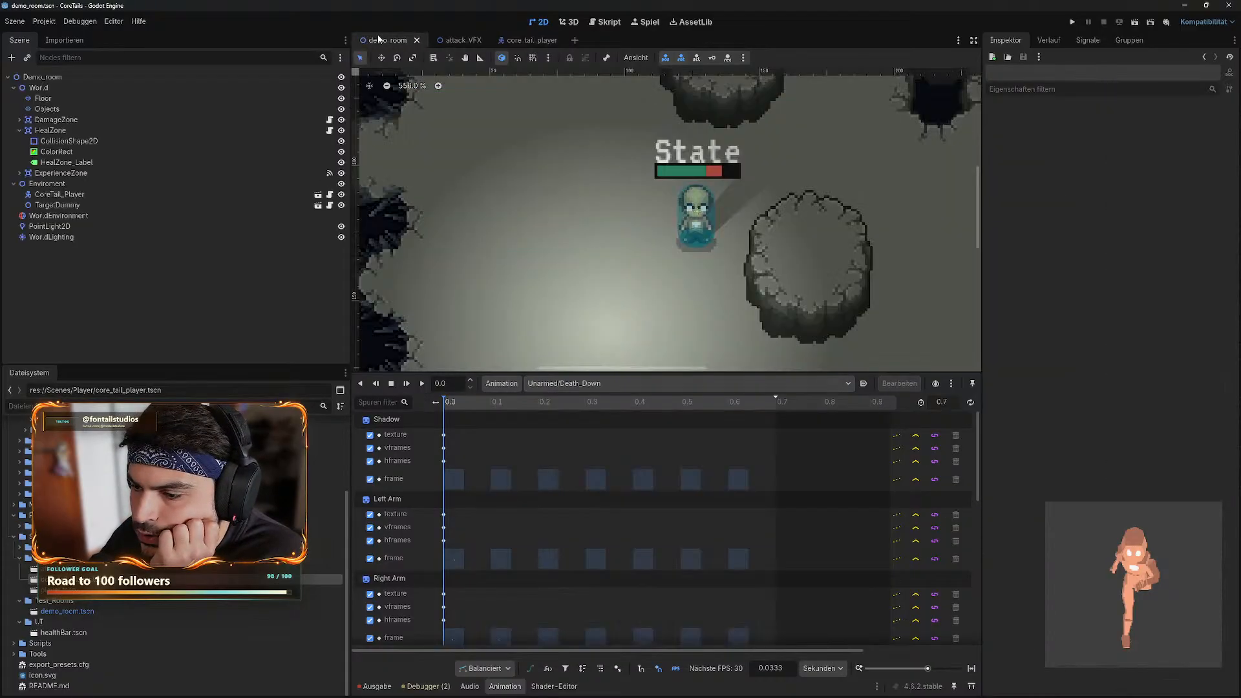
left_click(578, 384)
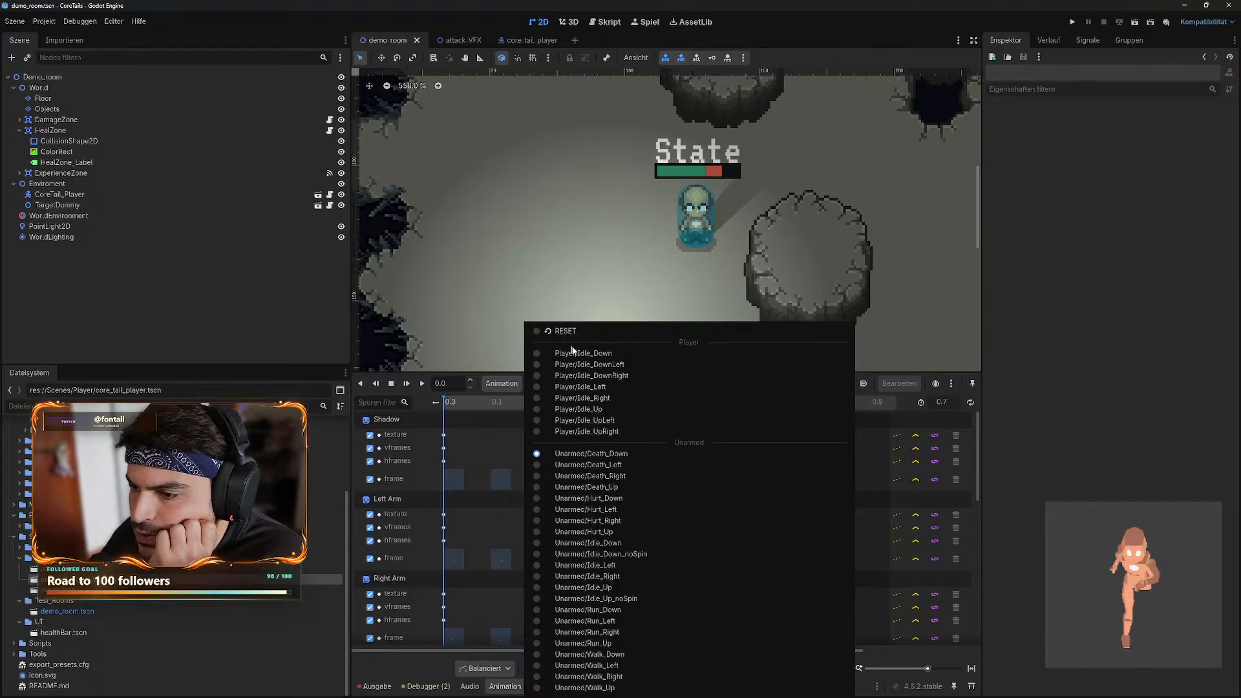
left_click(501, 384)
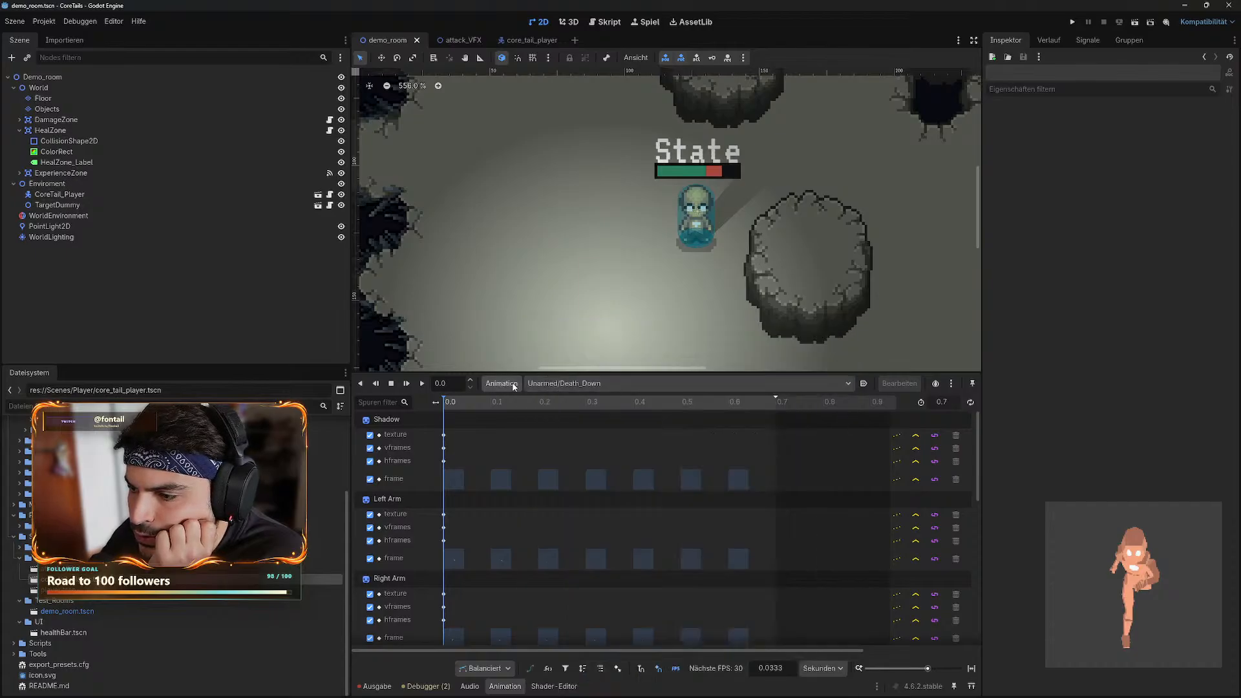
left_click(638, 388)
left_click(518, 393)
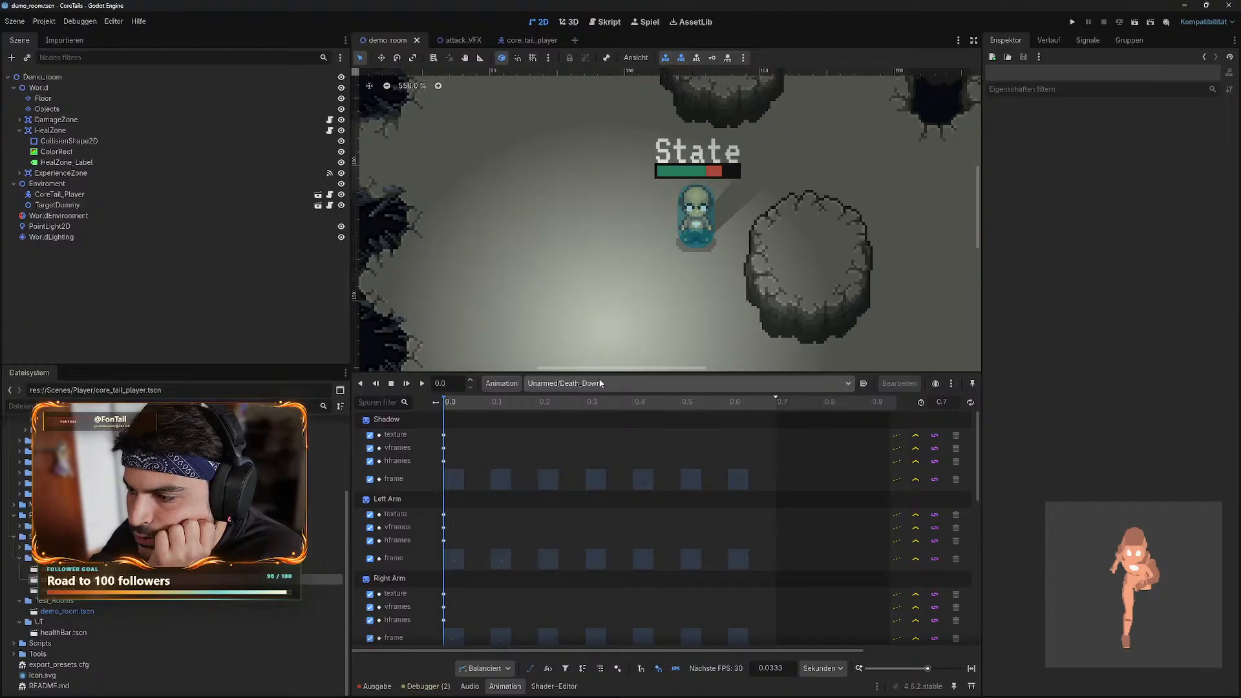
left_click(599, 383)
left_click(512, 390)
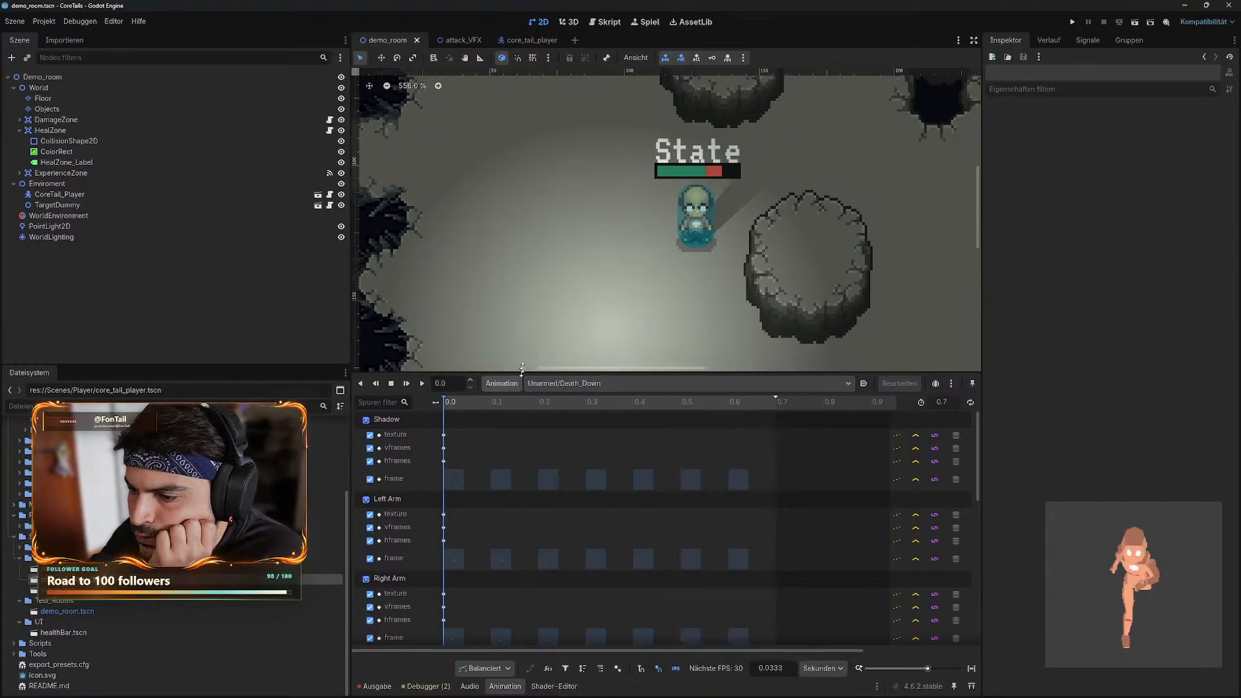
- Load Unarmed/Death_Down in the core_tail_player scene and look through its animation list, onion-skinning options and track editing commands
left_click(530, 40)
left_click(538, 385)
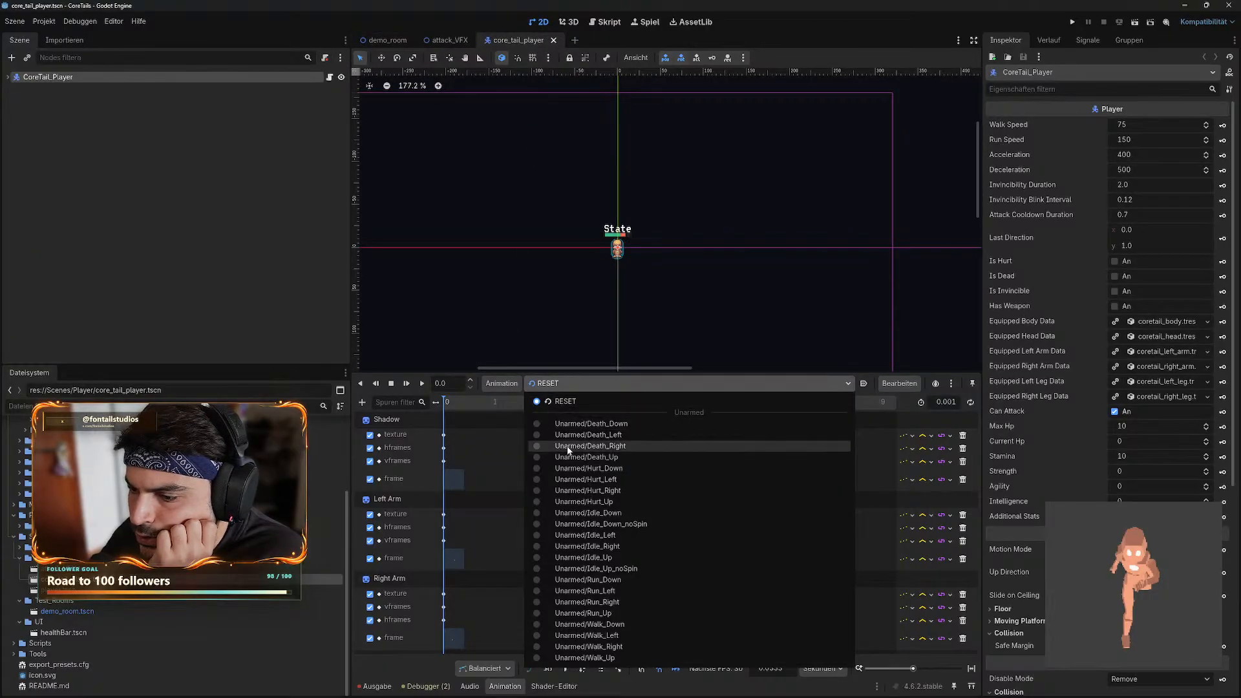
left_click(587, 425)
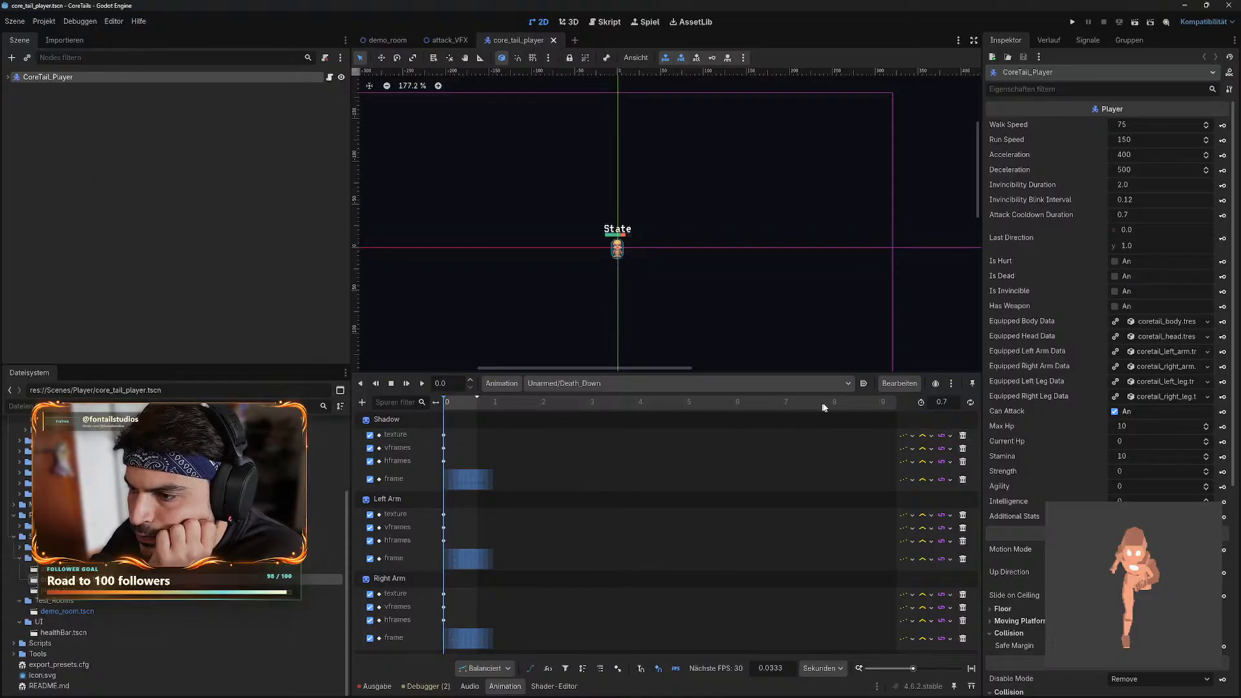
left_click(887, 384)
left_click(888, 385)
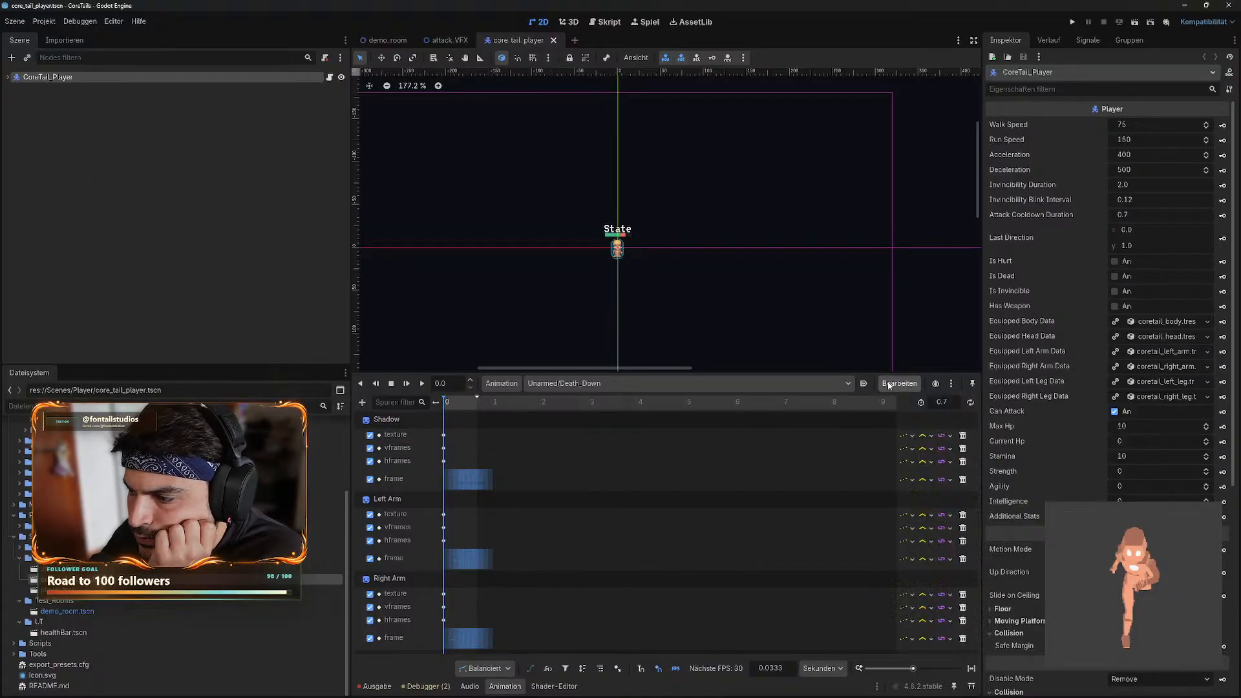
left_click(583, 385)
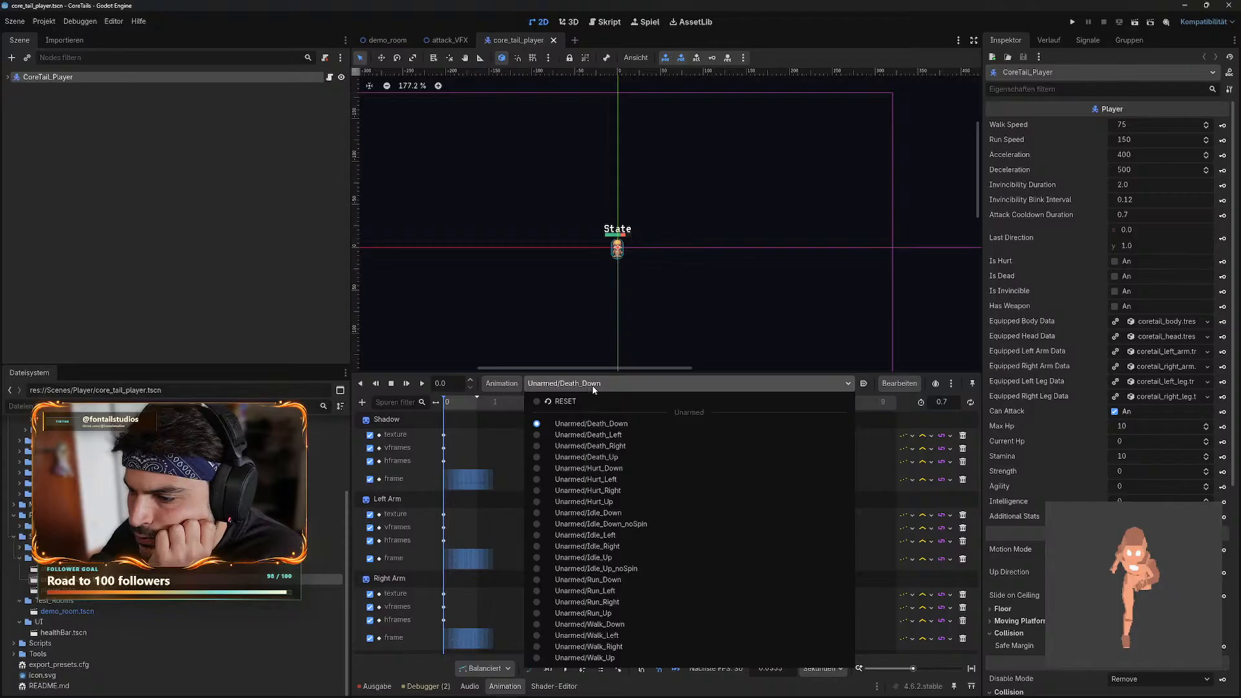
left_click(795, 383)
left_click(950, 383)
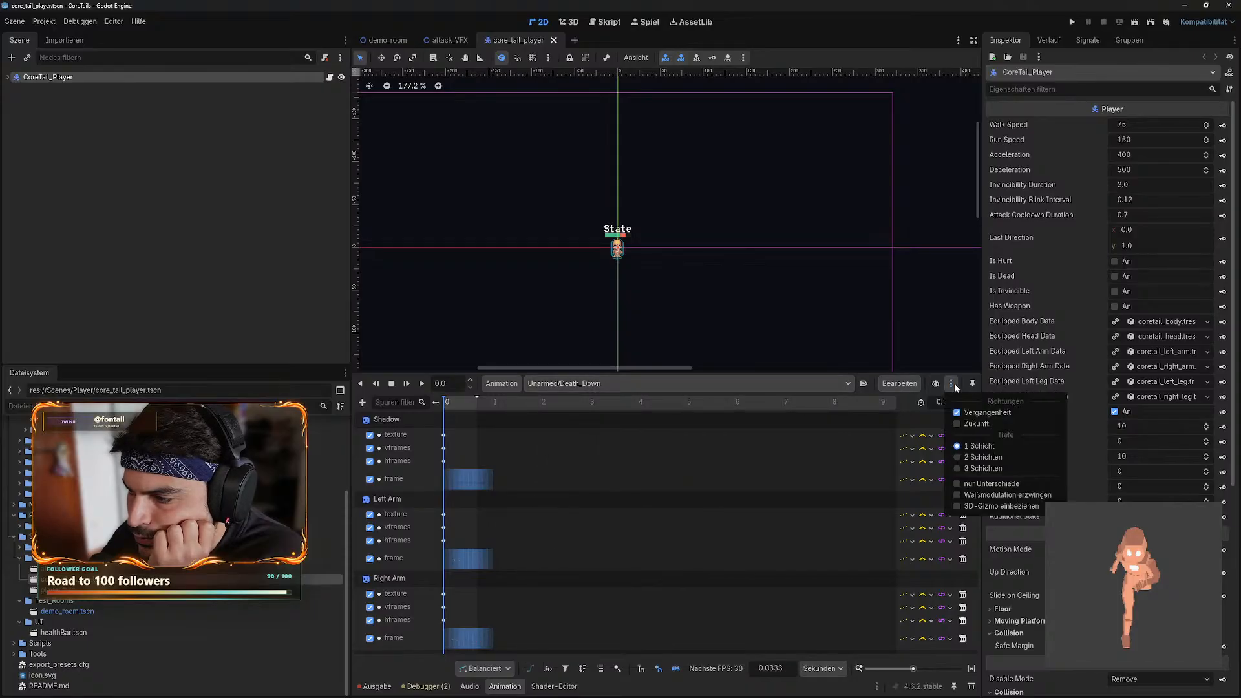
left_click(900, 384)
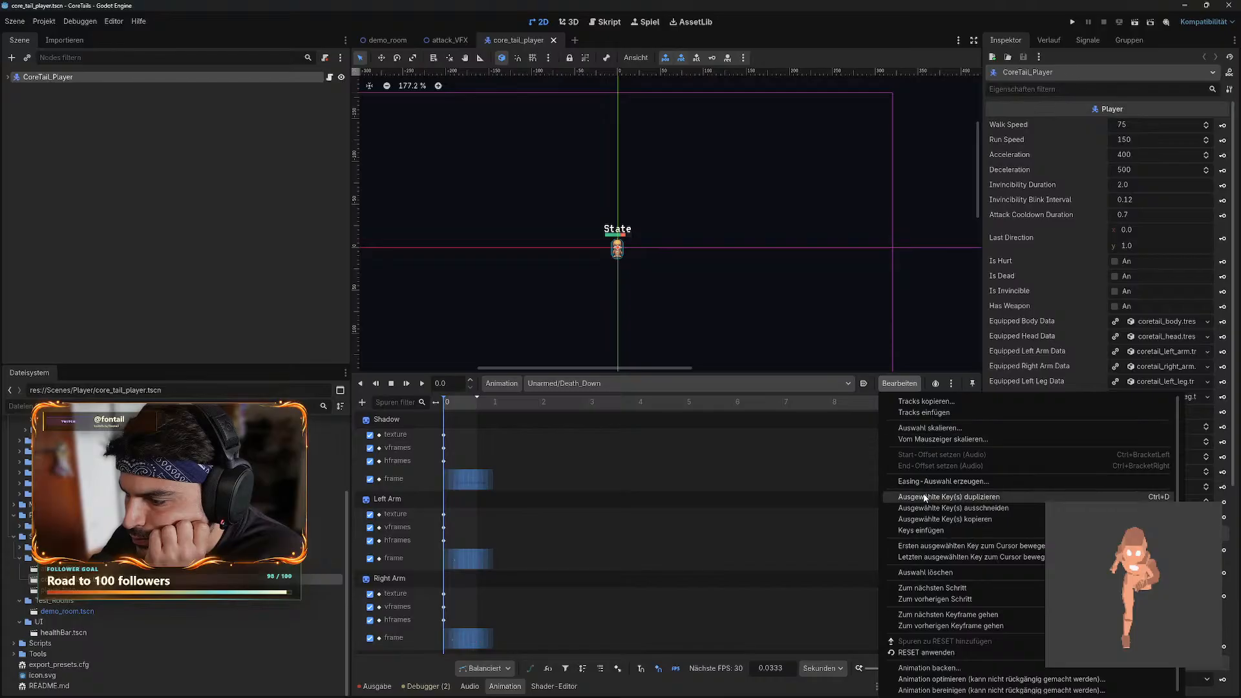
left_click(873, 415)
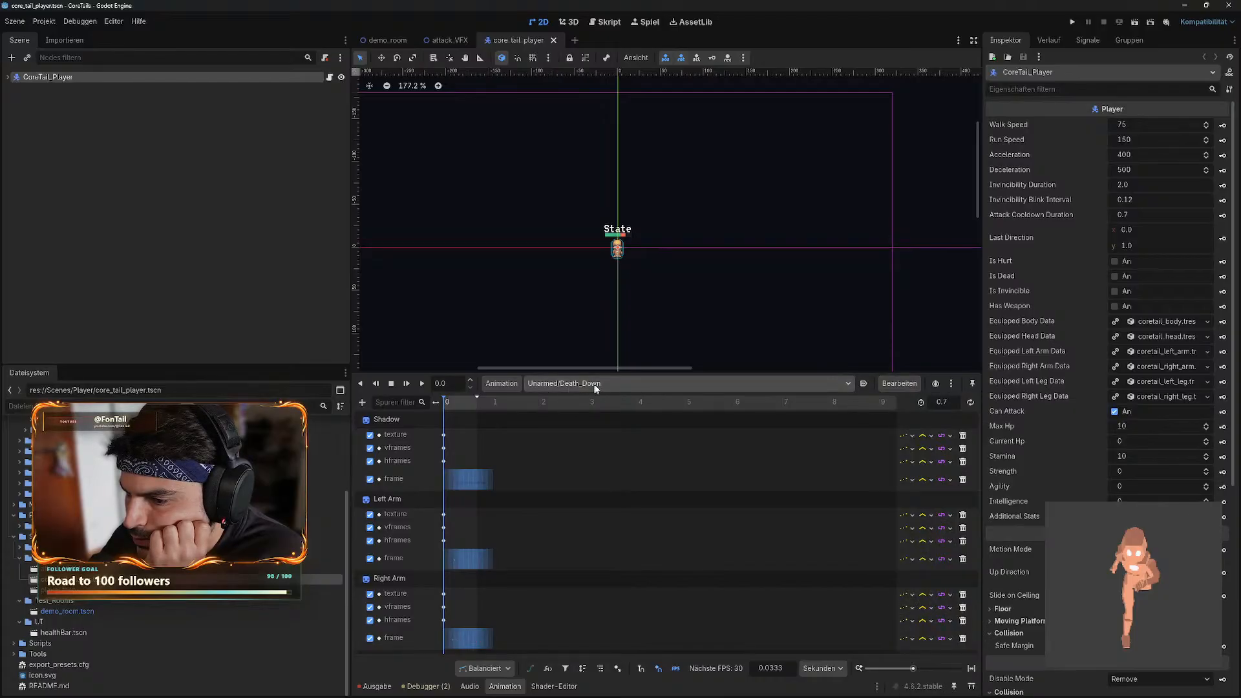
- Examine the animation libraries of the core_tail_player scene, including the contents of the Unarmed library, and close the library manager
left_click(503, 384)
left_click(531, 416)
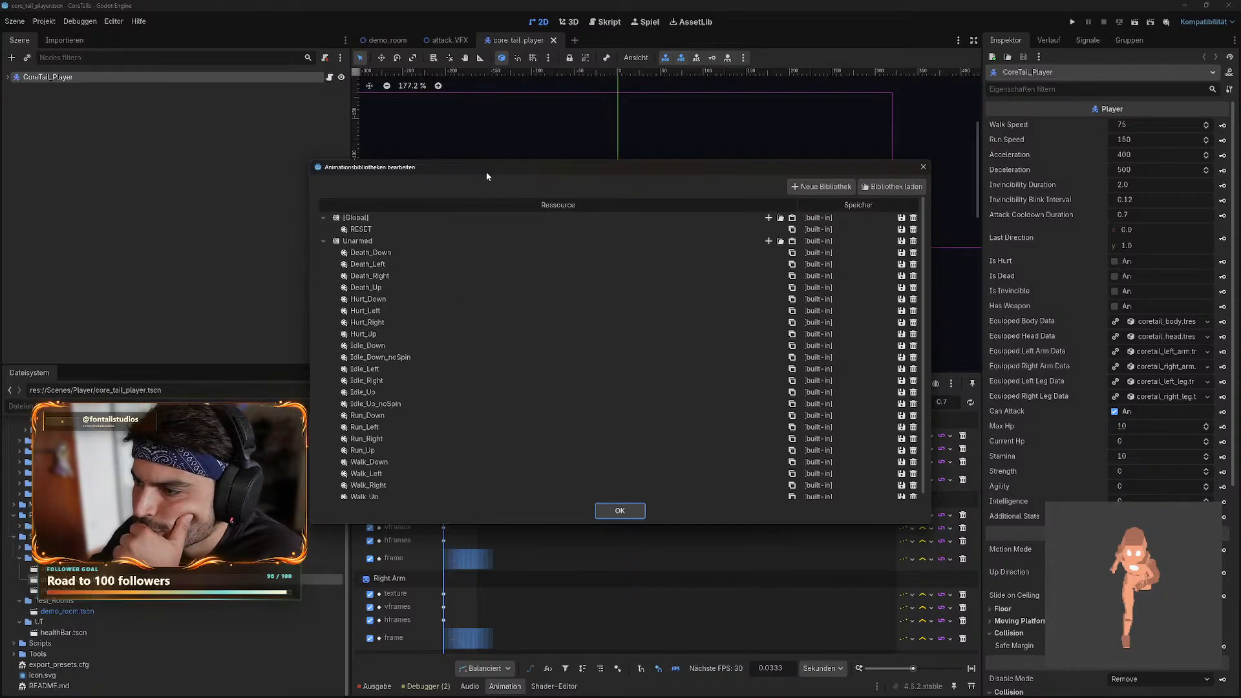
left_click(323, 239)
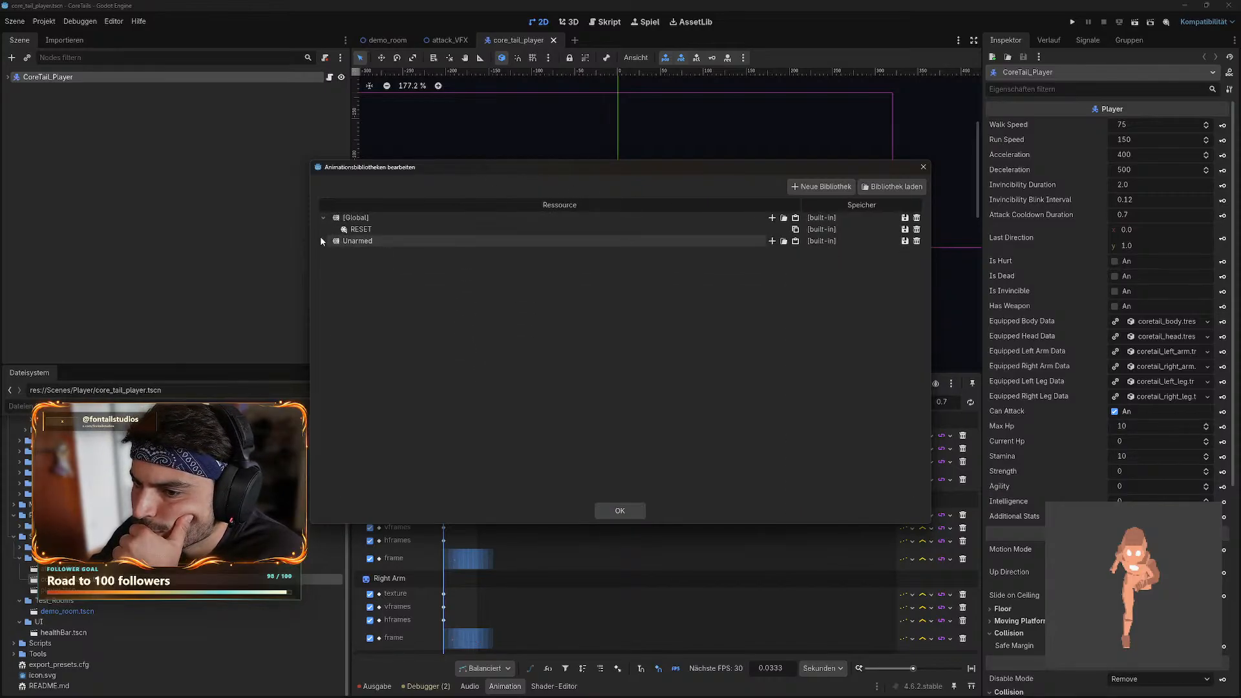
left_click(321, 240)
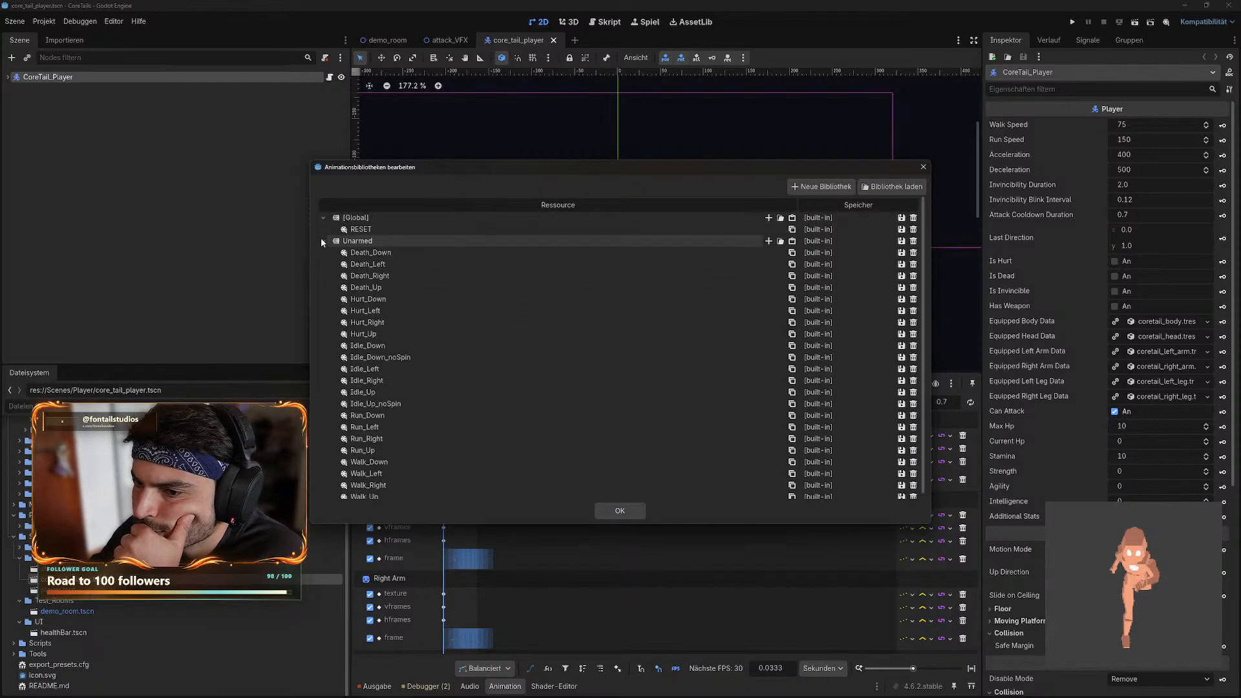
left_click(923, 169)
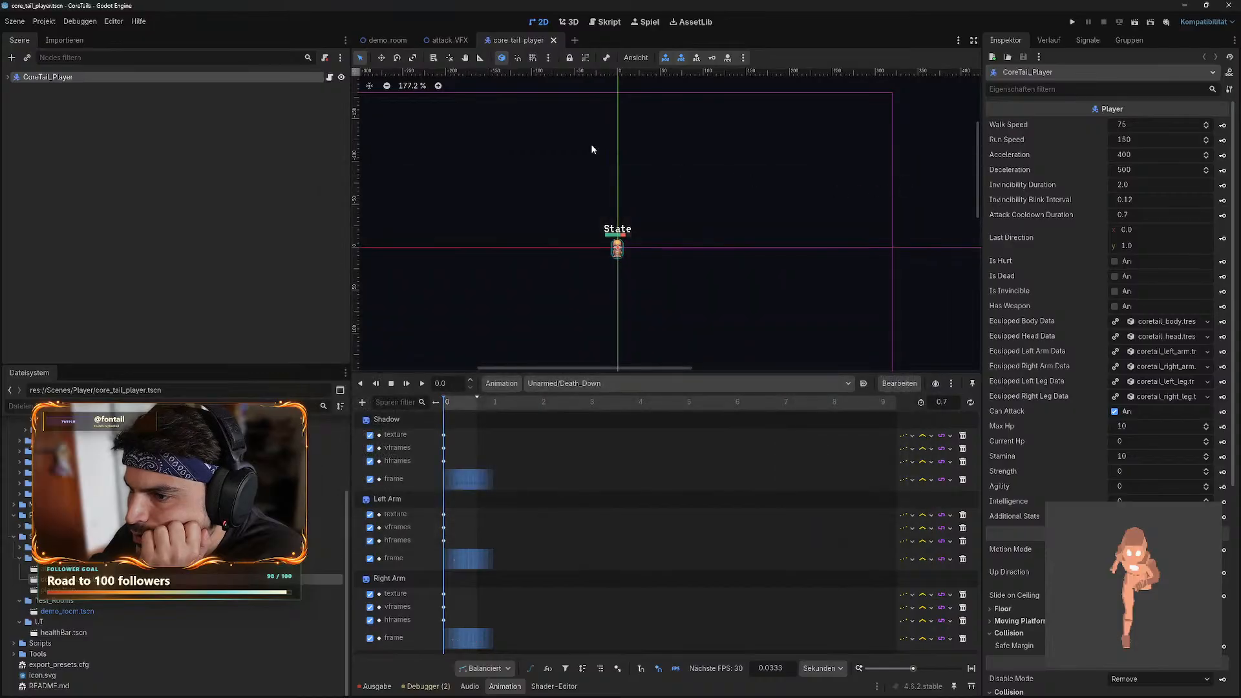
- Open demo_room's animation libraries and look for a way to copy the whole Player library
left_click(376, 41)
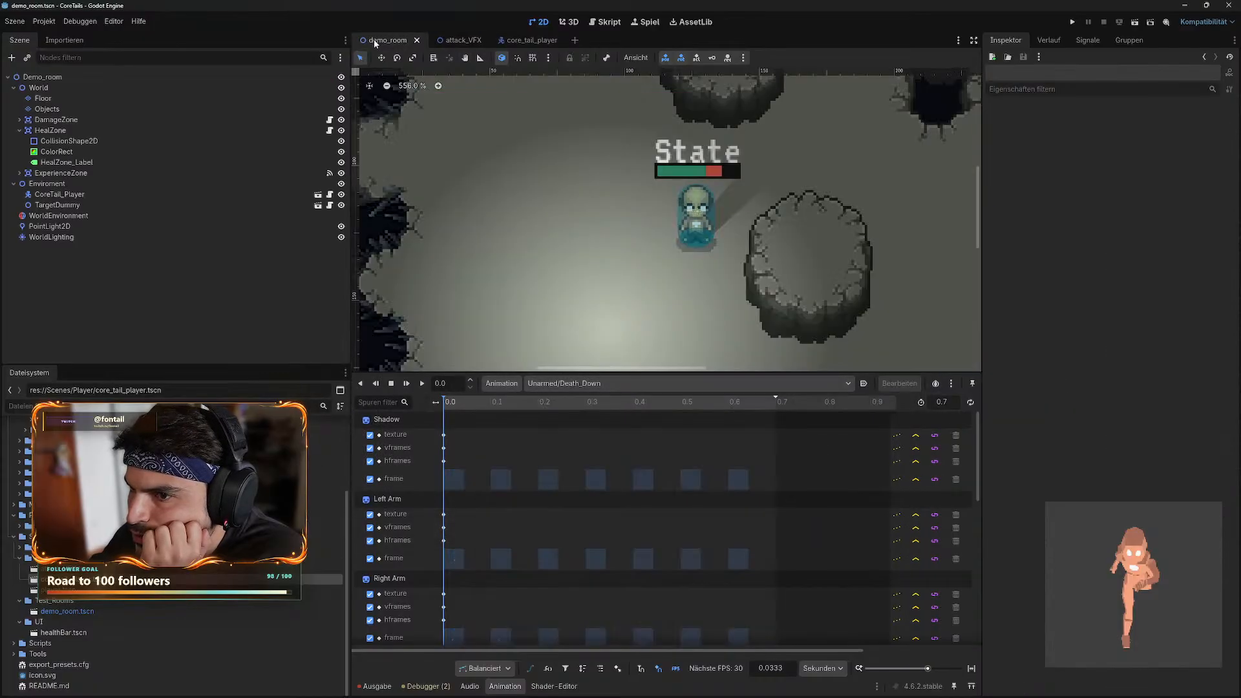
left_click(502, 383)
left_click(560, 418)
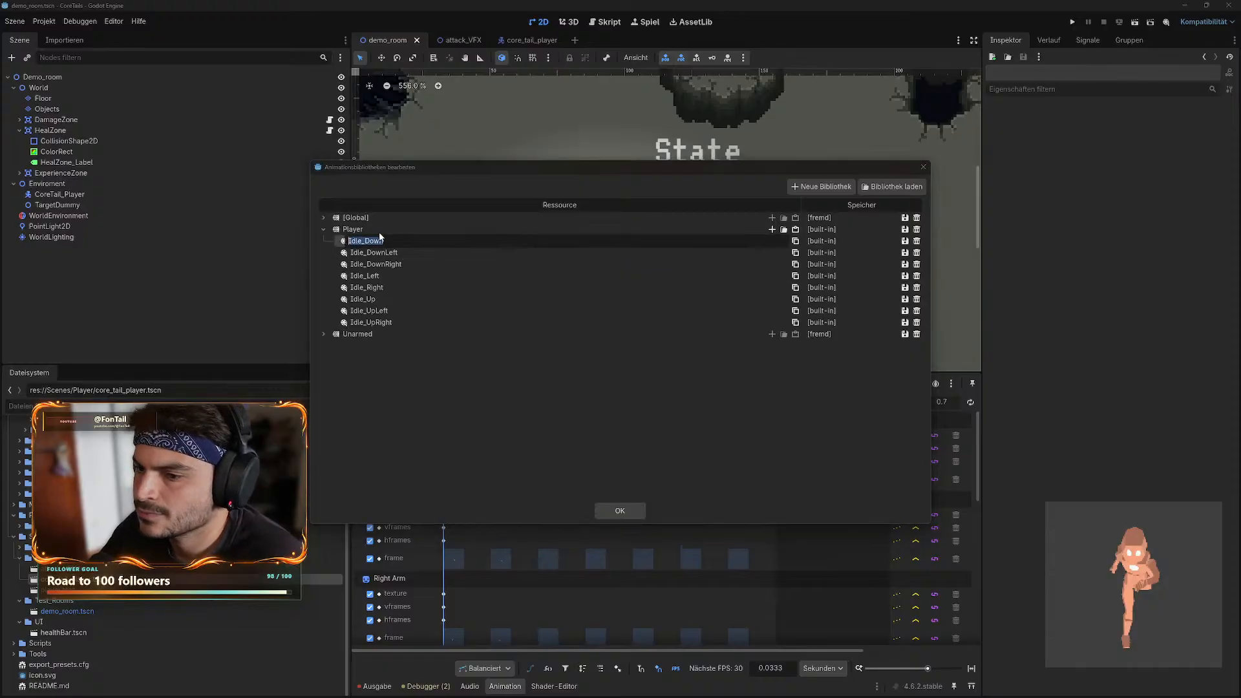
left_click(355, 229)
double_click(359, 228)
right_click(360, 227)
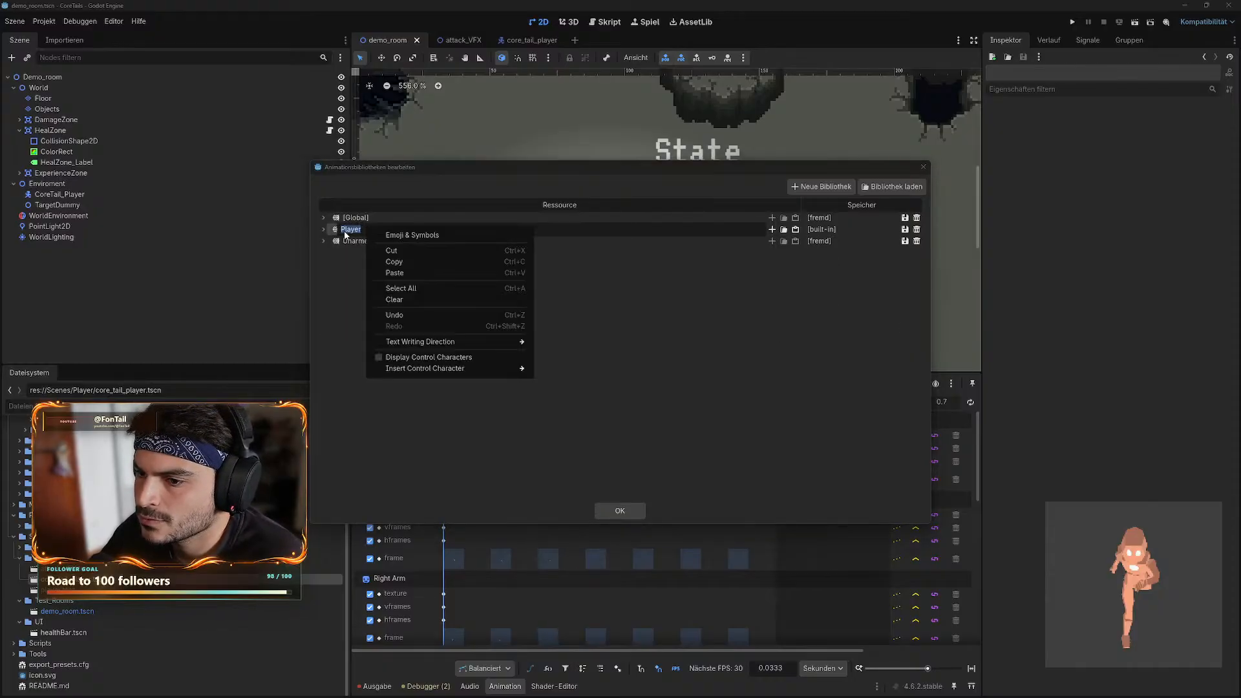
left_click(362, 301)
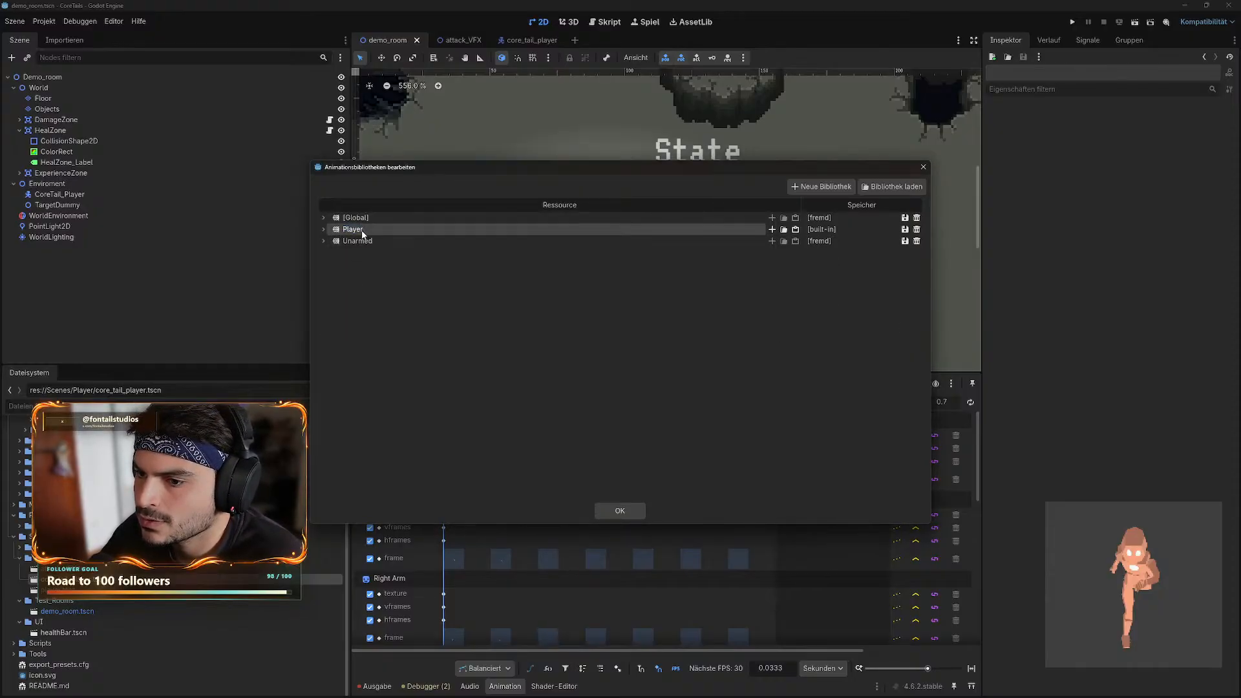
- Try to paste an animation into demo_room's Player library, and examine the idle animations stored in it
left_click(795, 229)
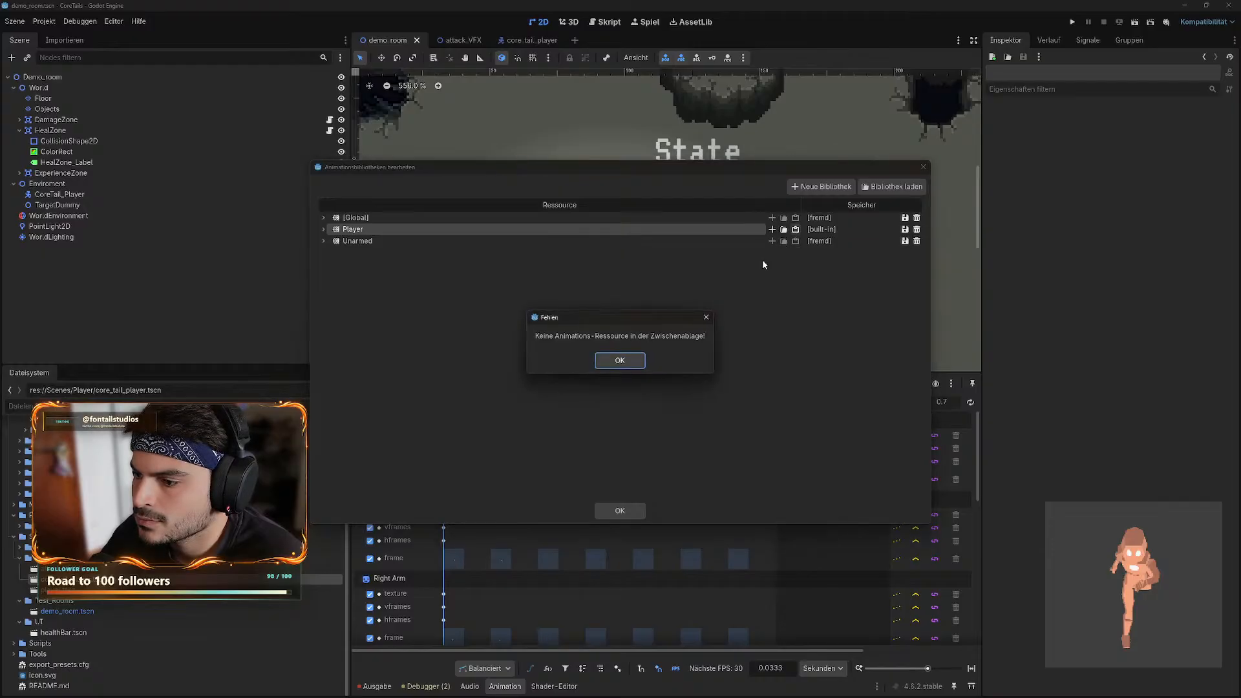
left_click(619, 360)
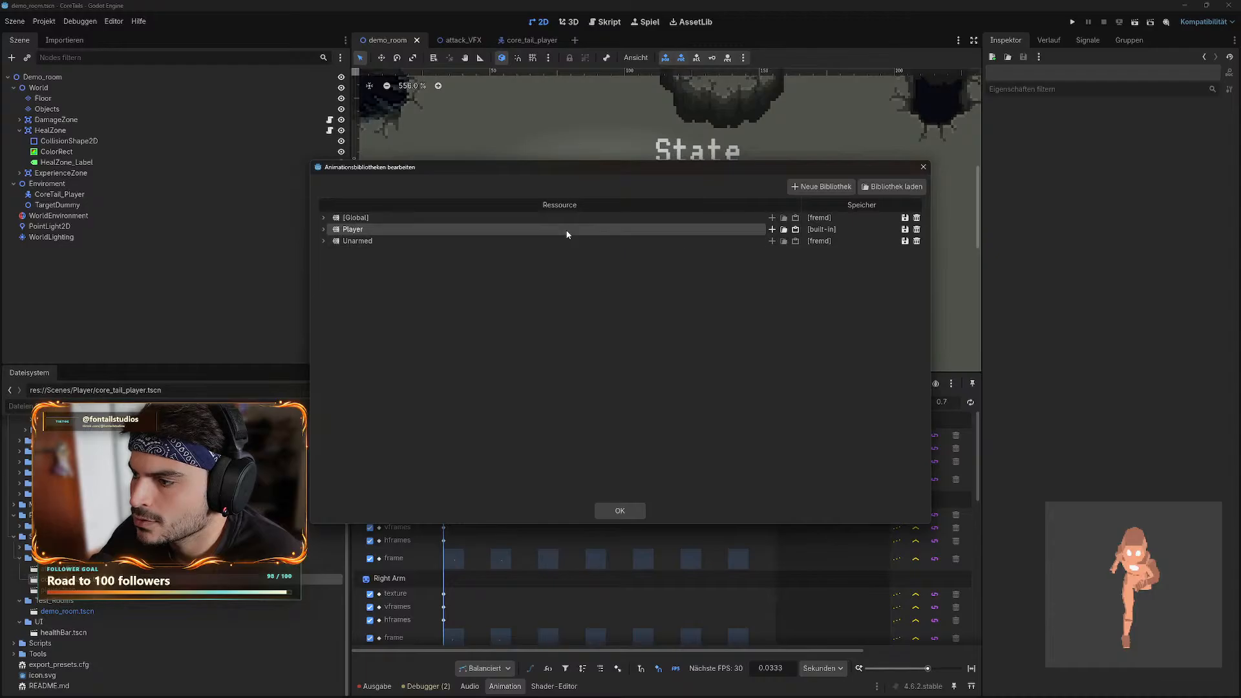
left_click(323, 229)
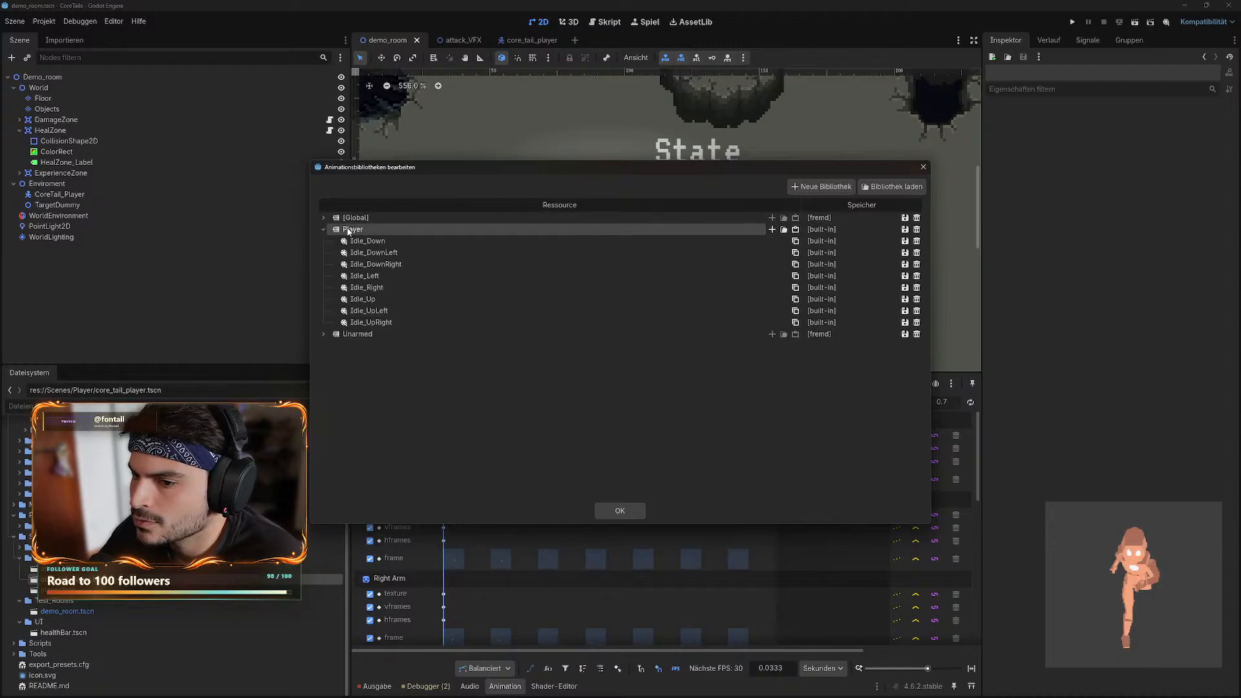
double_click(383, 310)
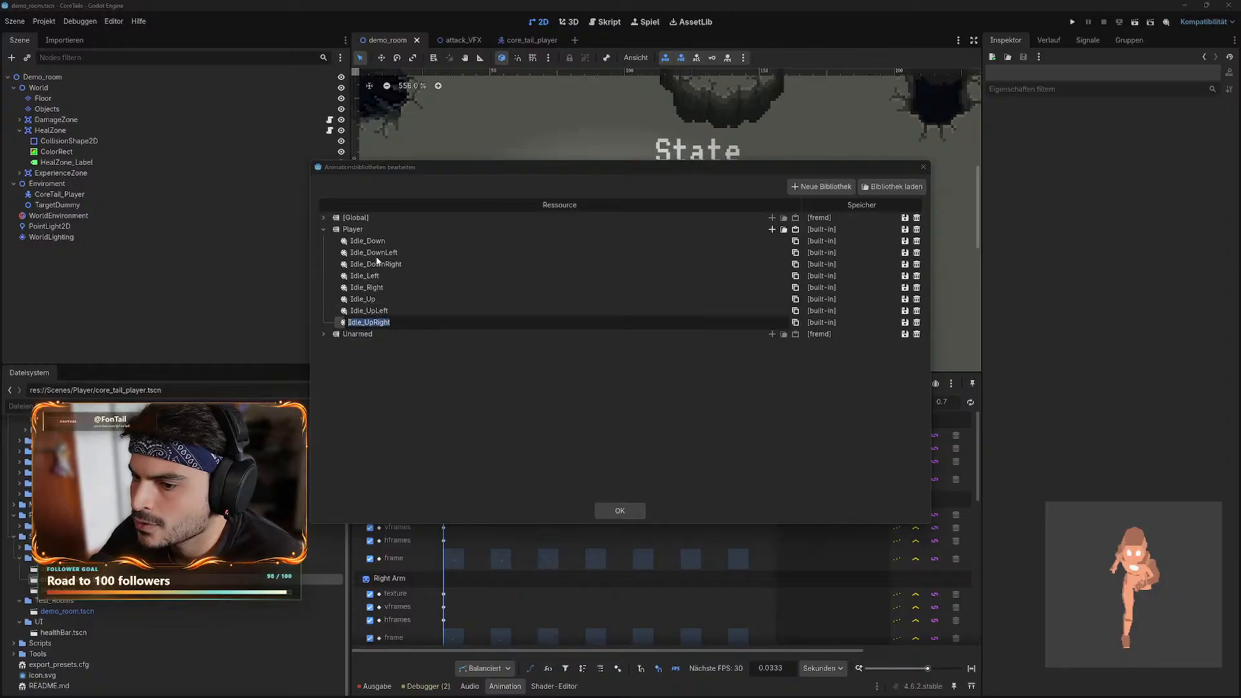
double_click(353, 229)
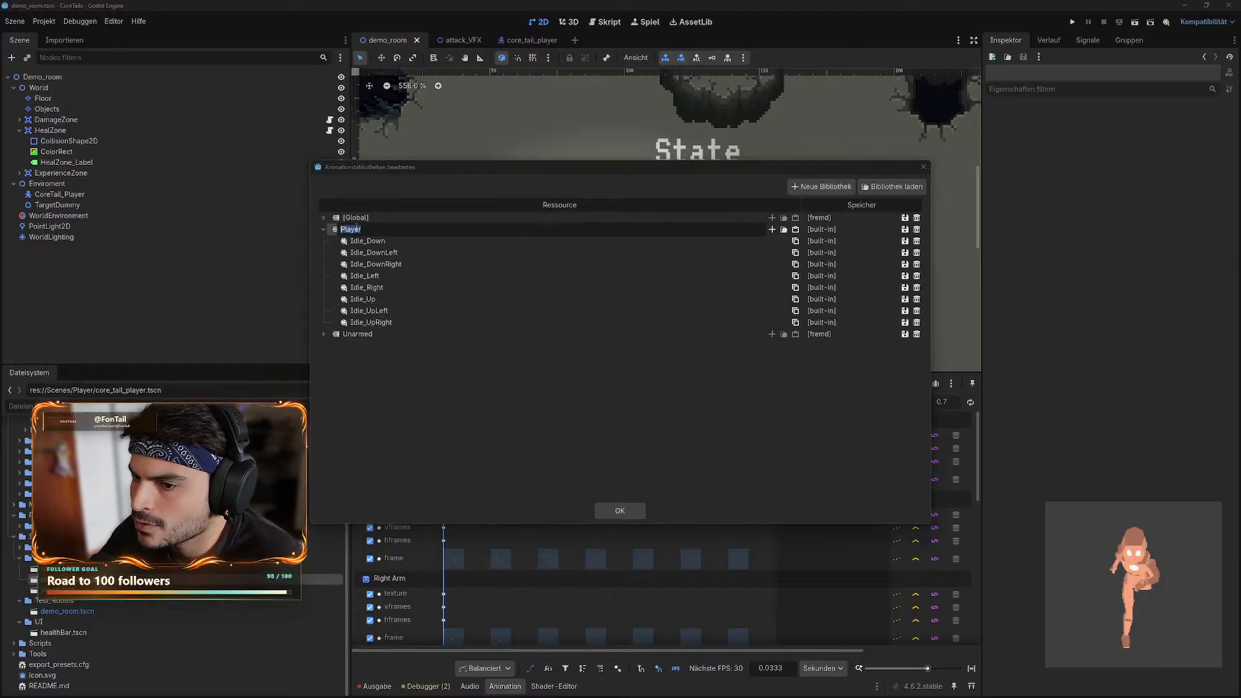
left_click(323, 230)
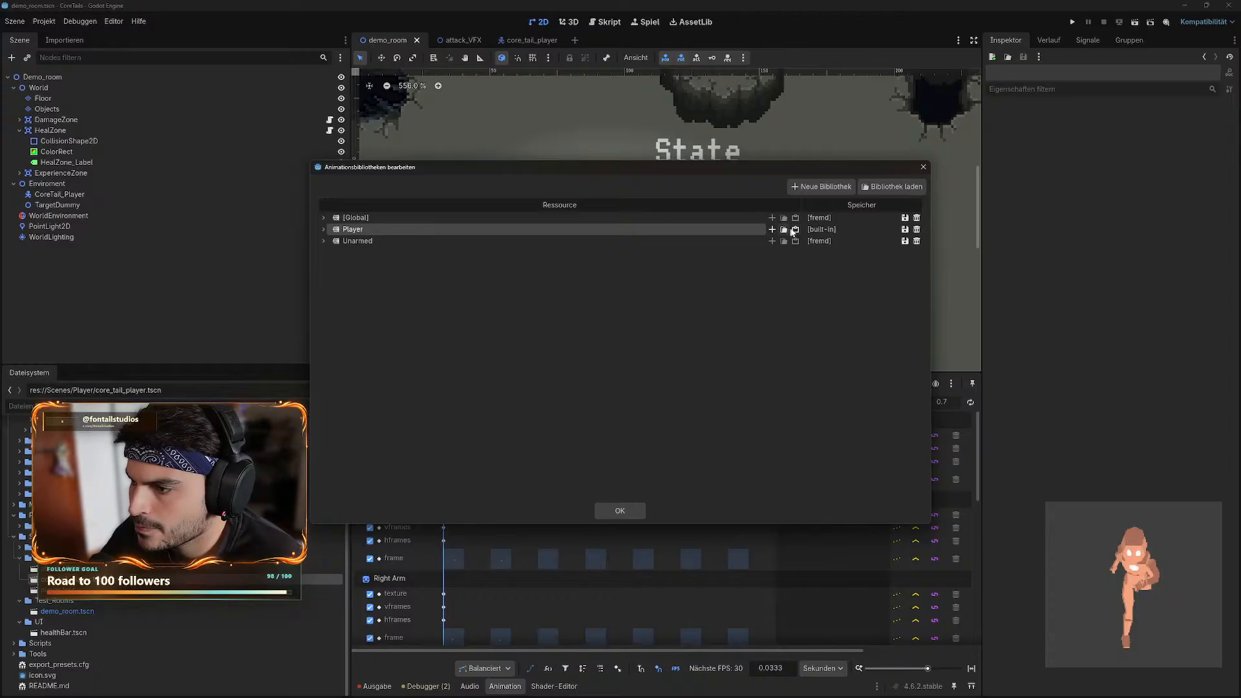
- Delete the Player animation library from the demo_room scene and return to the core_tail_player scene
left_click(917, 229)
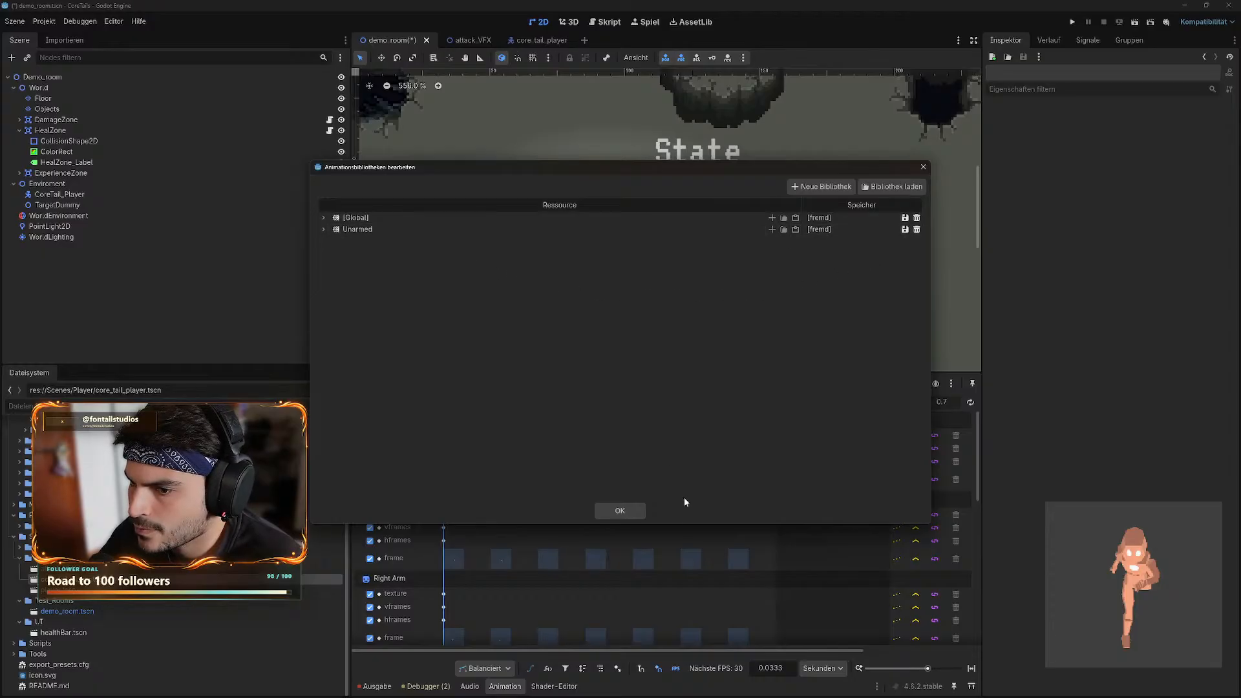
left_click(643, 514)
left_click(549, 41)
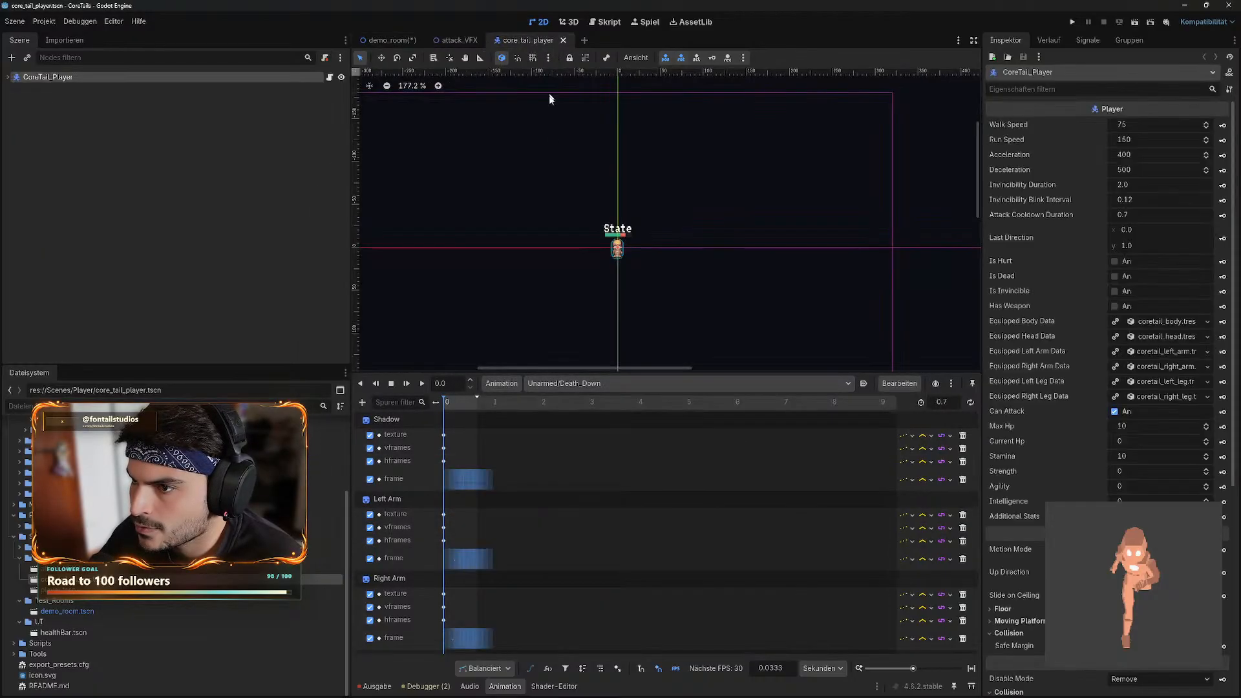
- Review the scene's available animations, open the animation library manager and examine the contents of the Unarmed library
left_click(582, 383)
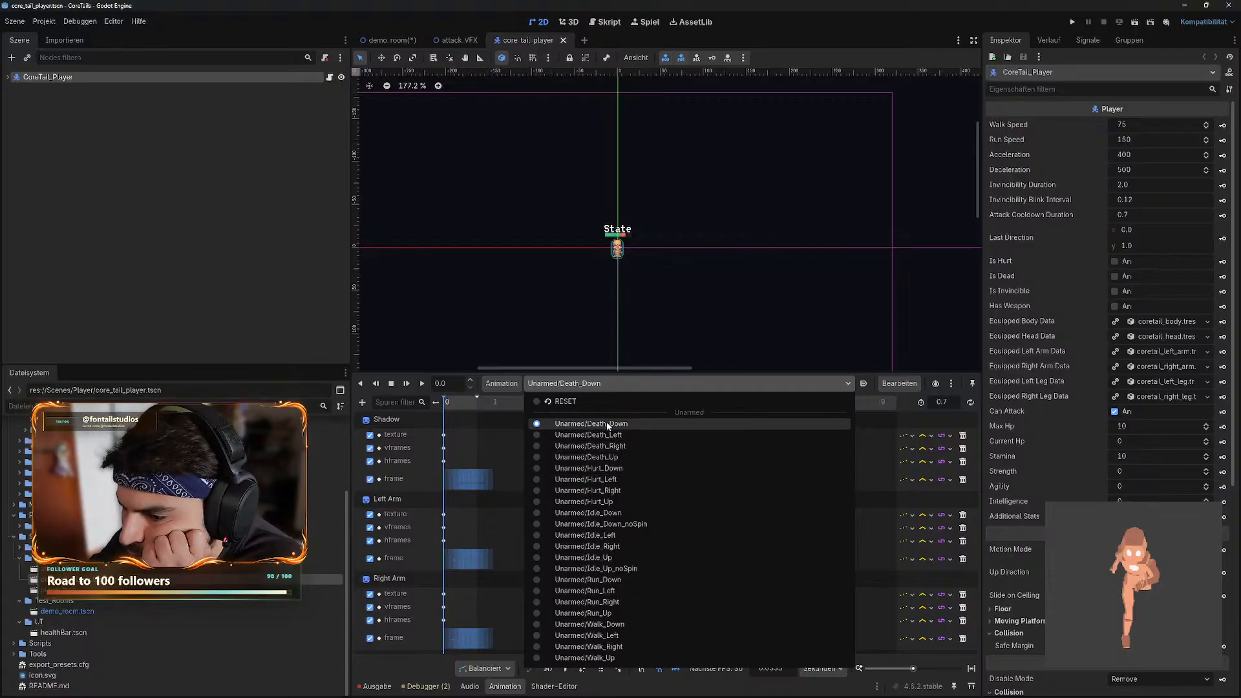
left_click(801, 382)
left_click(818, 386)
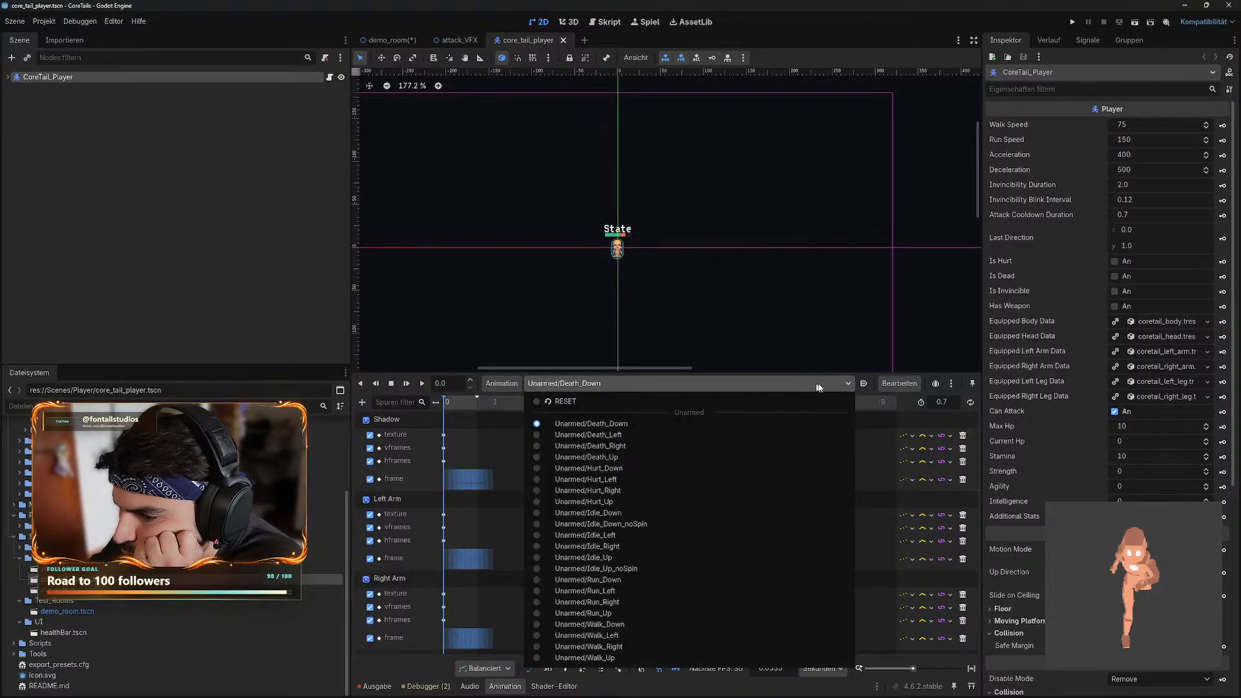
left_click(818, 387)
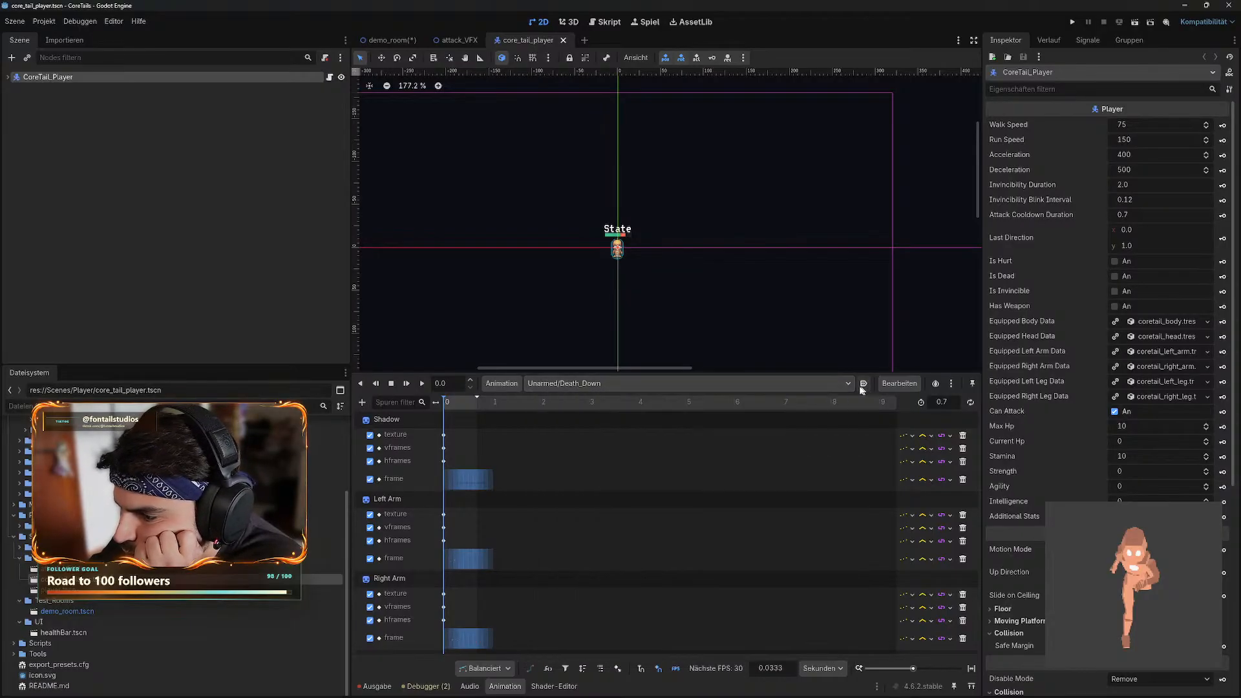
left_click(495, 384)
left_click(524, 417)
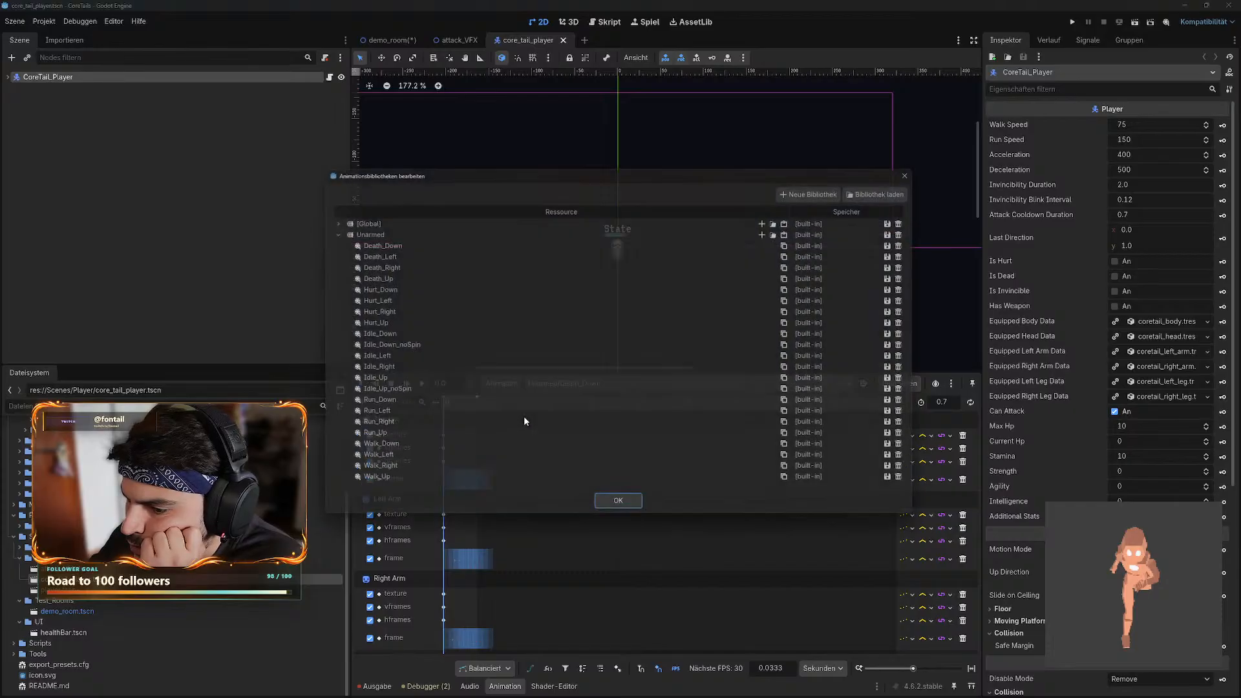
left_click(323, 229)
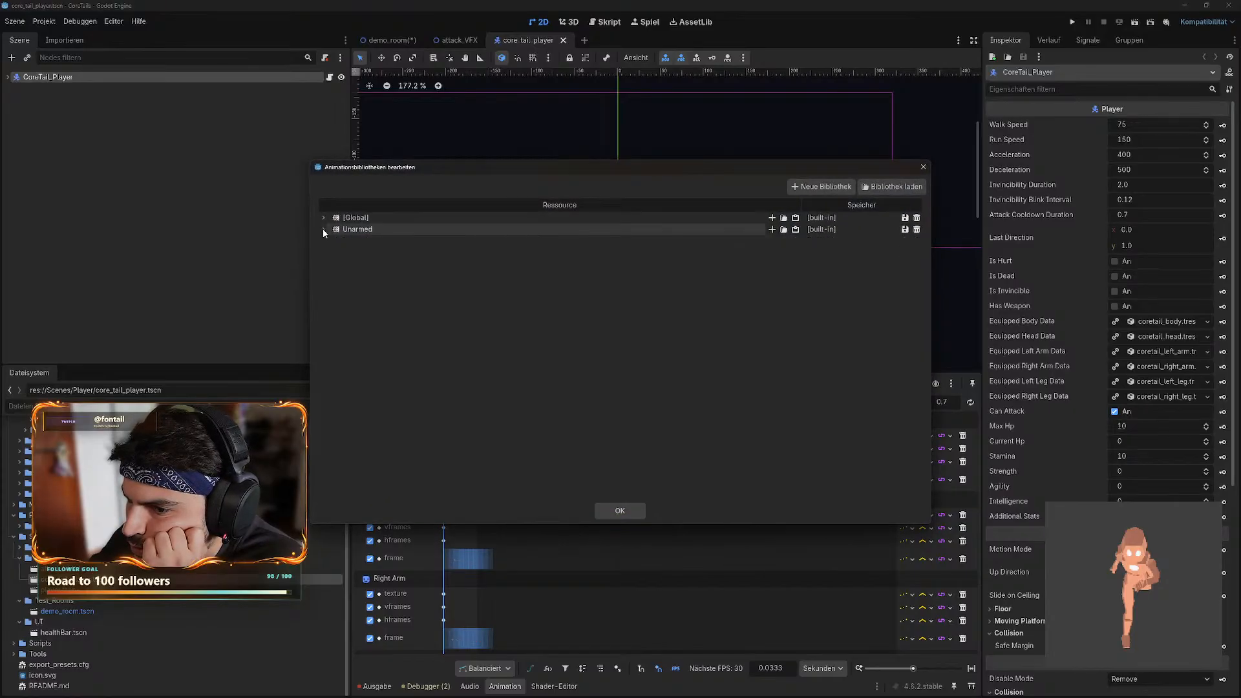
left_click(324, 228)
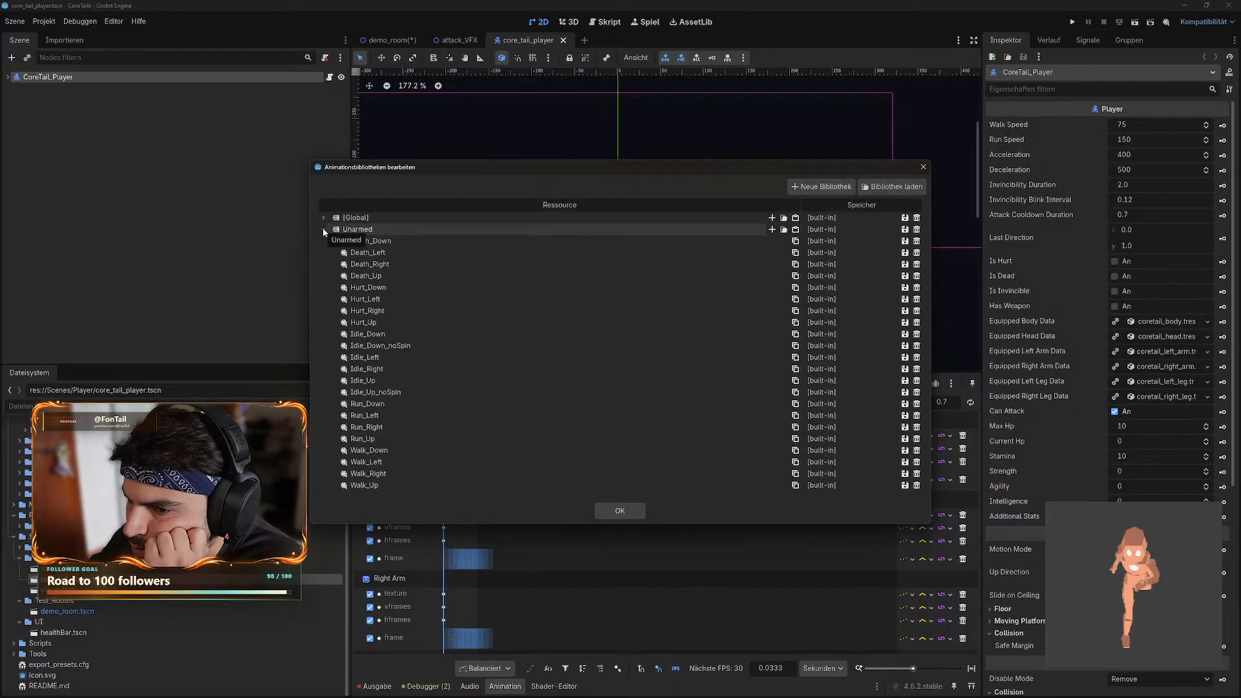
left_click(324, 230)
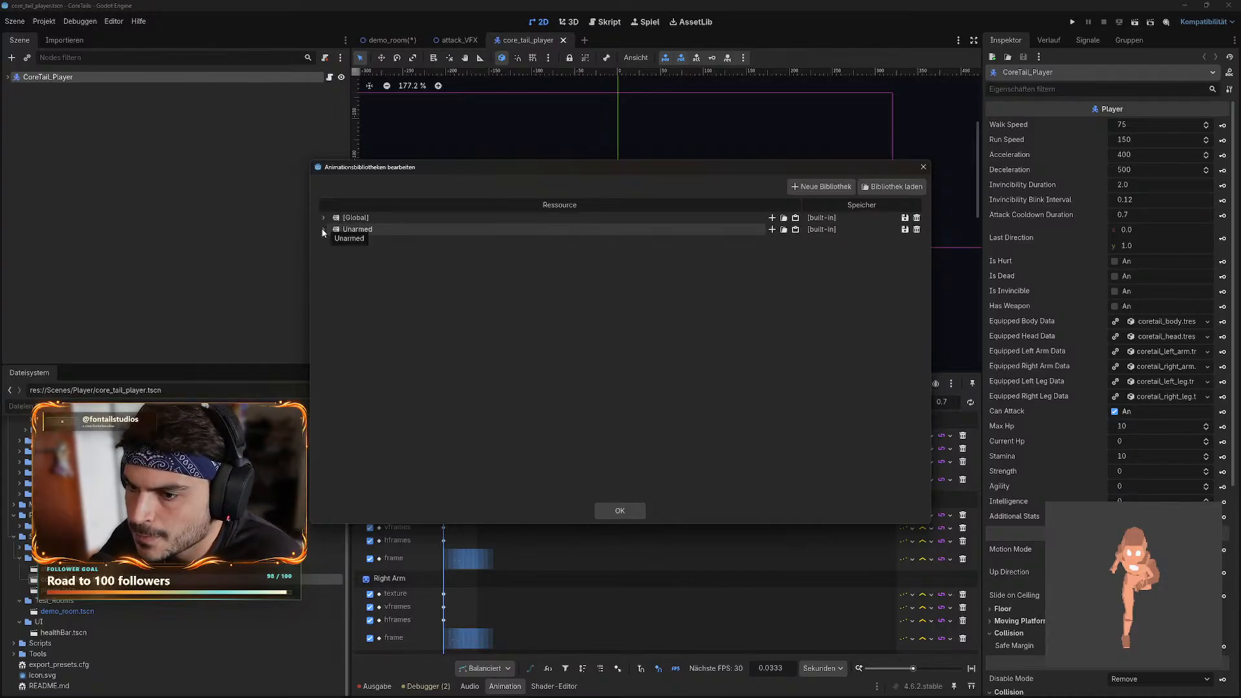
- Create a new animation library named Player in the core_tail_player scene
left_click(821, 186)
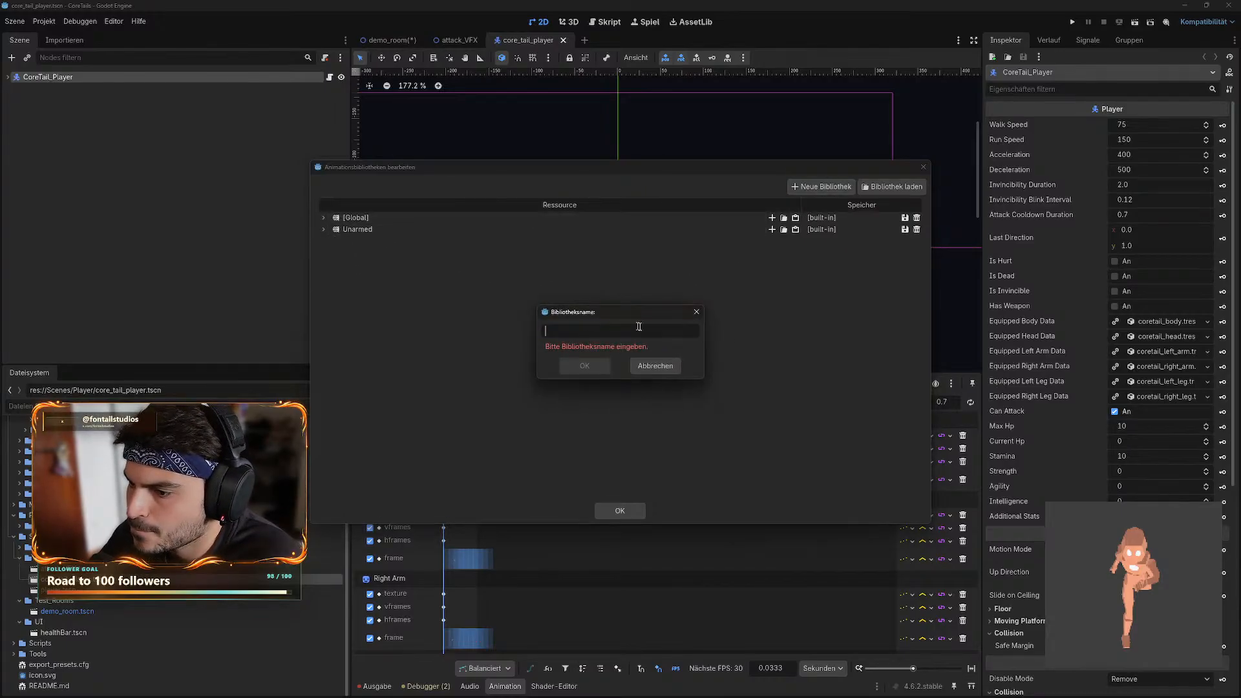
type("Player")
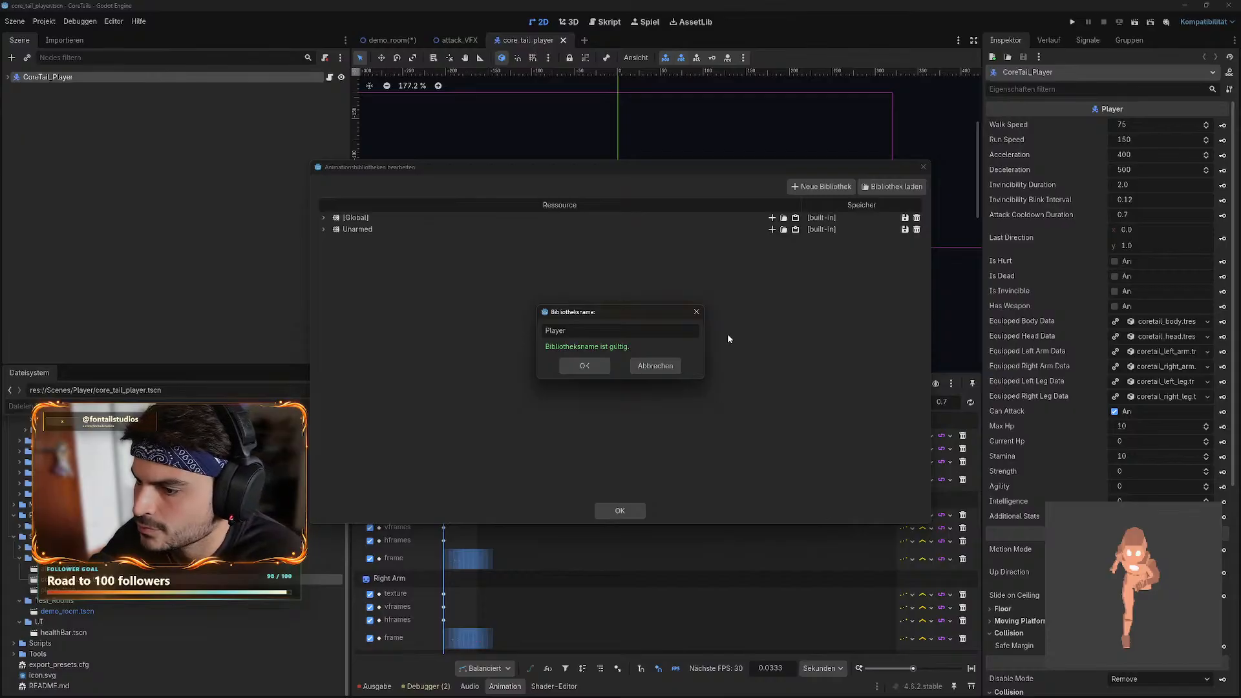
key("Return")
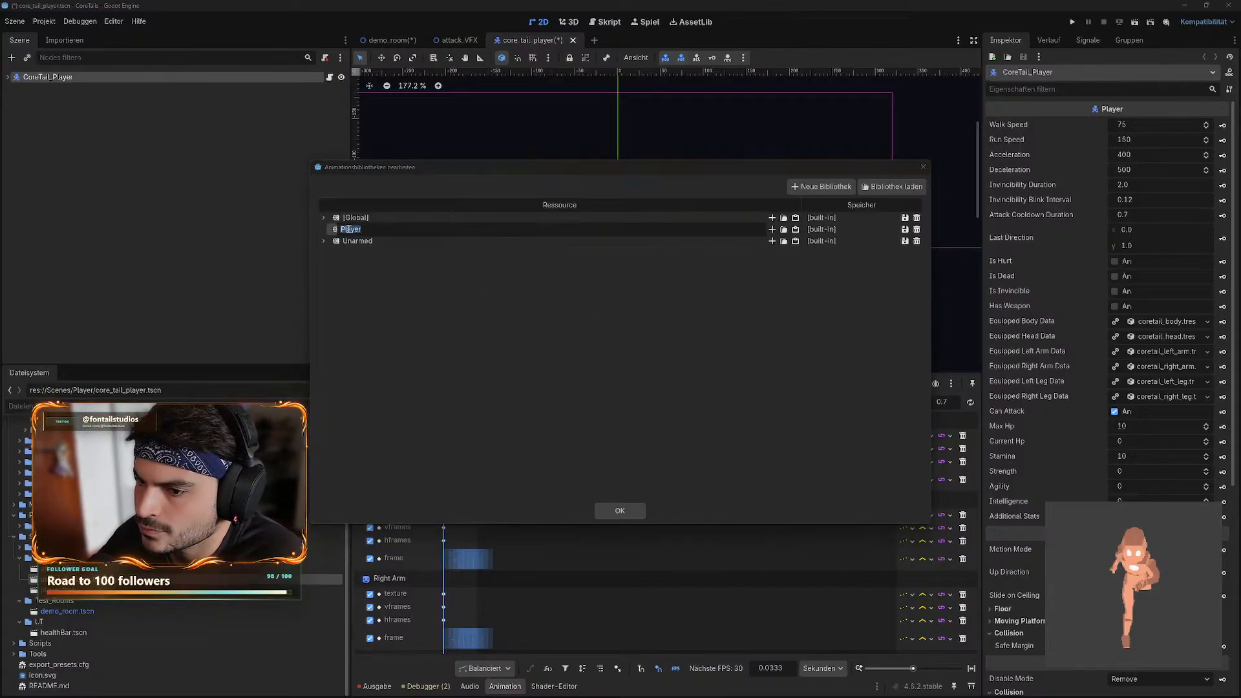
left_click(362, 229)
left_click(323, 217)
left_click(322, 217)
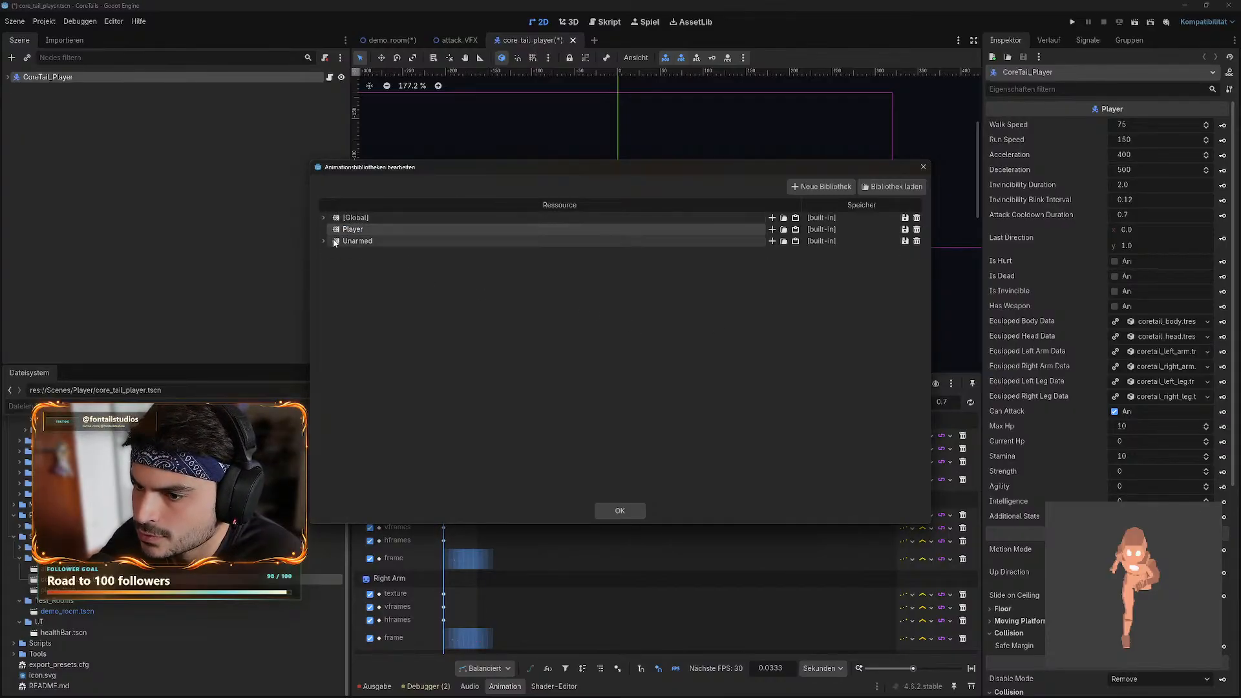
- Look through the Unarmed library's animations and try to paste an animation into that library
left_click(320, 240)
scroll(368, 283, "down", 1)
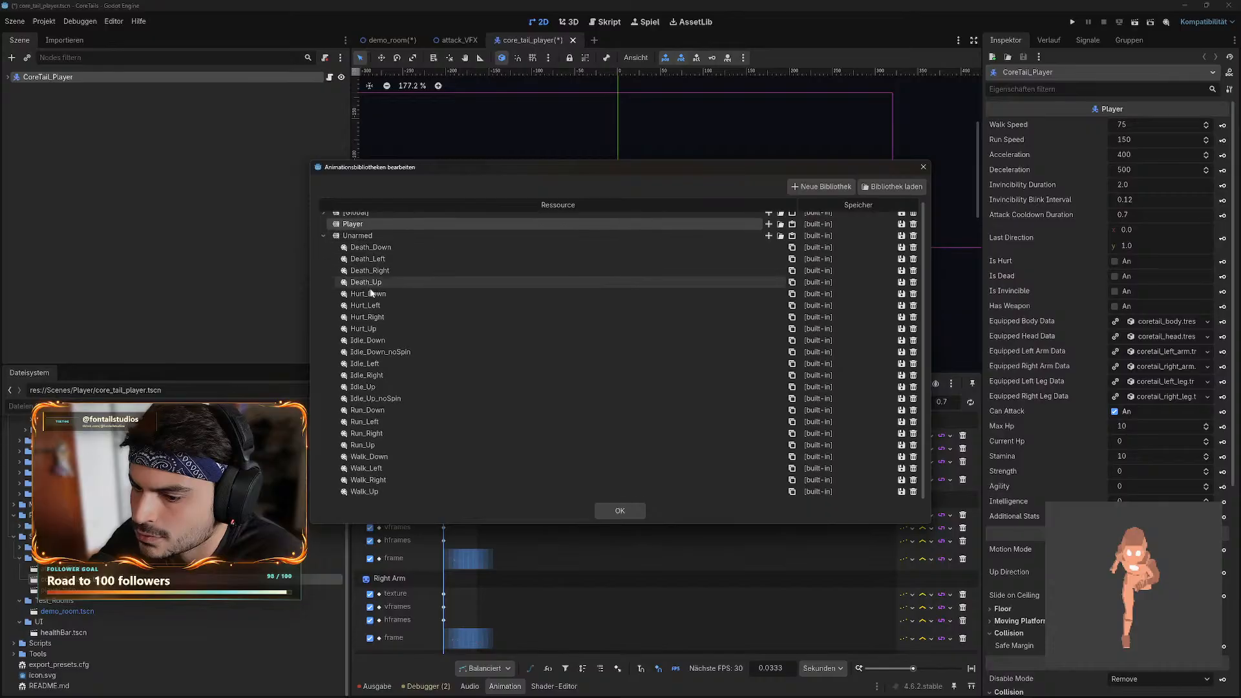
scroll(373, 293, "up", 1)
left_click(323, 240)
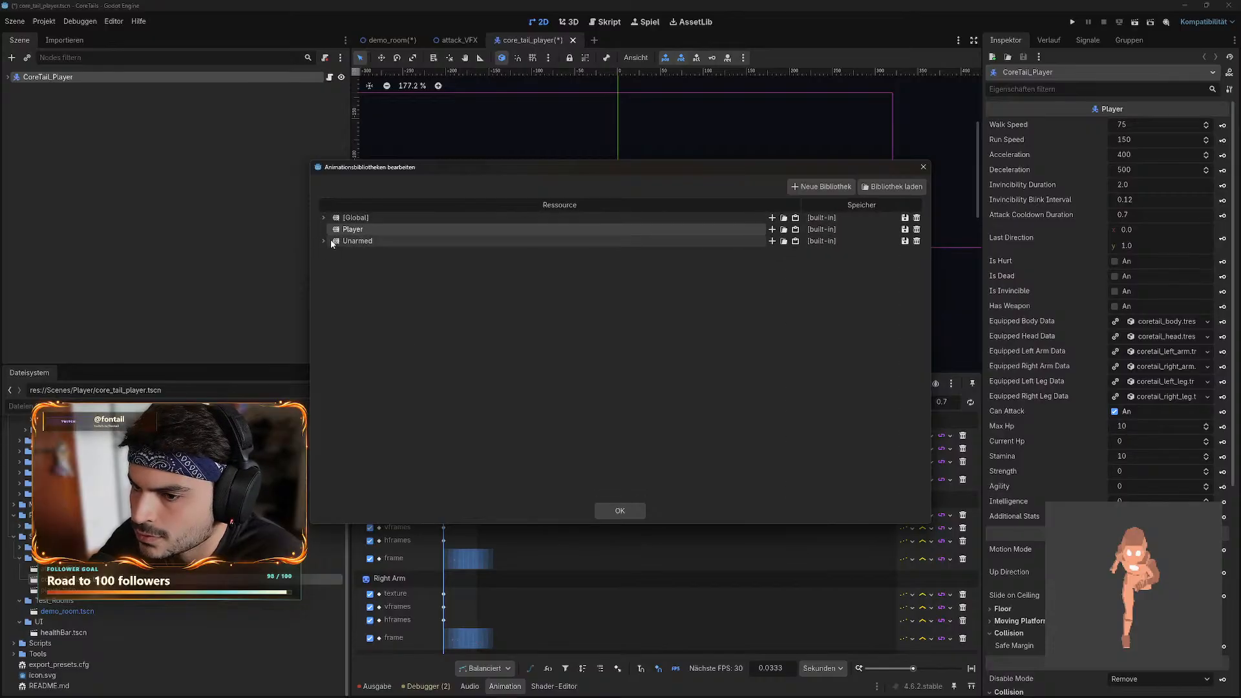
left_click(321, 241)
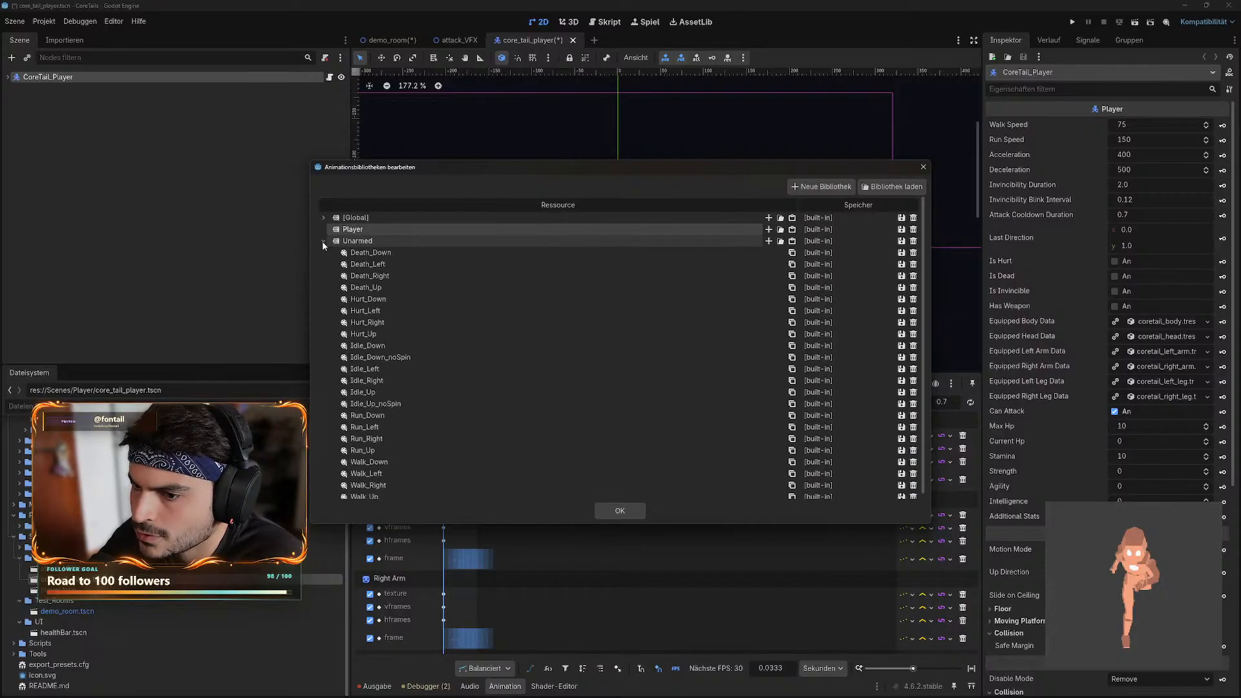
left_click(792, 241)
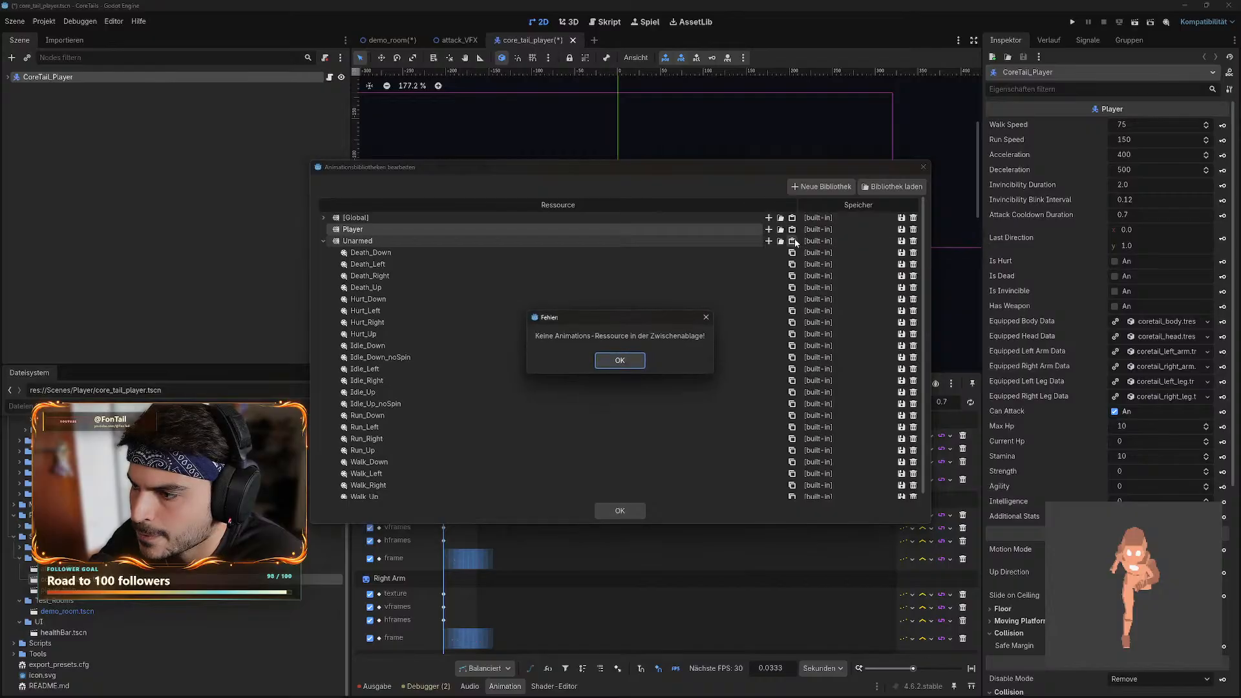
left_click(638, 365)
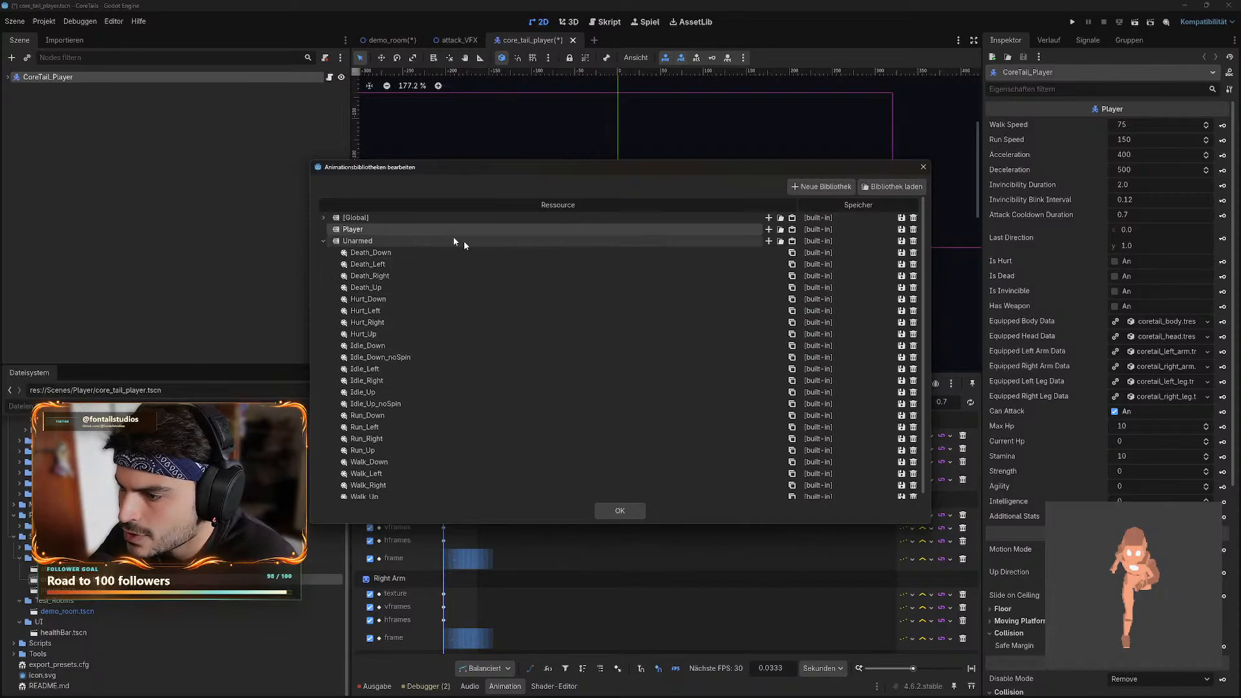
- Paste a copy of the Hurt_Up animation into the Player library, and delete that copy again
double_click(354, 231)
key("Return")
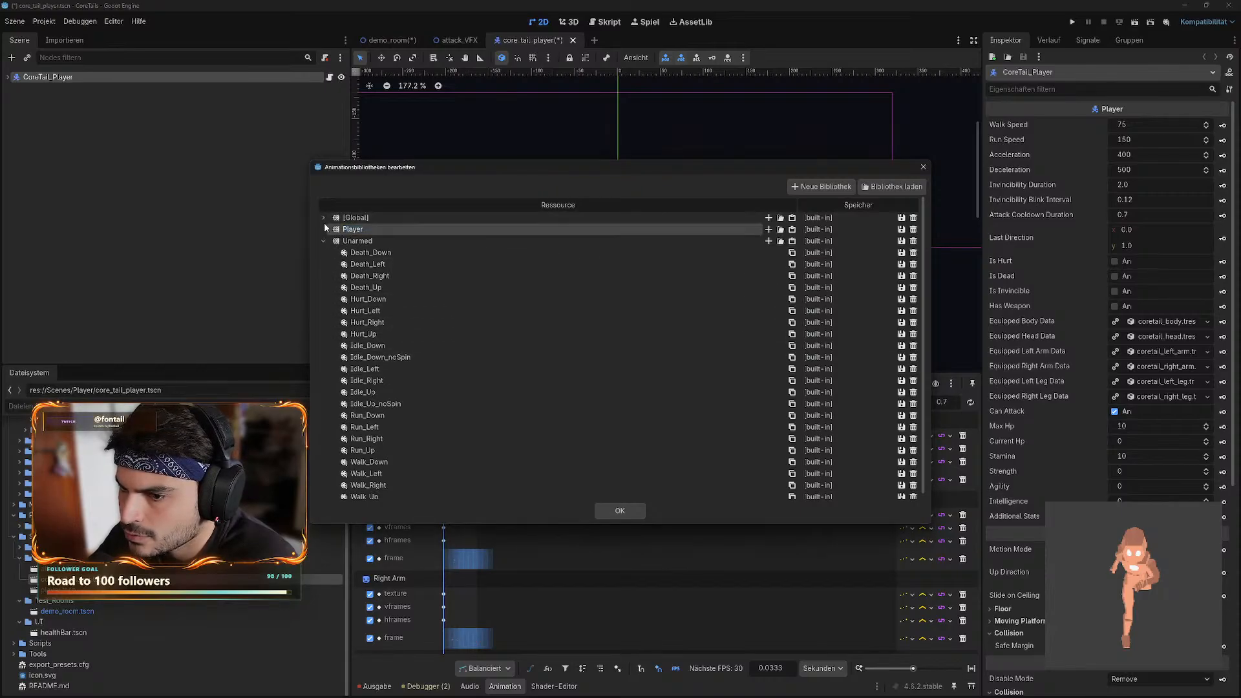
left_click(794, 229)
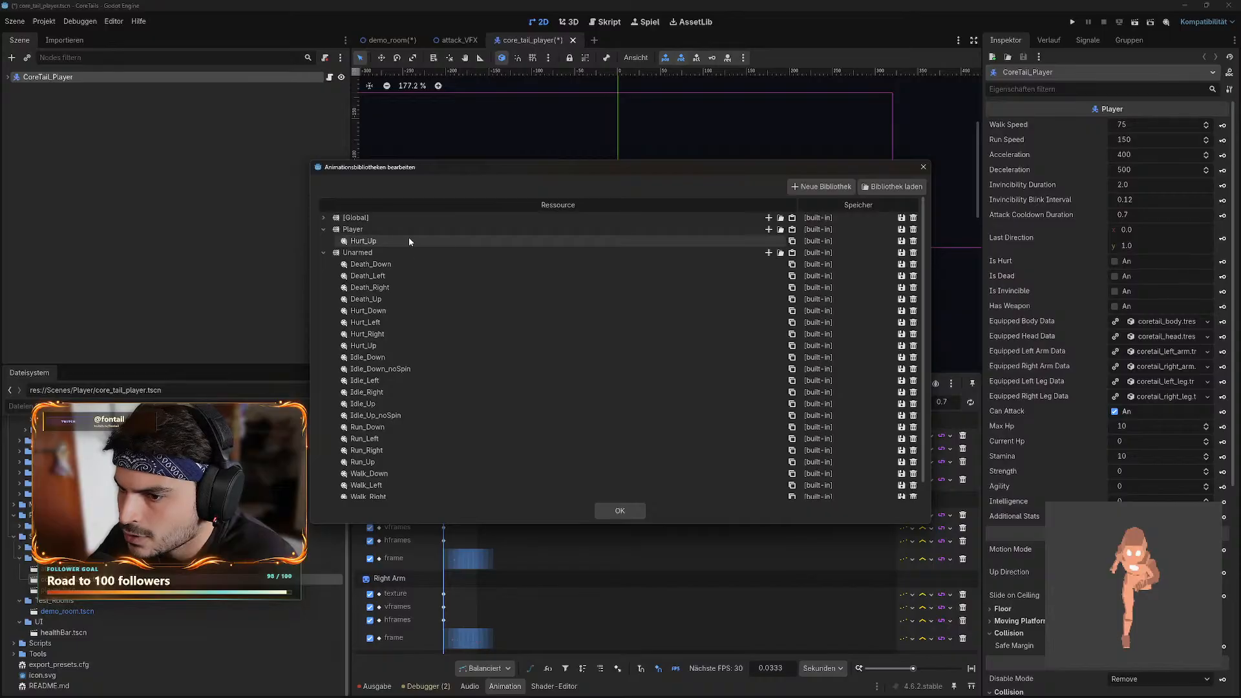
double_click(408, 239)
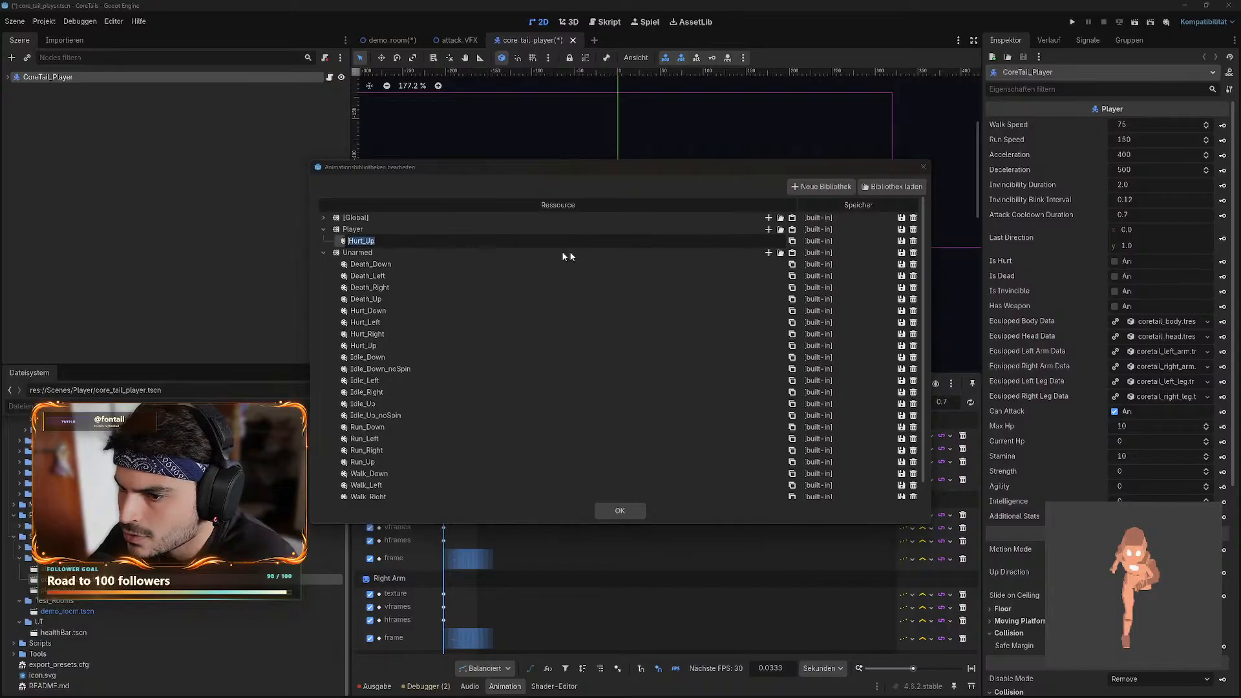
left_click(911, 241)
left_click(912, 241)
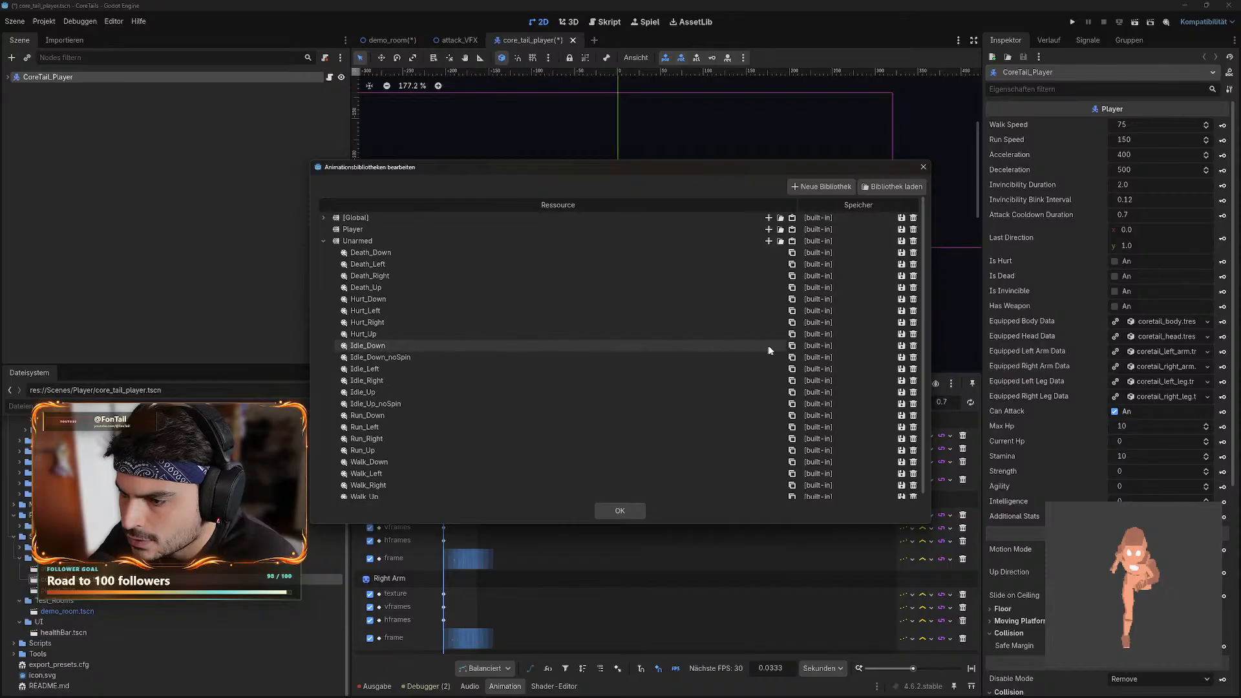
- Copy the Idle_Down animation from the Unarmed library into the Player library and close the library manager
left_click(379, 229)
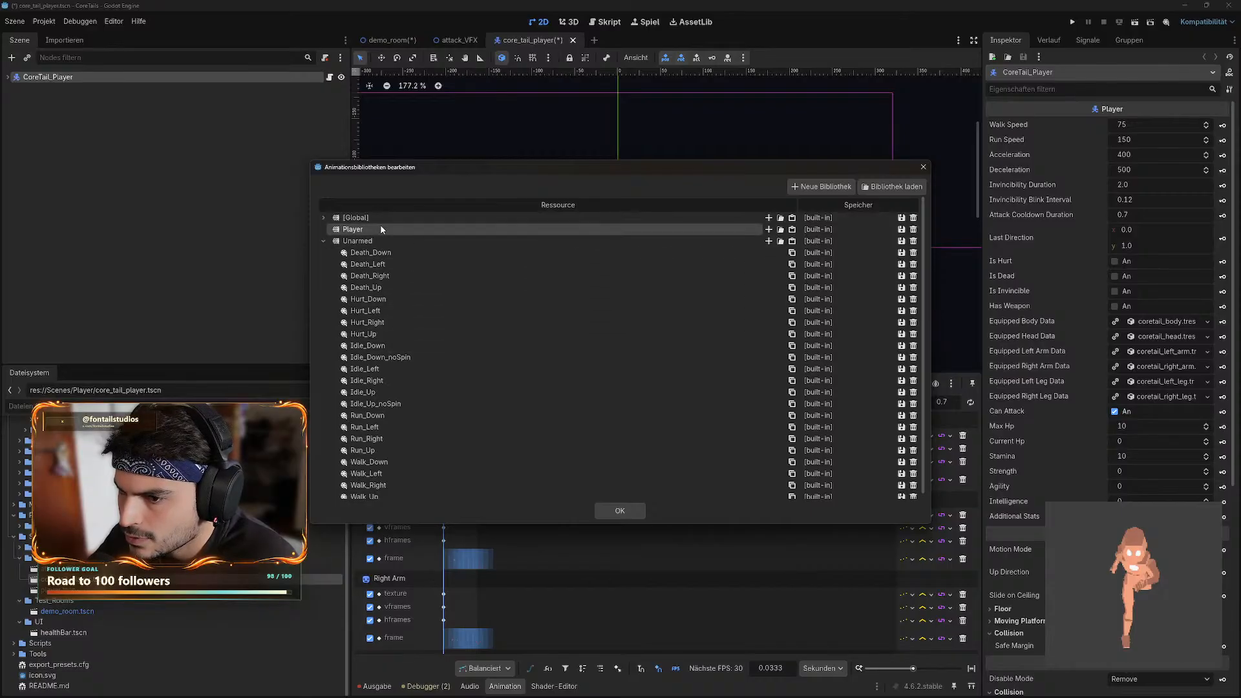
left_click(793, 230)
left_click(557, 240)
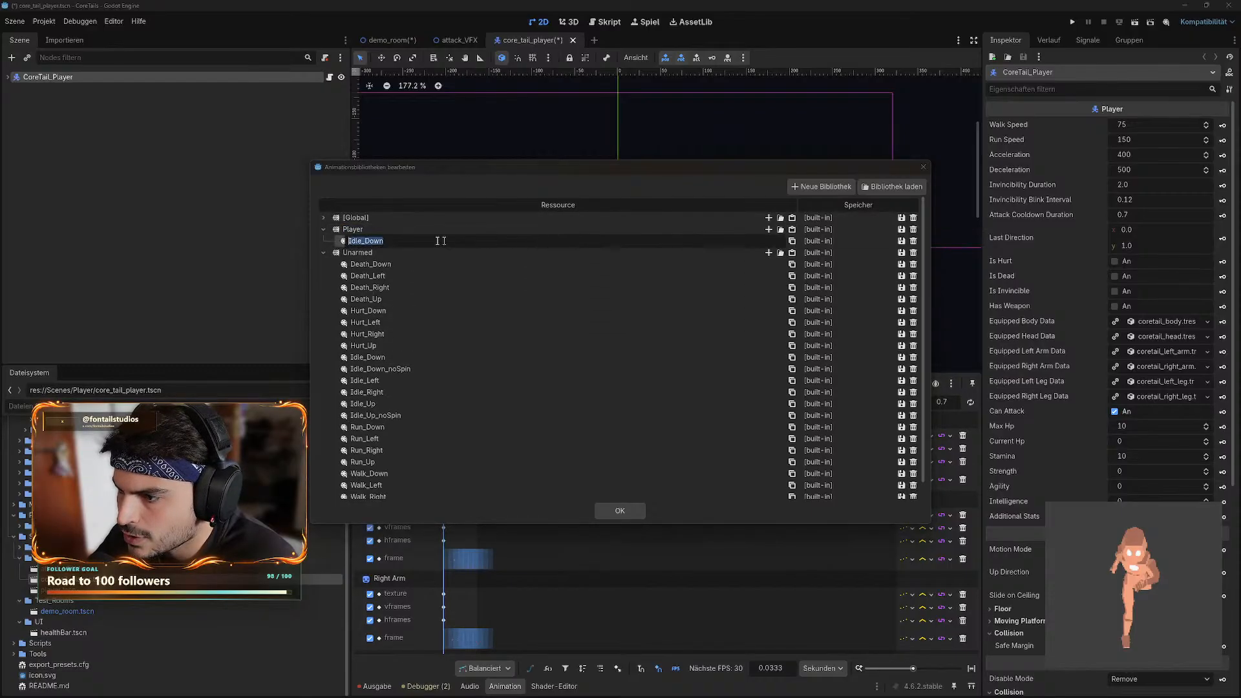
left_click(371, 228)
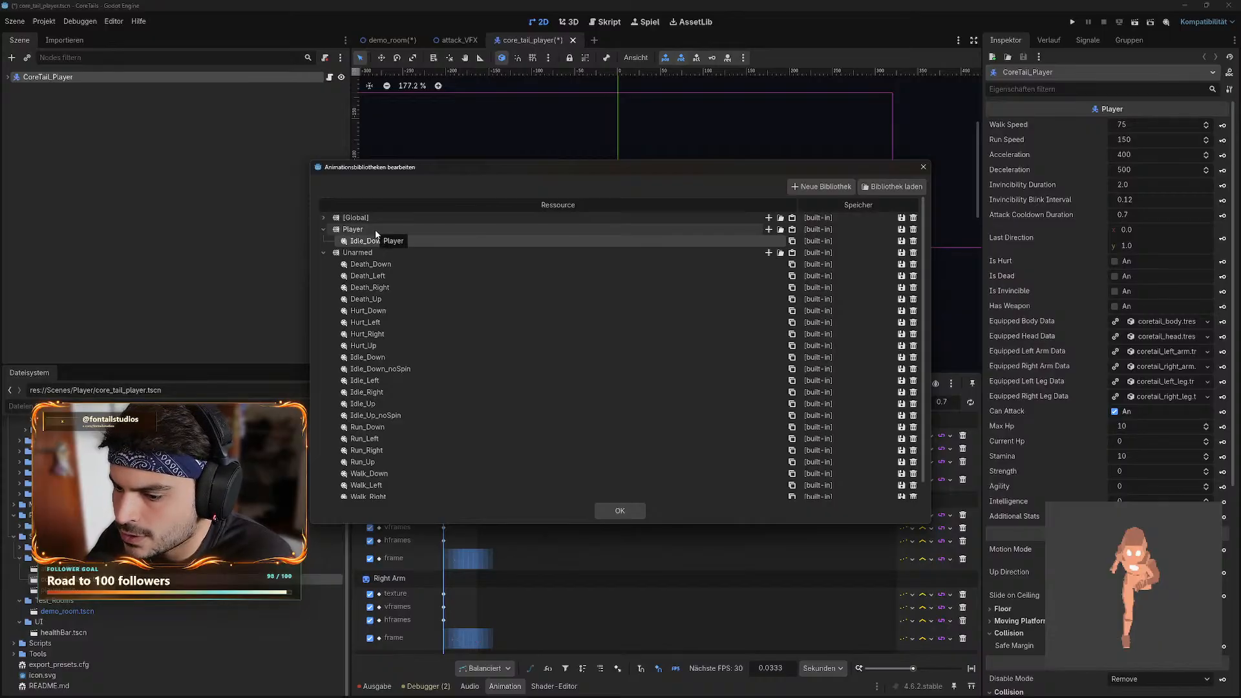
left_click(619, 512)
- Load the Player/Idle_Down animation in the animation editor and save the scene
left_click(552, 383)
left_click(568, 426)
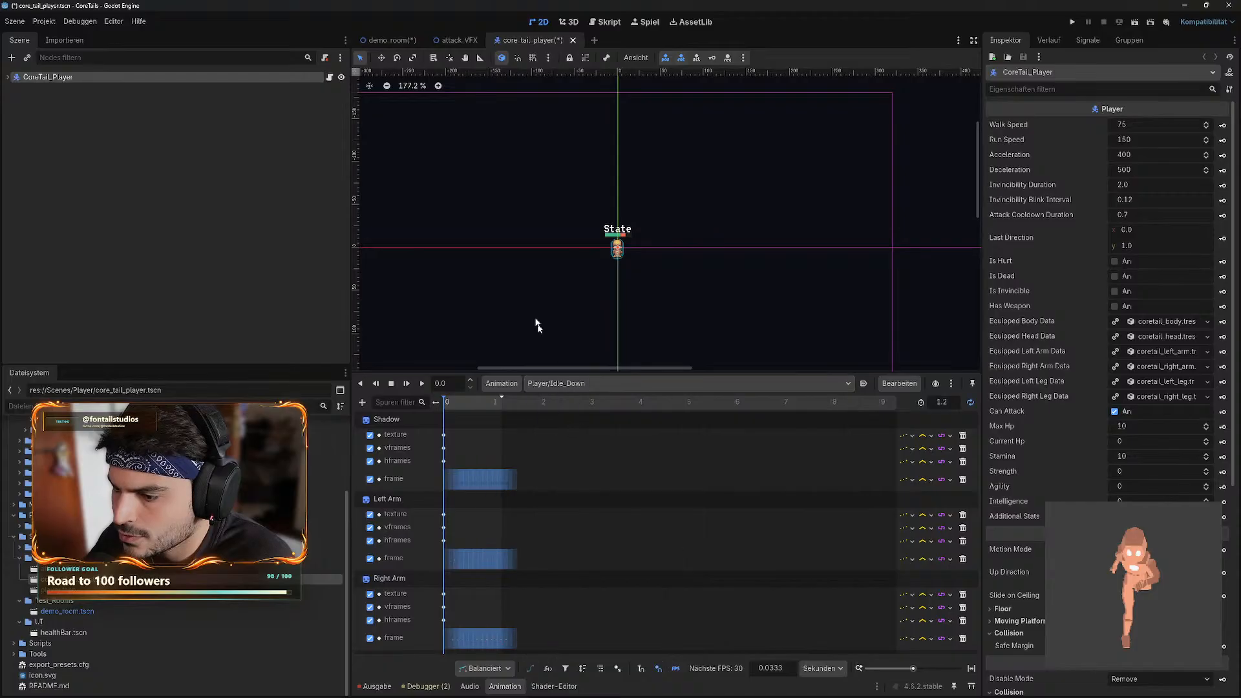
key("ctrl+s")
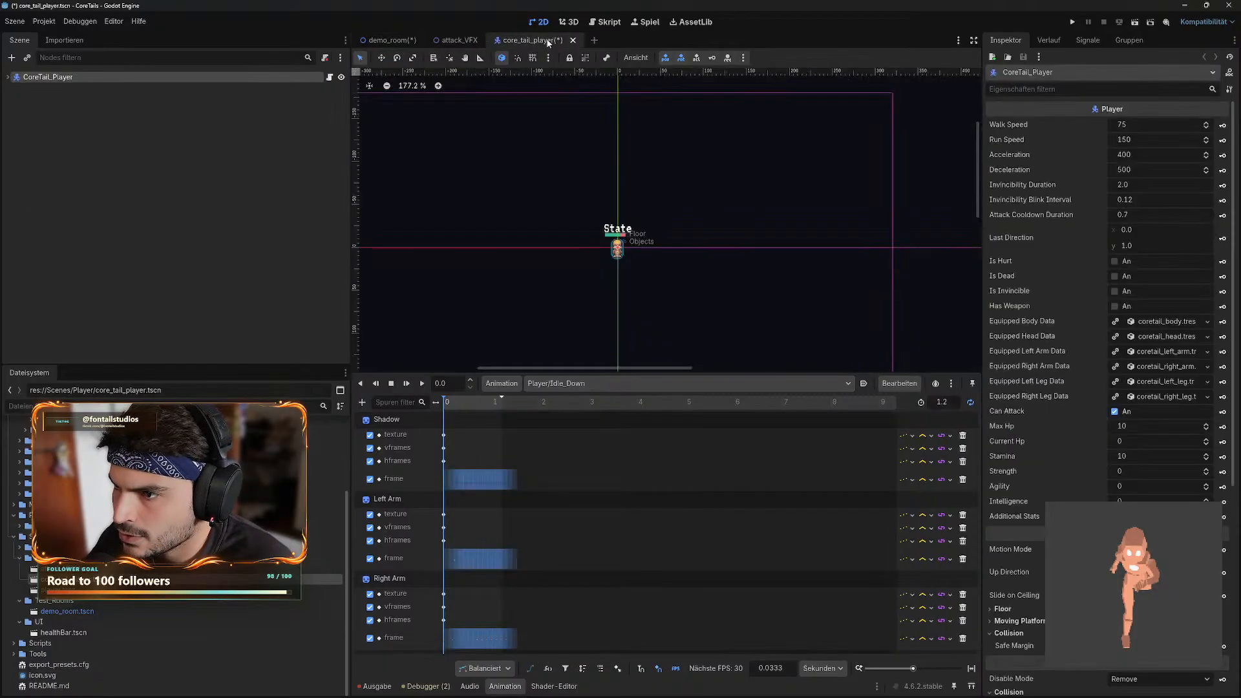
- Check demo_room's animation list for the Player library's Idle_Down animation, and return to the core_tail_player scene
left_click(378, 40)
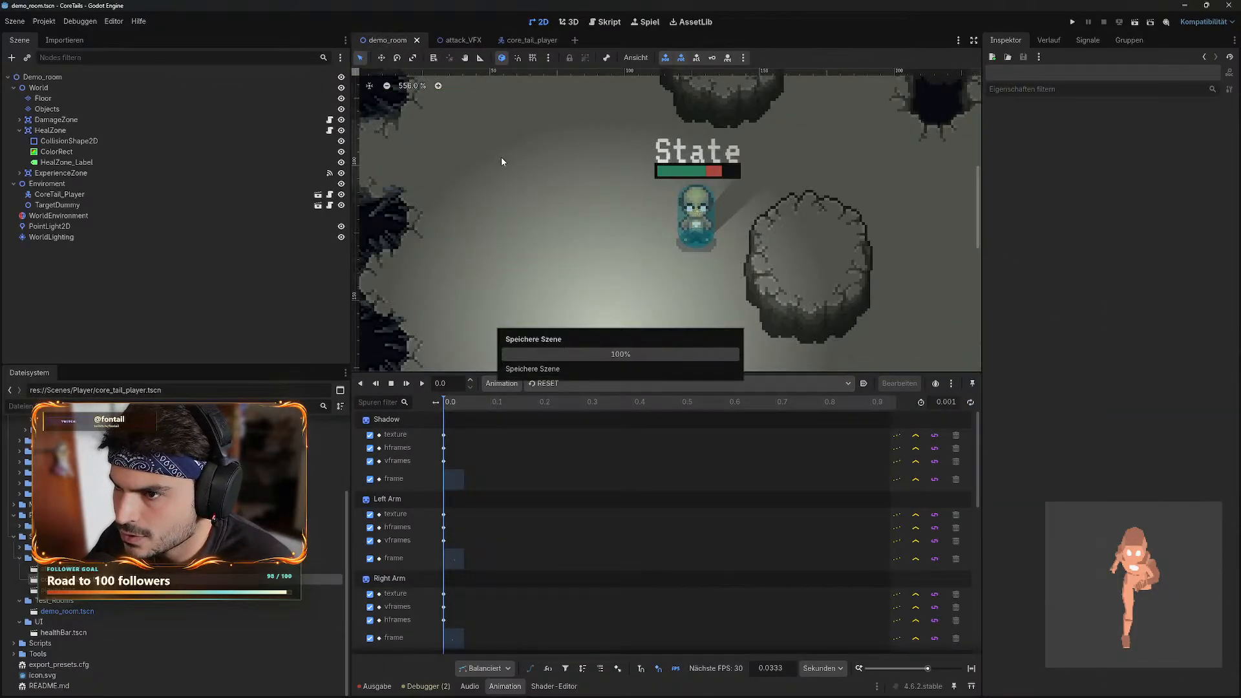
left_click(561, 383)
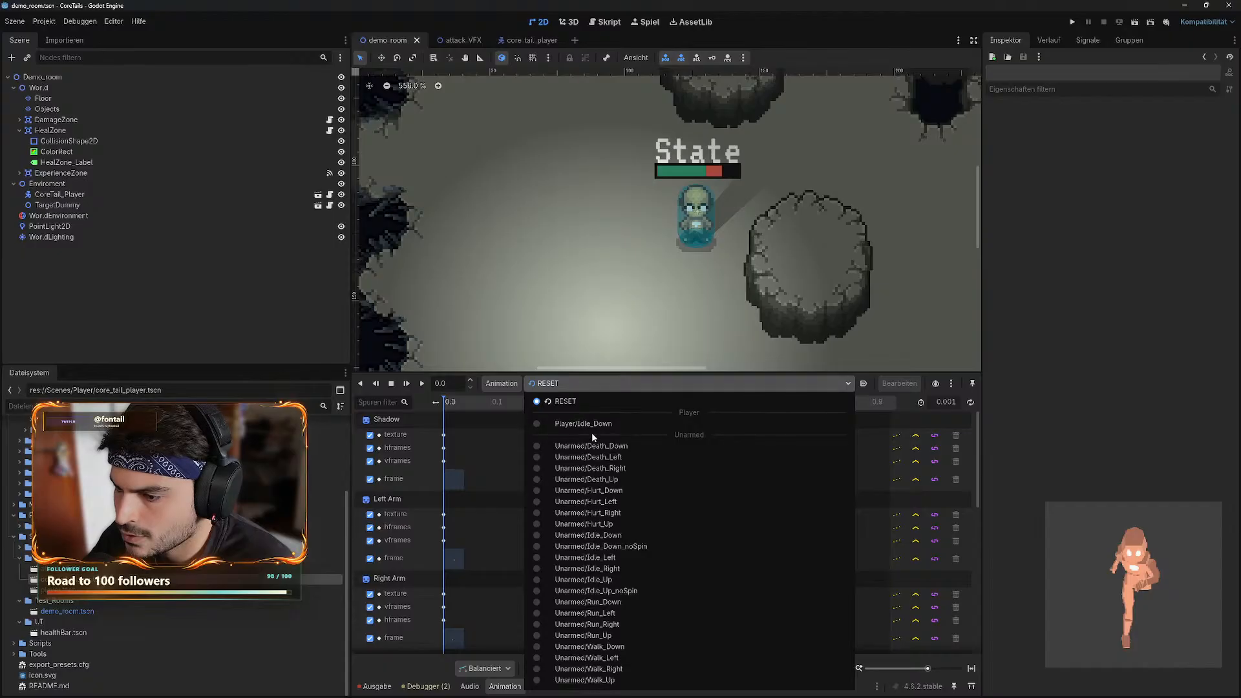
left_click(525, 40)
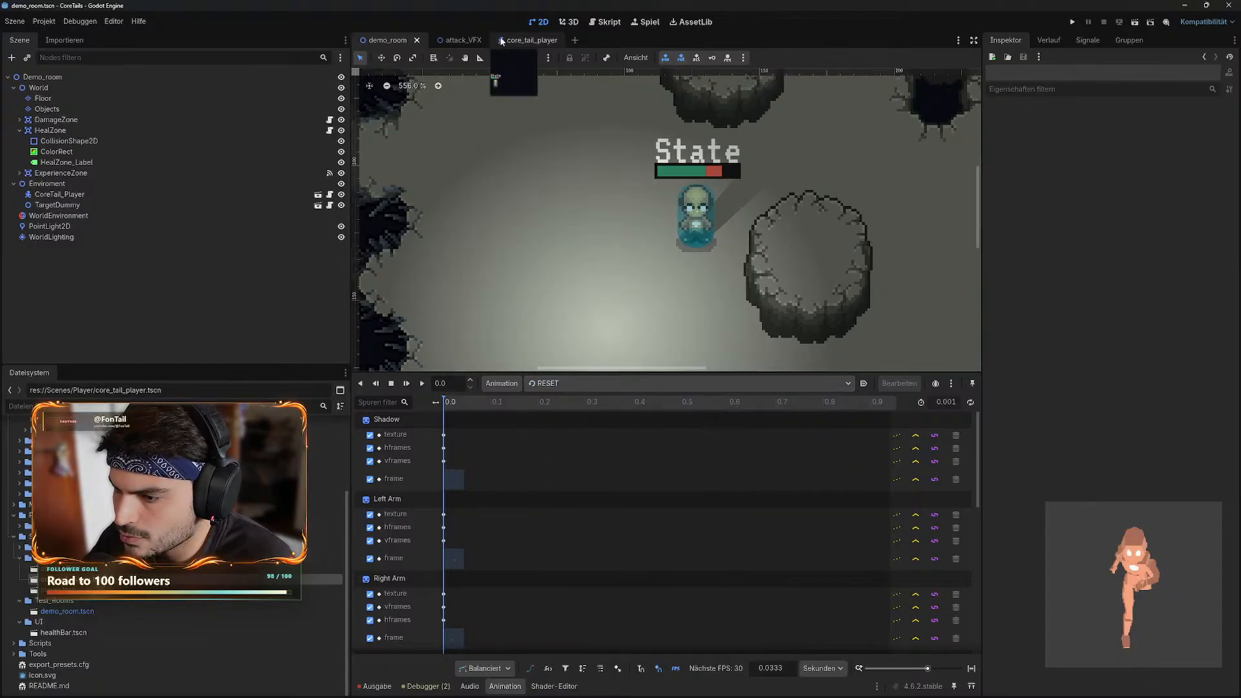
left_click(525, 40)
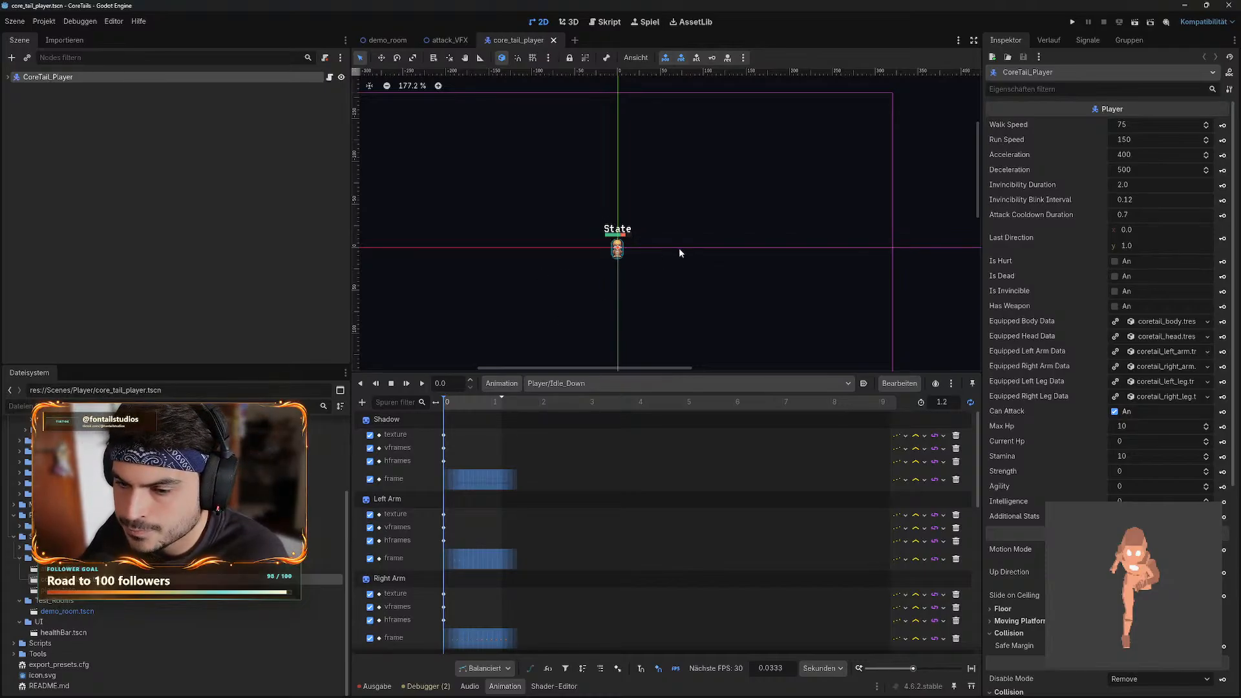
- Examine the body-part tracks of the Player/Idle_Down animation and the spacing of their frame keys
scroll(631, 256, "up", 5)
middle_click_drag(640, 260, 700, 278)
left_click(581, 384)
left_click(571, 423)
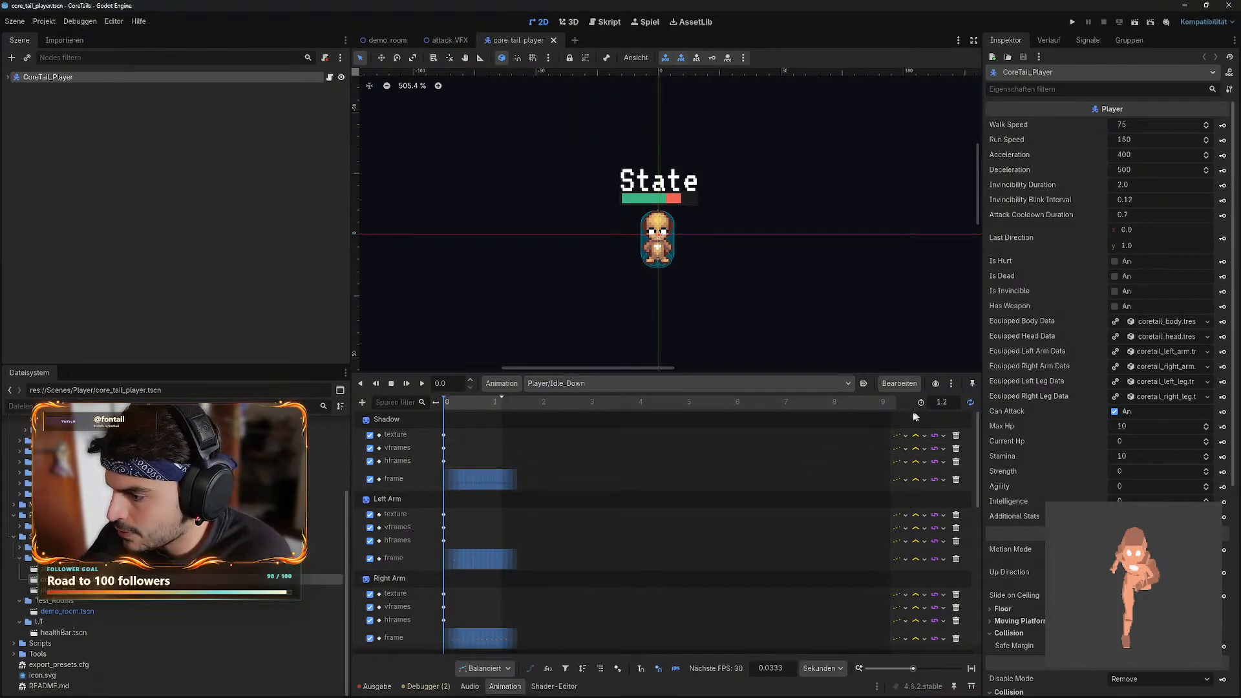
scroll(517, 513, "down", 6)
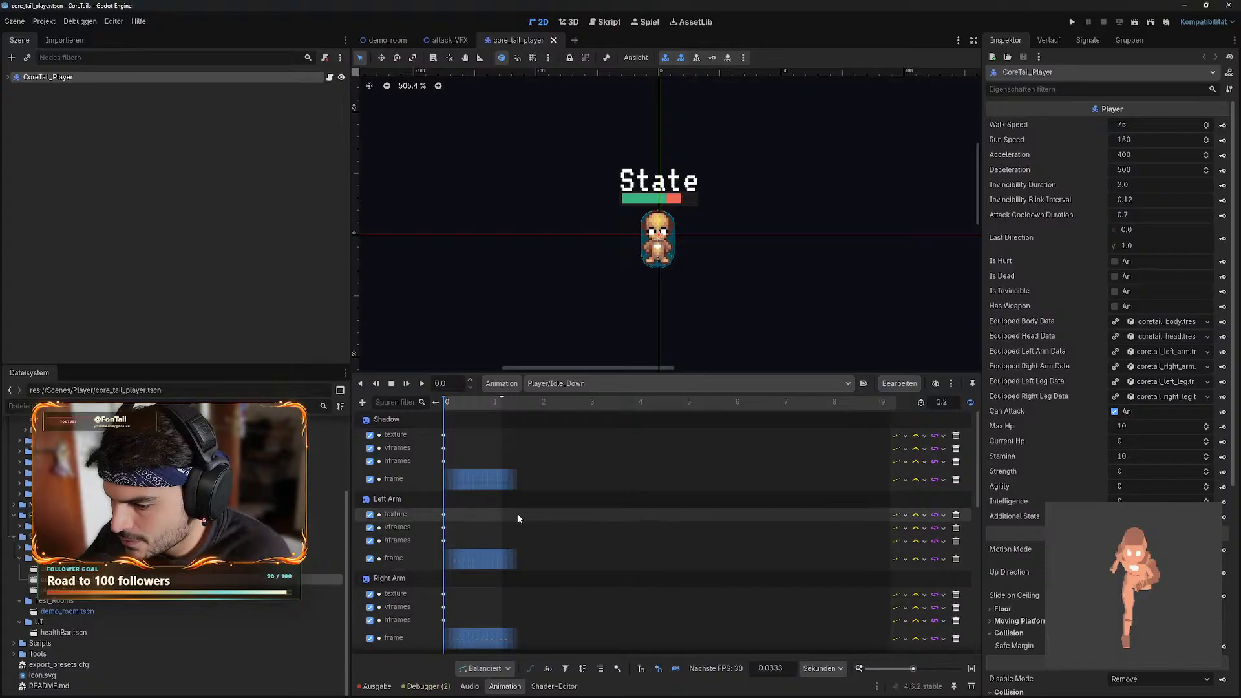
scroll(538, 544, "down", 5)
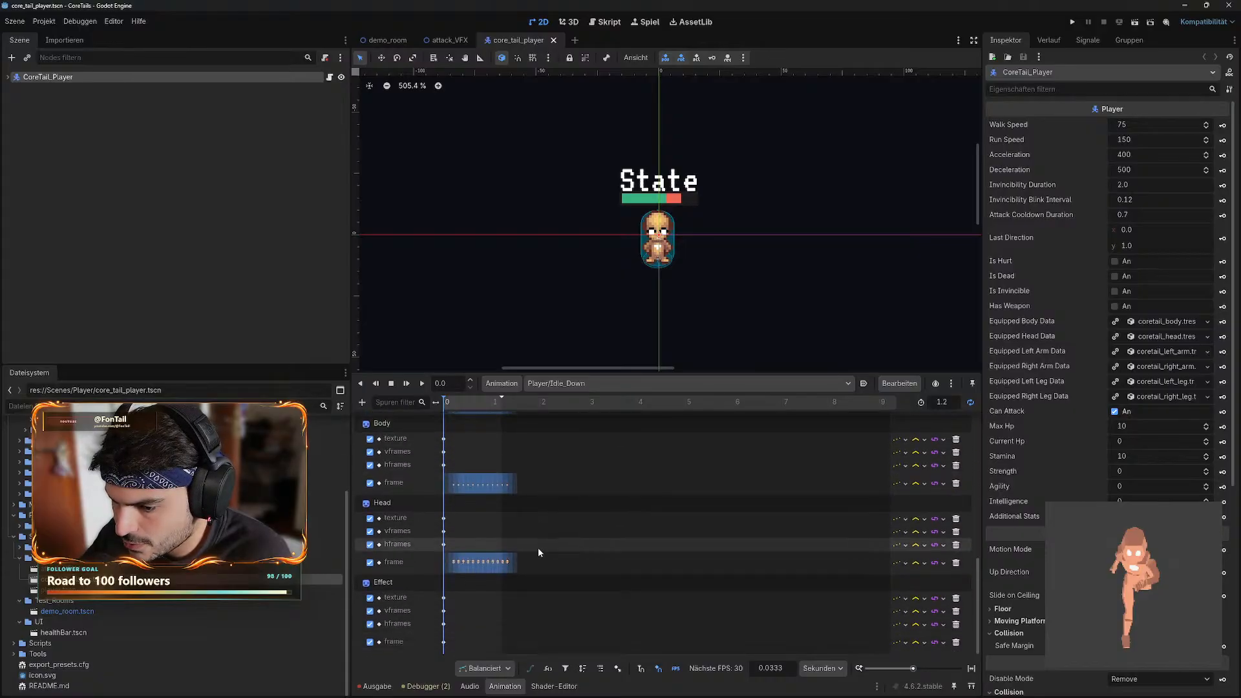
scroll(541, 541, "up", 1)
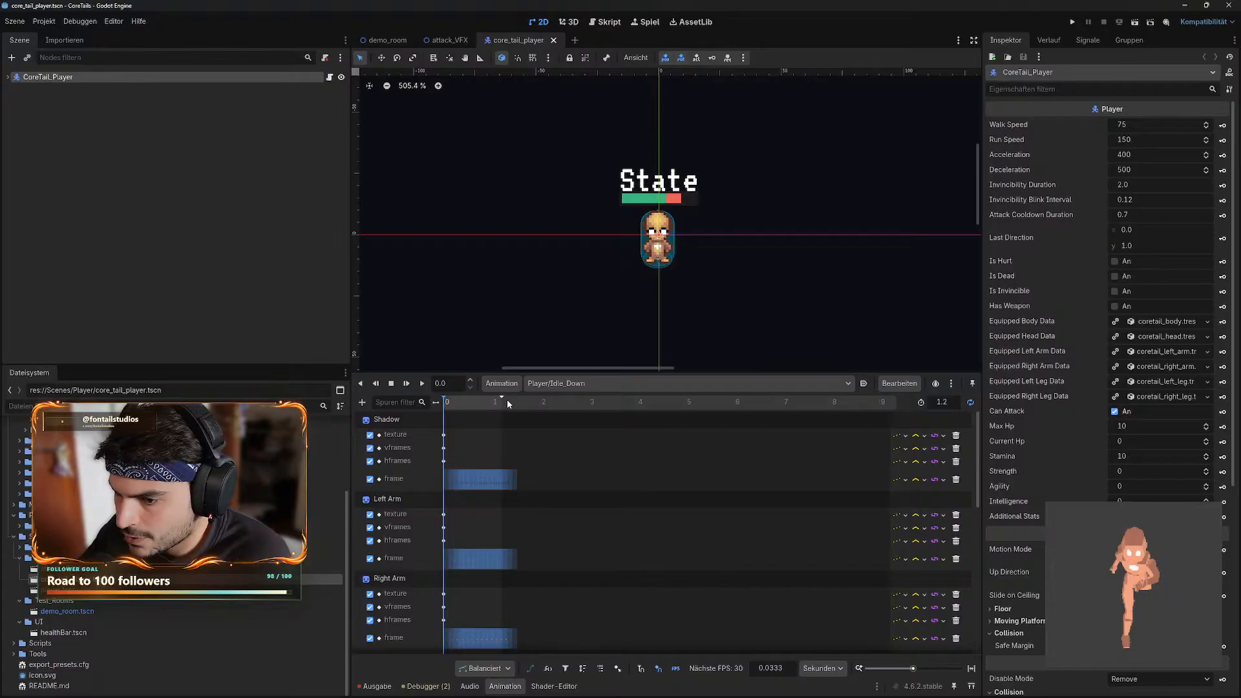
left_click_drag(912, 668, 925, 668)
scroll(510, 500, "down", 1)
scroll(534, 490, "up", 1)
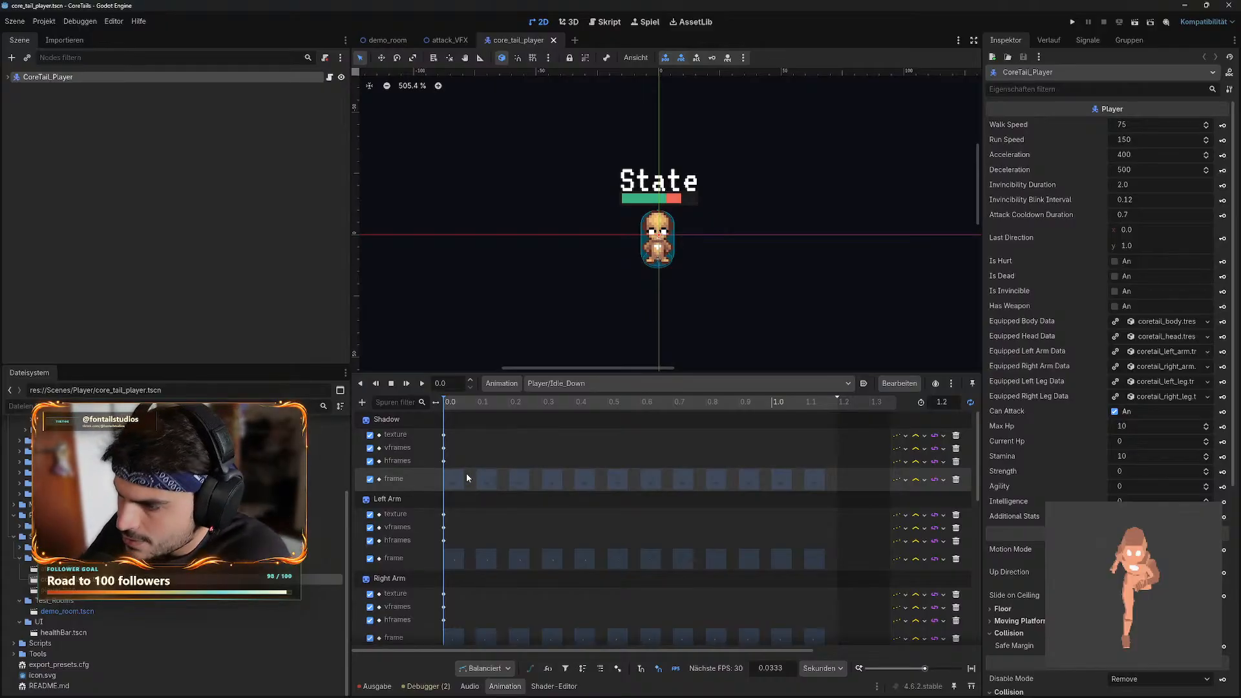
- Inspect the Shadow texture keyframe at 0.0 s in Player/Idle_Down, and look through the animation list and project files
left_click(443, 434)
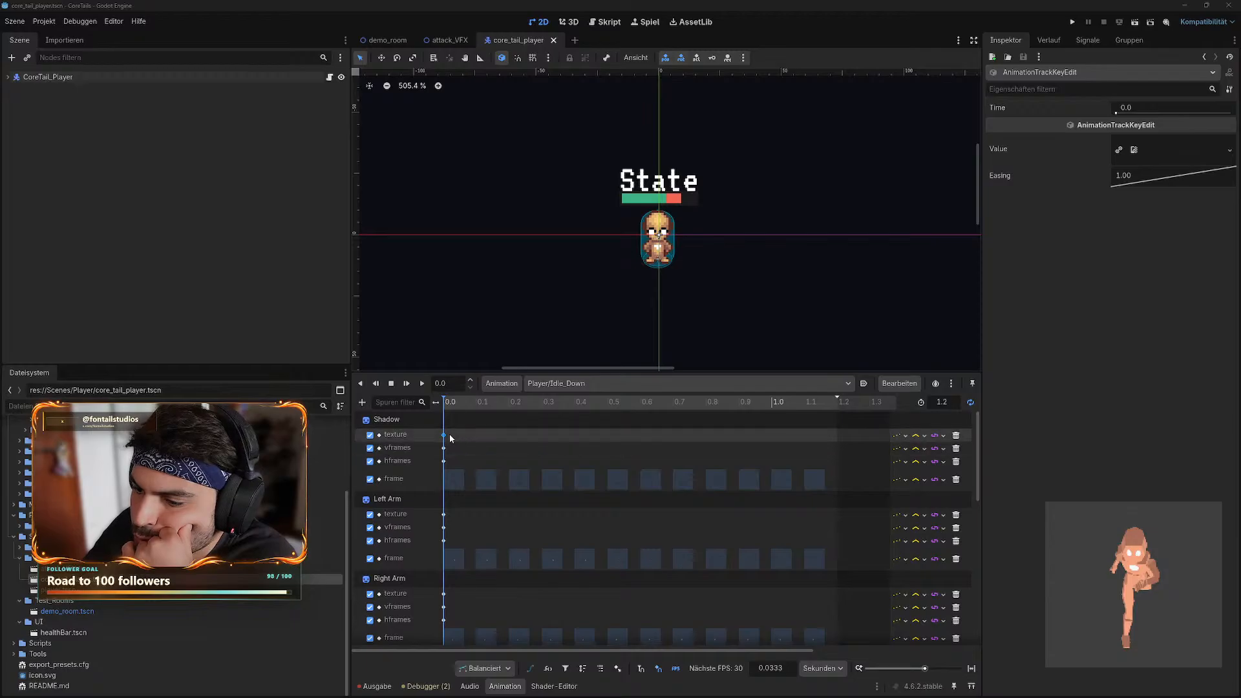
mouse_move(446, 437)
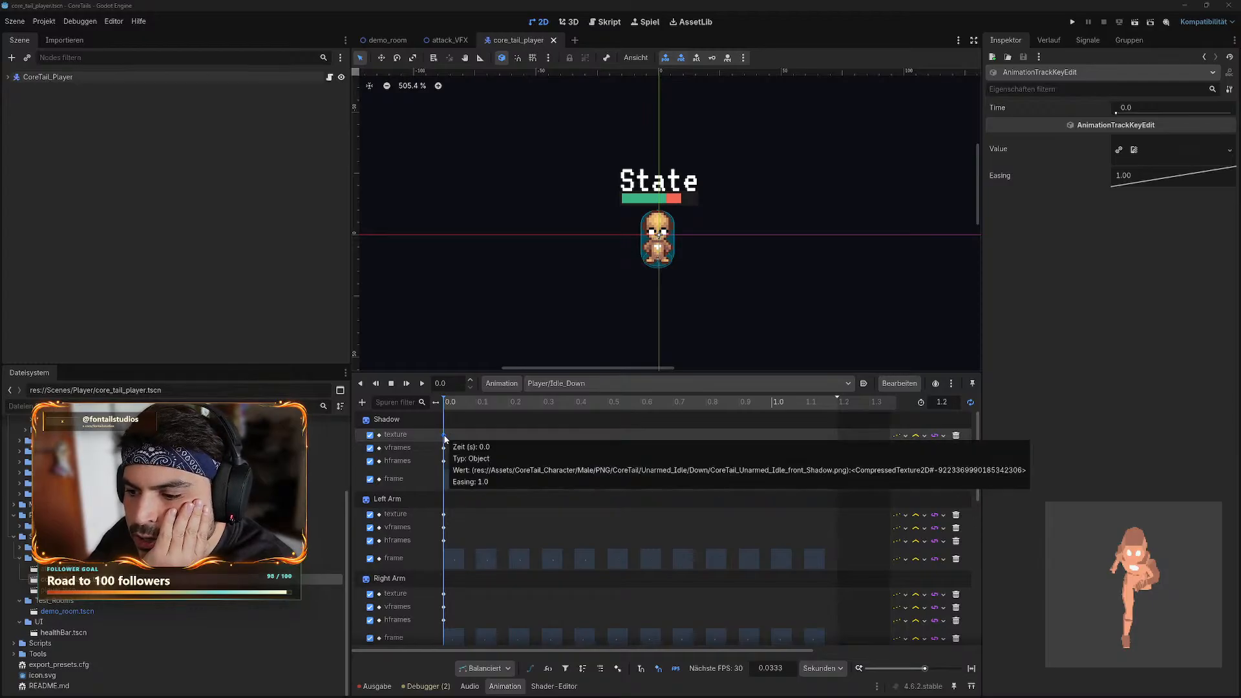
mouse_move(444, 438)
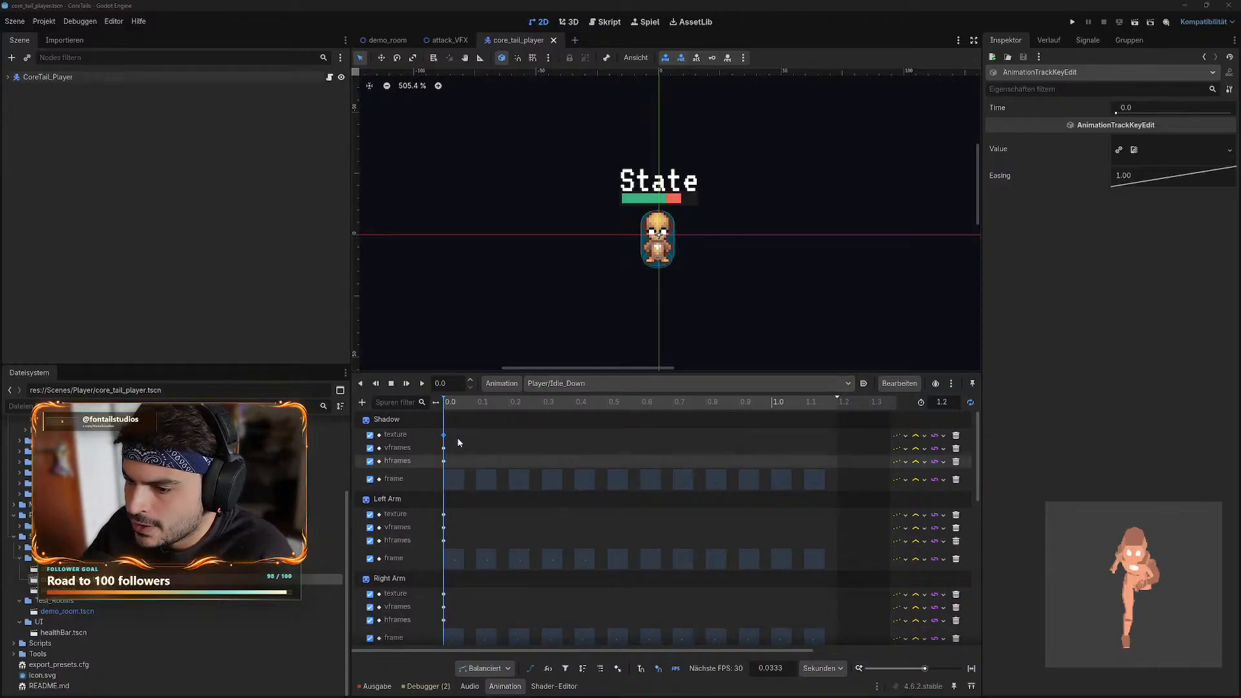
left_click(582, 385)
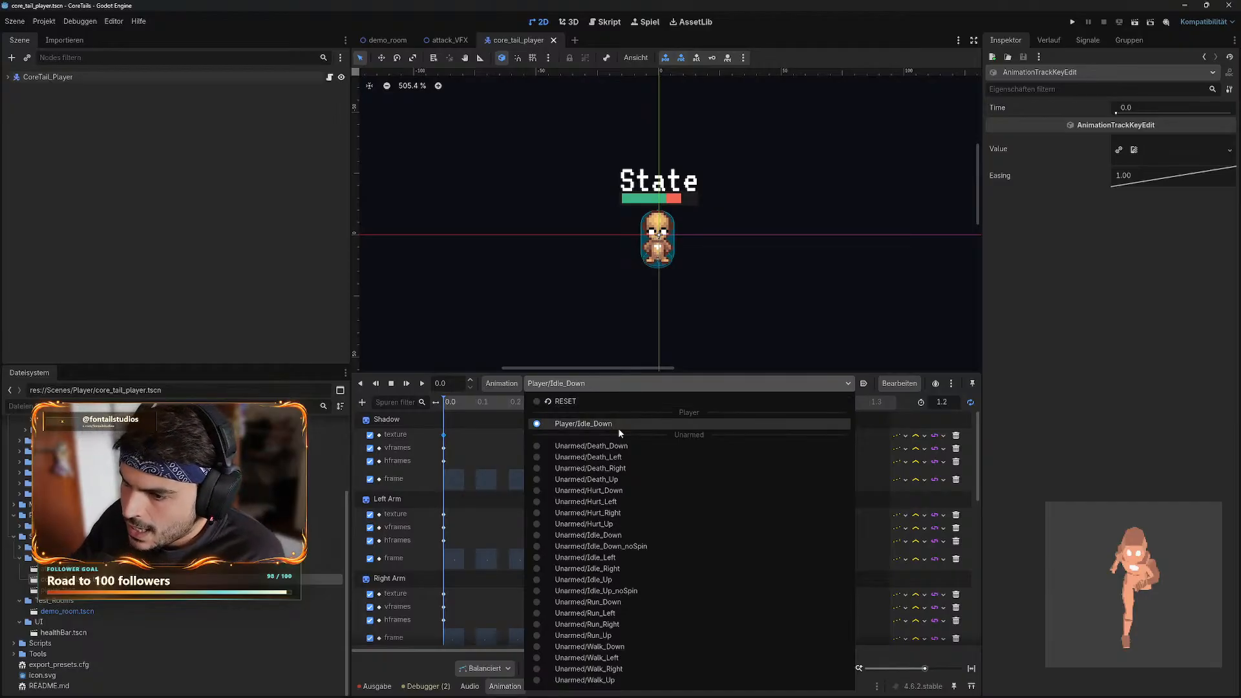
left_click(432, 393)
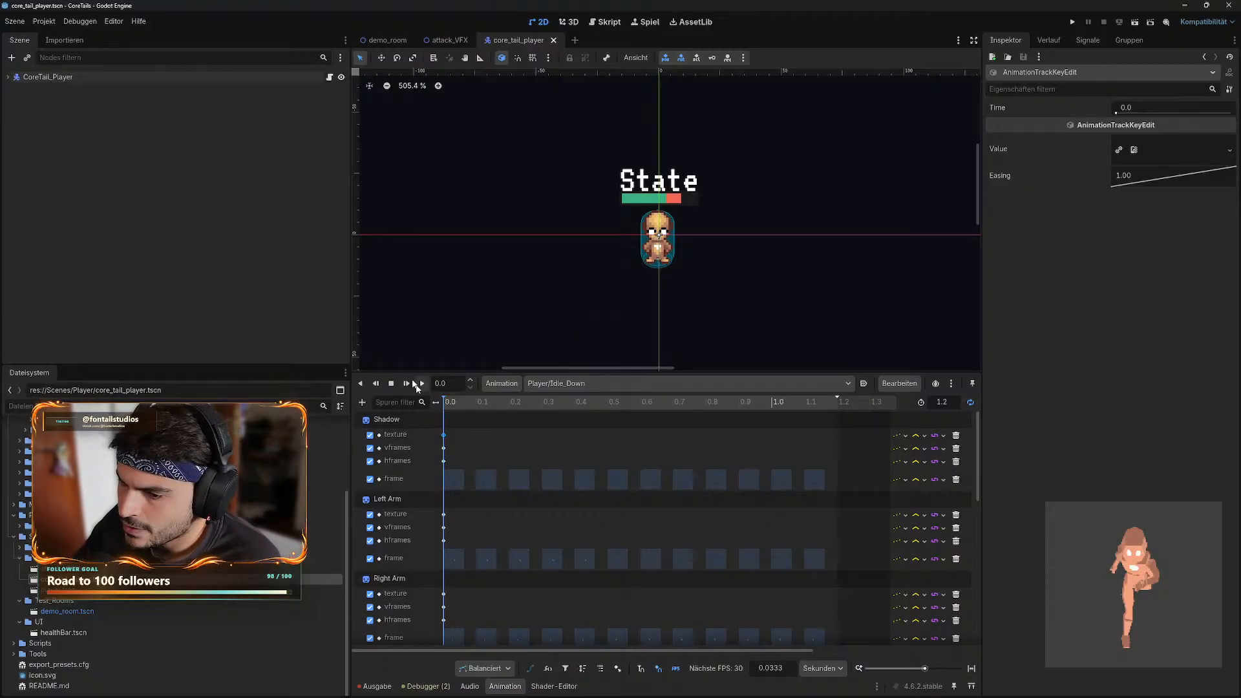
scroll(162, 456, "up", 2)
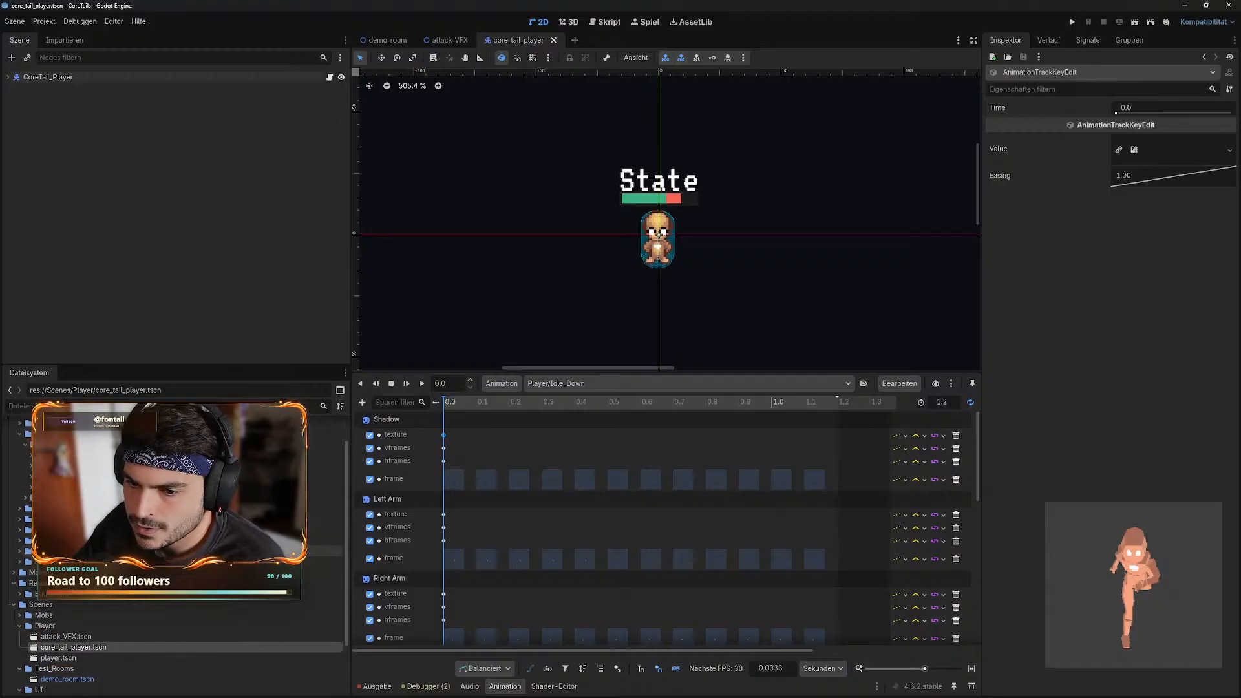